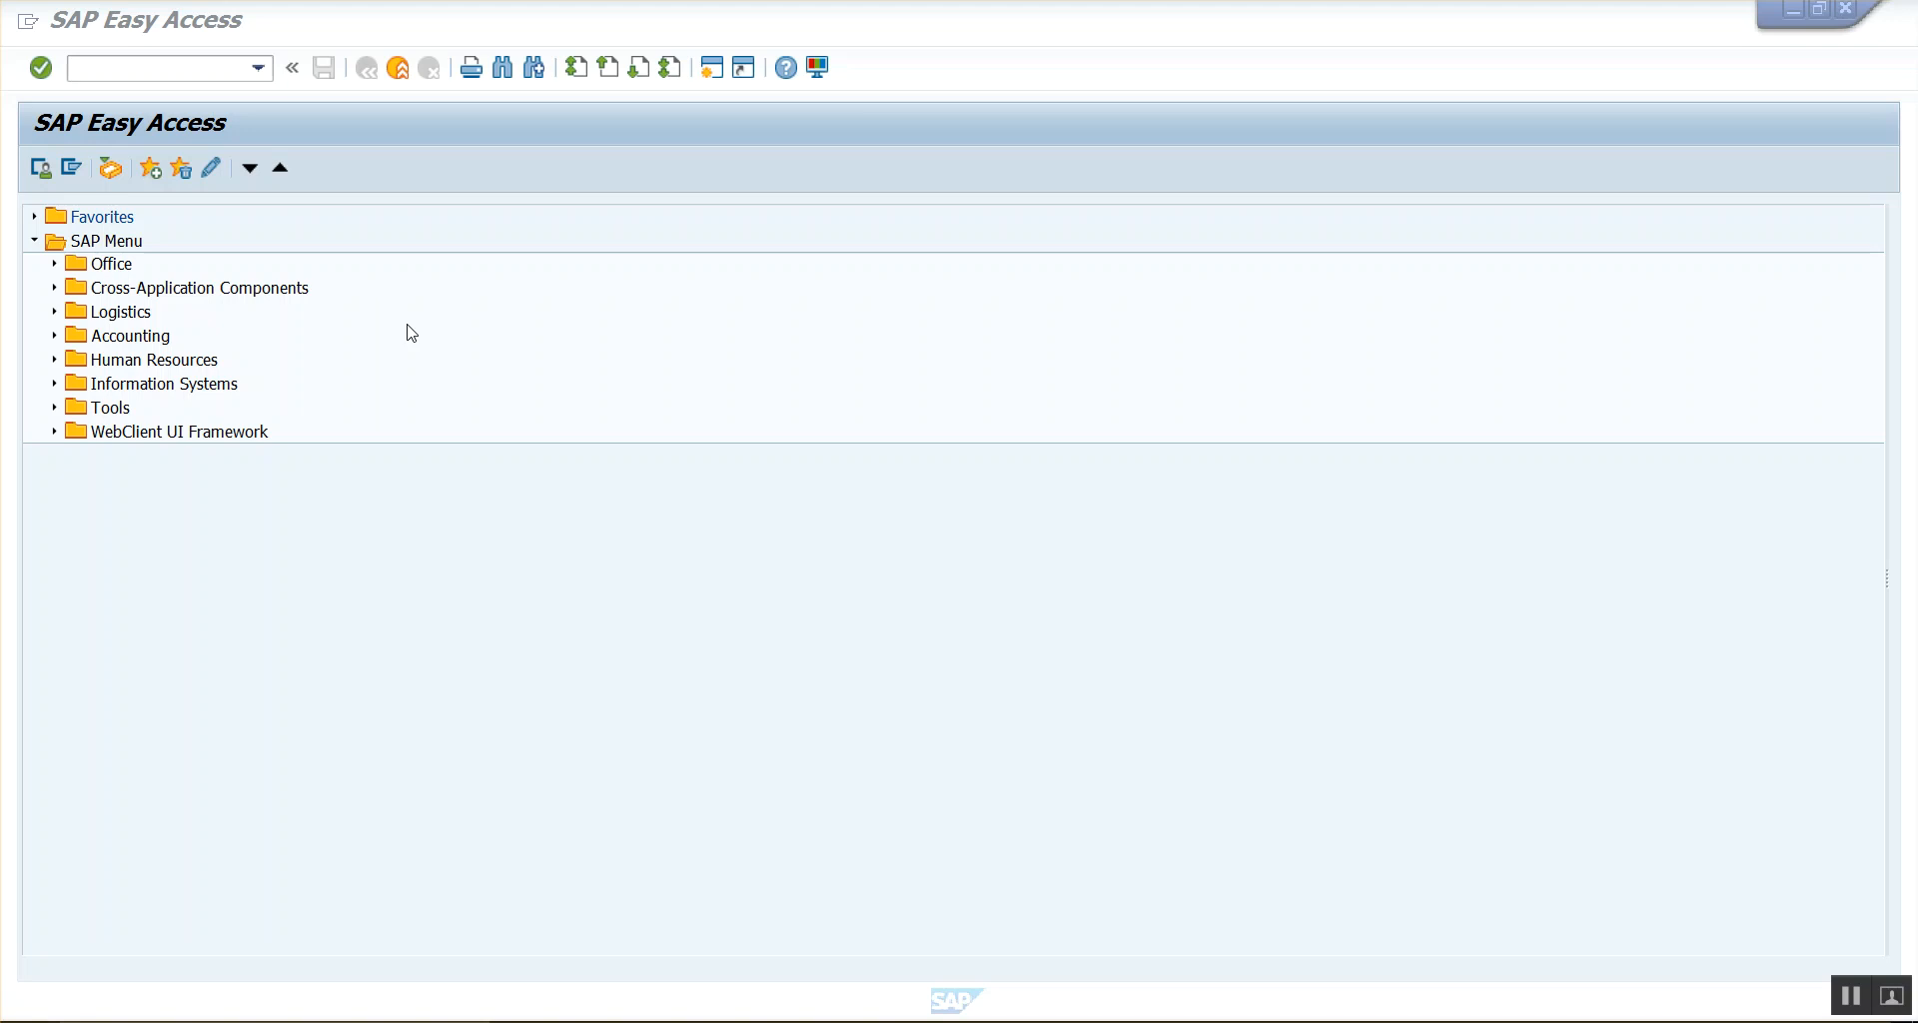
- Start transaction VA01 and open a debit memo request (DR) for sales organization 1000, distribution channel 10, division 10
left_click(146, 70)
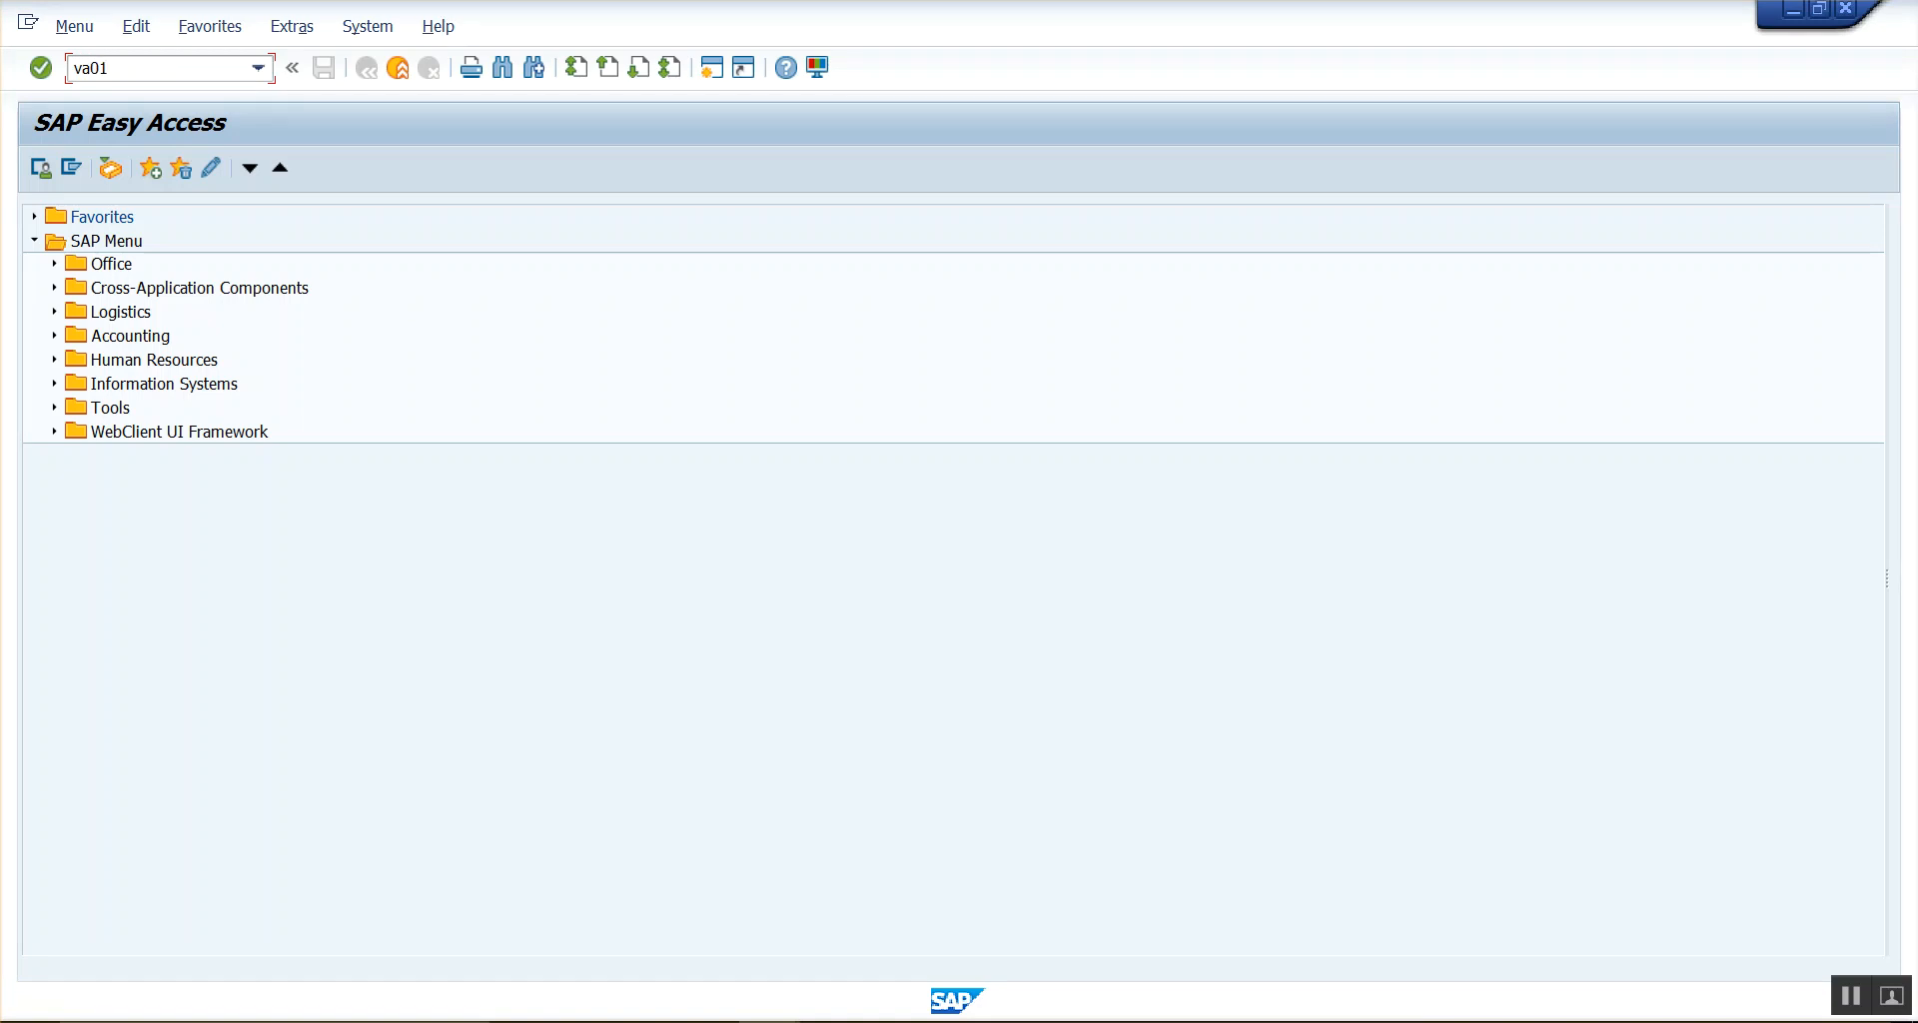
key("Return")
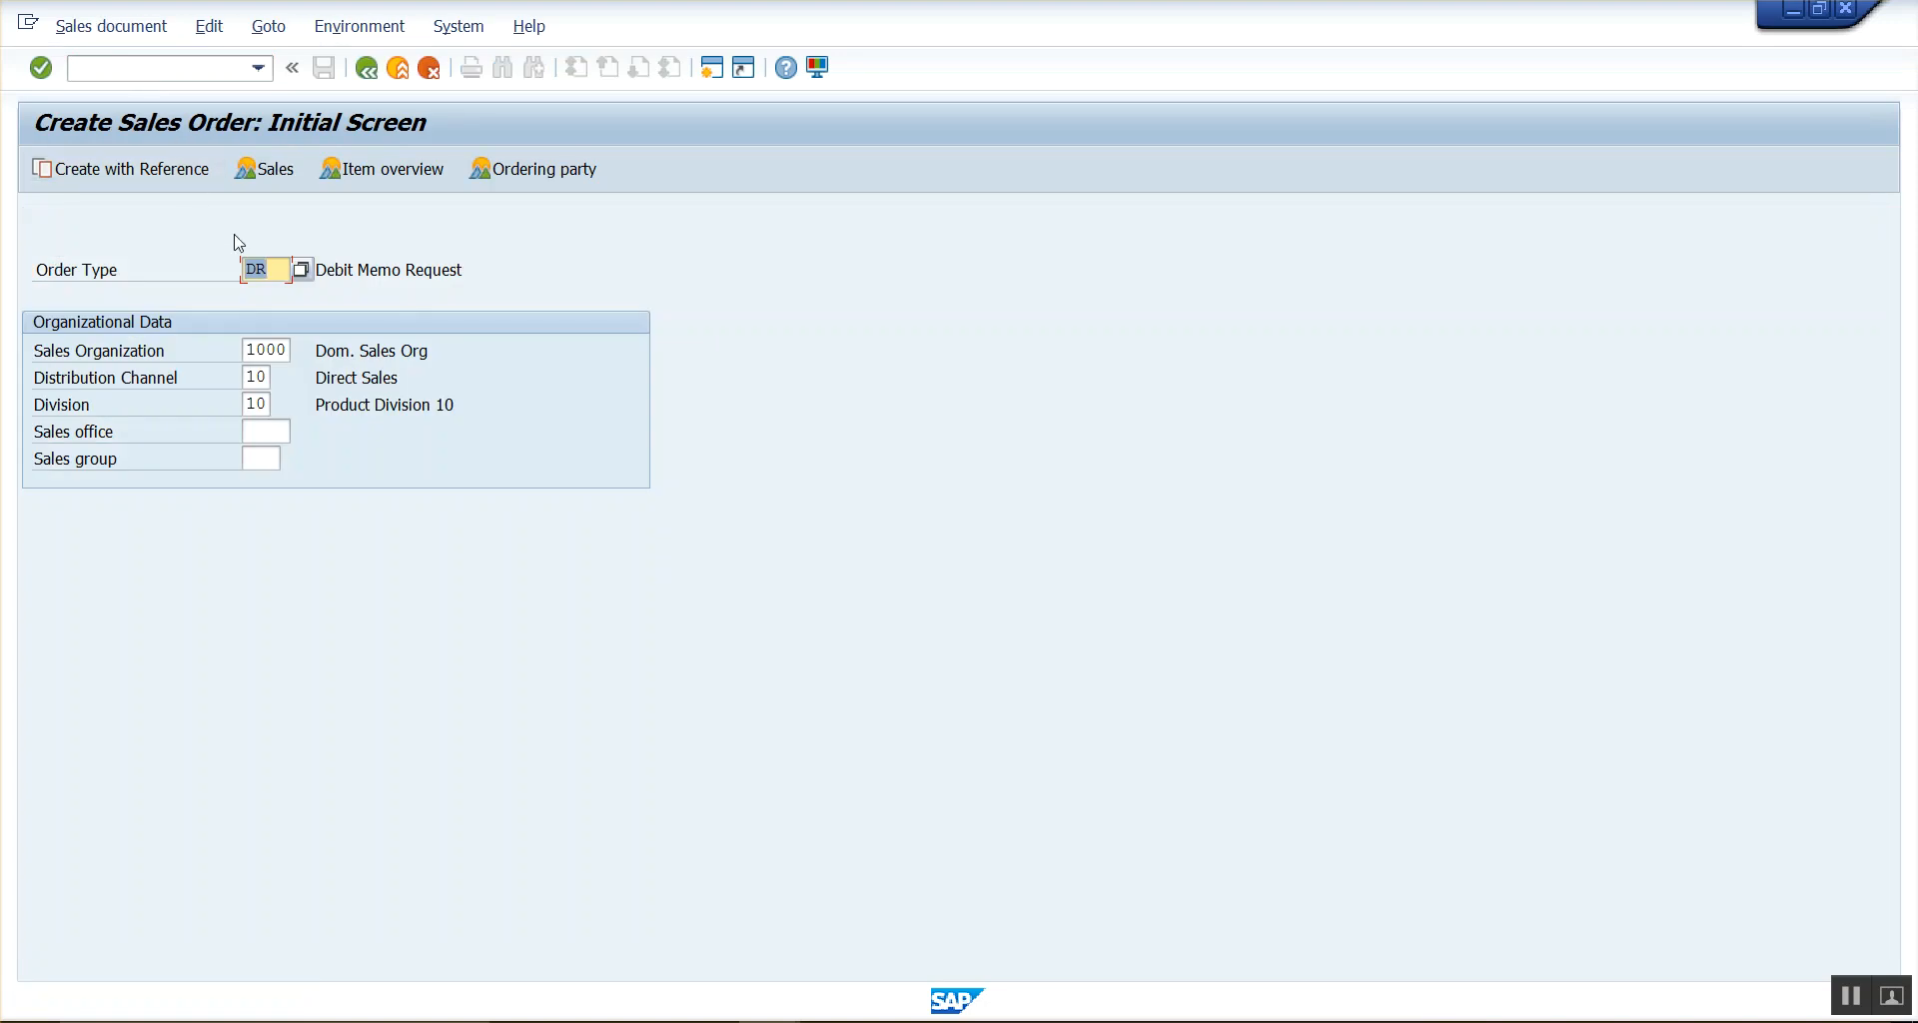
left_click(344, 267)
left_click(281, 270)
left_click(445, 266)
left_click(280, 282)
left_click_drag(247, 351, 287, 352)
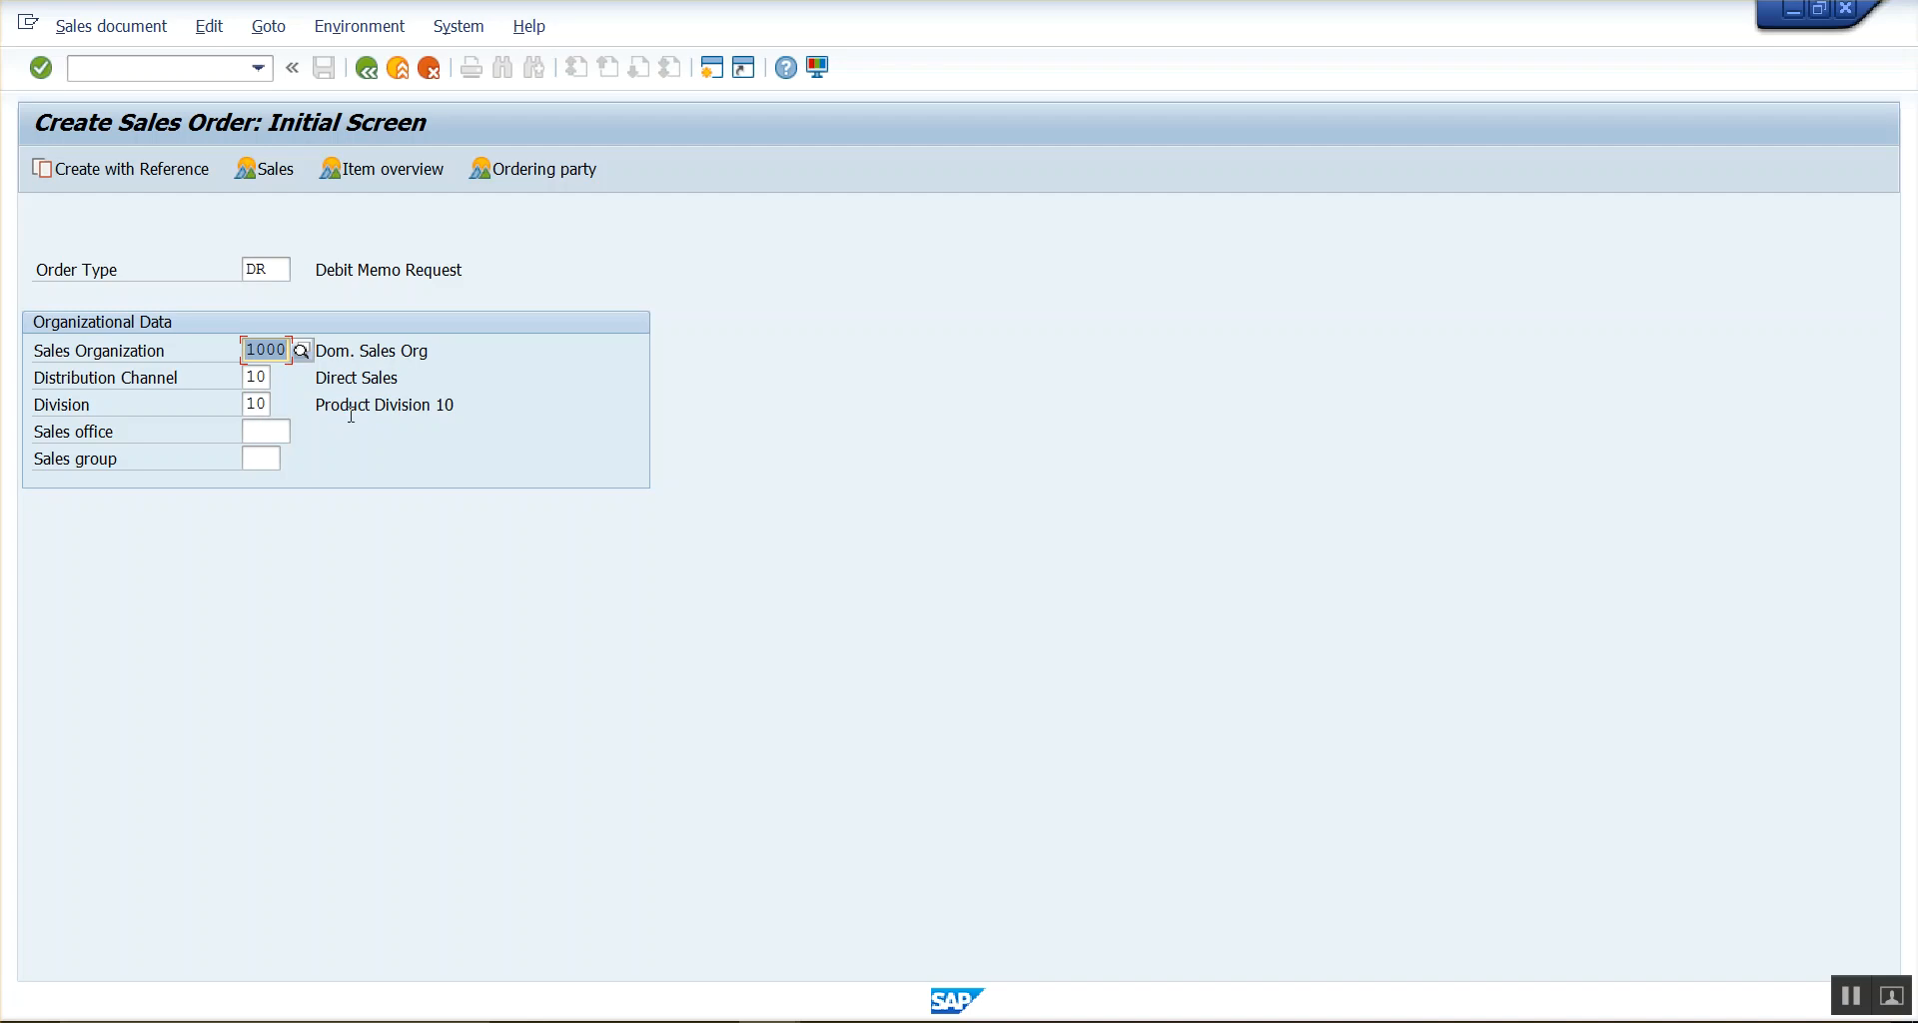
key("Return")
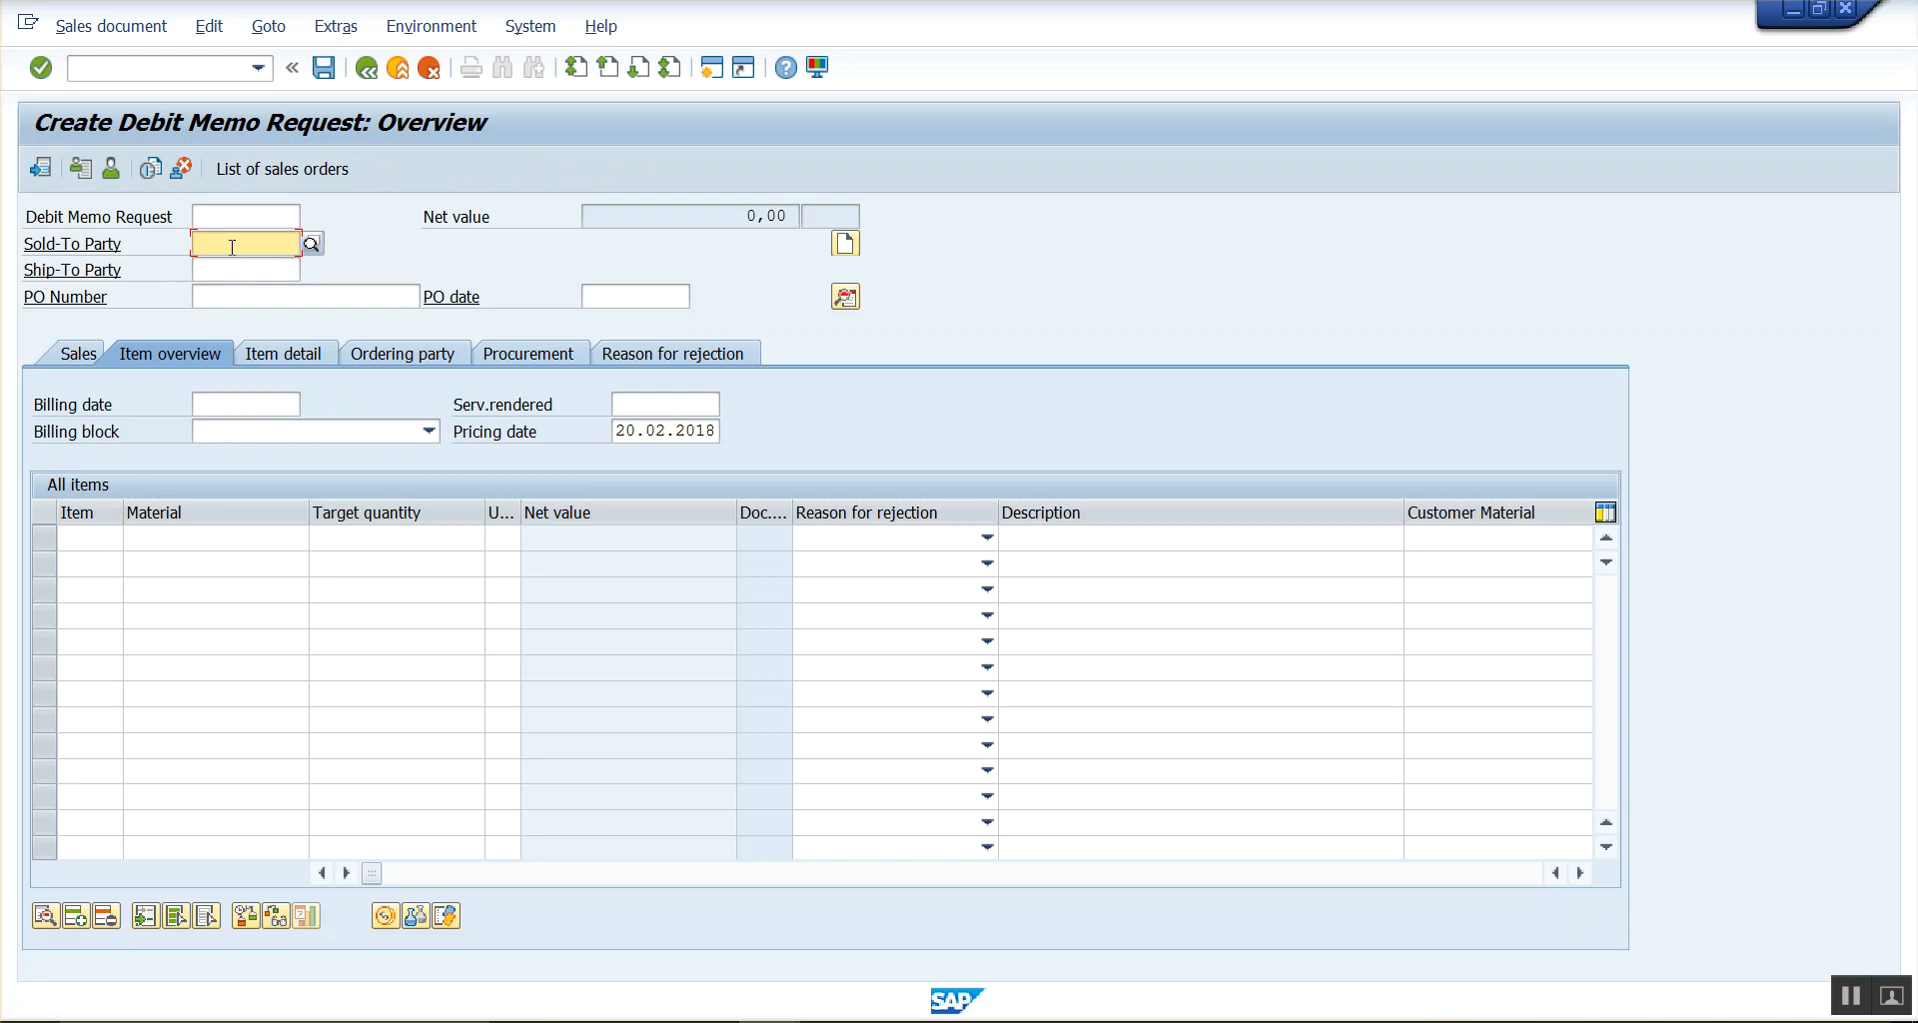
- Try the customer number as sold-to party in the debit memo request, and exit without saving
type("491000")
key("Return")
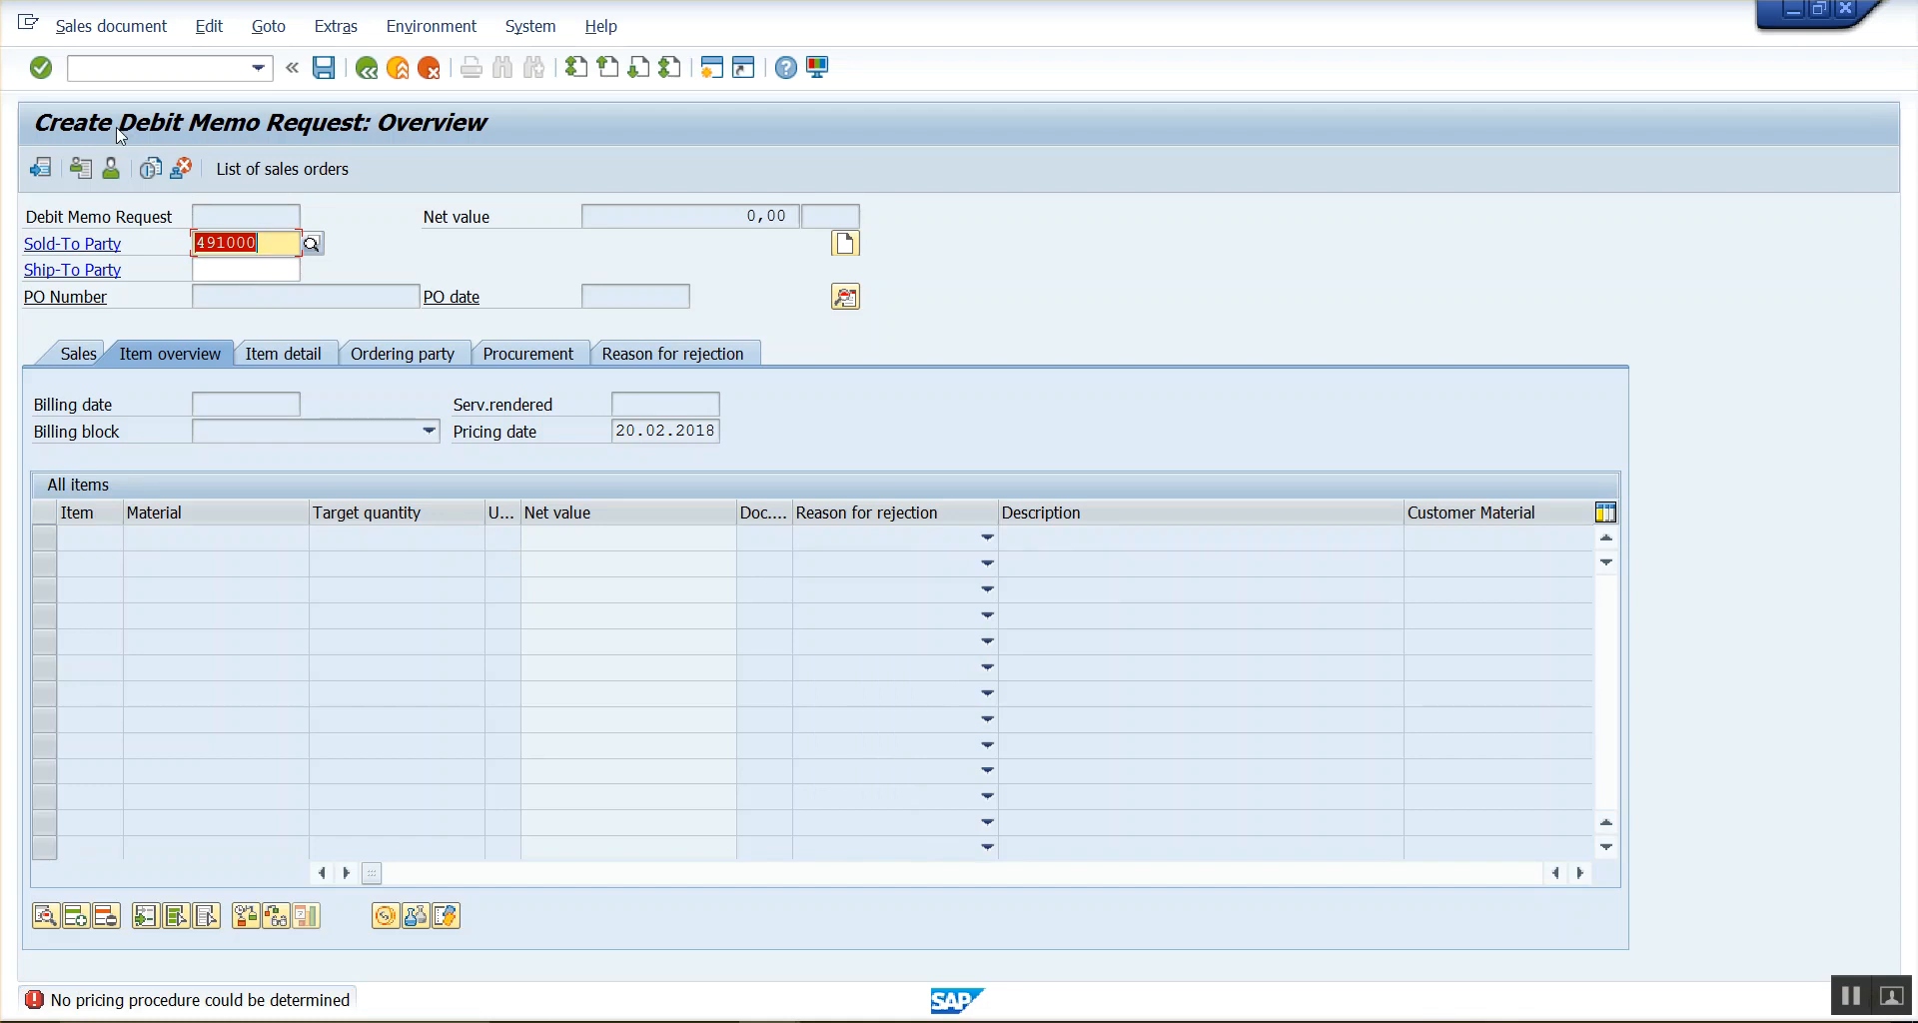
left_click(270, 246)
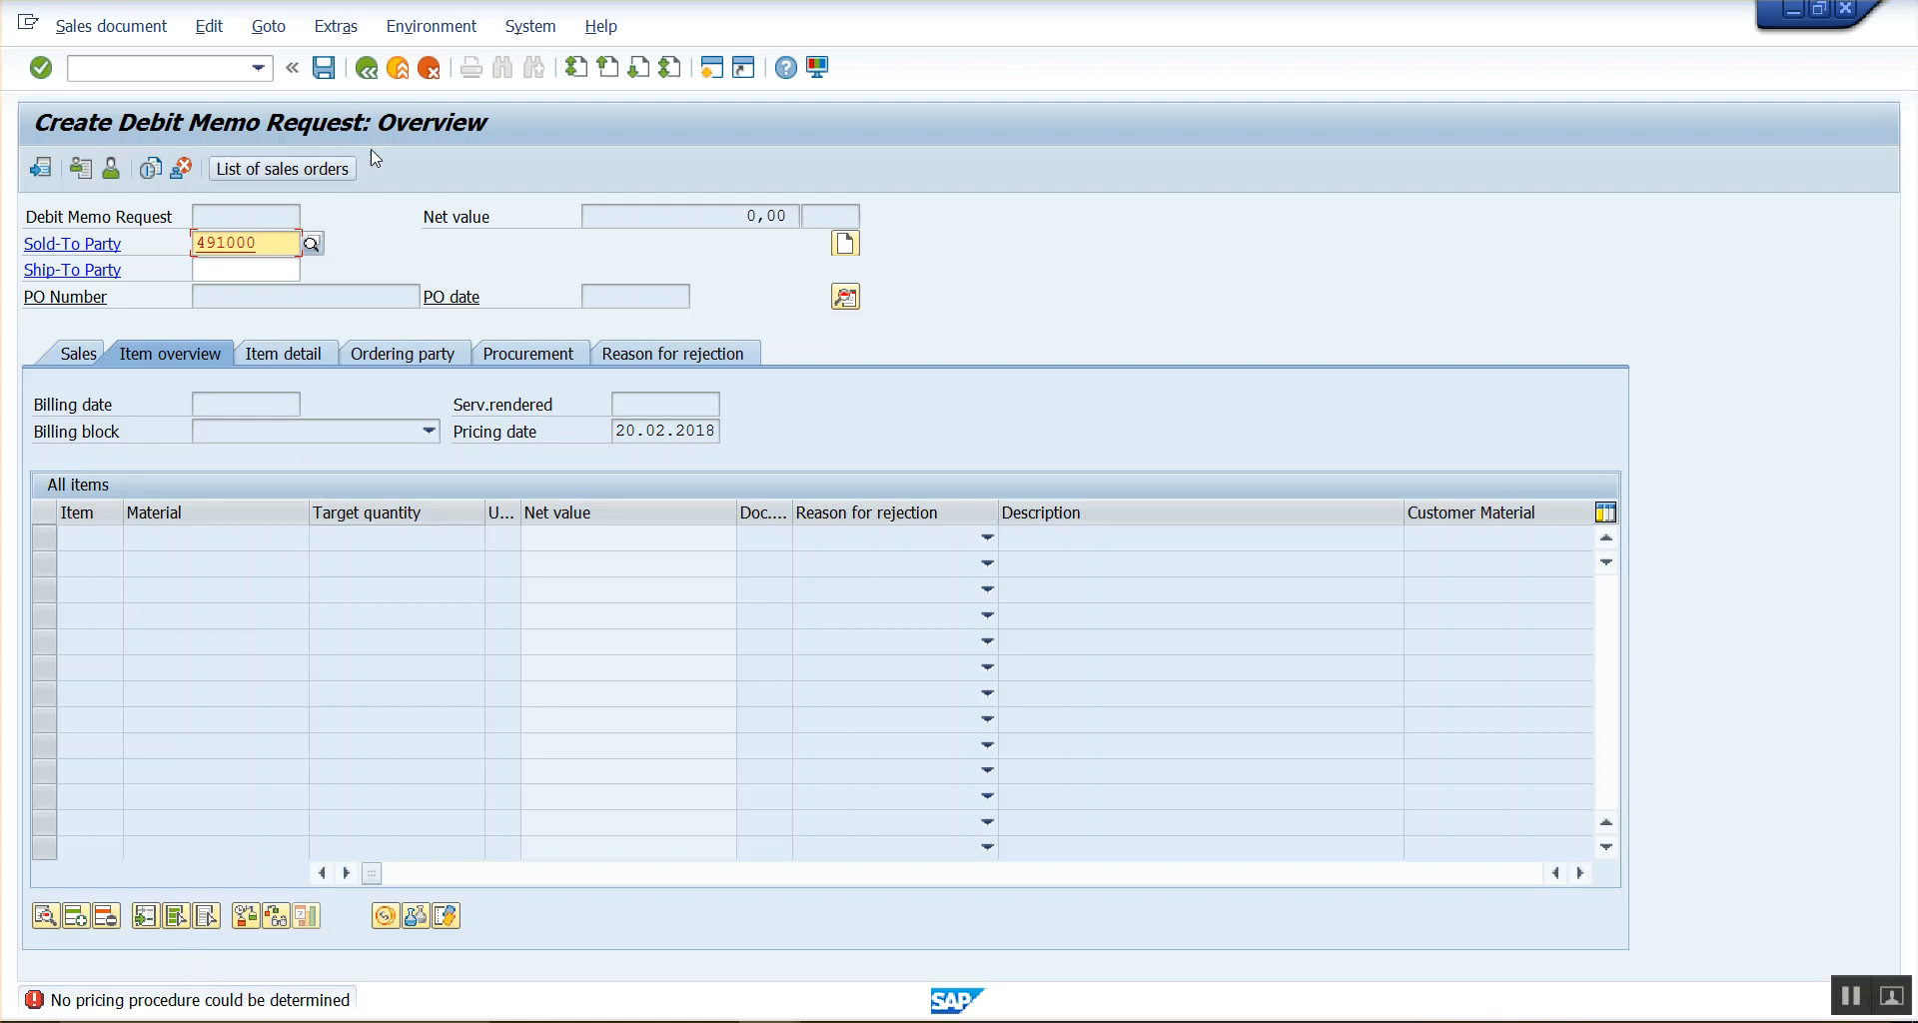
left_click(368, 77)
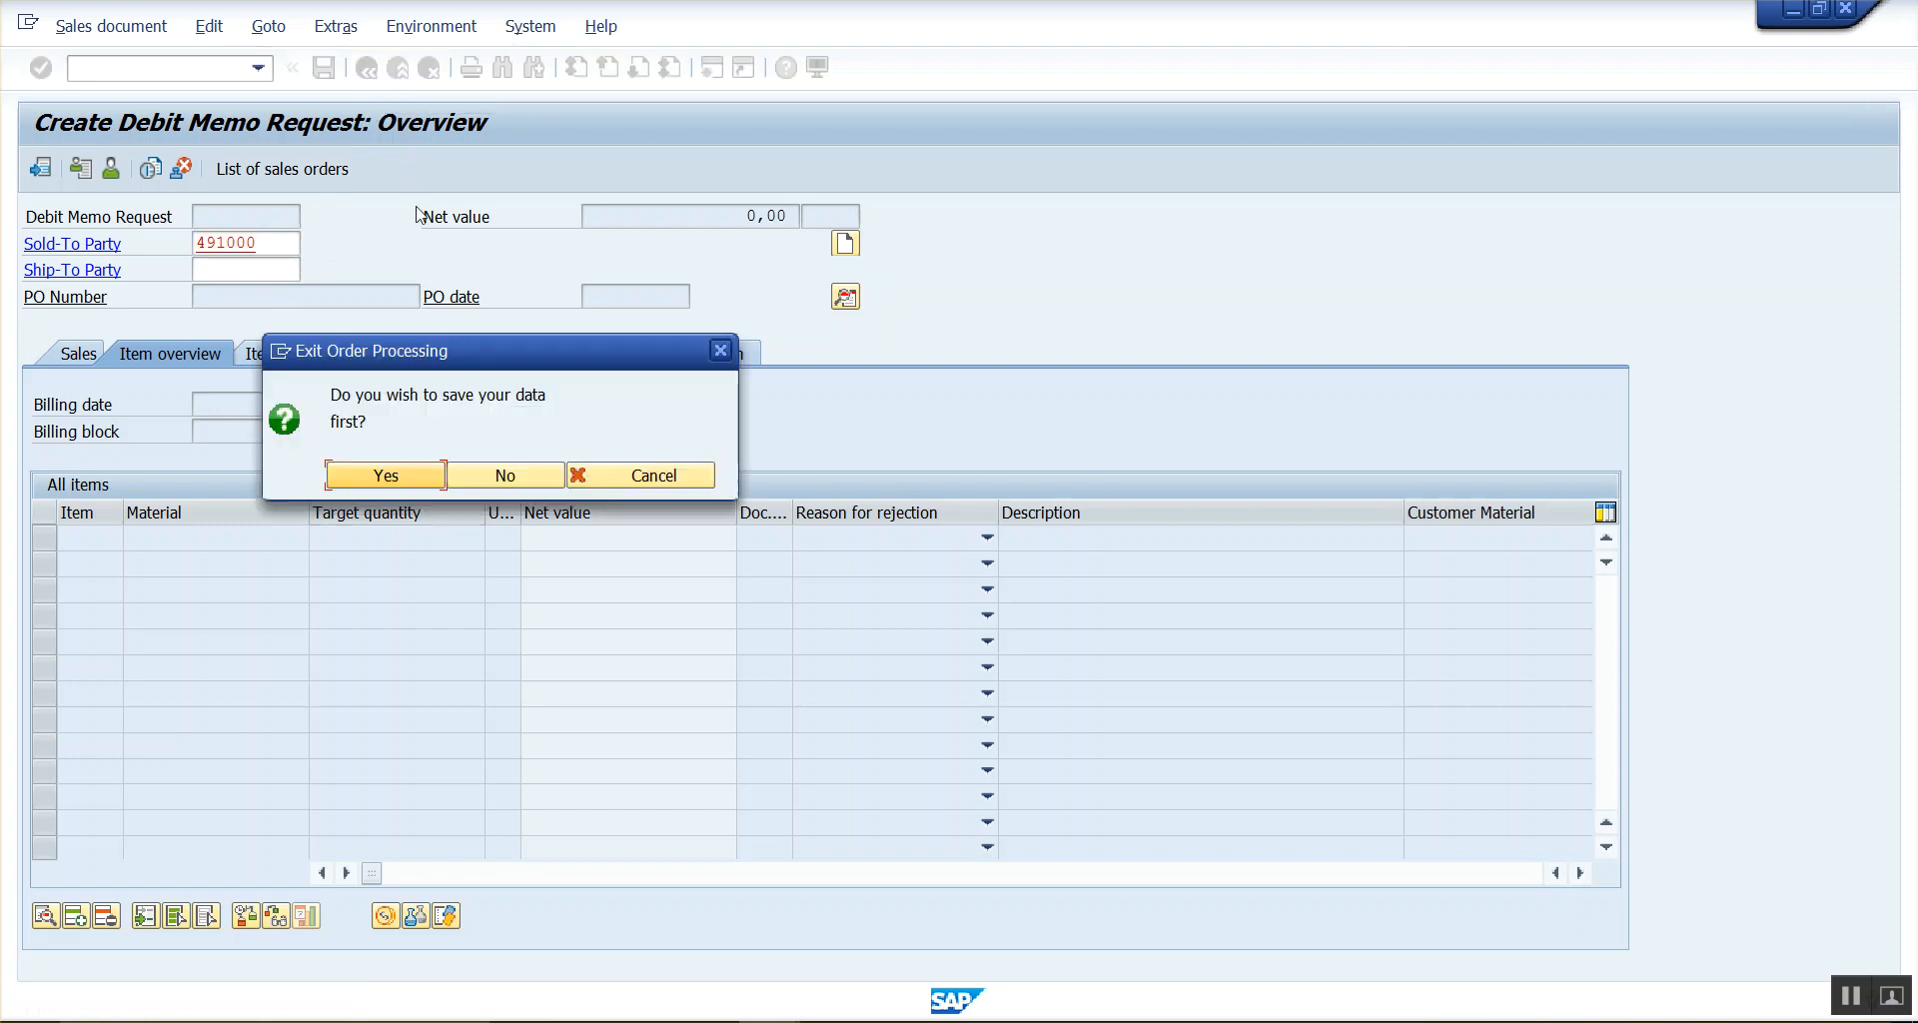
left_click(508, 479)
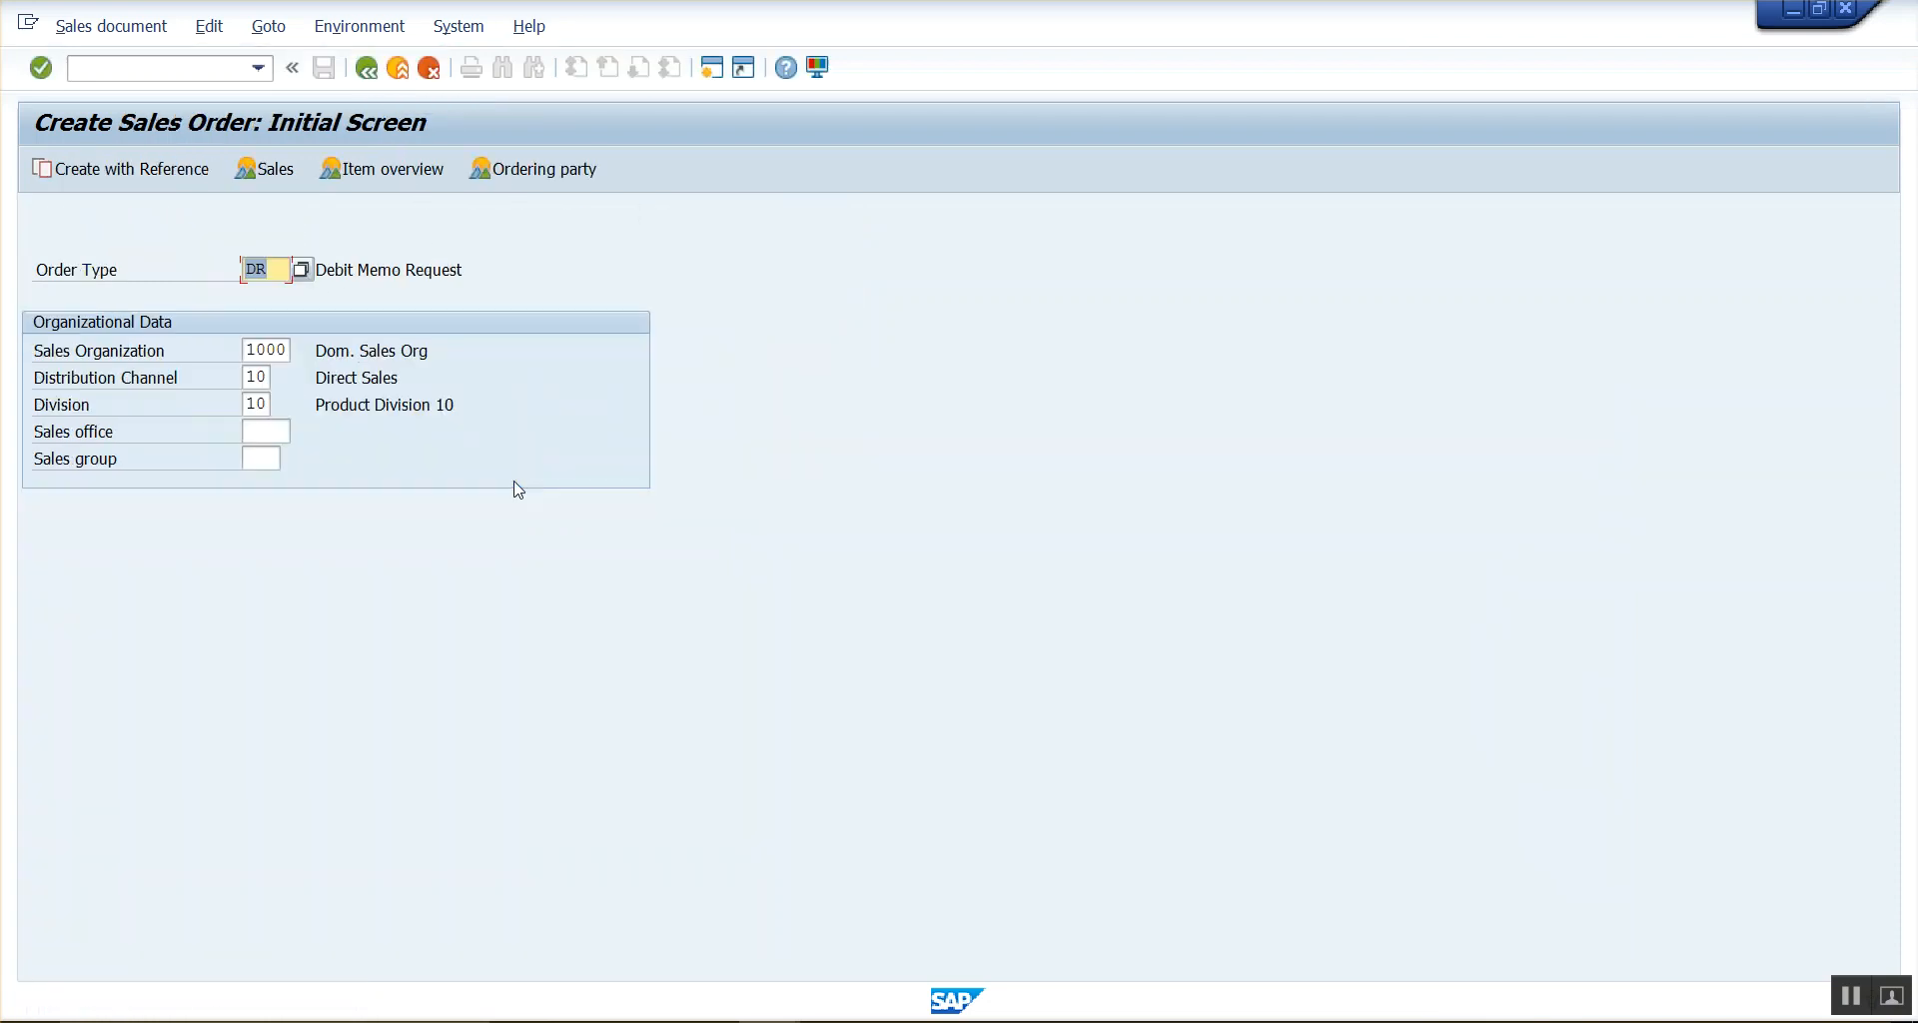
- Switch to a new Notepad document and write the heading "Pricing Procedure Determination in SD sales order"
left_click(250, 1020)
type("note")
key("Return")
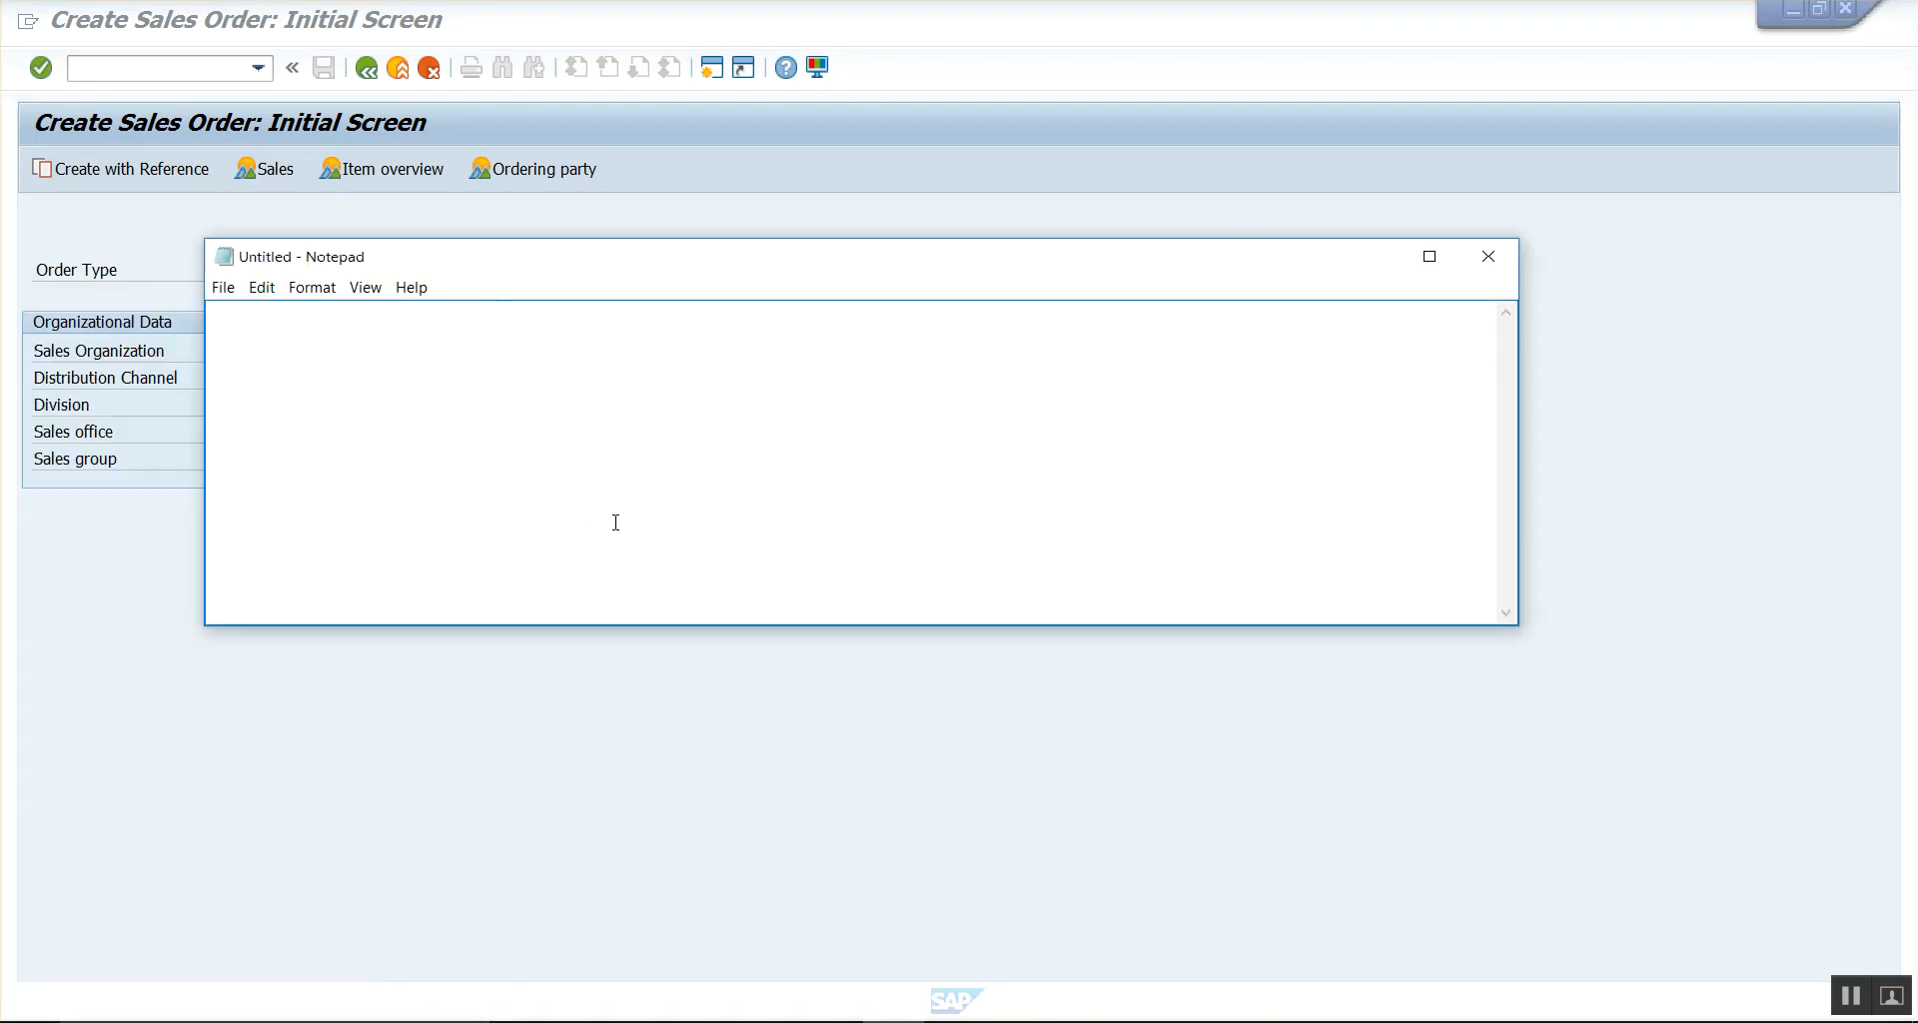
left_click_drag(439, 267, 583, 472)
type("Pricing ")
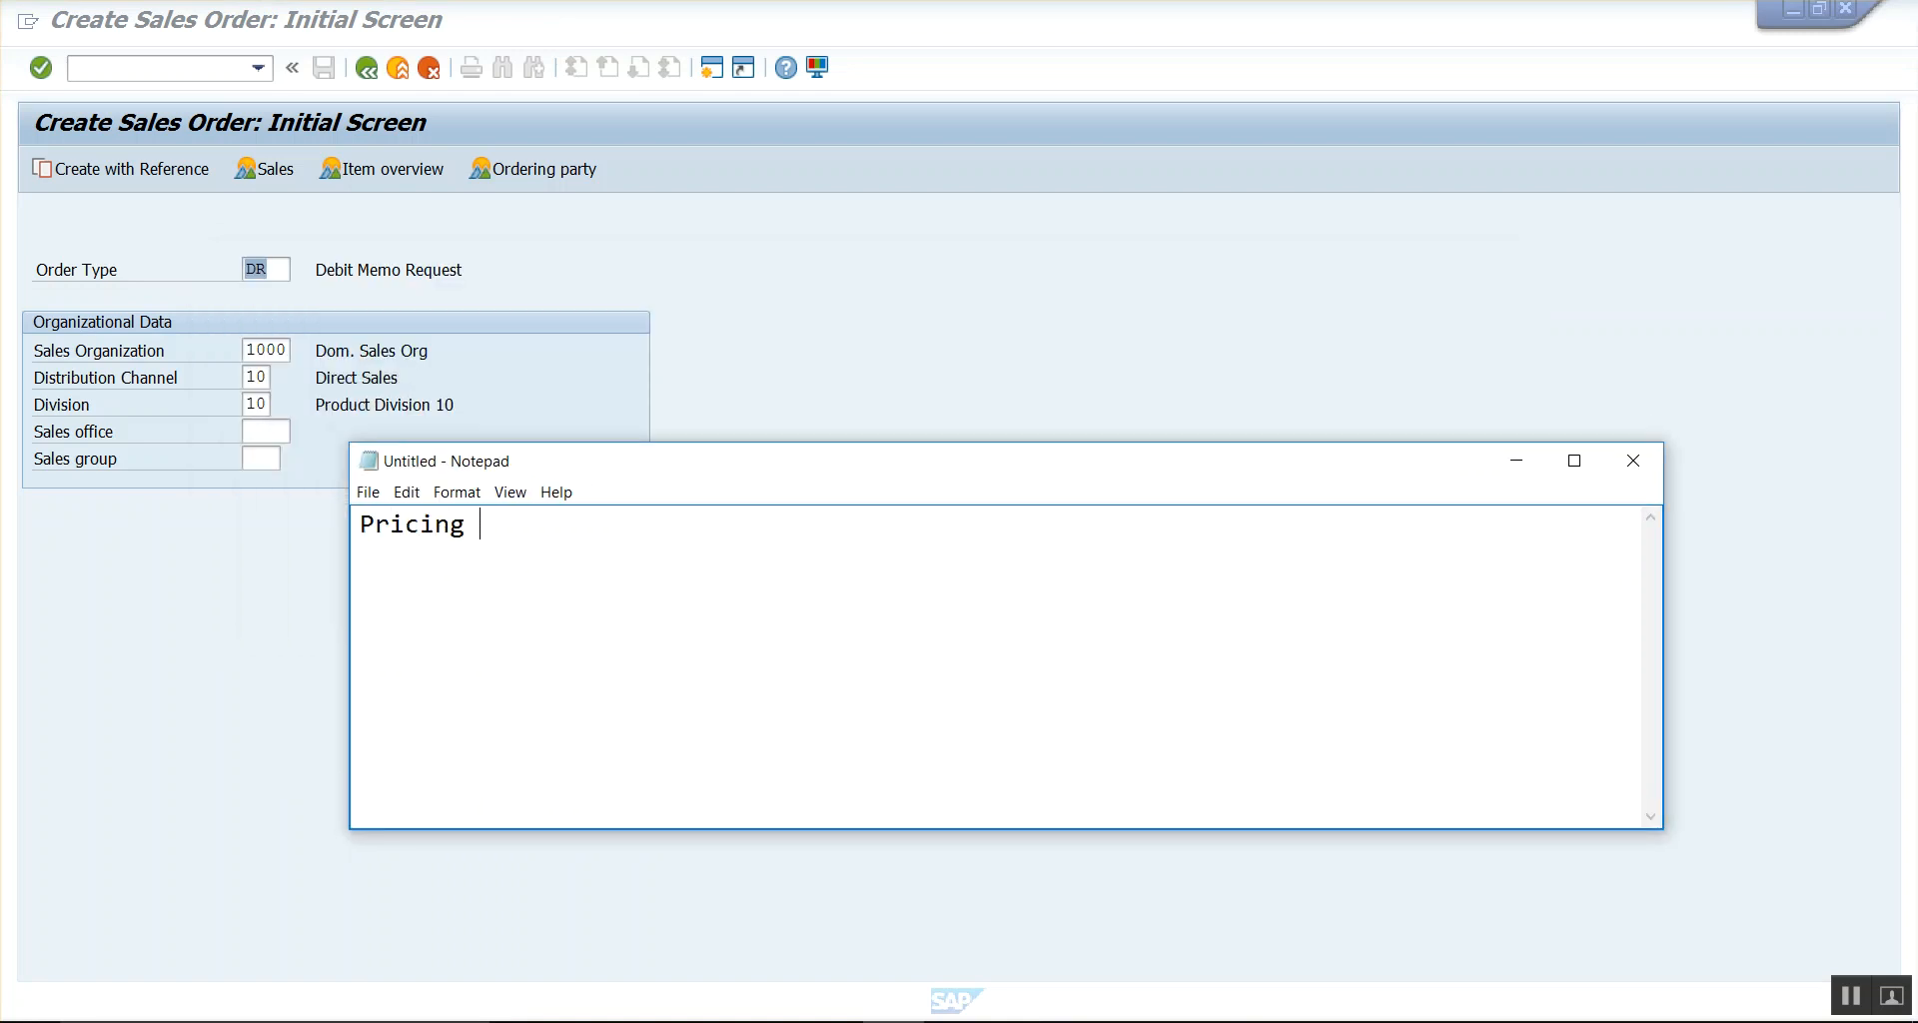
type("Procedure Determin")
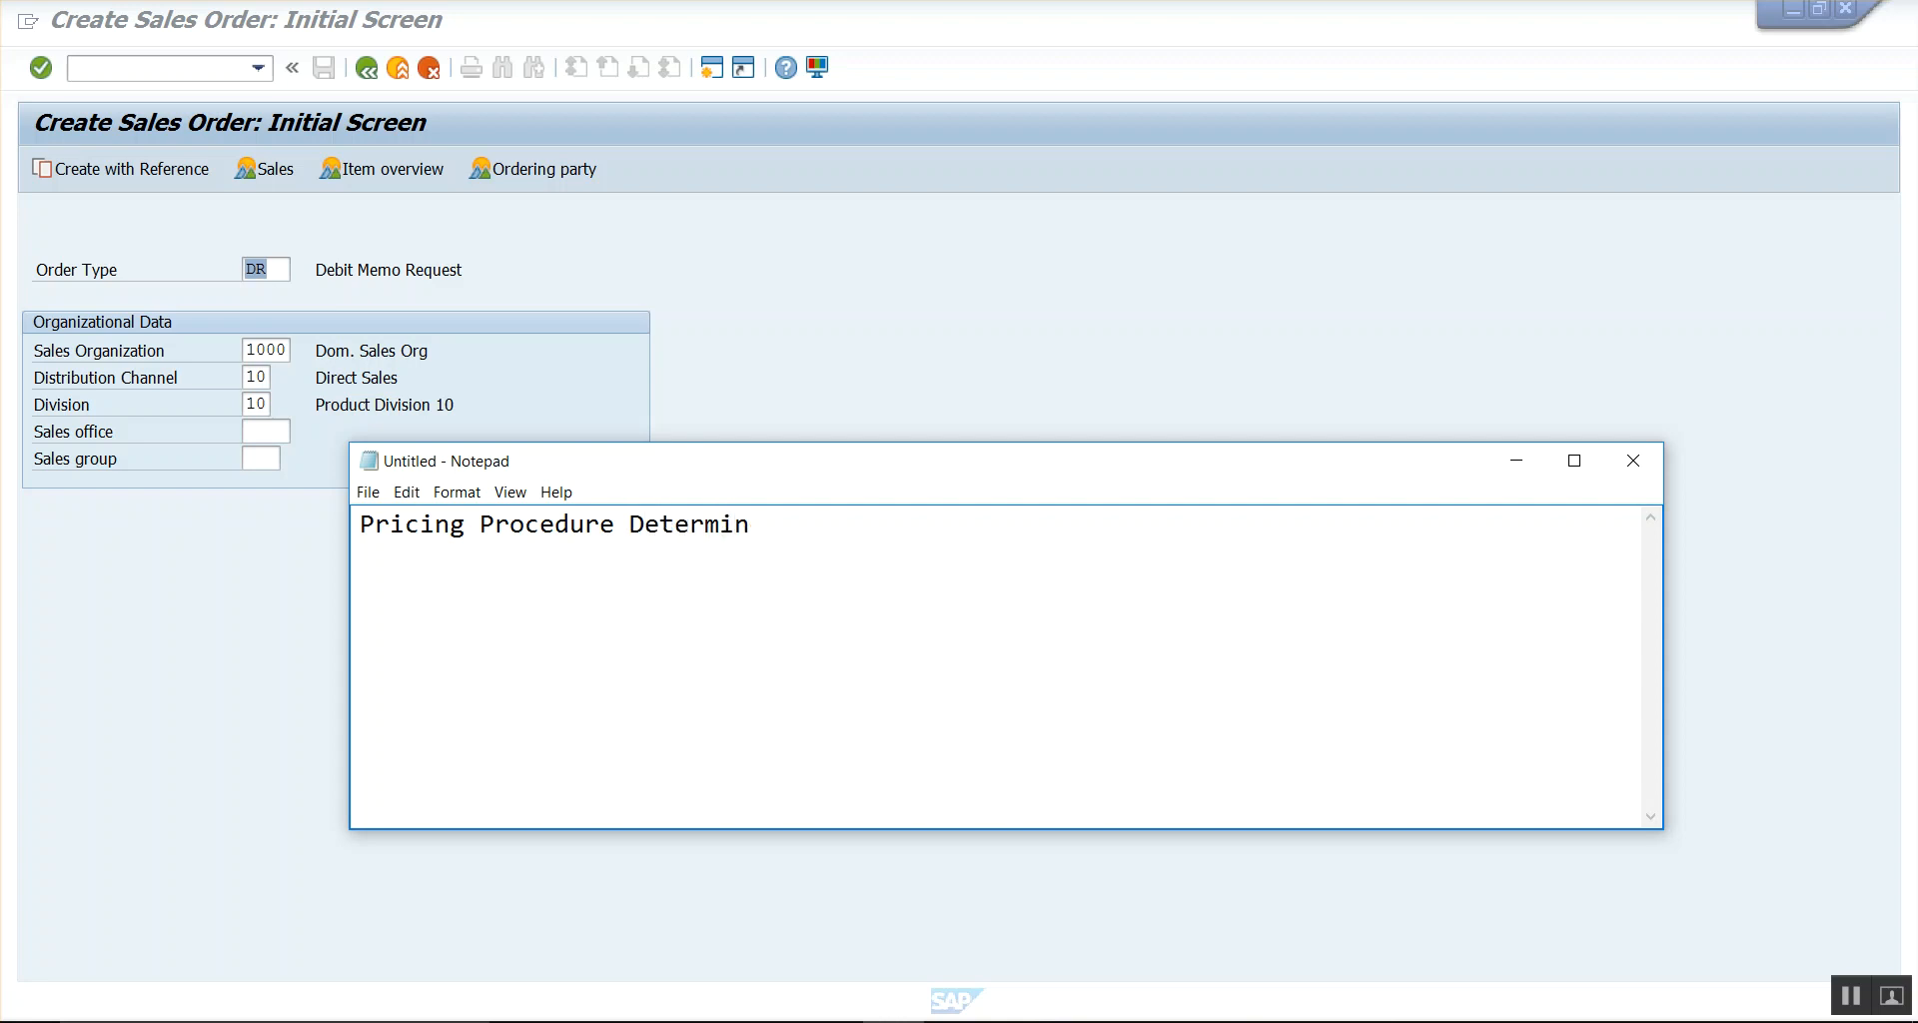
type("ation in SD sales order")
- Below the heading, list the organizational data as "sales org-1000", "dist chnl- 10" and "division-10"
key("Return")
key("Return")
type("sa")
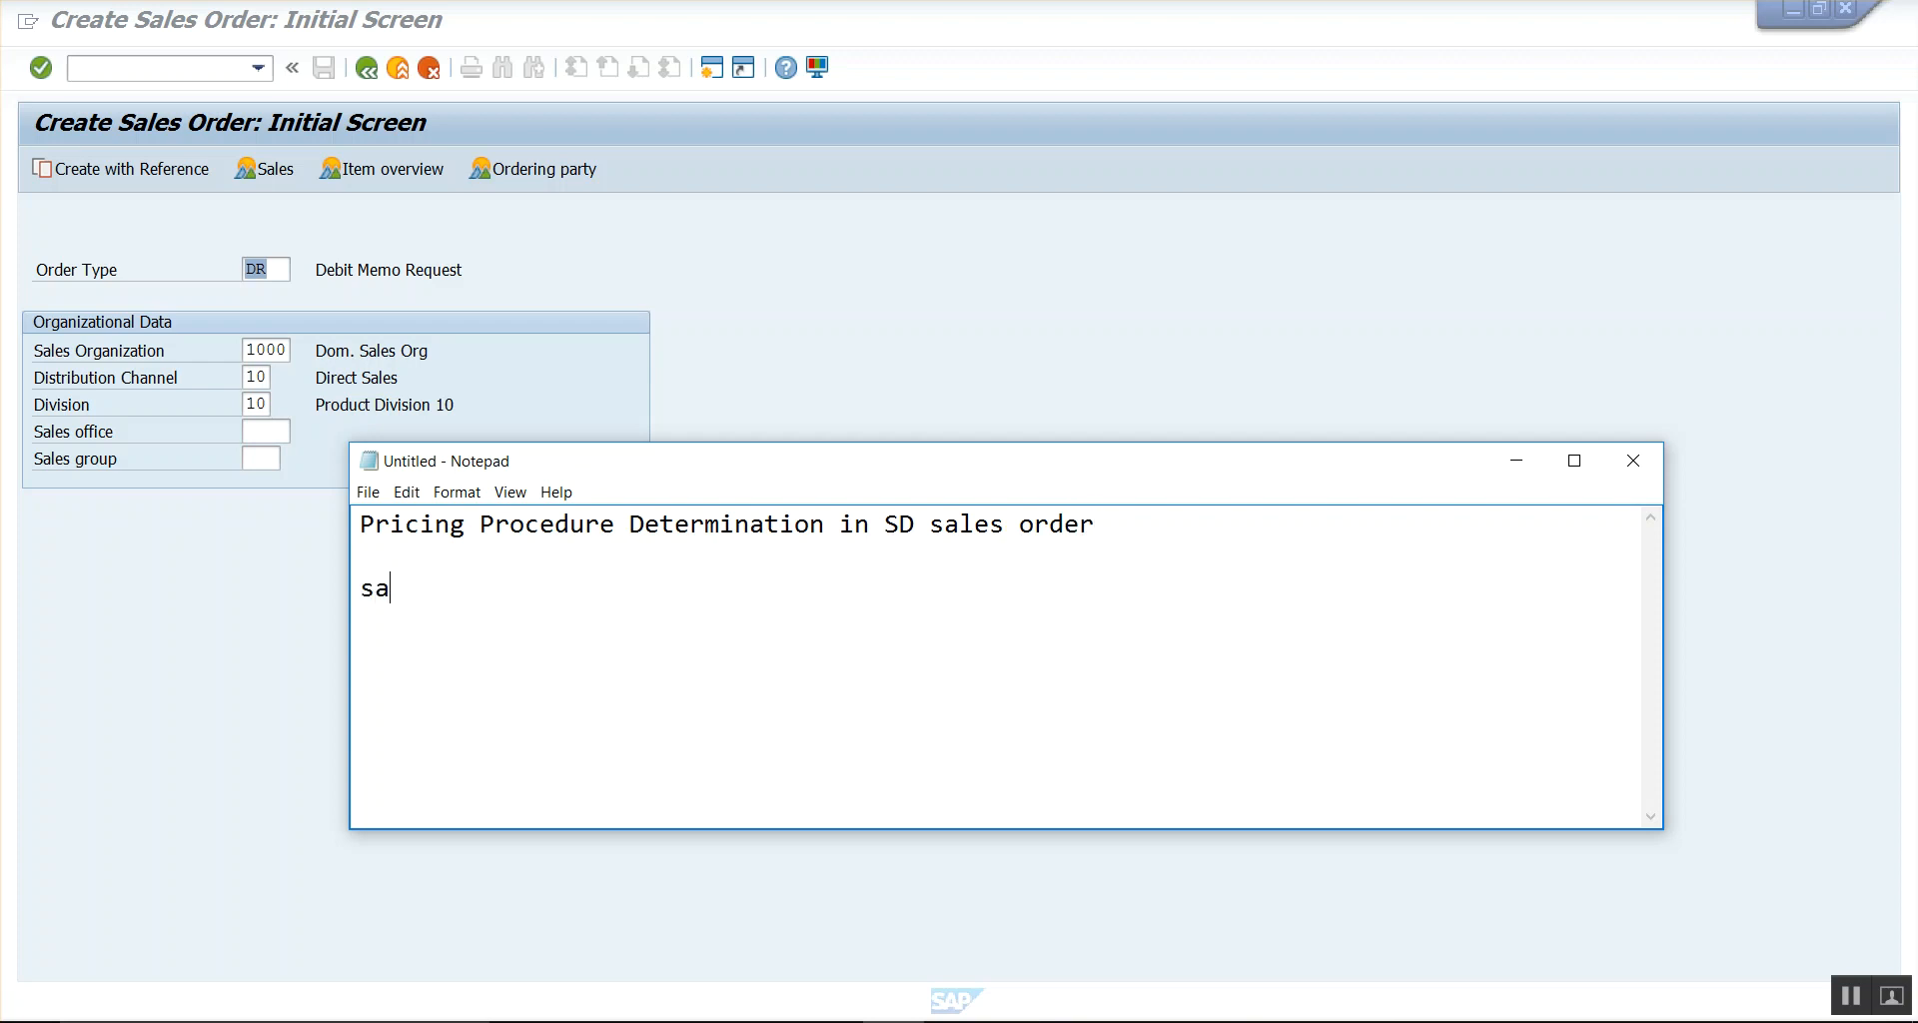
type("les org-1000")
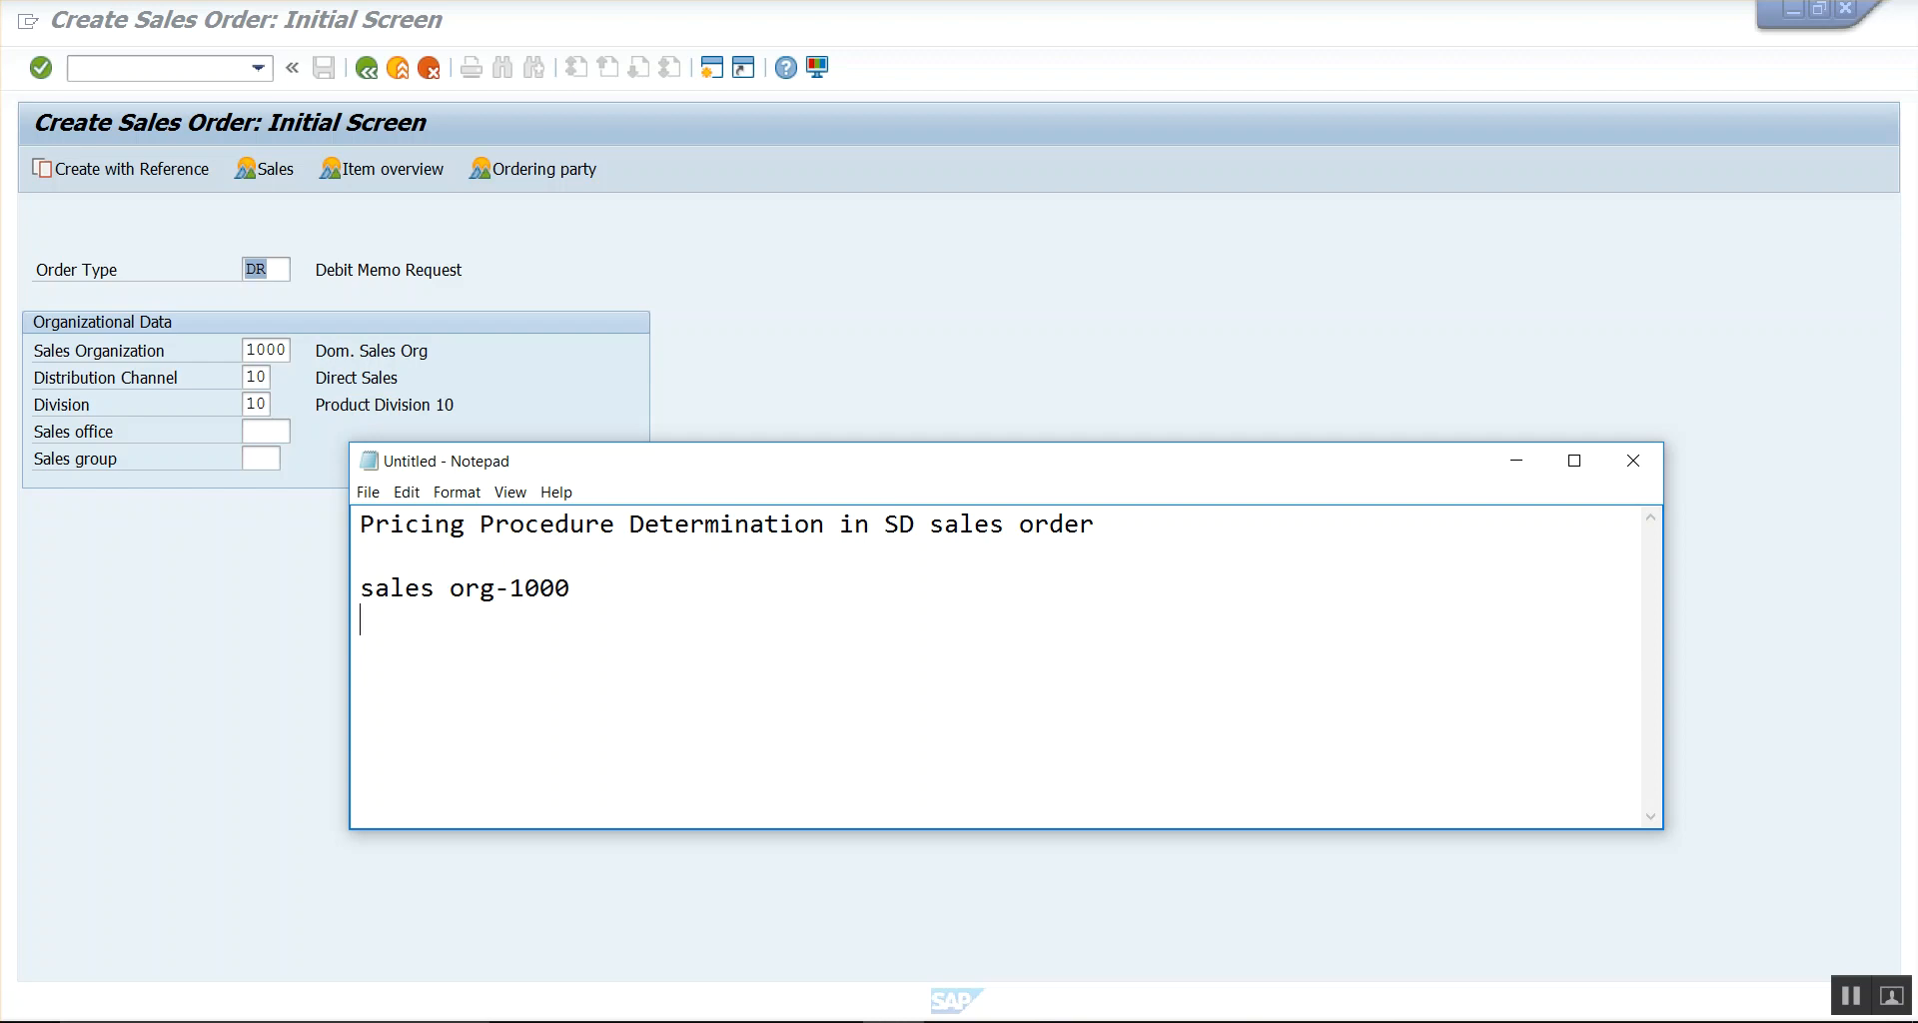
key("Return")
type("dist chnl- 10")
key("Return")
type("dist chnl- 10 divi")
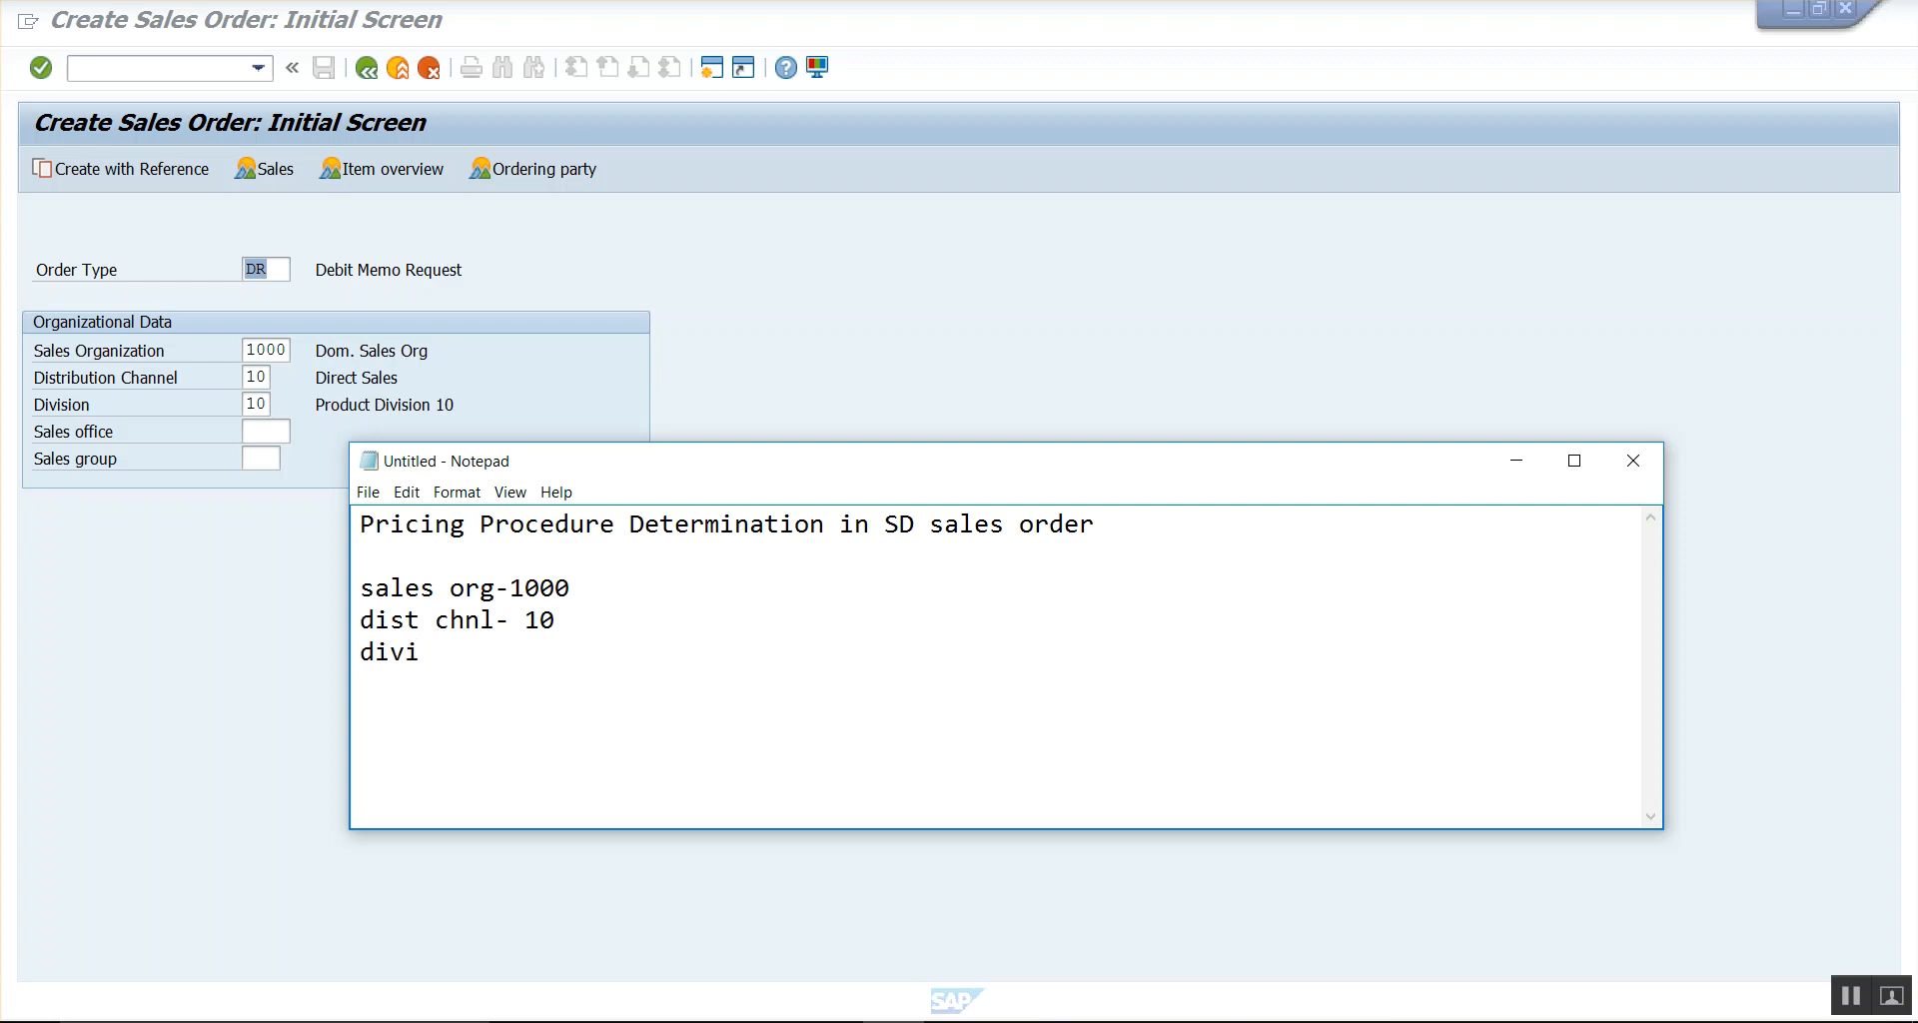
type("sion-10 ")
- Add "order type- DR" and a line with the customer number to the note
type("order t")
type("ype- DR")
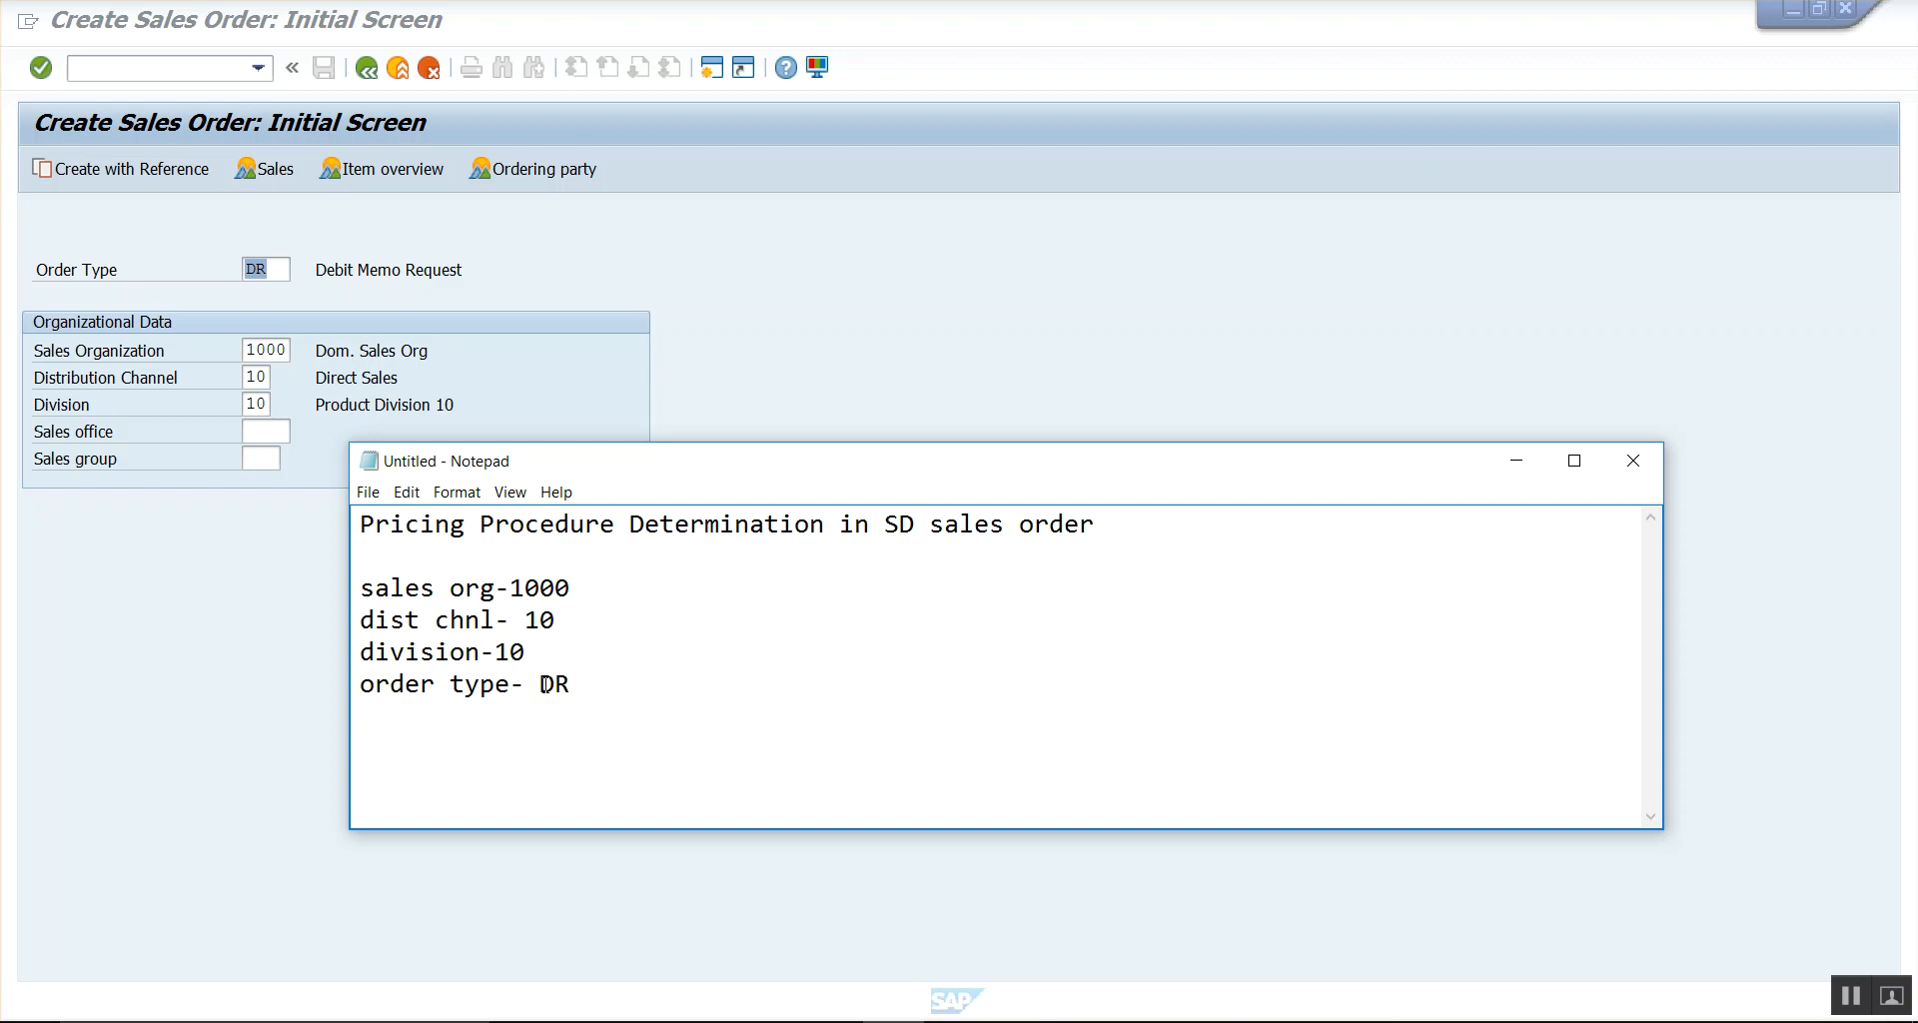
type("customer- 491000")
key("Return")
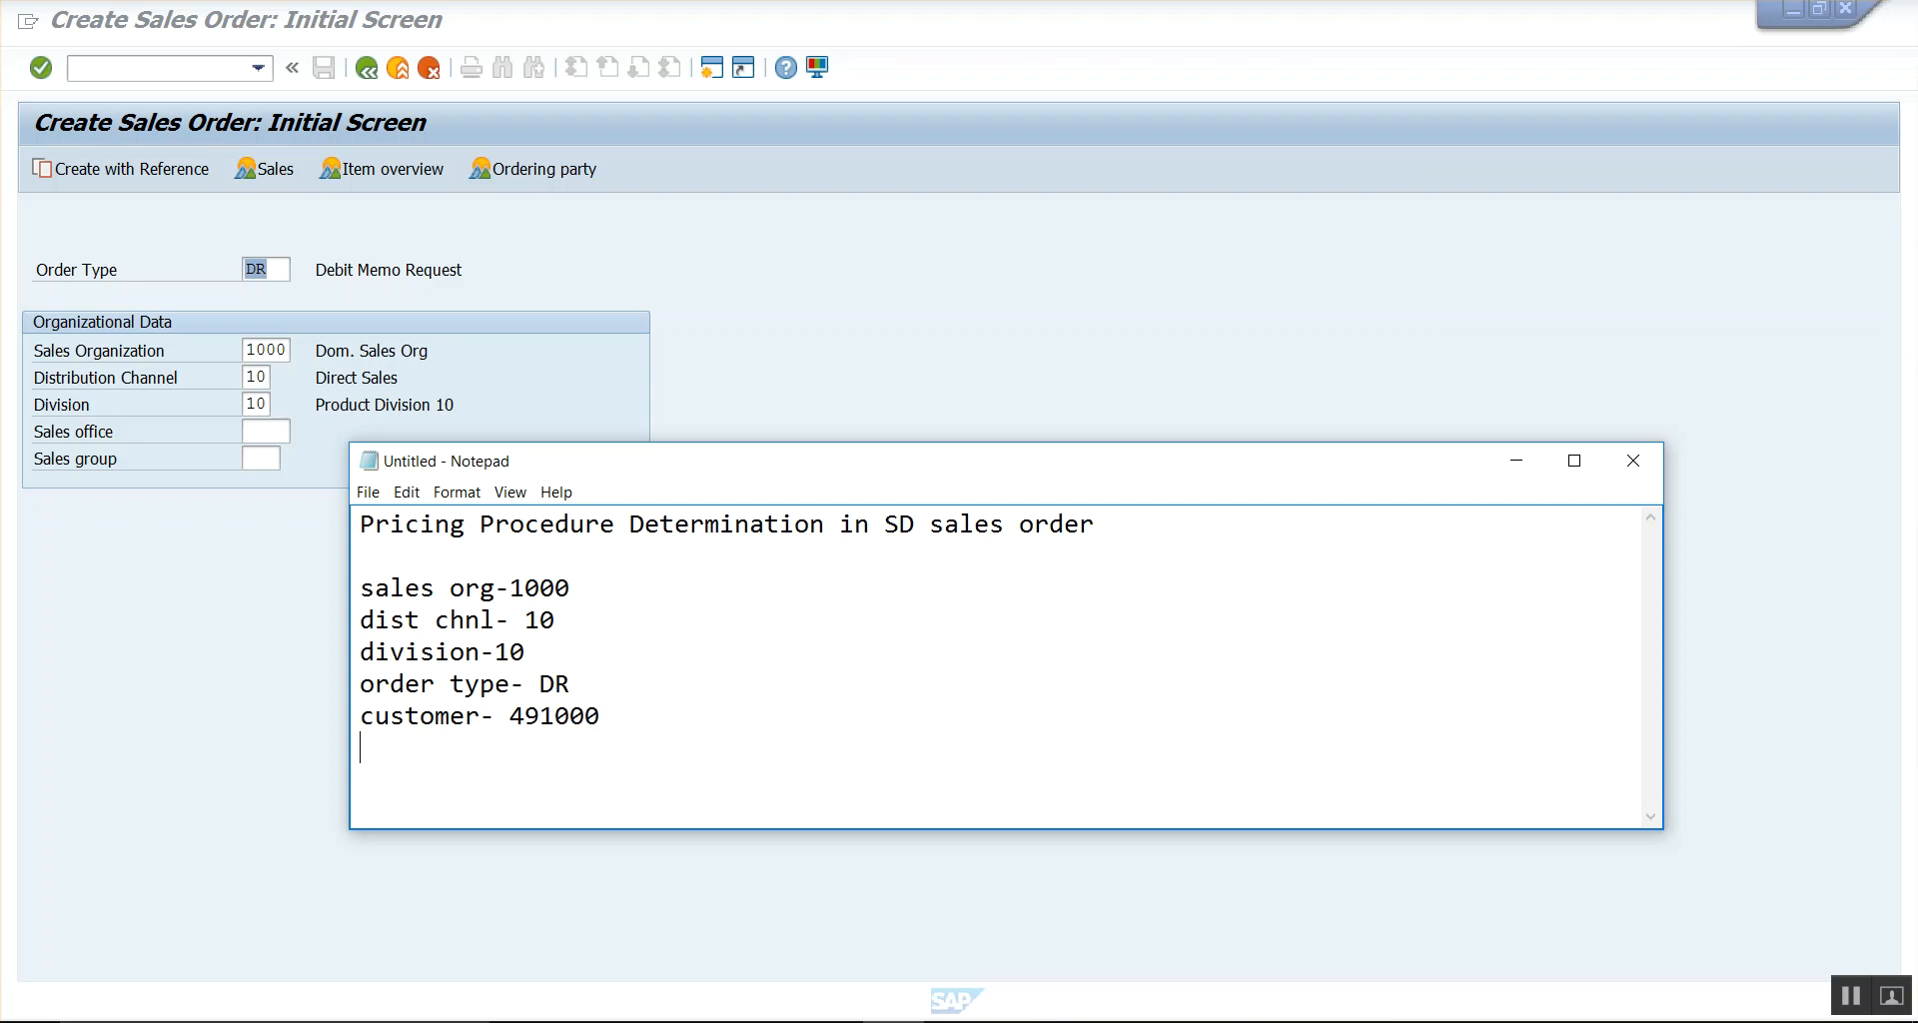
- Switch back to SAP, retry the DR debit memo request with the customer number as sold-to party, and exit without saving
key("alt+Tab")
key("Return")
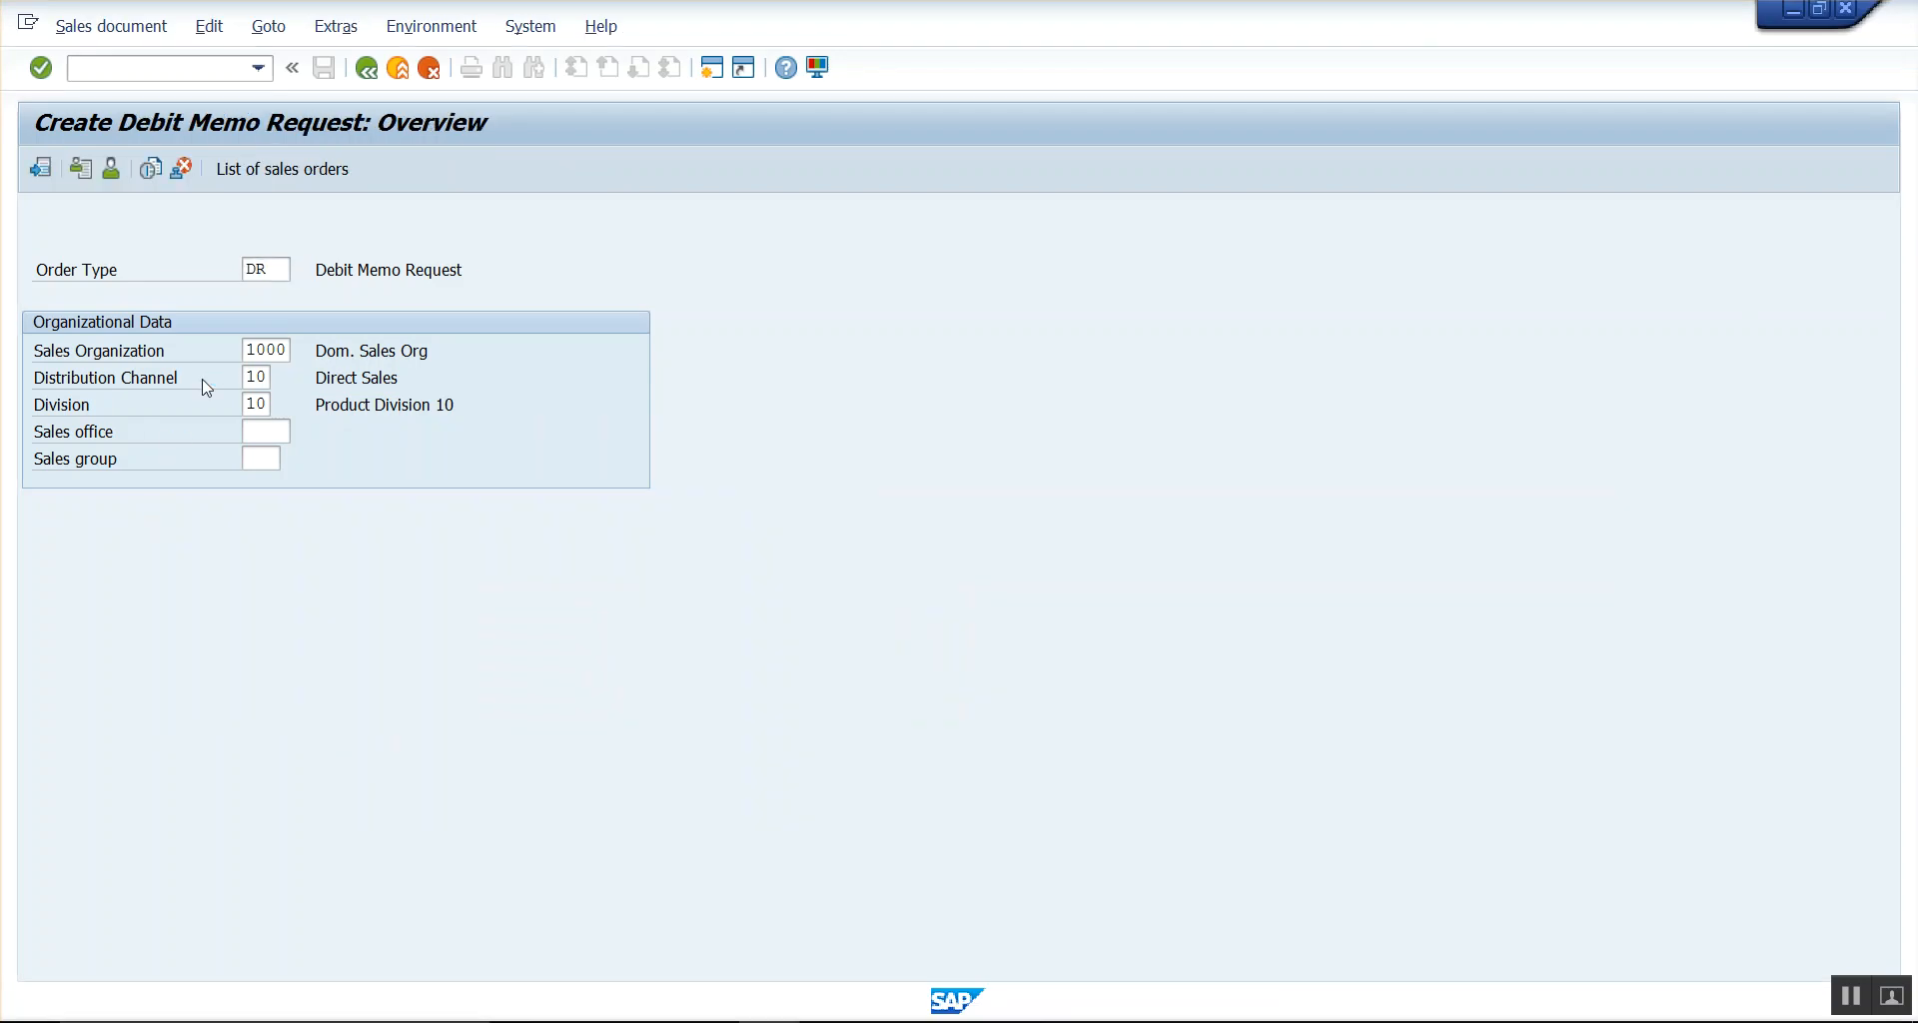
left_click(248, 243)
left_click(253, 266)
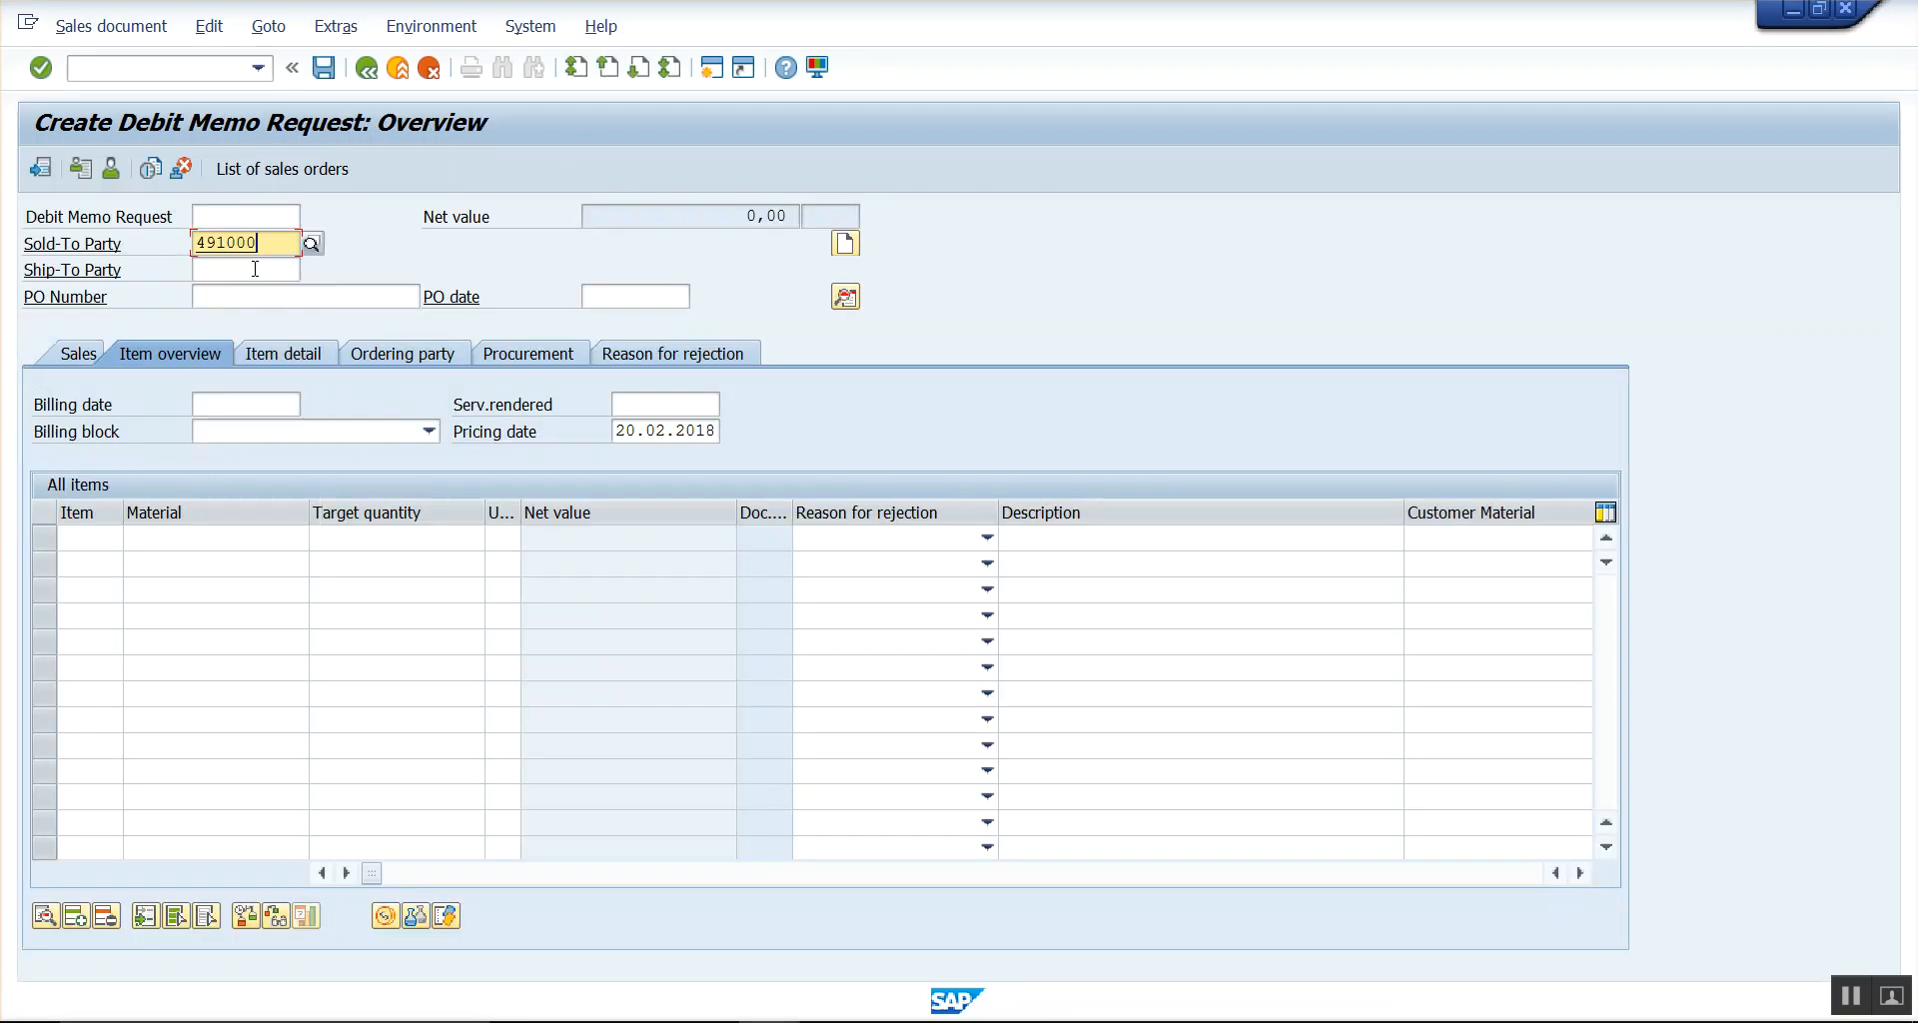
key("Return")
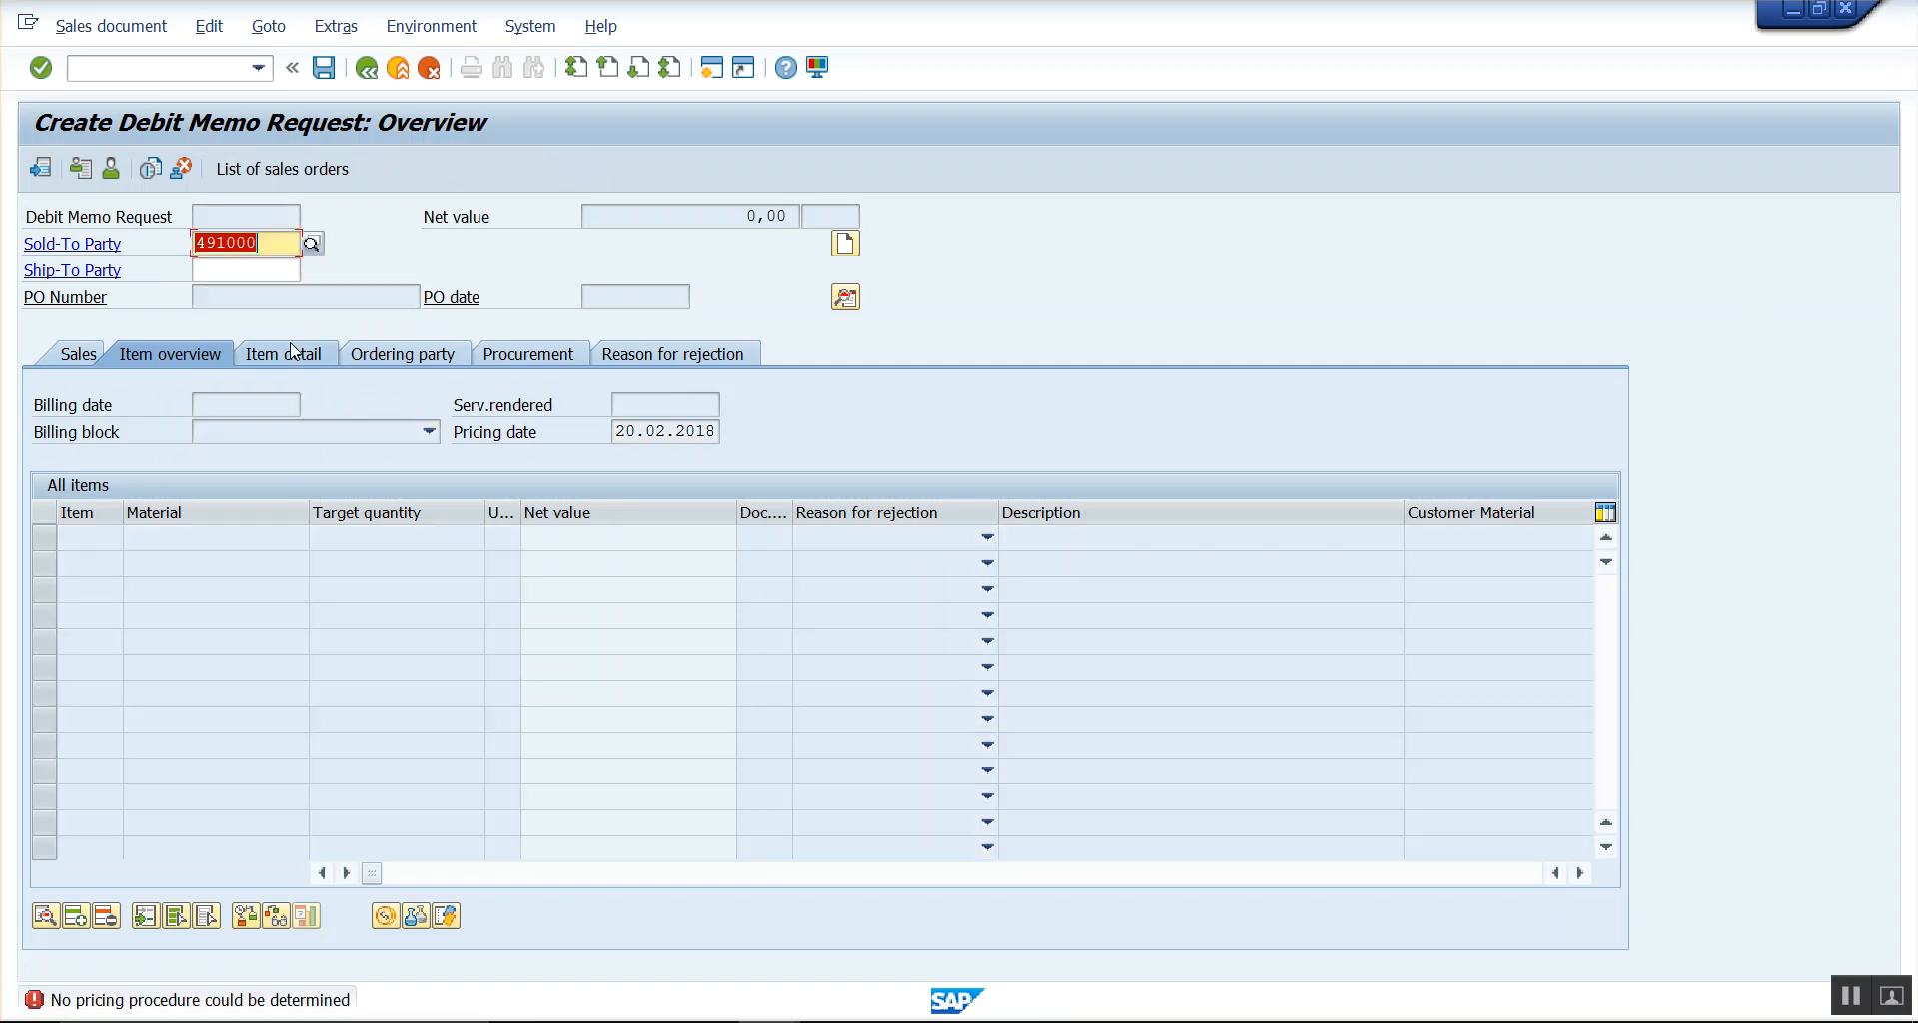
key("alt+Tab")
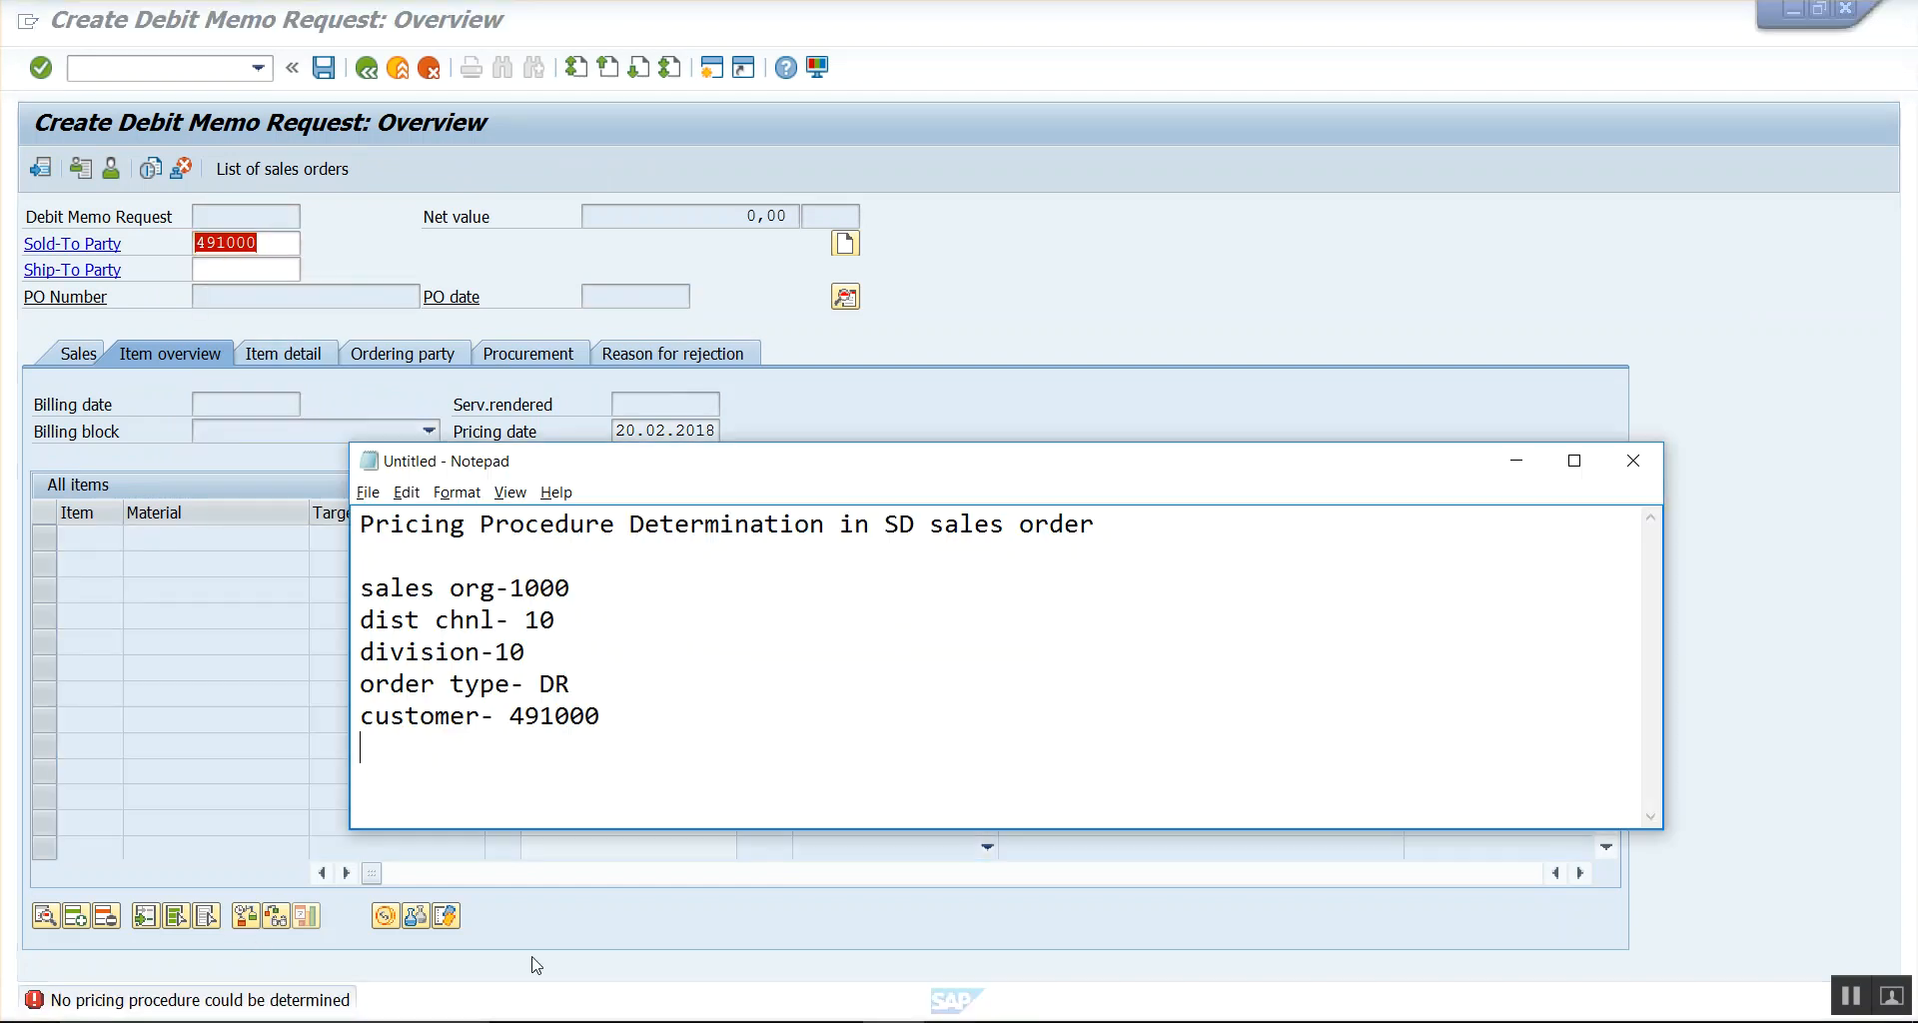
key("alt+Tab")
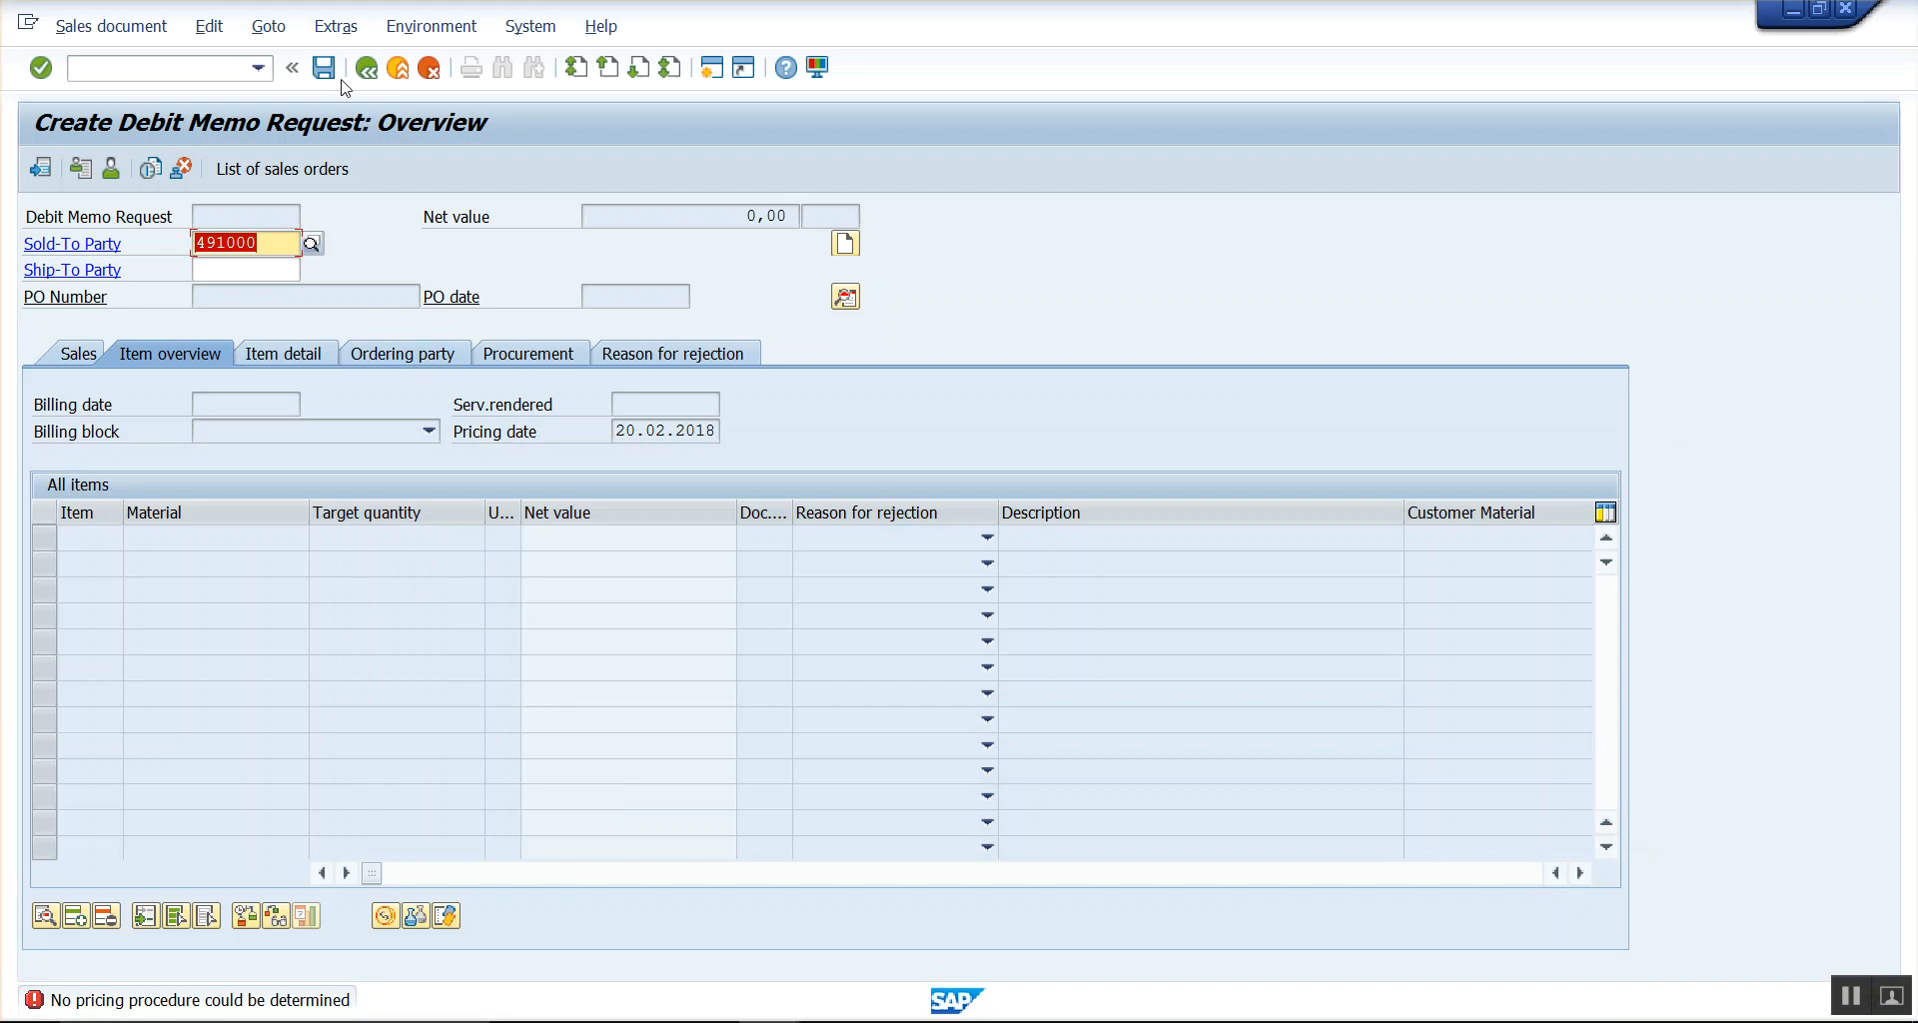
left_click(394, 73)
left_click(394, 74)
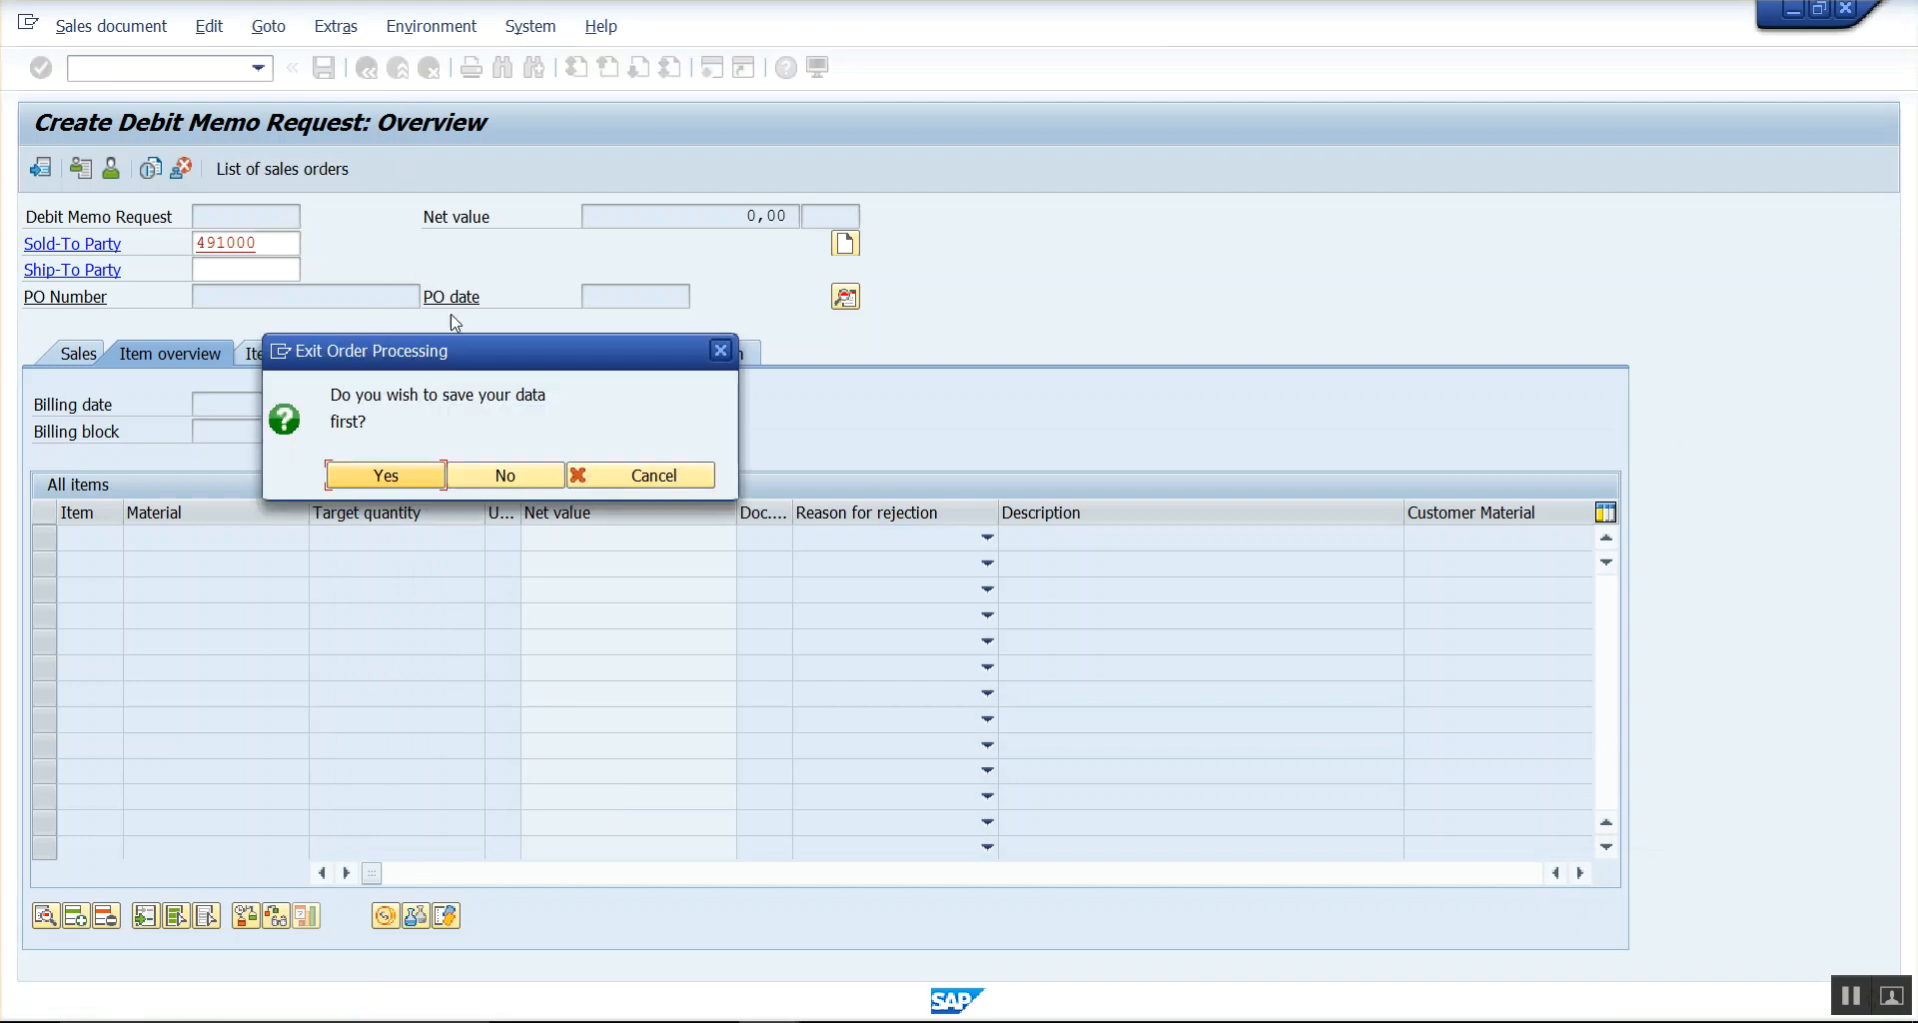
left_click(519, 477)
- Start transaction SPRO and display the SAP Reference IMG
left_click(115, 70)
type("sp")
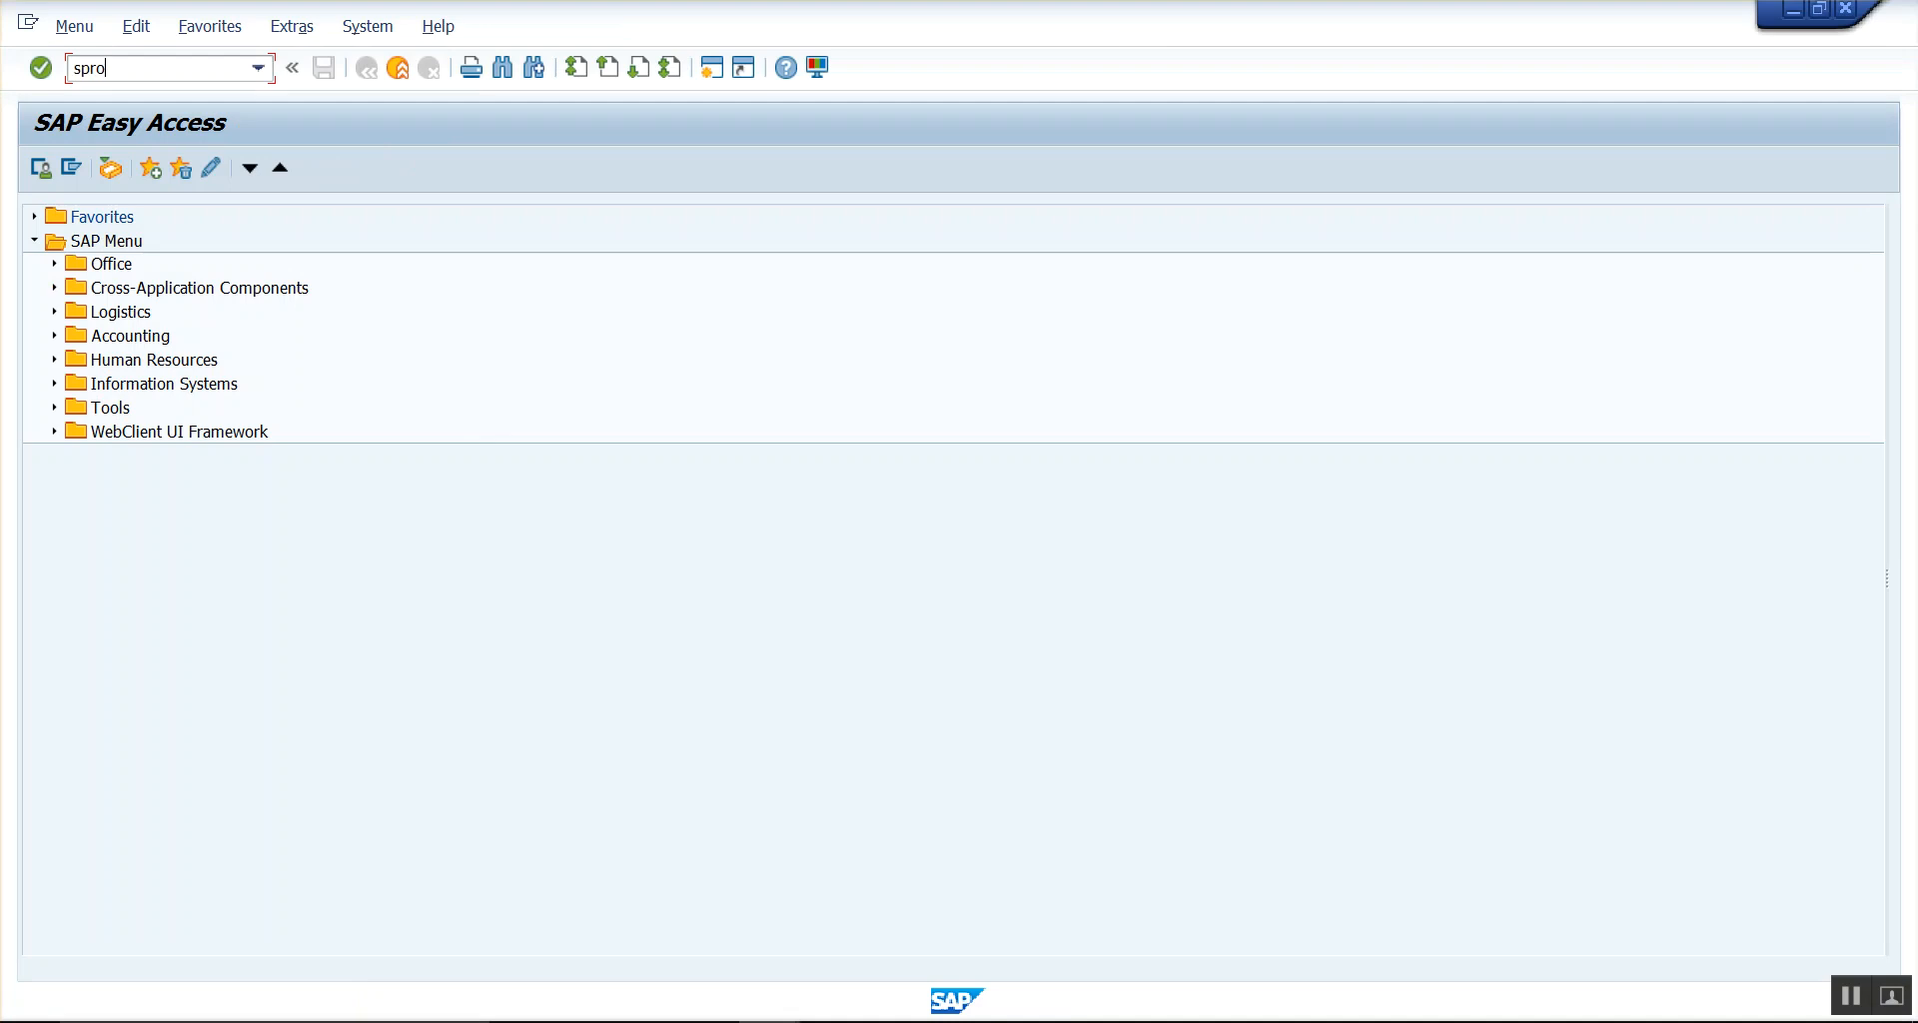
type("ro")
key("Return")
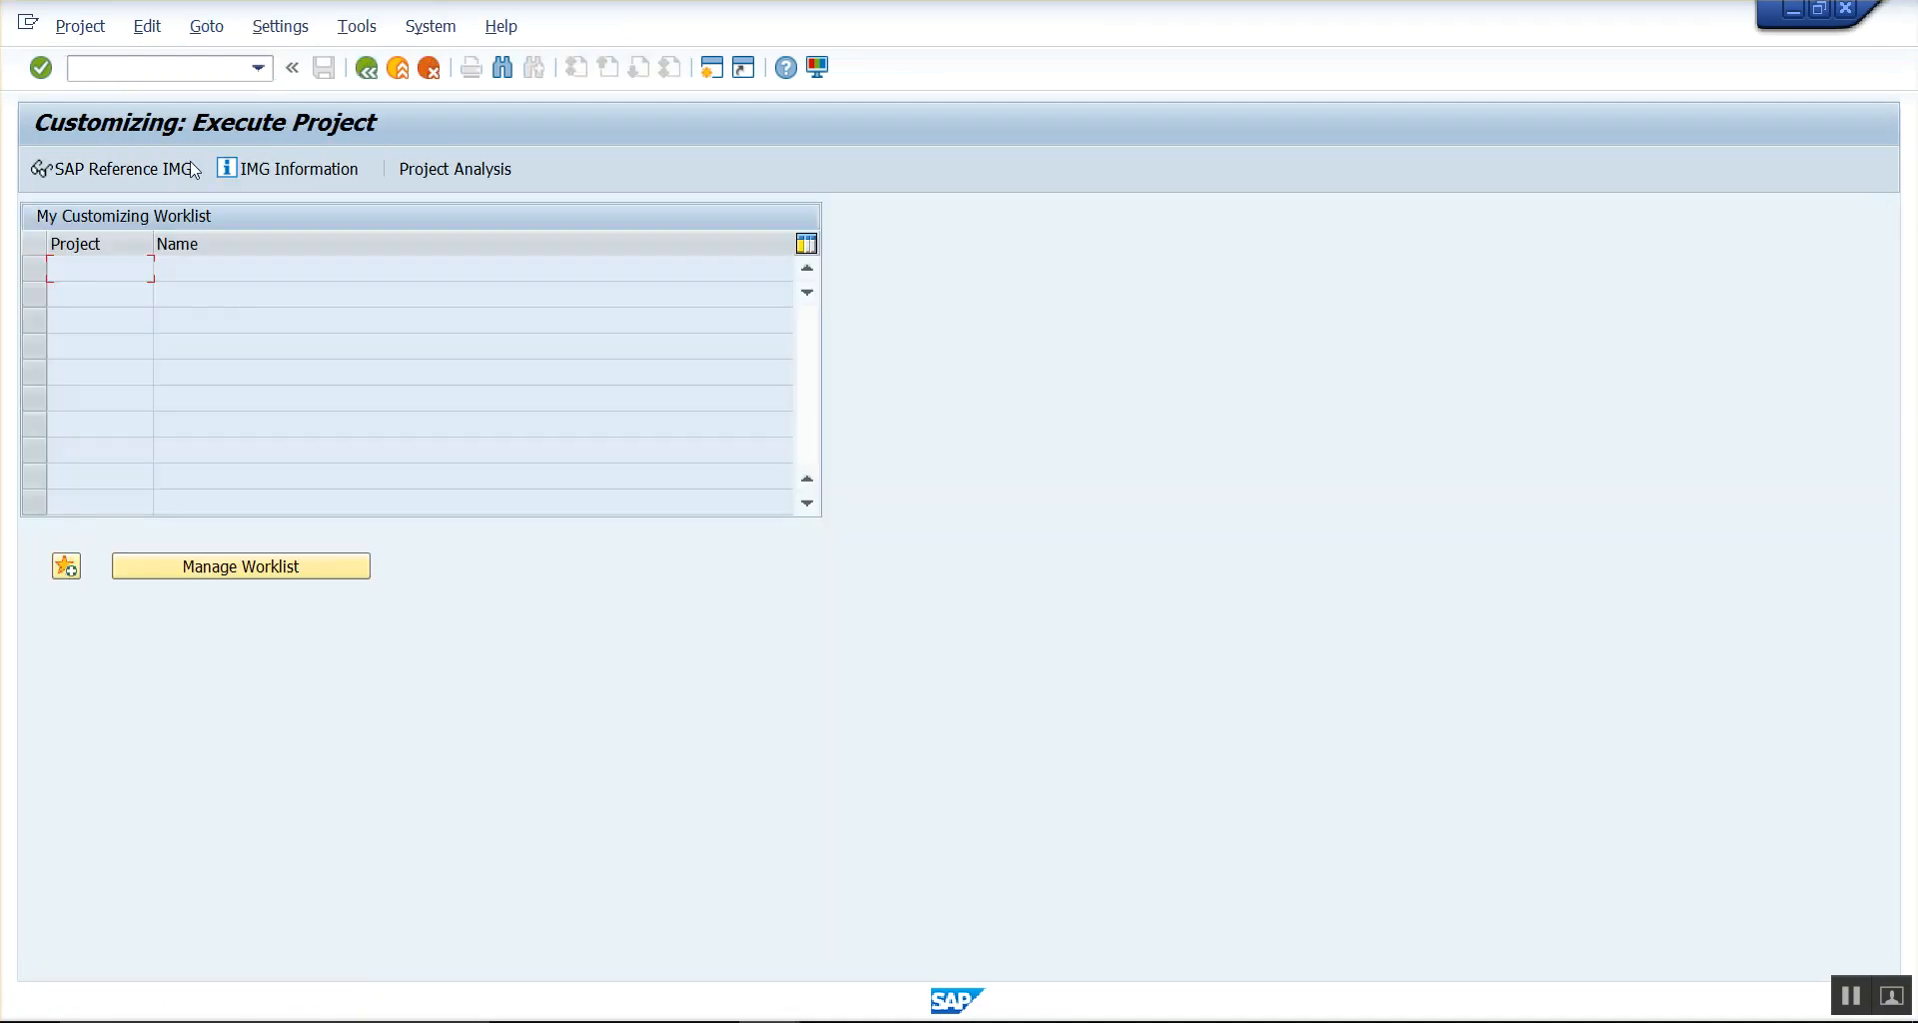
left_click(168, 174)
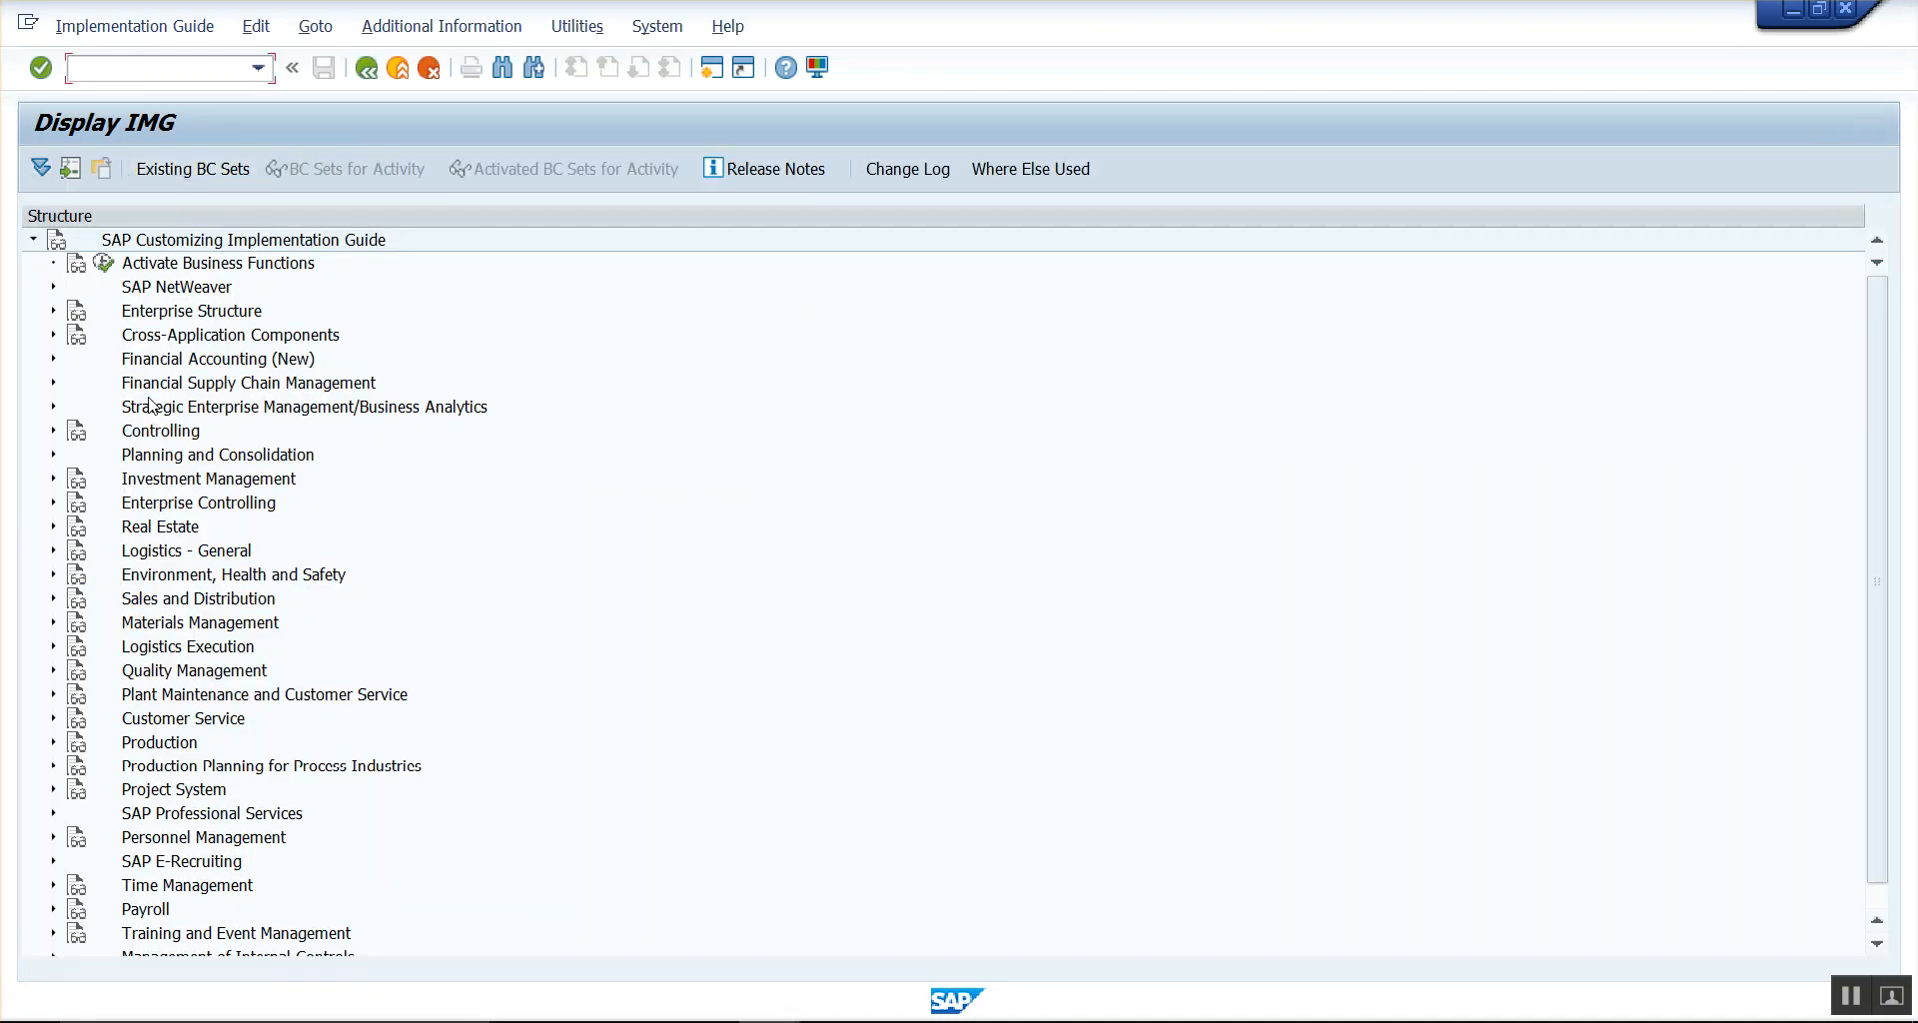
- Open the activities of Define And Assign Pricing Procedures under Sales and Distribution, Basic Functions, Pricing, Pricing Control
left_click(54, 599)
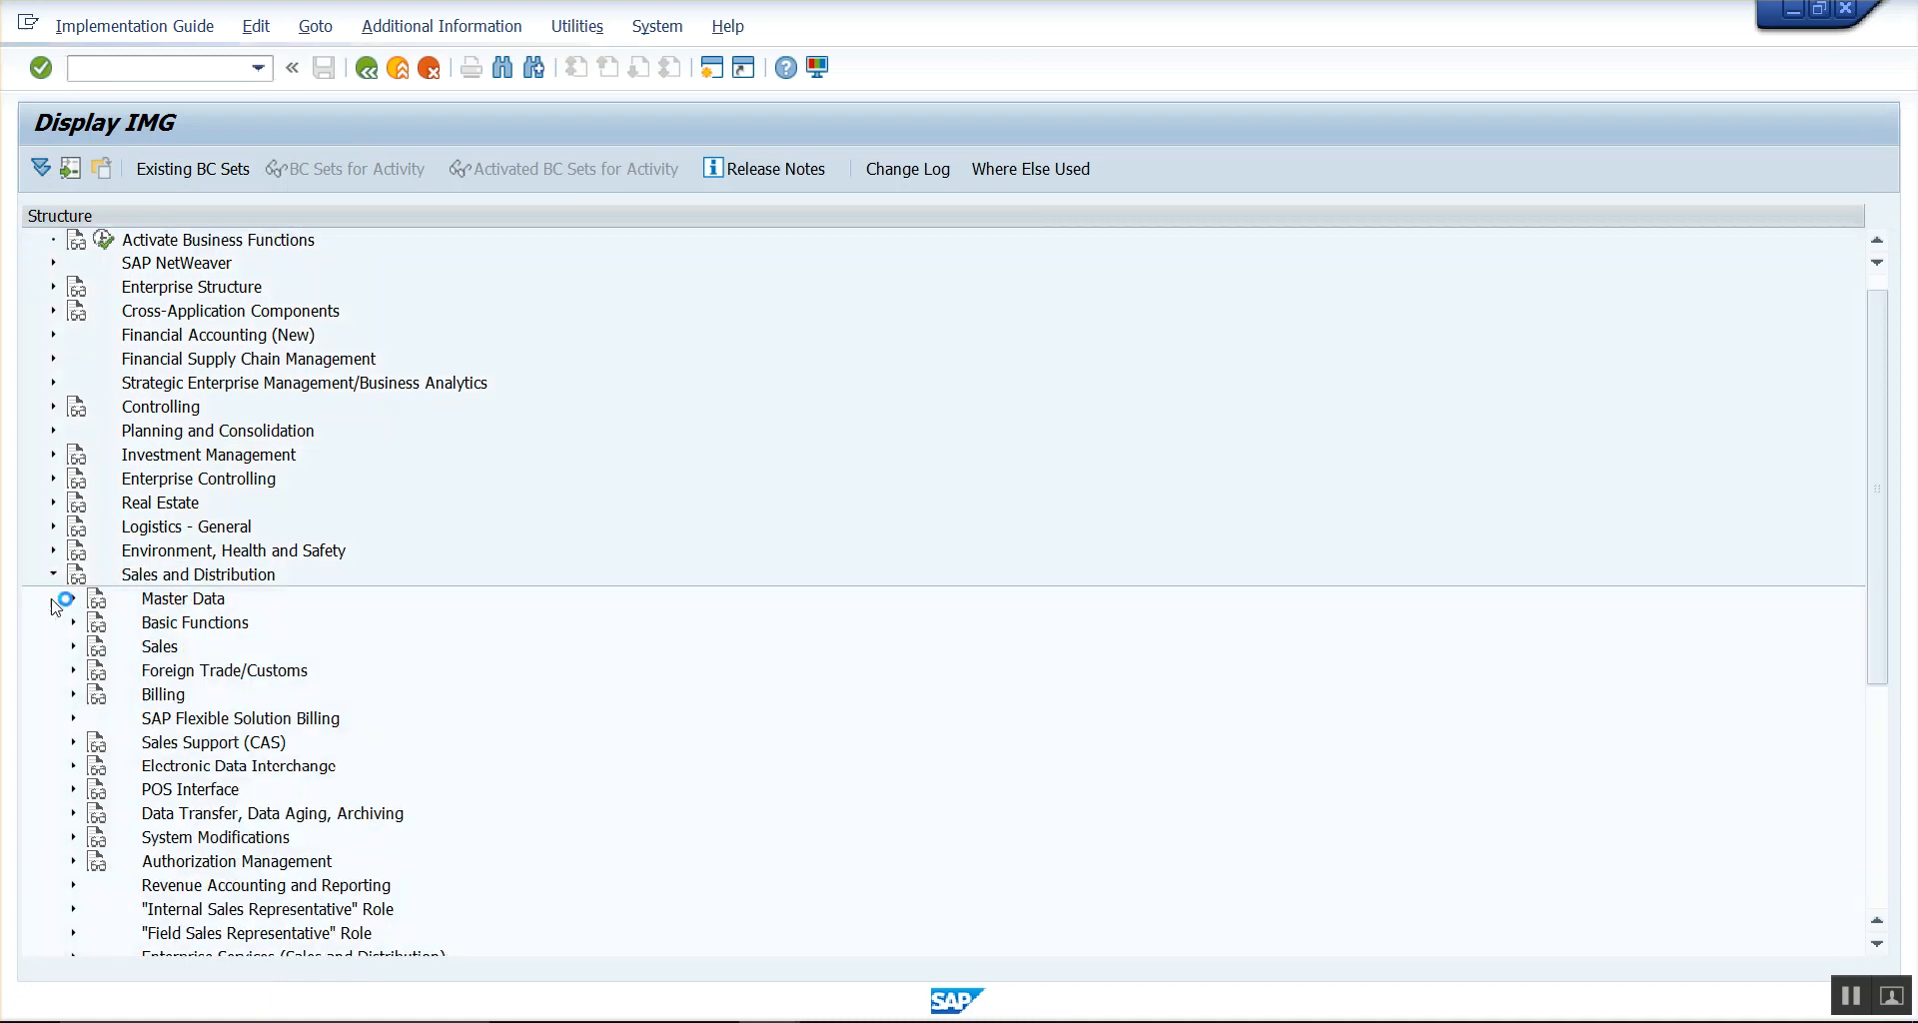
left_click(73, 622)
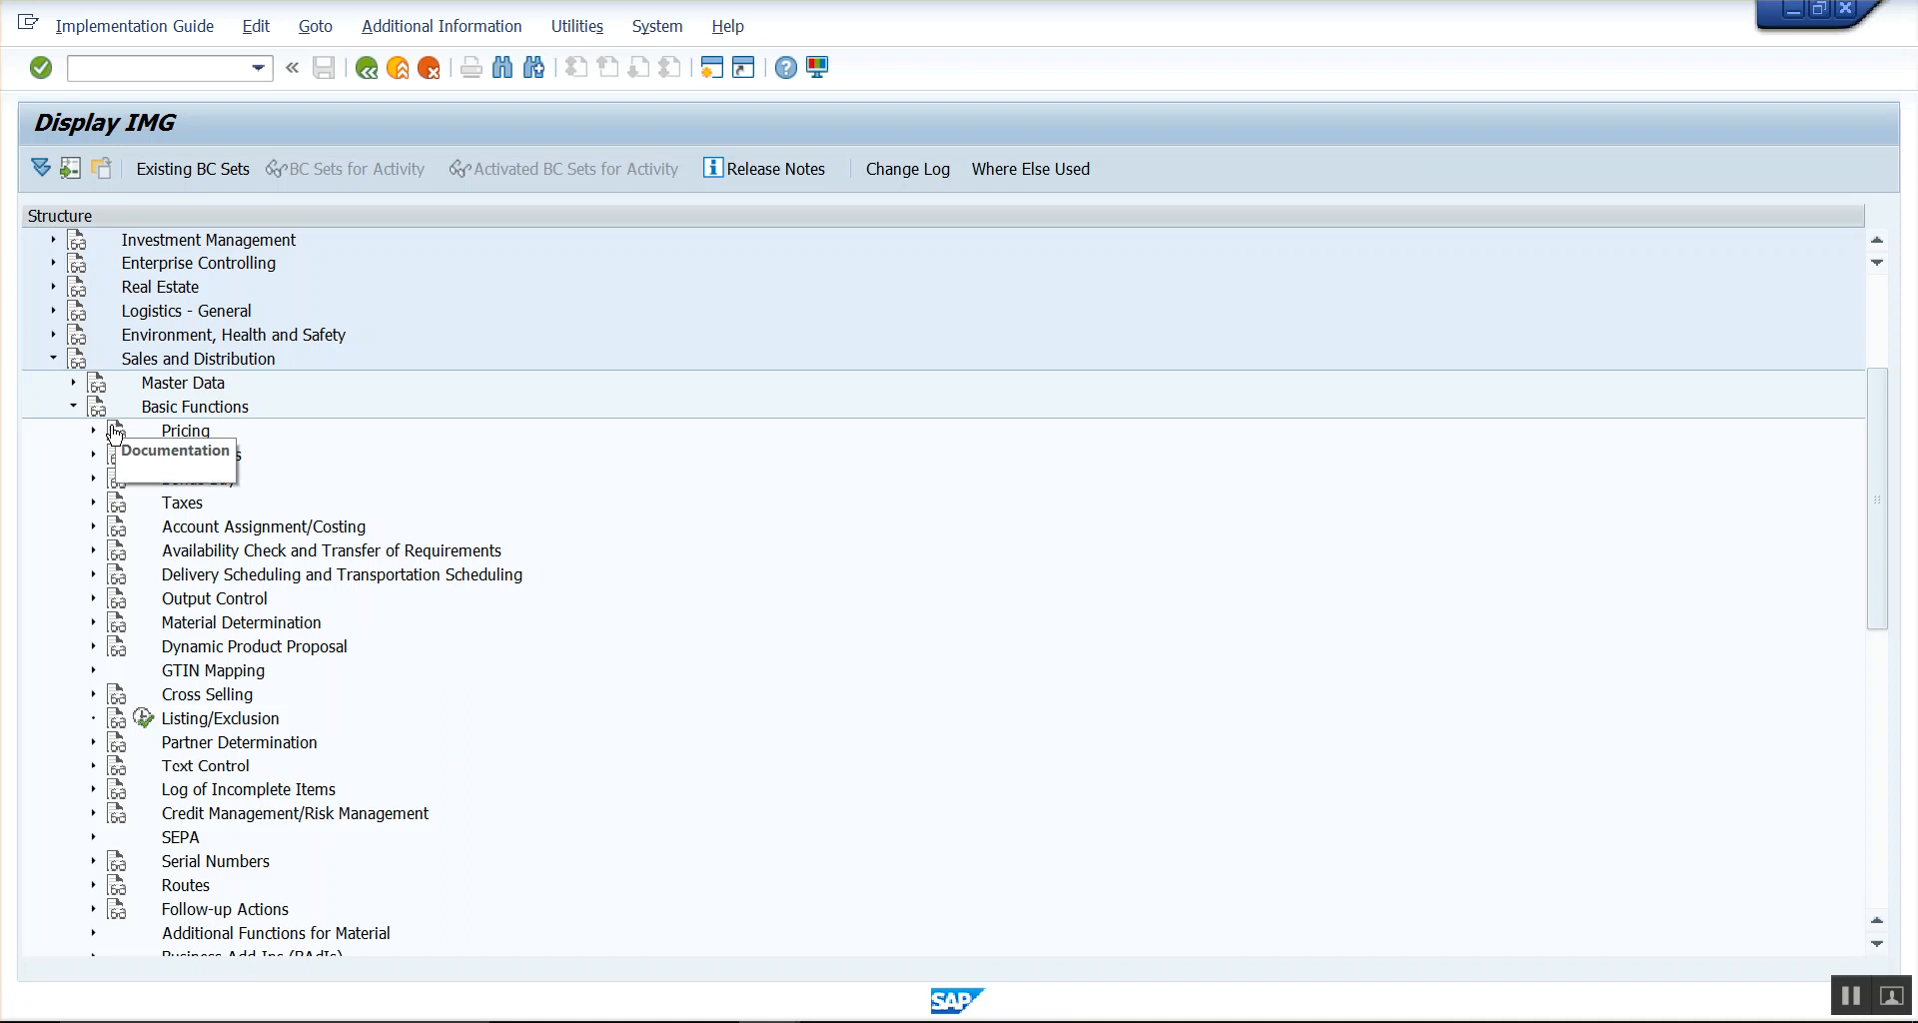
left_click(93, 431)
left_click(243, 459)
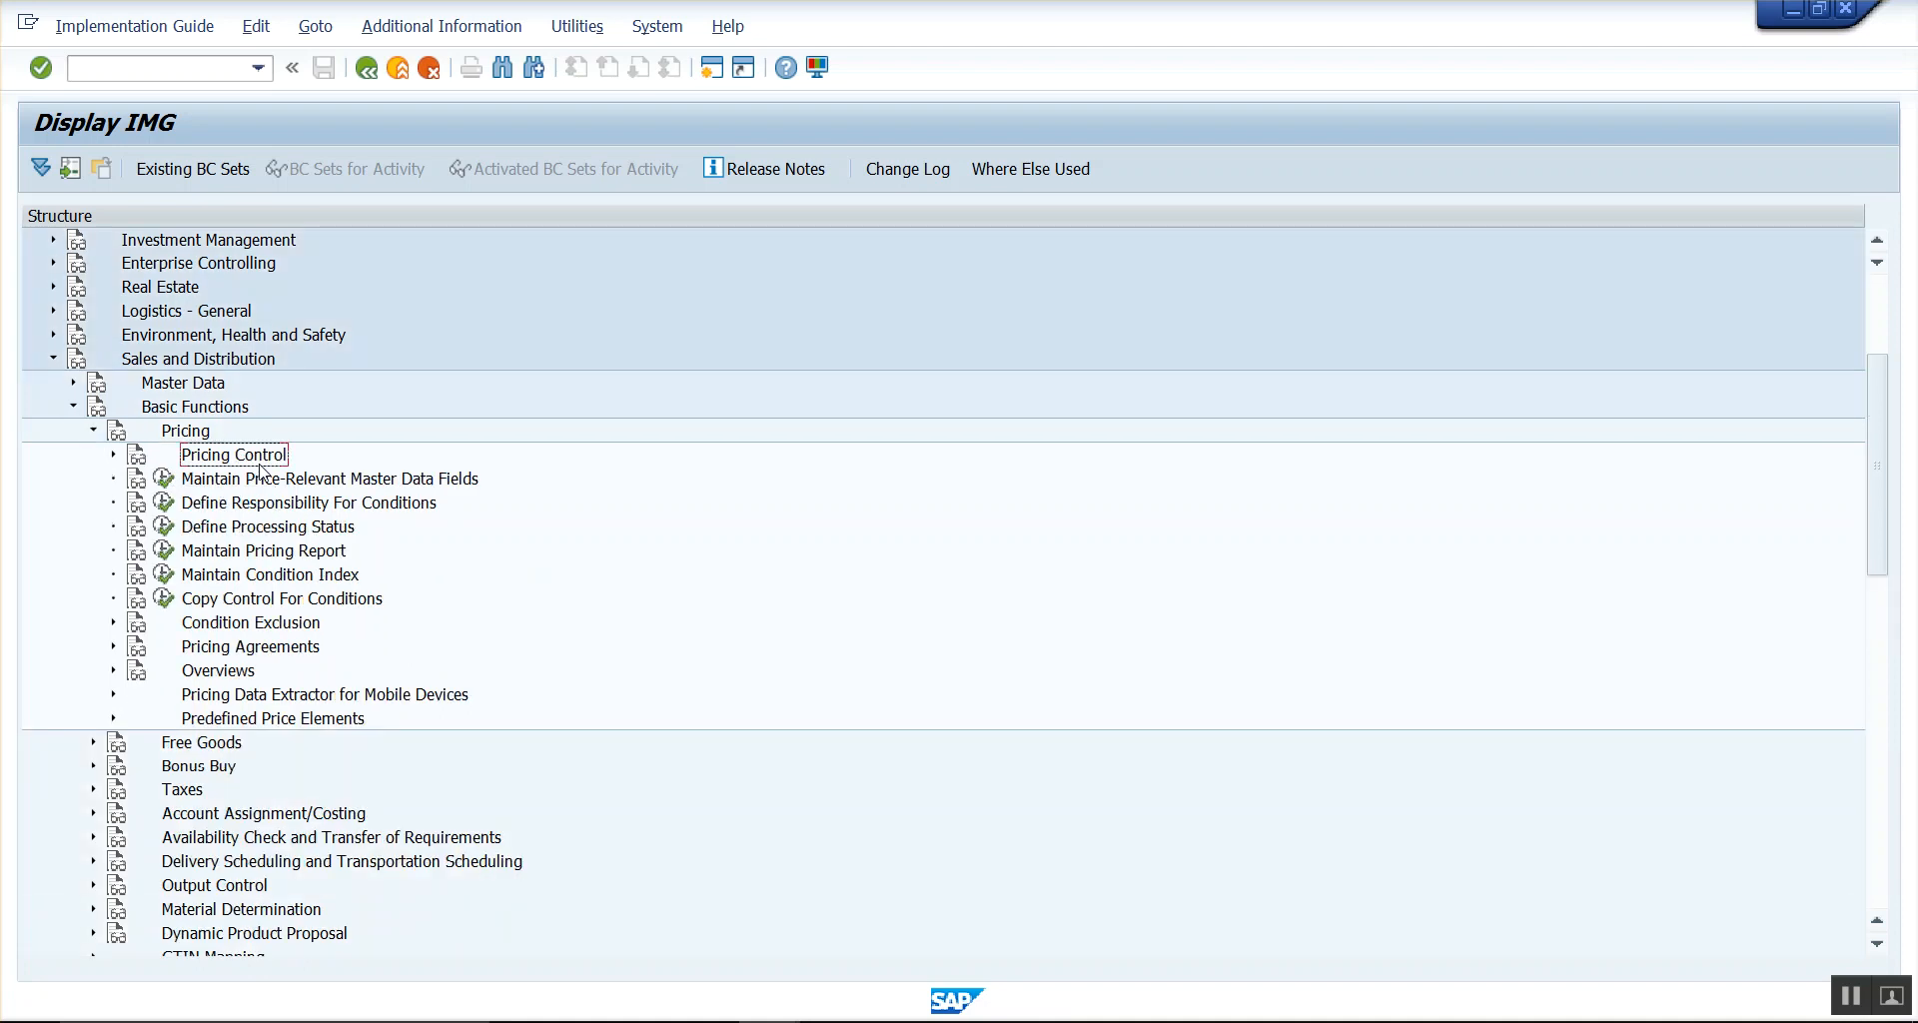
left_click(113, 455)
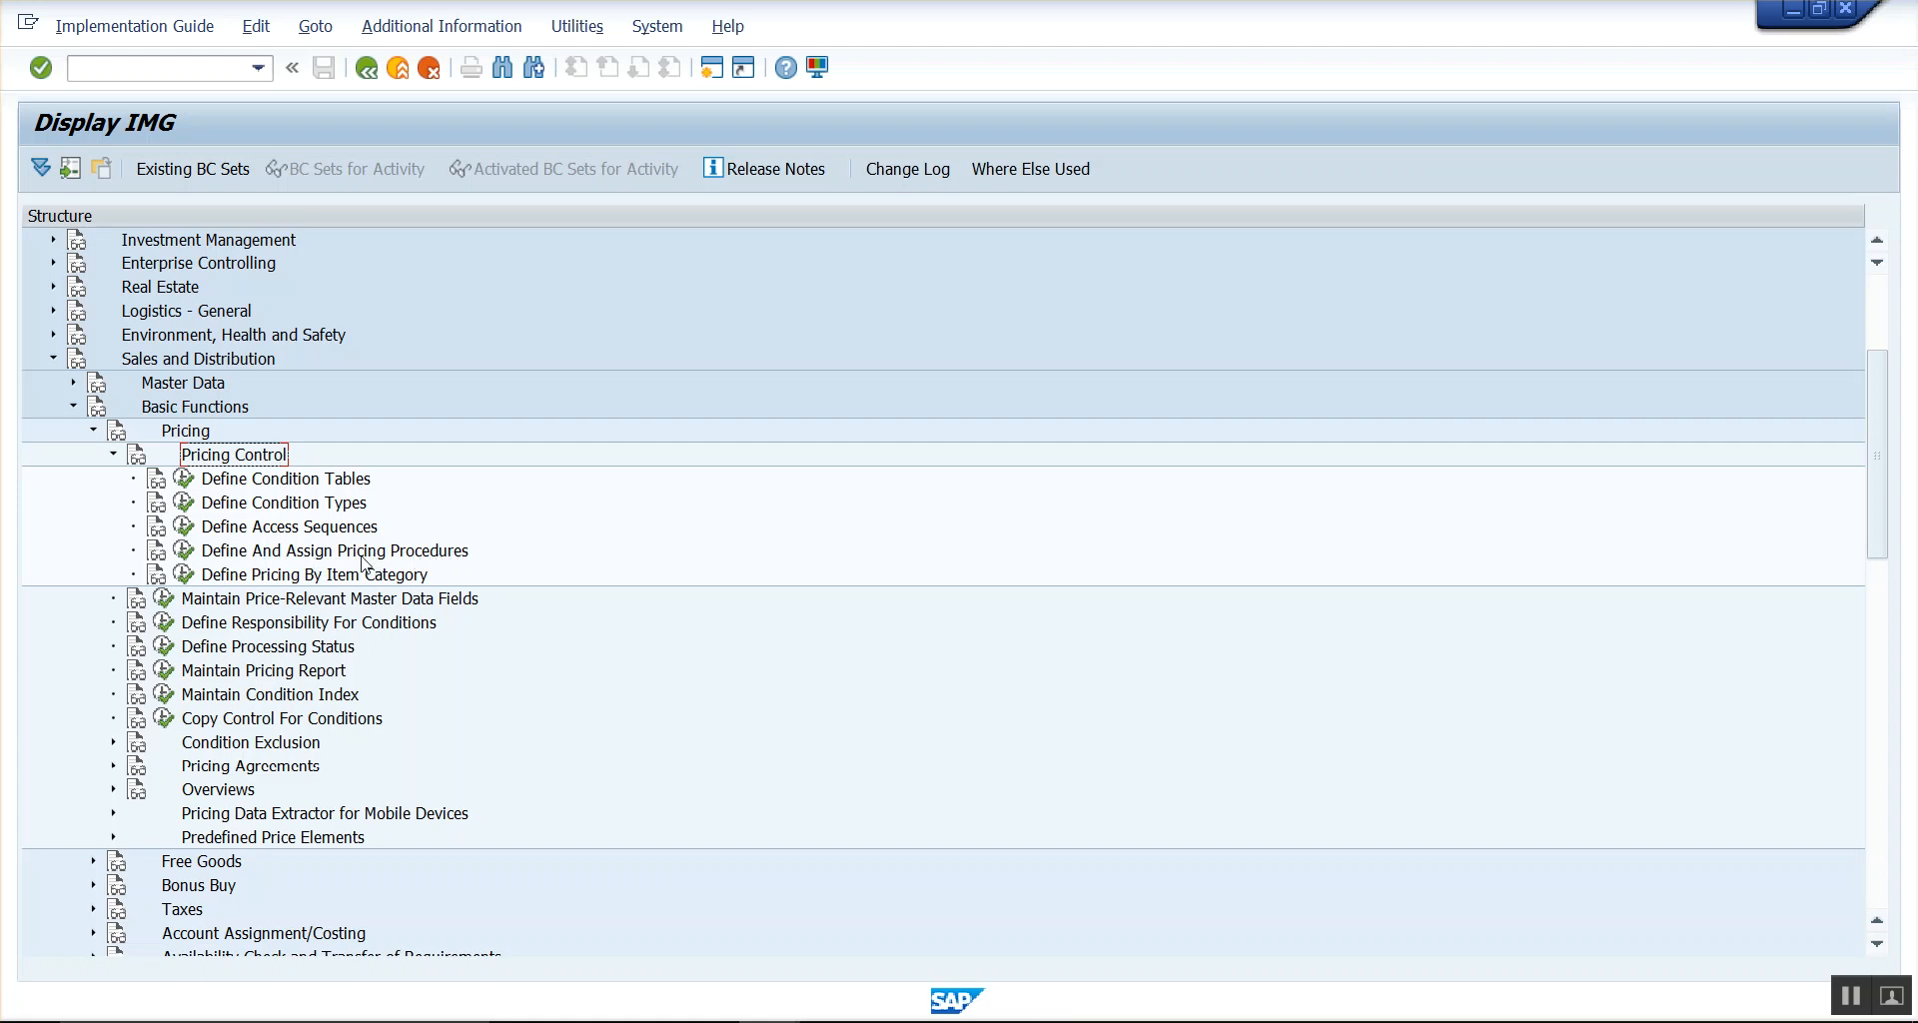
left_click(184, 552)
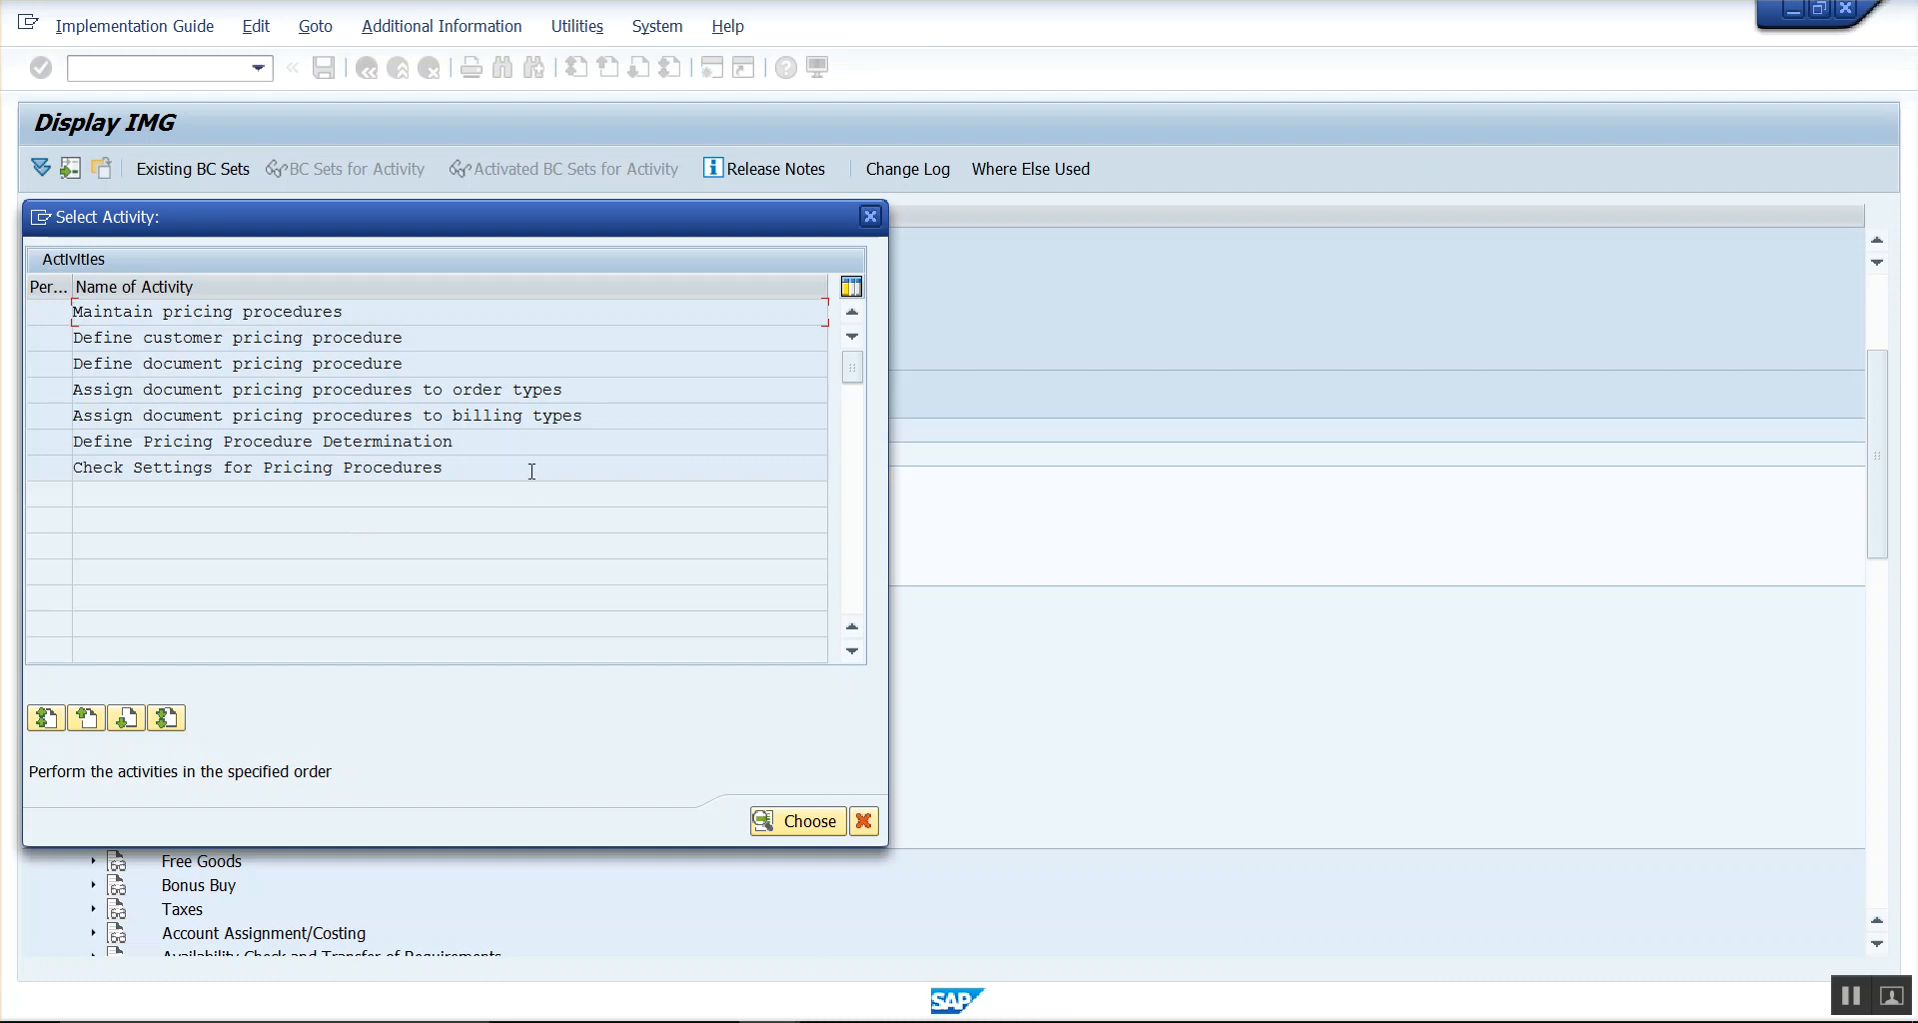
- Open the Maintain pricing procedures activity and position the procedure list at RVAA01
double_click(263, 311)
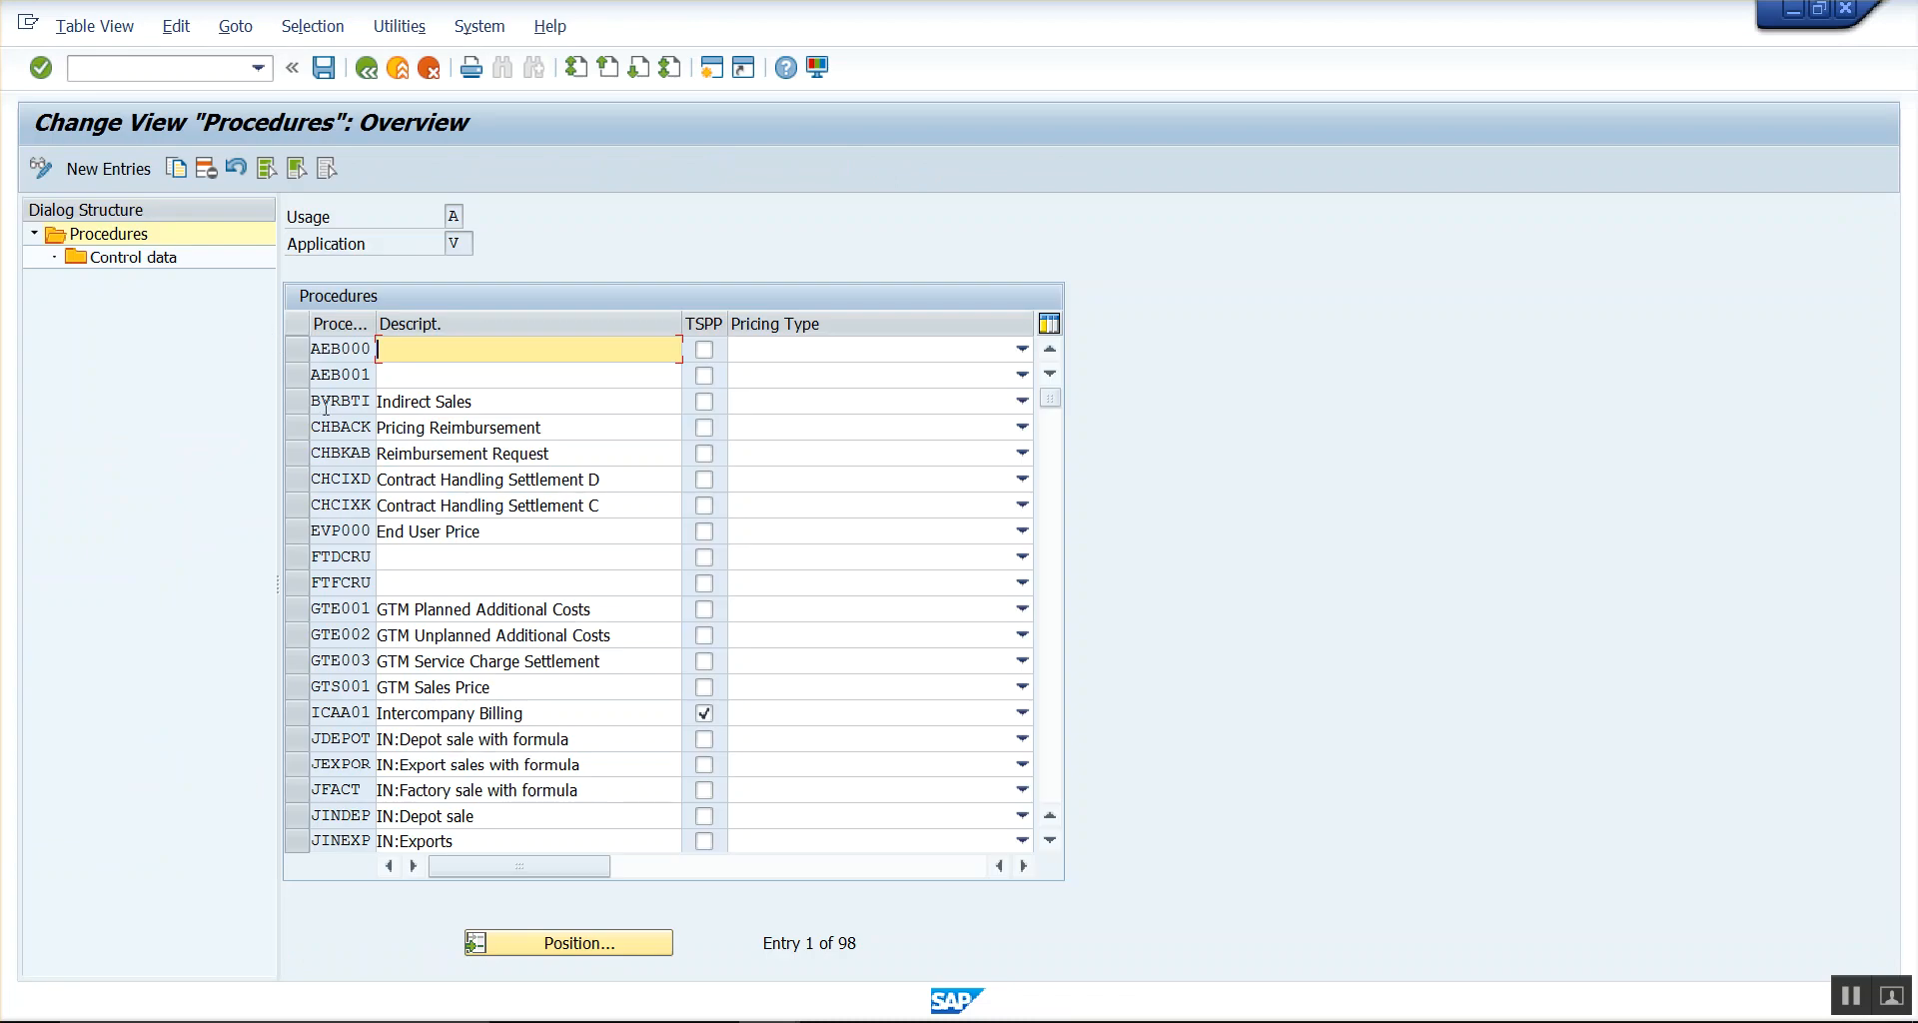
left_click(600, 944)
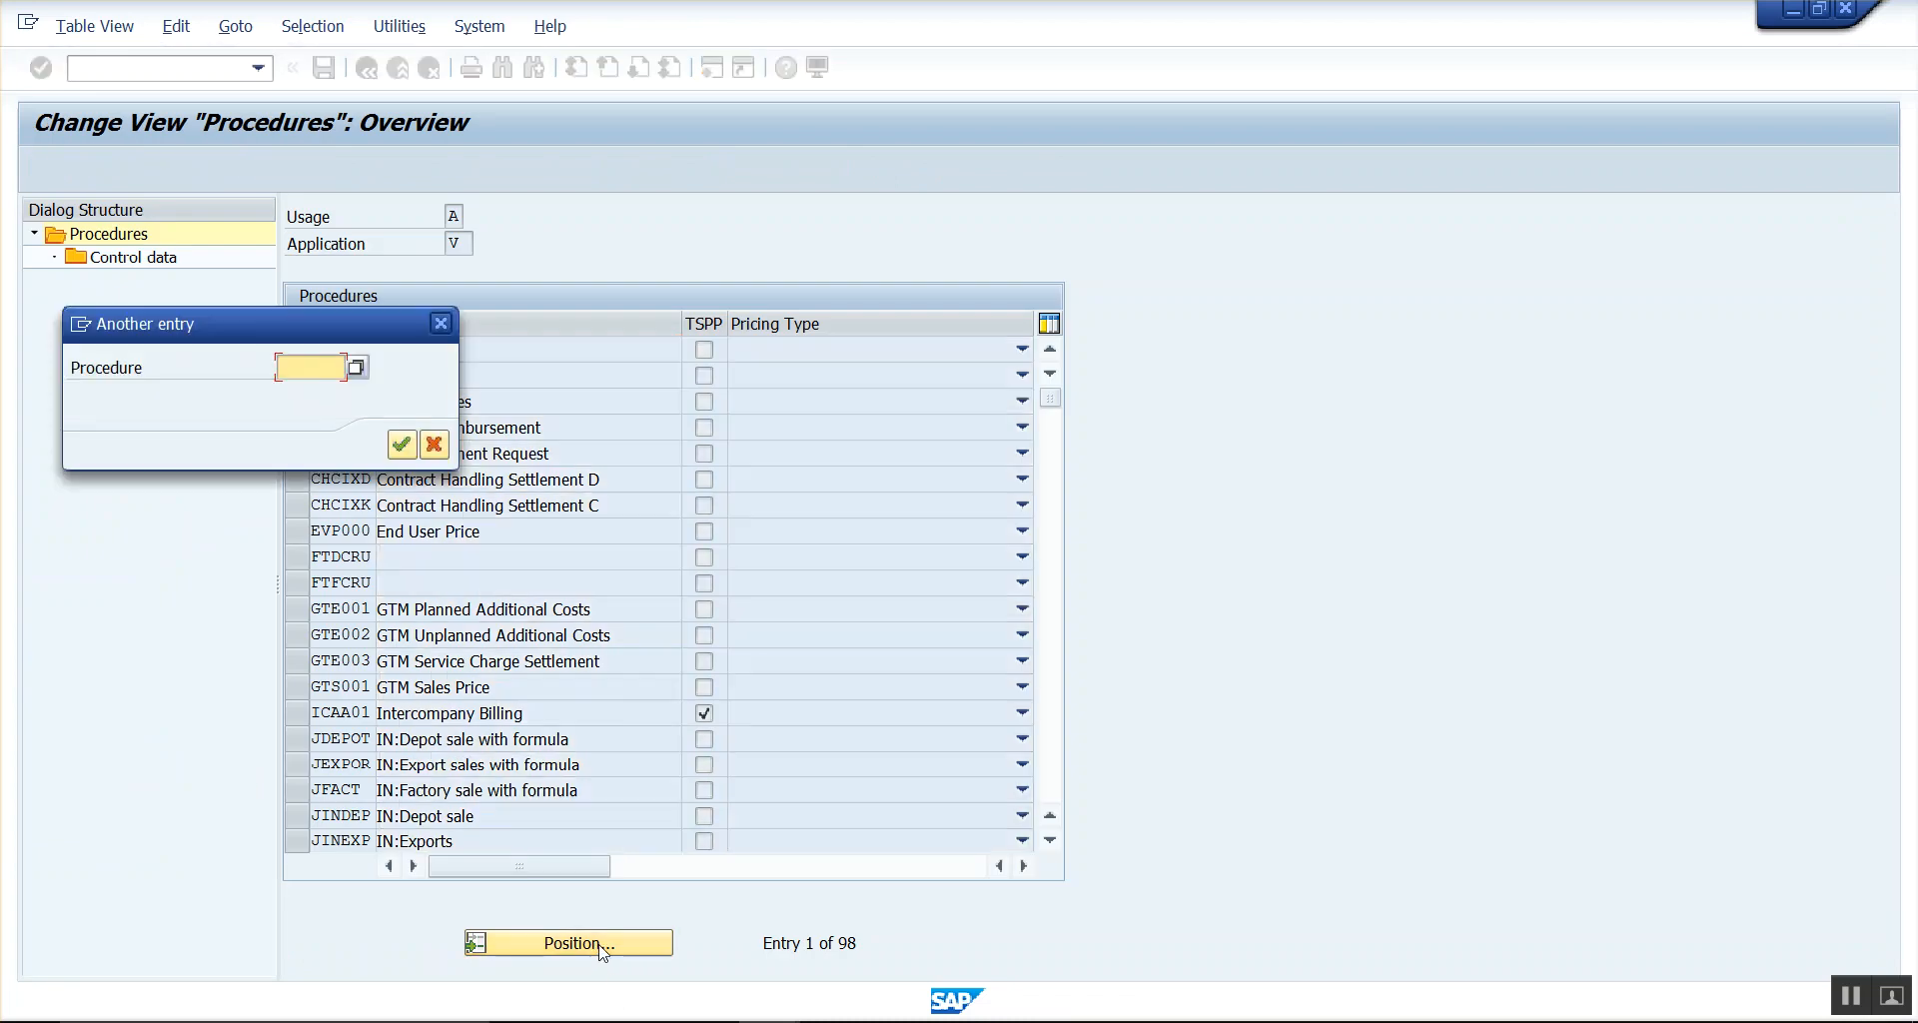
type("rvaa01")
key("Return")
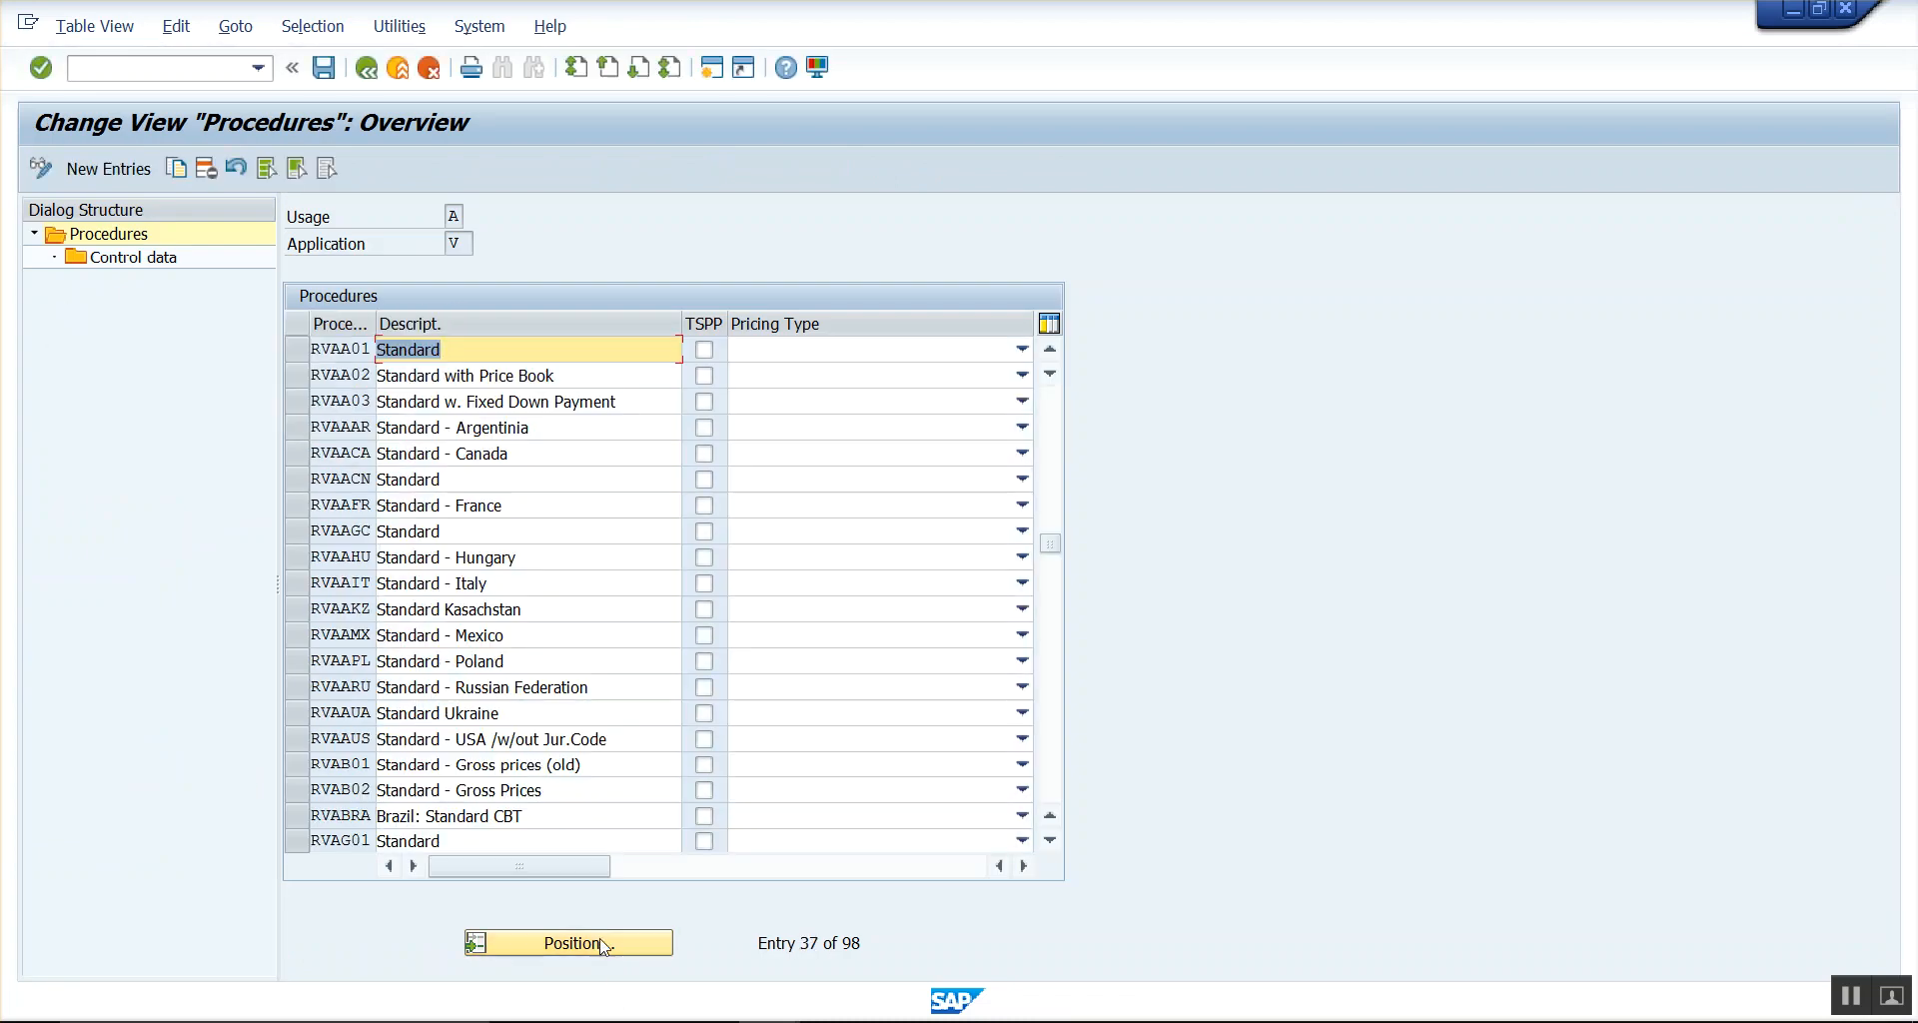
- Widen the procedure name column, select the standard procedure RVAA01 and open its control data
left_click_drag(375, 323, 425, 323)
left_click(291, 353)
left_click(283, 354)
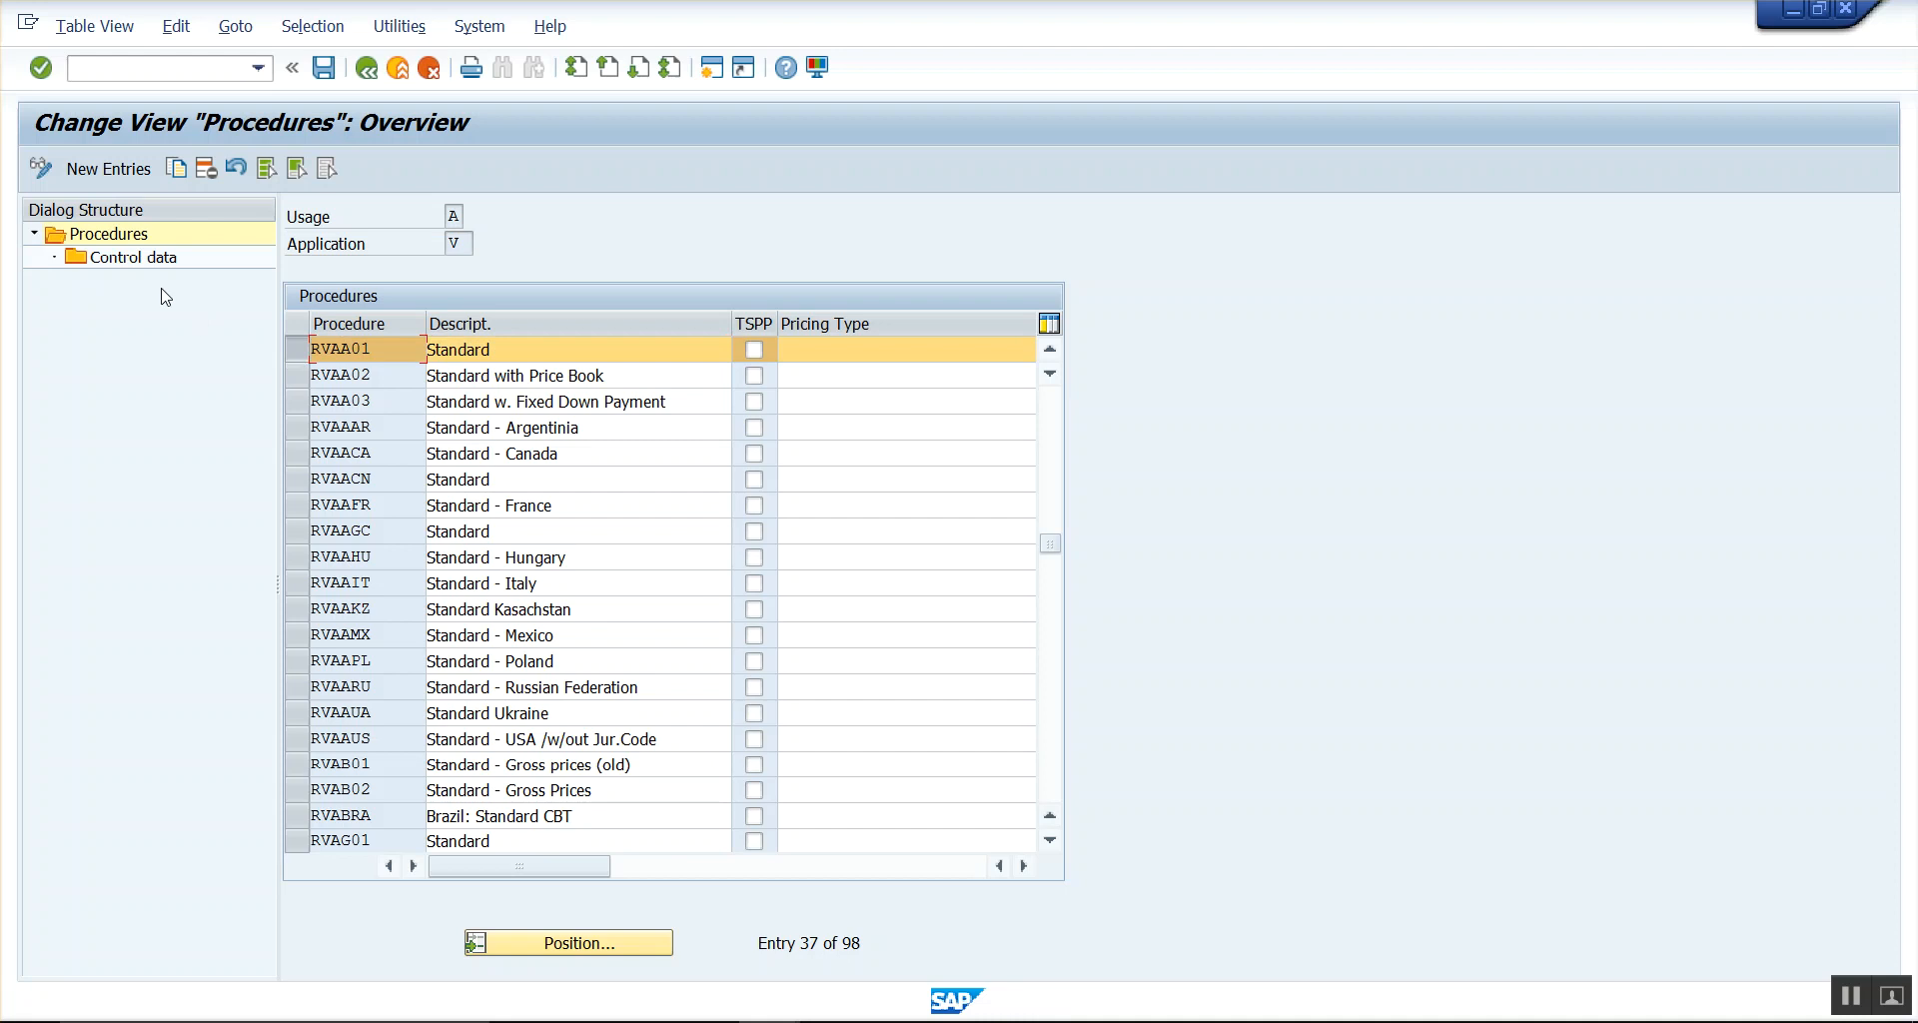
left_click(127, 265)
double_click(127, 266)
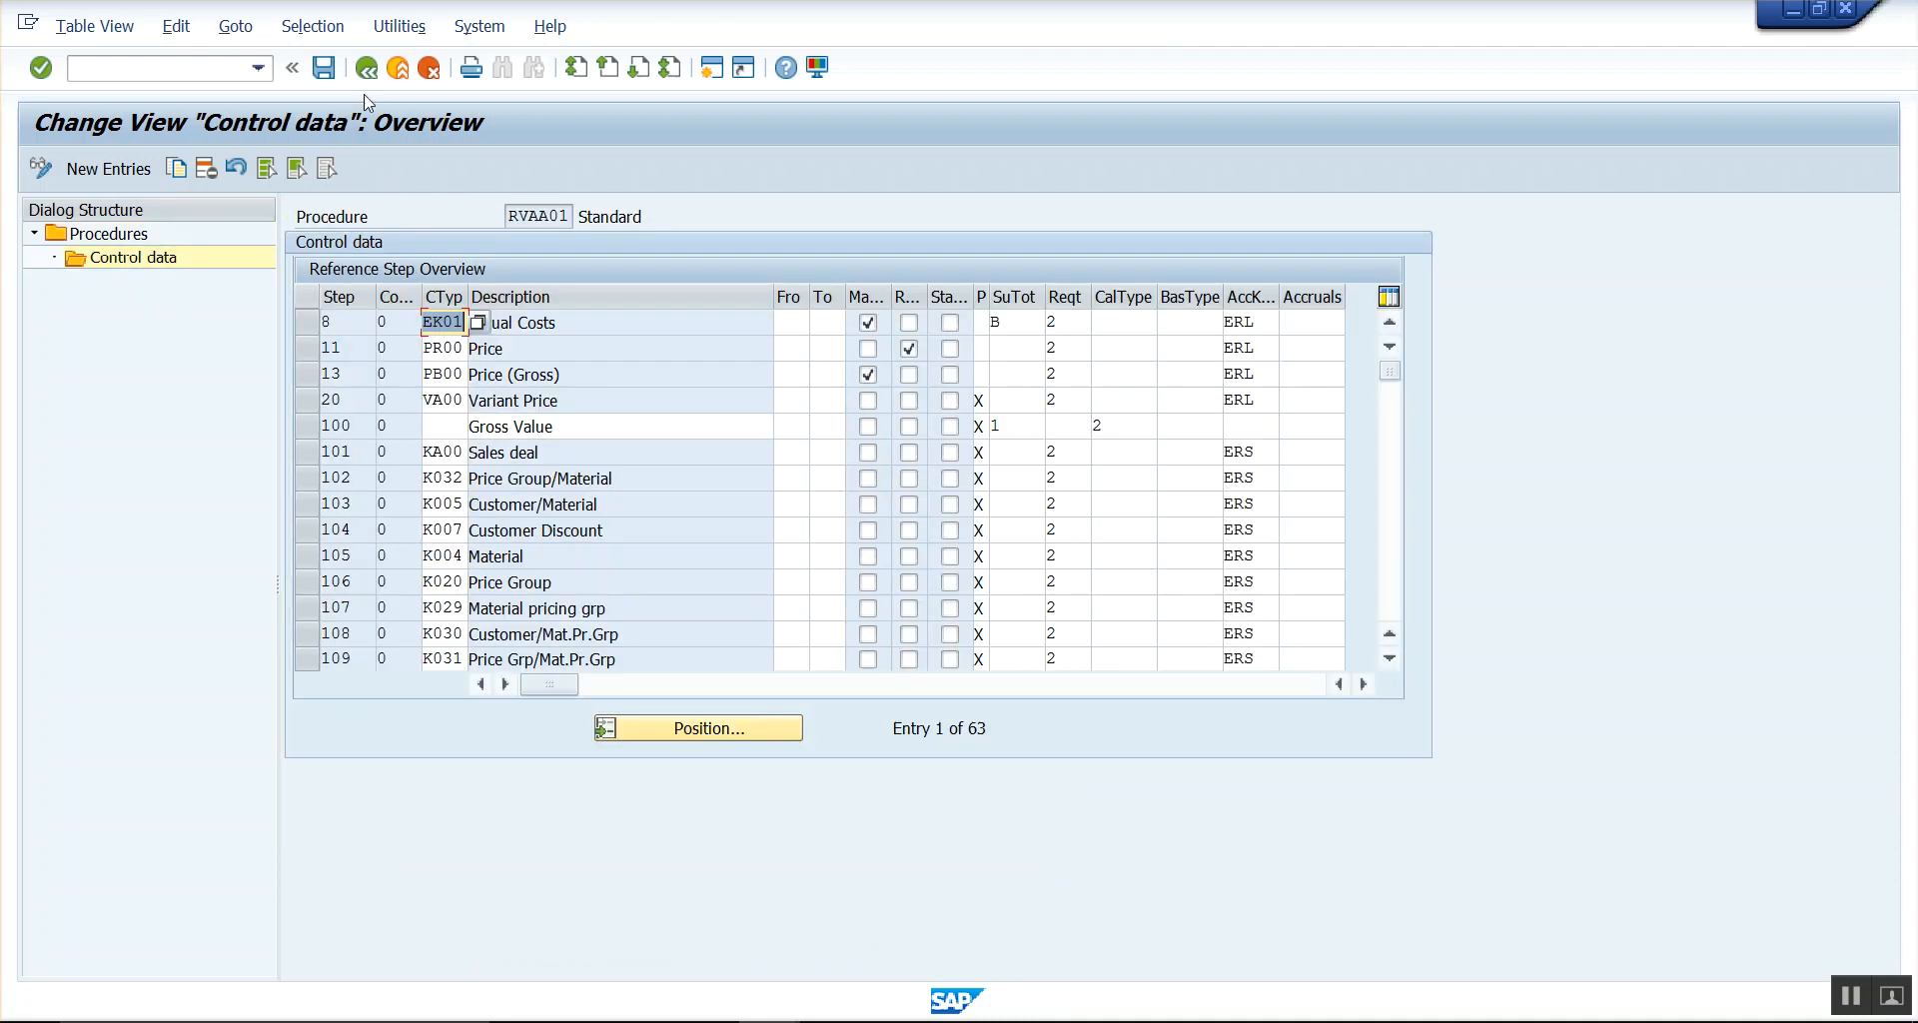
- Return to the procedures overview and add the line "pricing procedure- RVAA01" to the Notepad notes
left_click(368, 68)
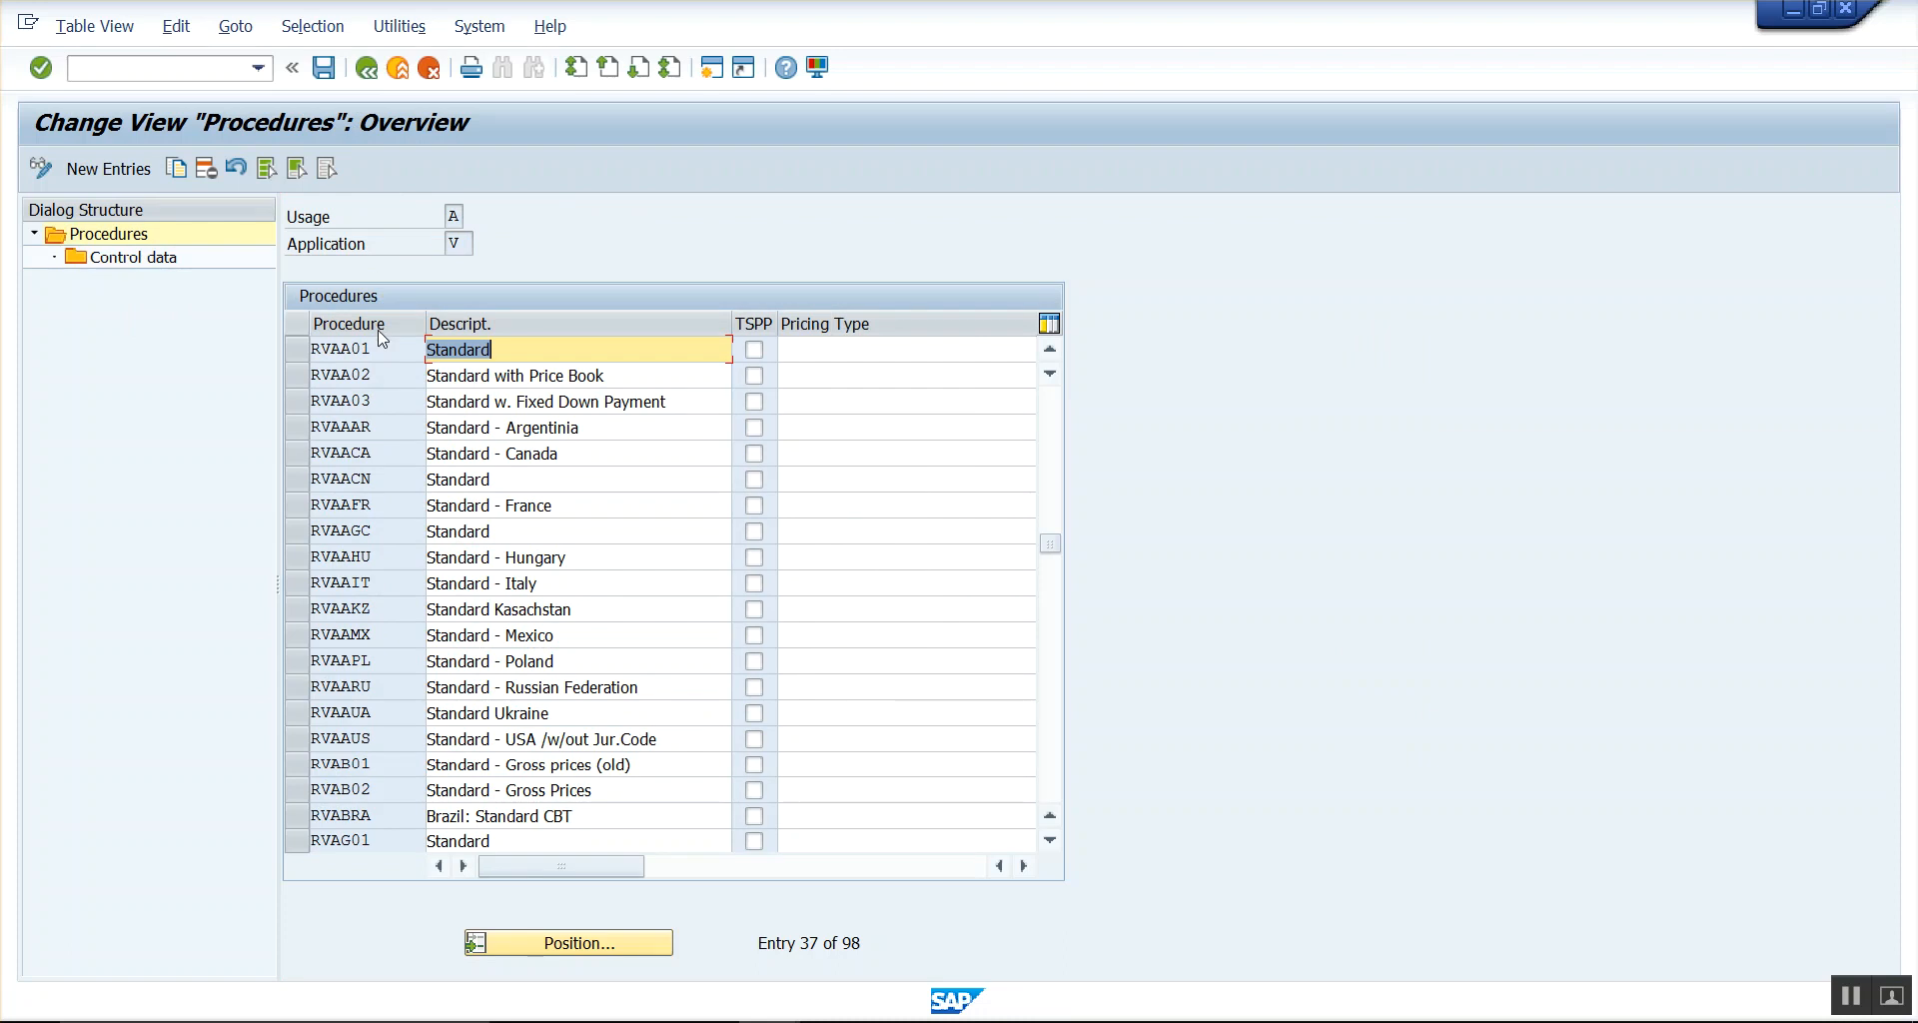
left_click(382, 345)
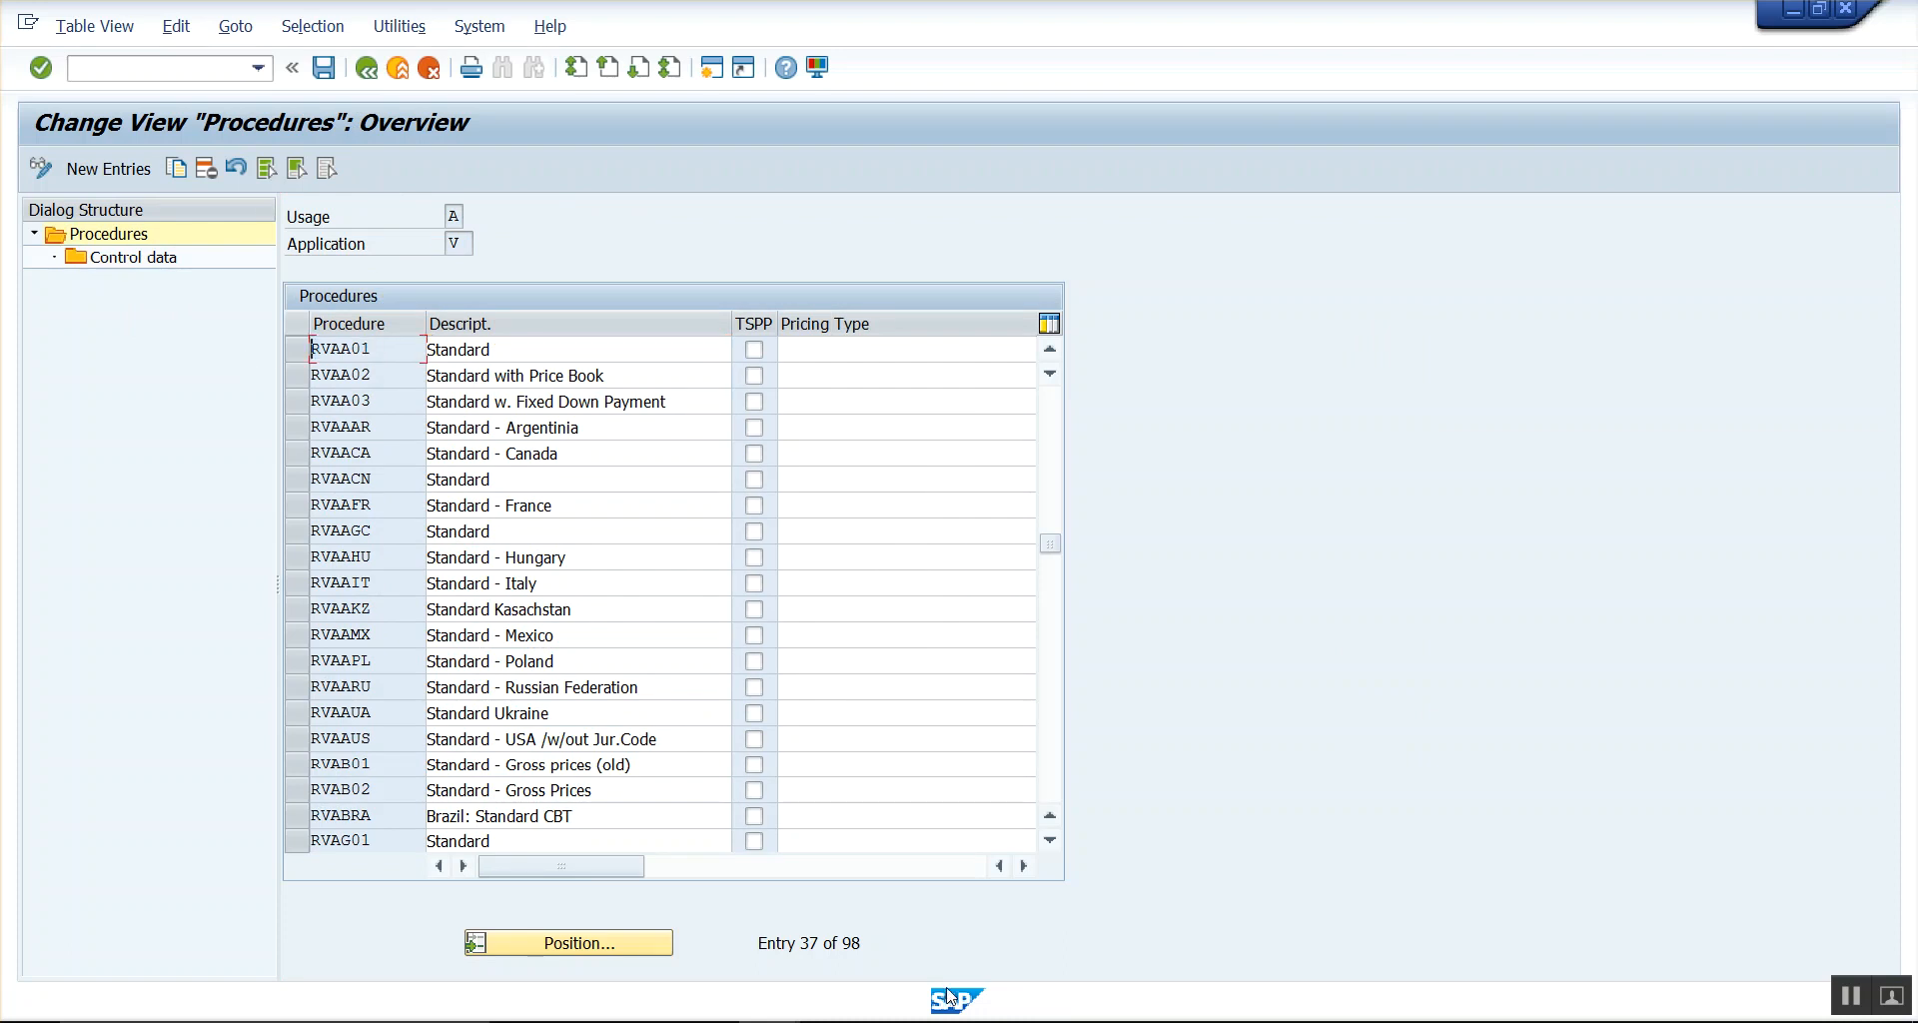
key("alt+Tab")
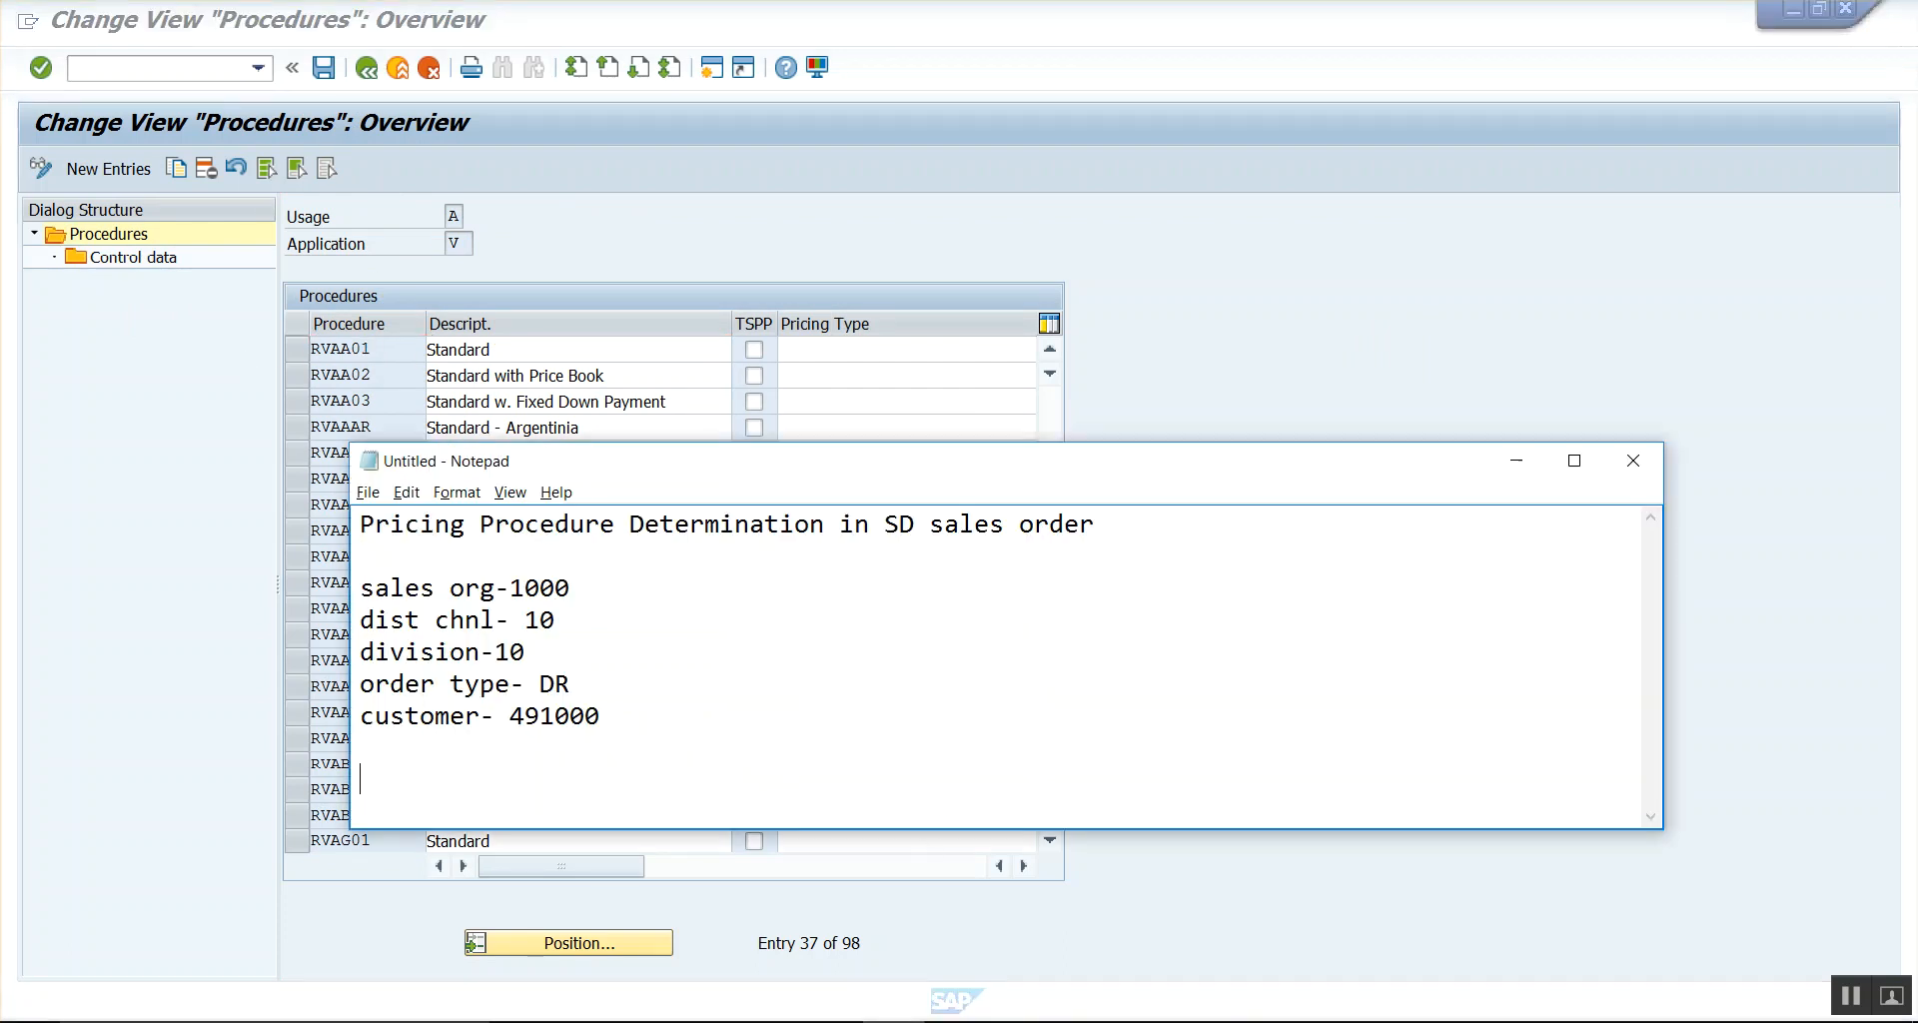
type("pricing procedure- RVAA01")
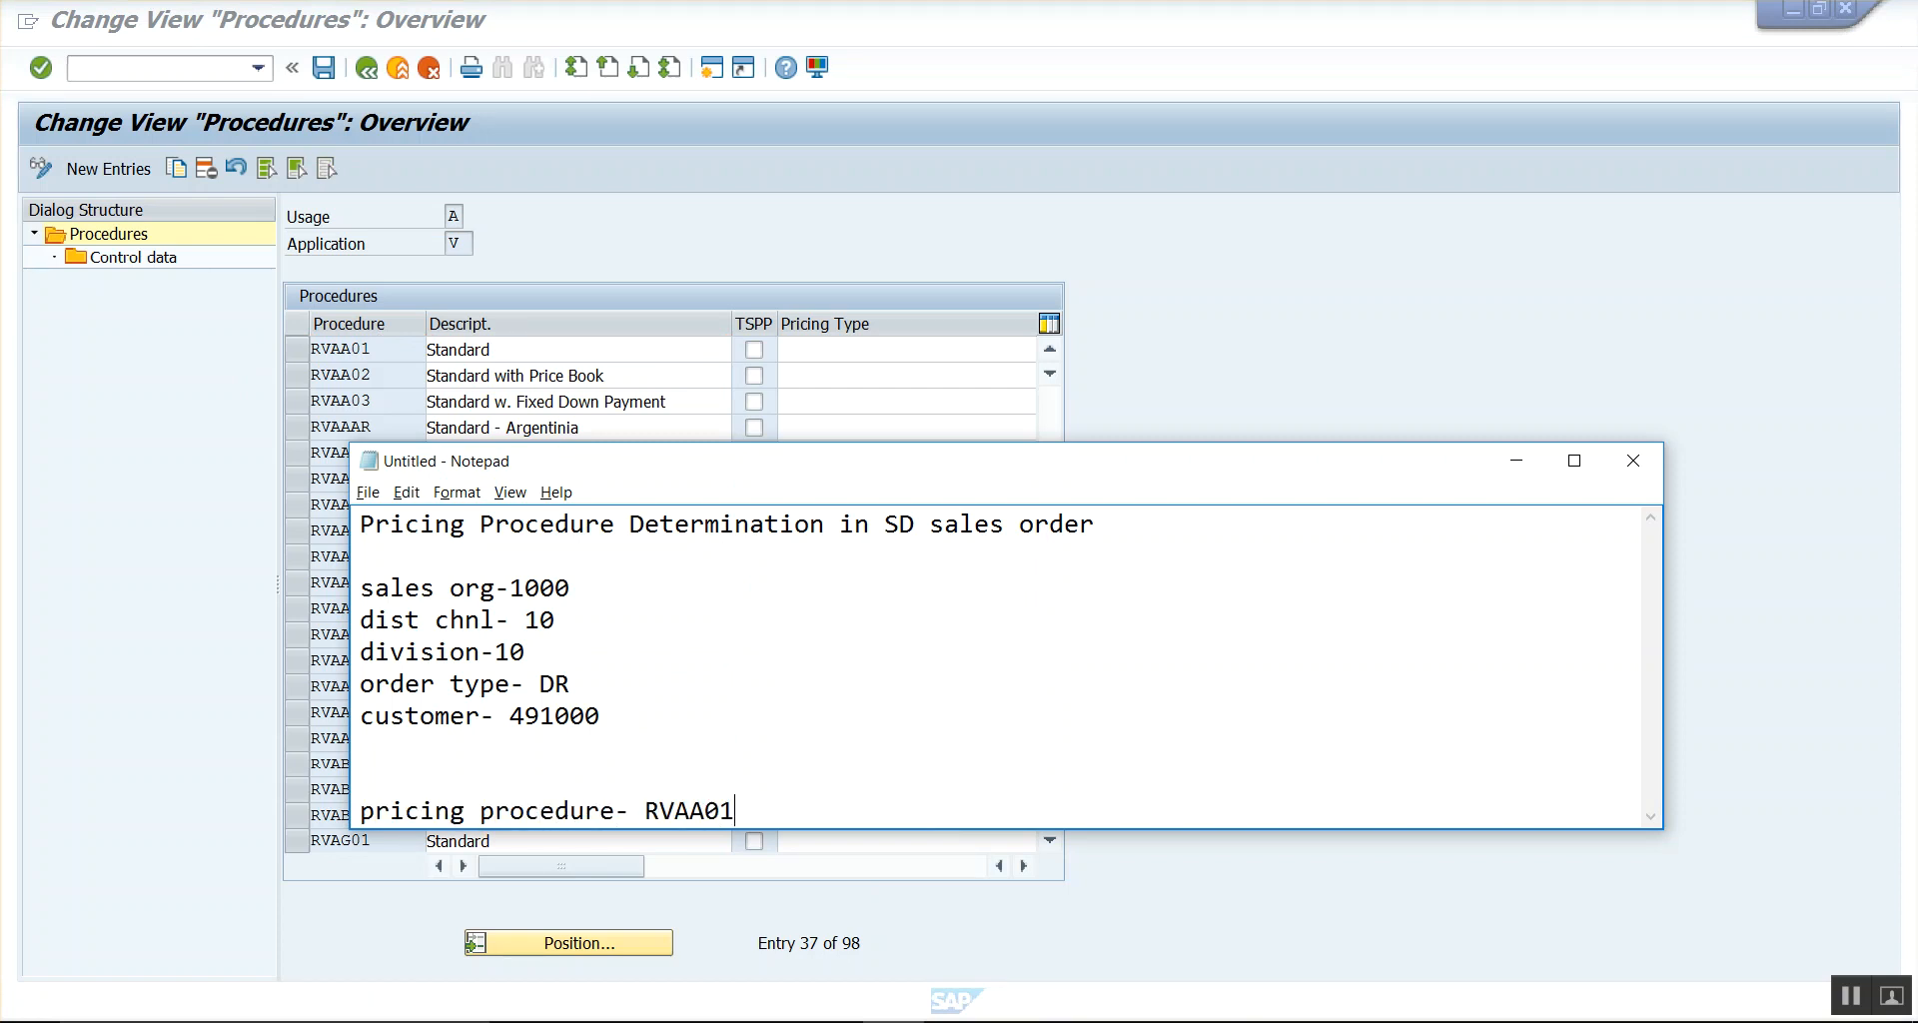
left_click_drag(907, 448, 965, 160)
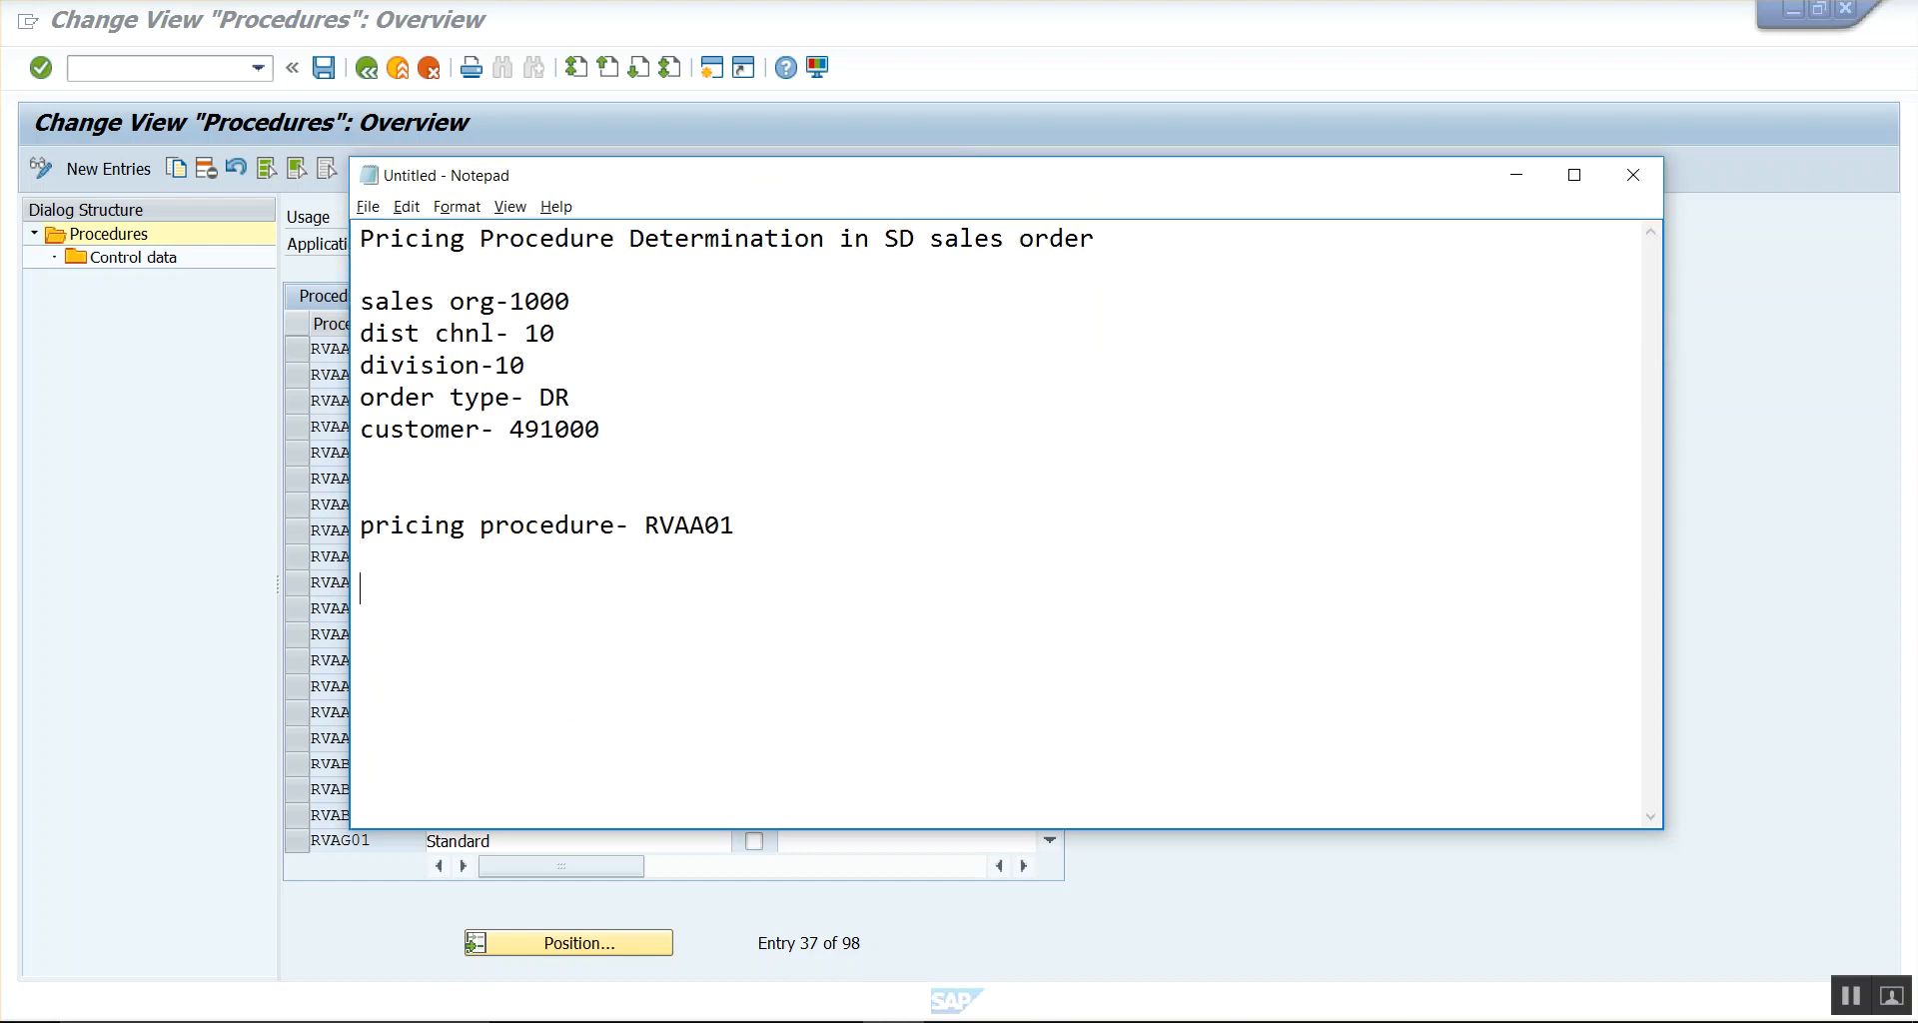
key("alt+Tab")
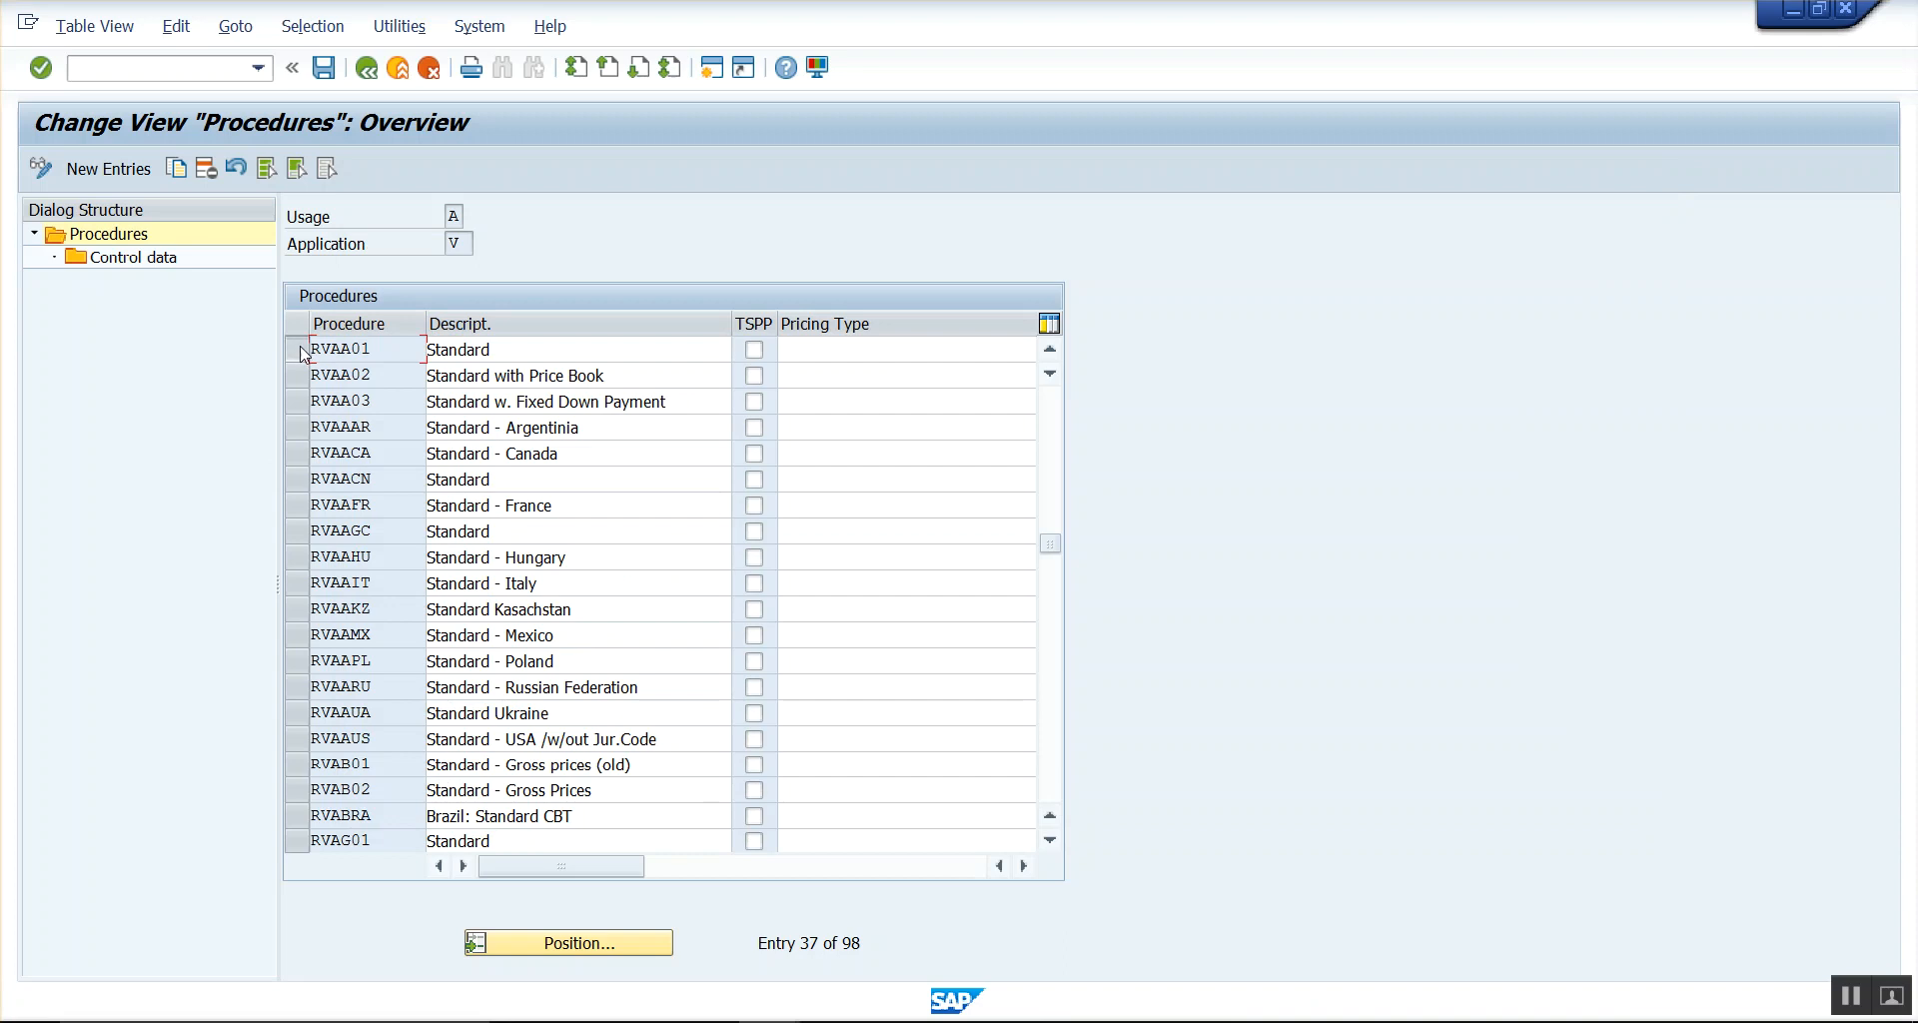
- Go back to the activity list and open Define customer pricing procedure in display mode
left_click(304, 353)
left_click(366, 72)
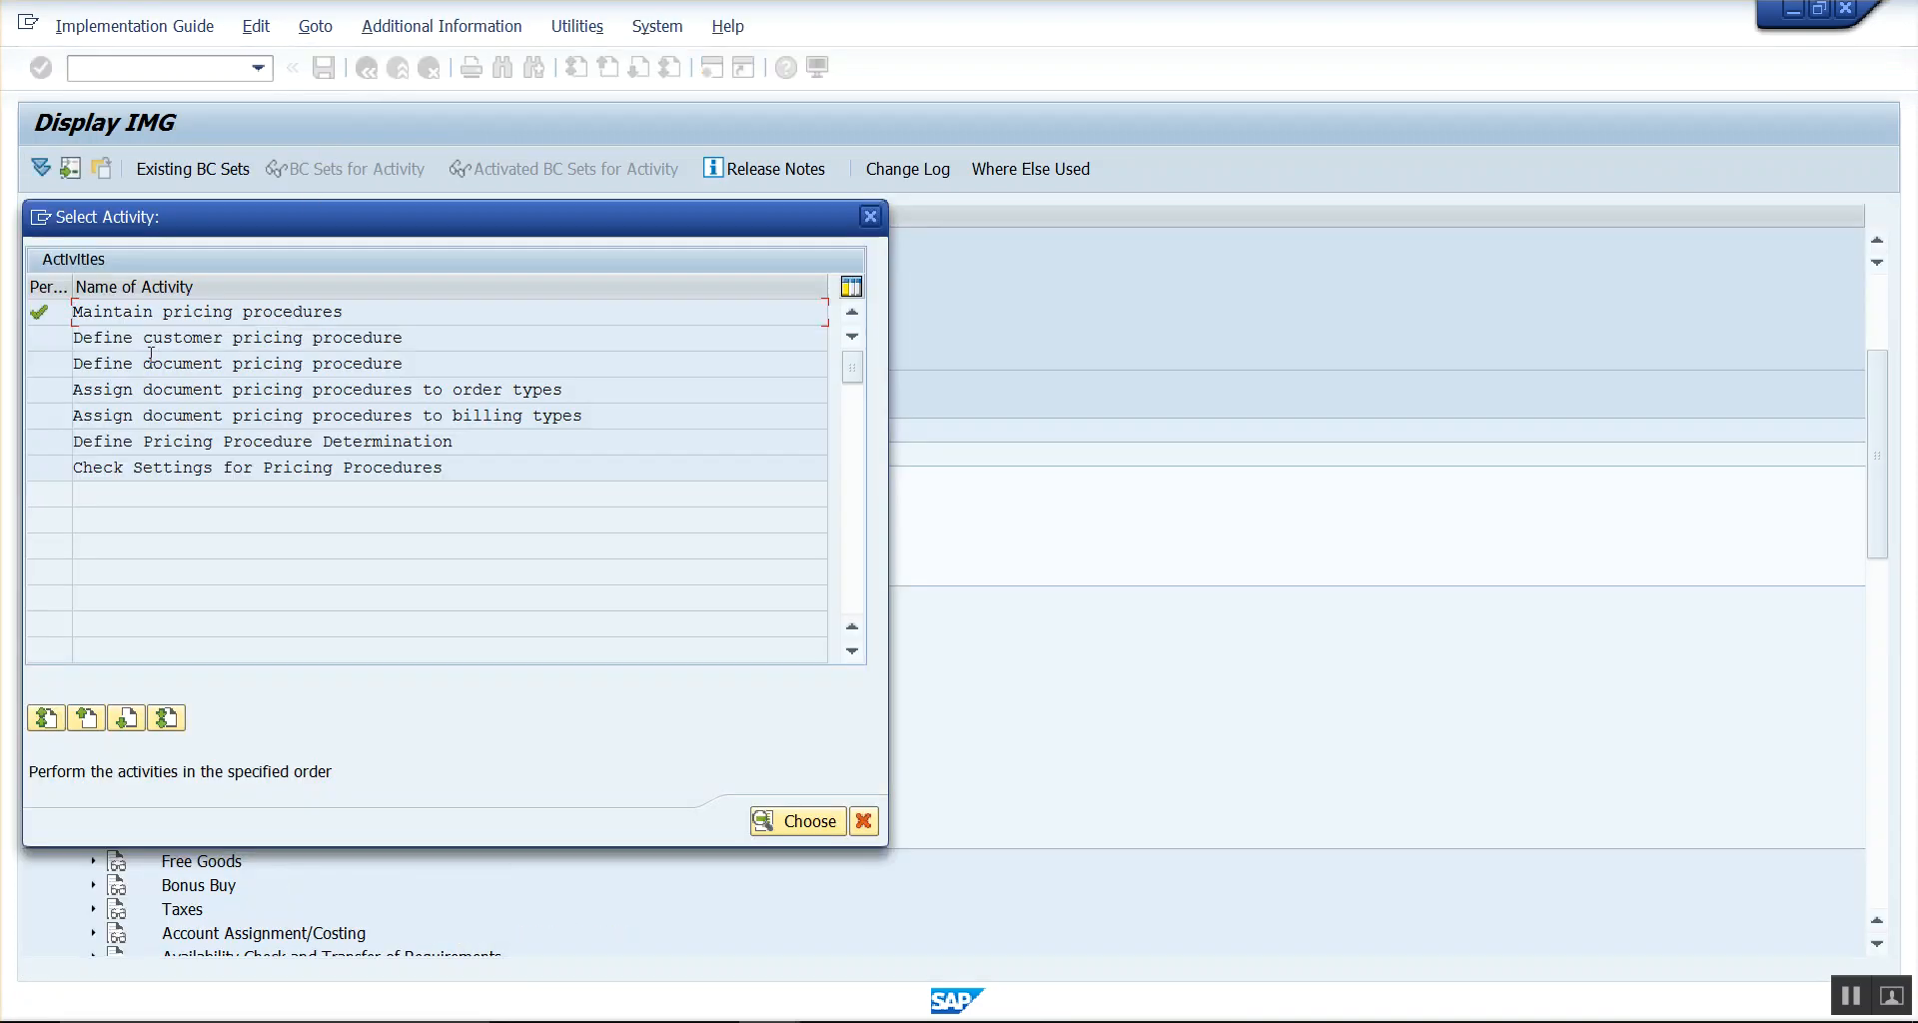
left_click_drag(408, 339, 73, 337)
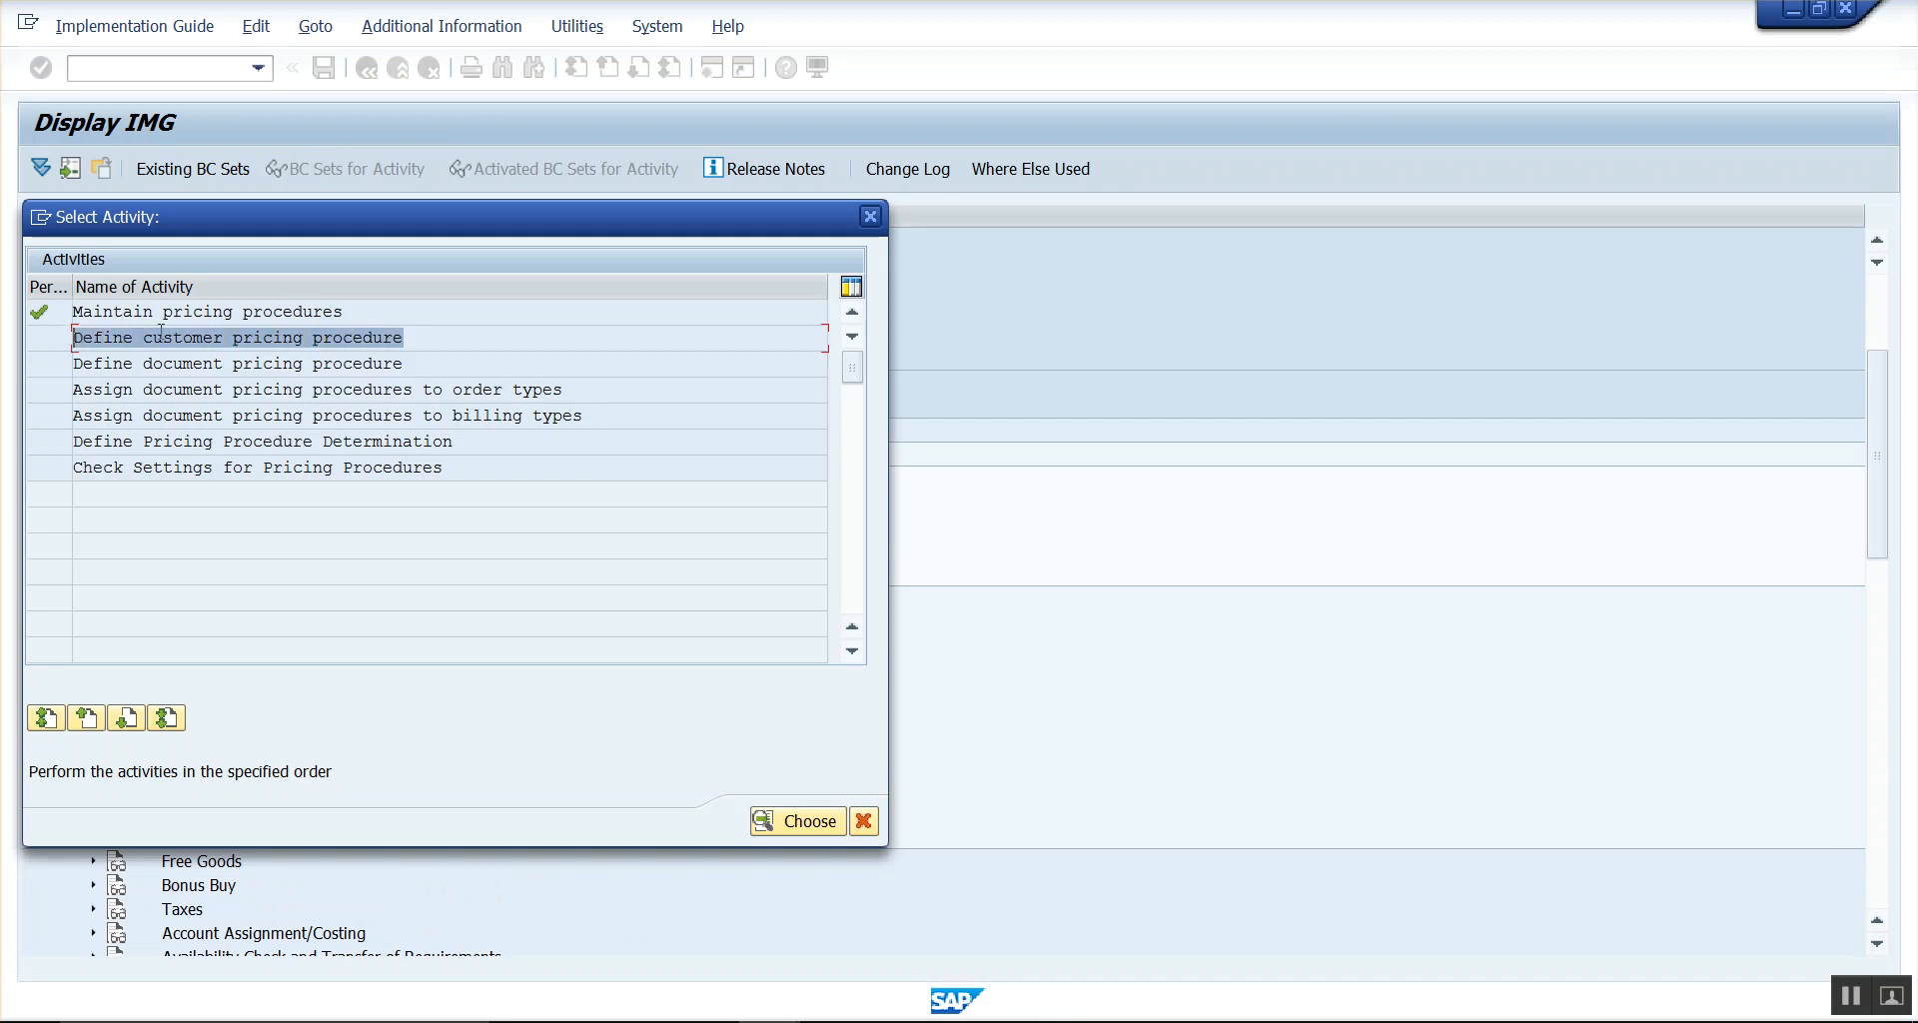
double_click(201, 342)
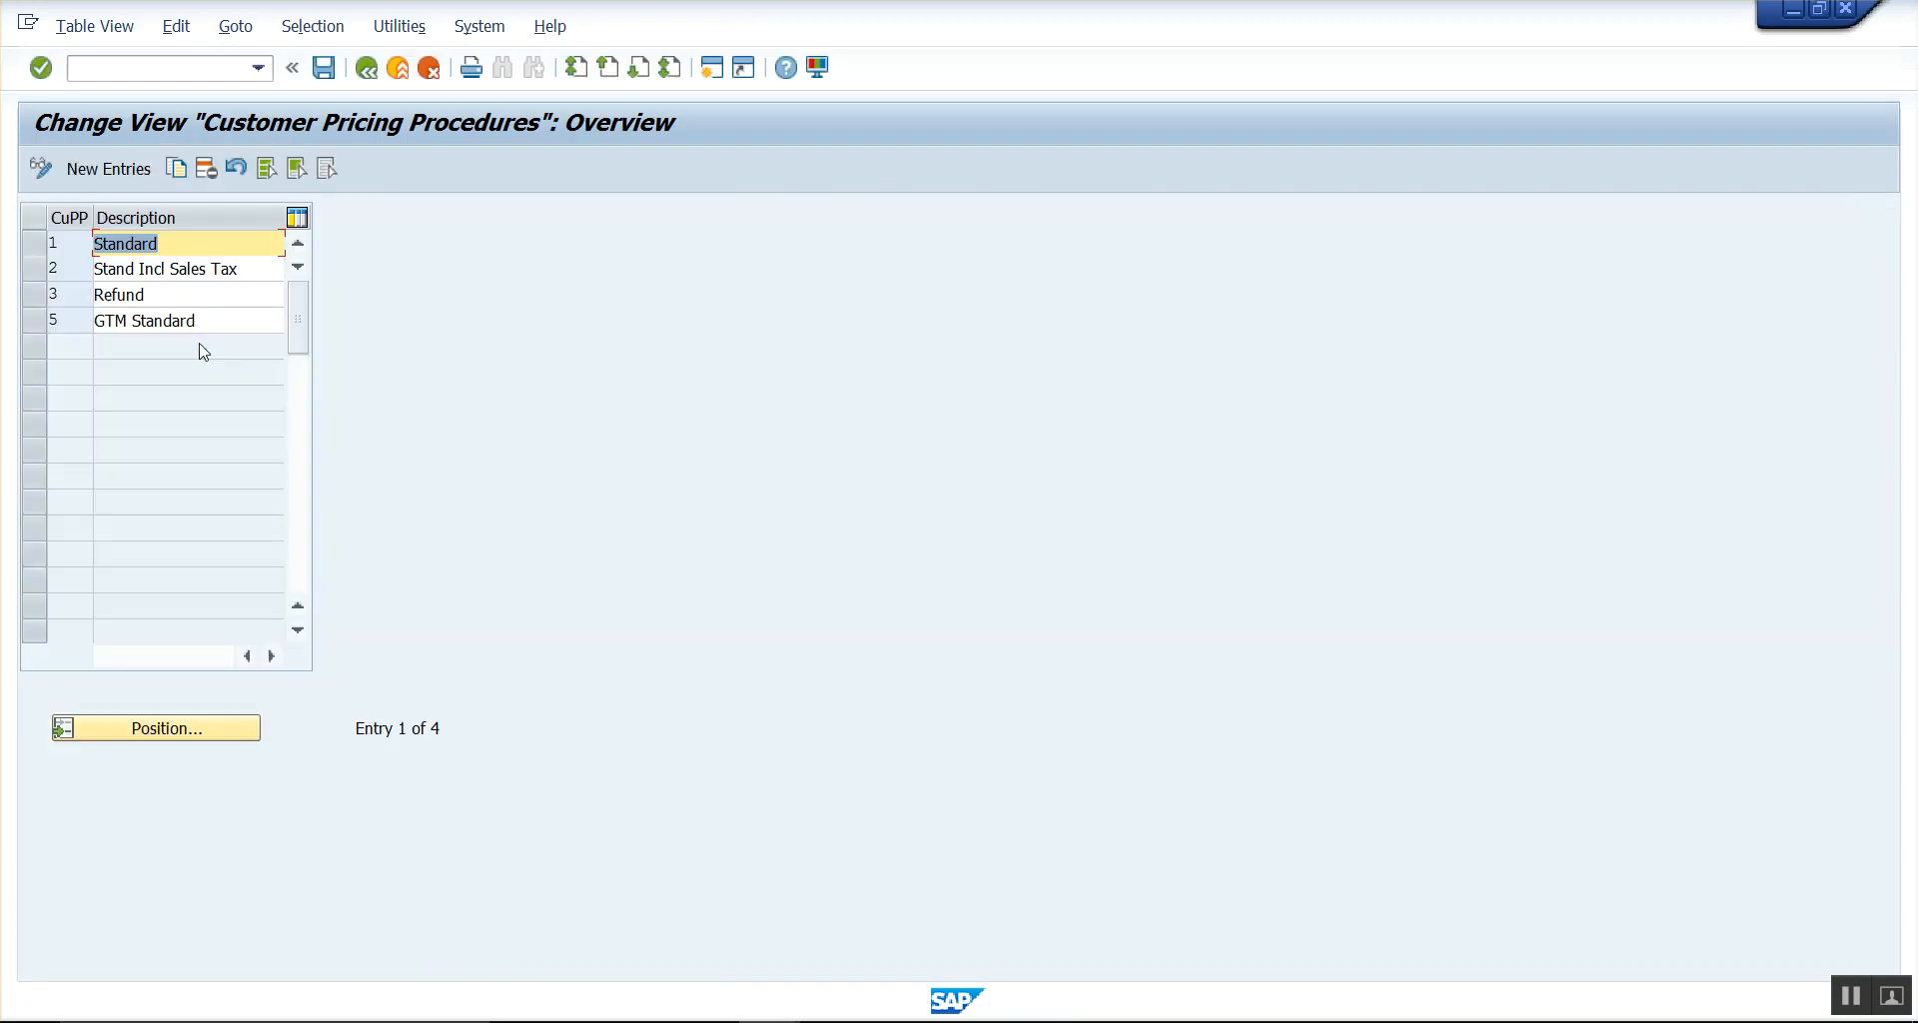
left_click(42, 168)
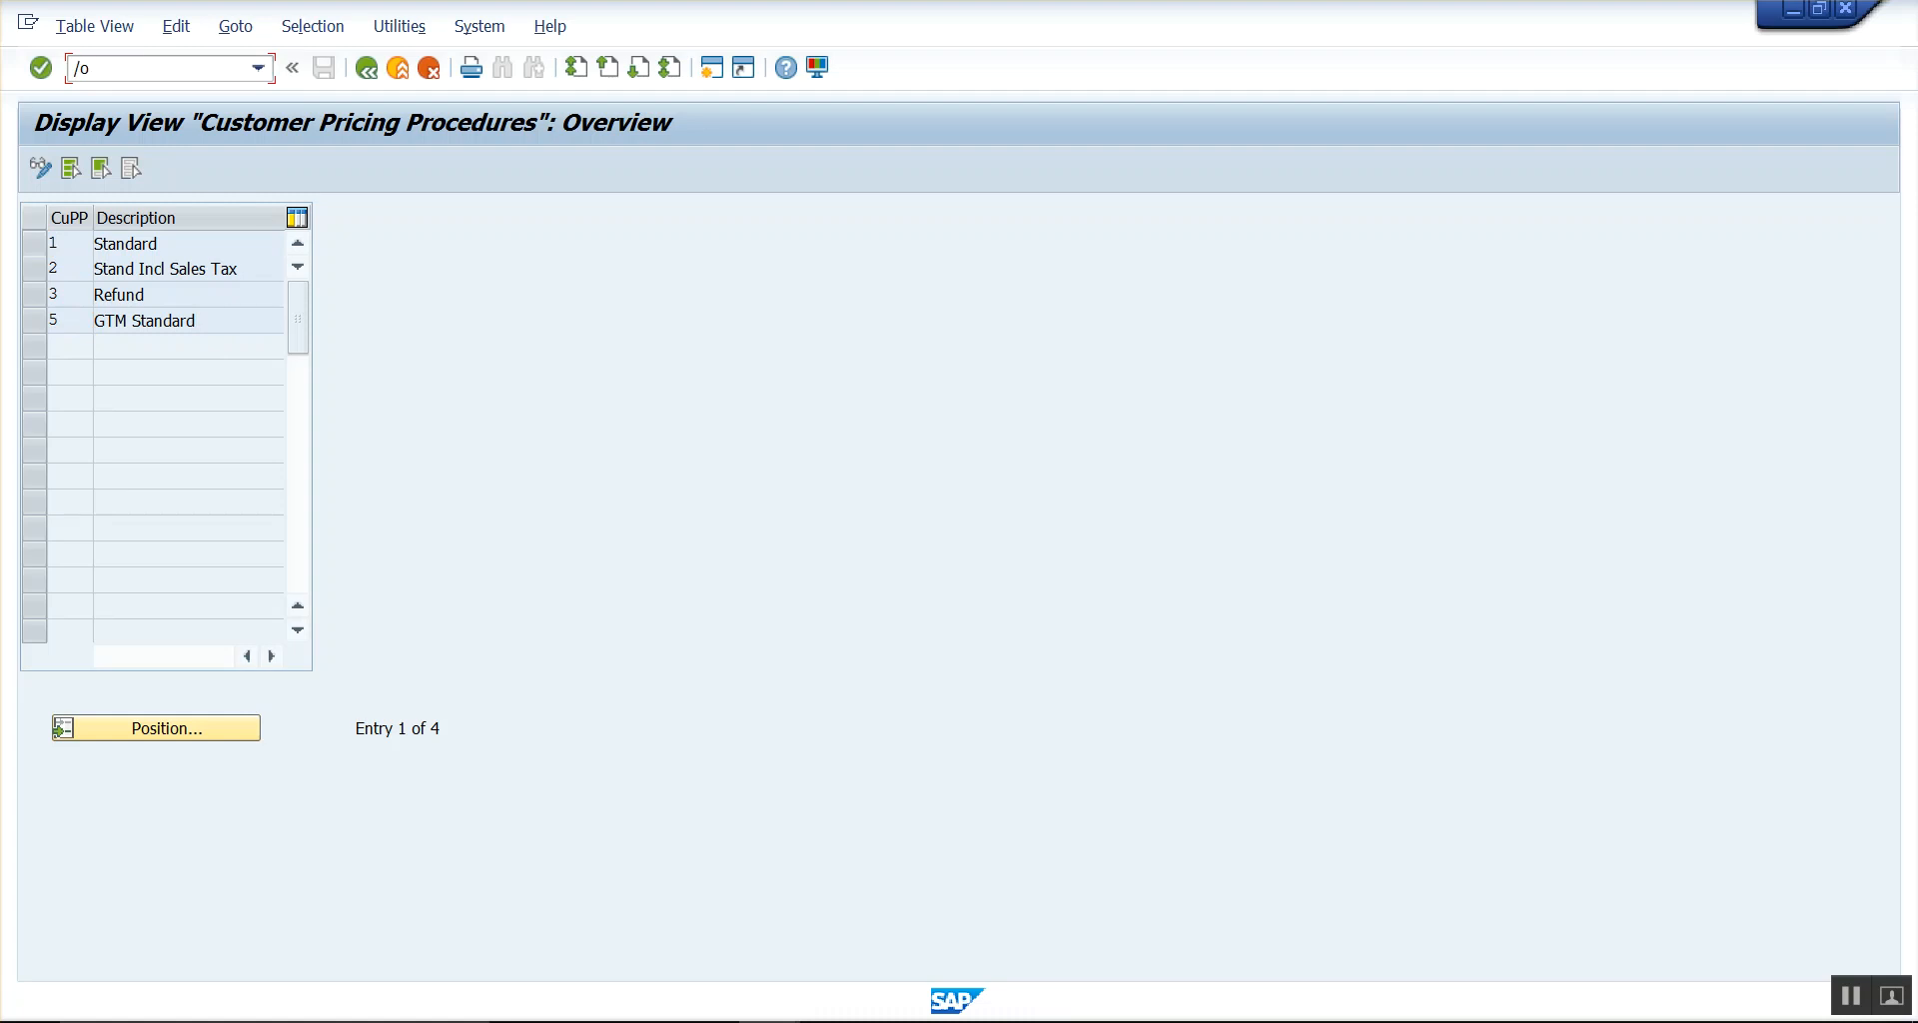
- Open the customer display transaction in a new session and compare its customer number with the Notepad notes
type("03")
key("Return")
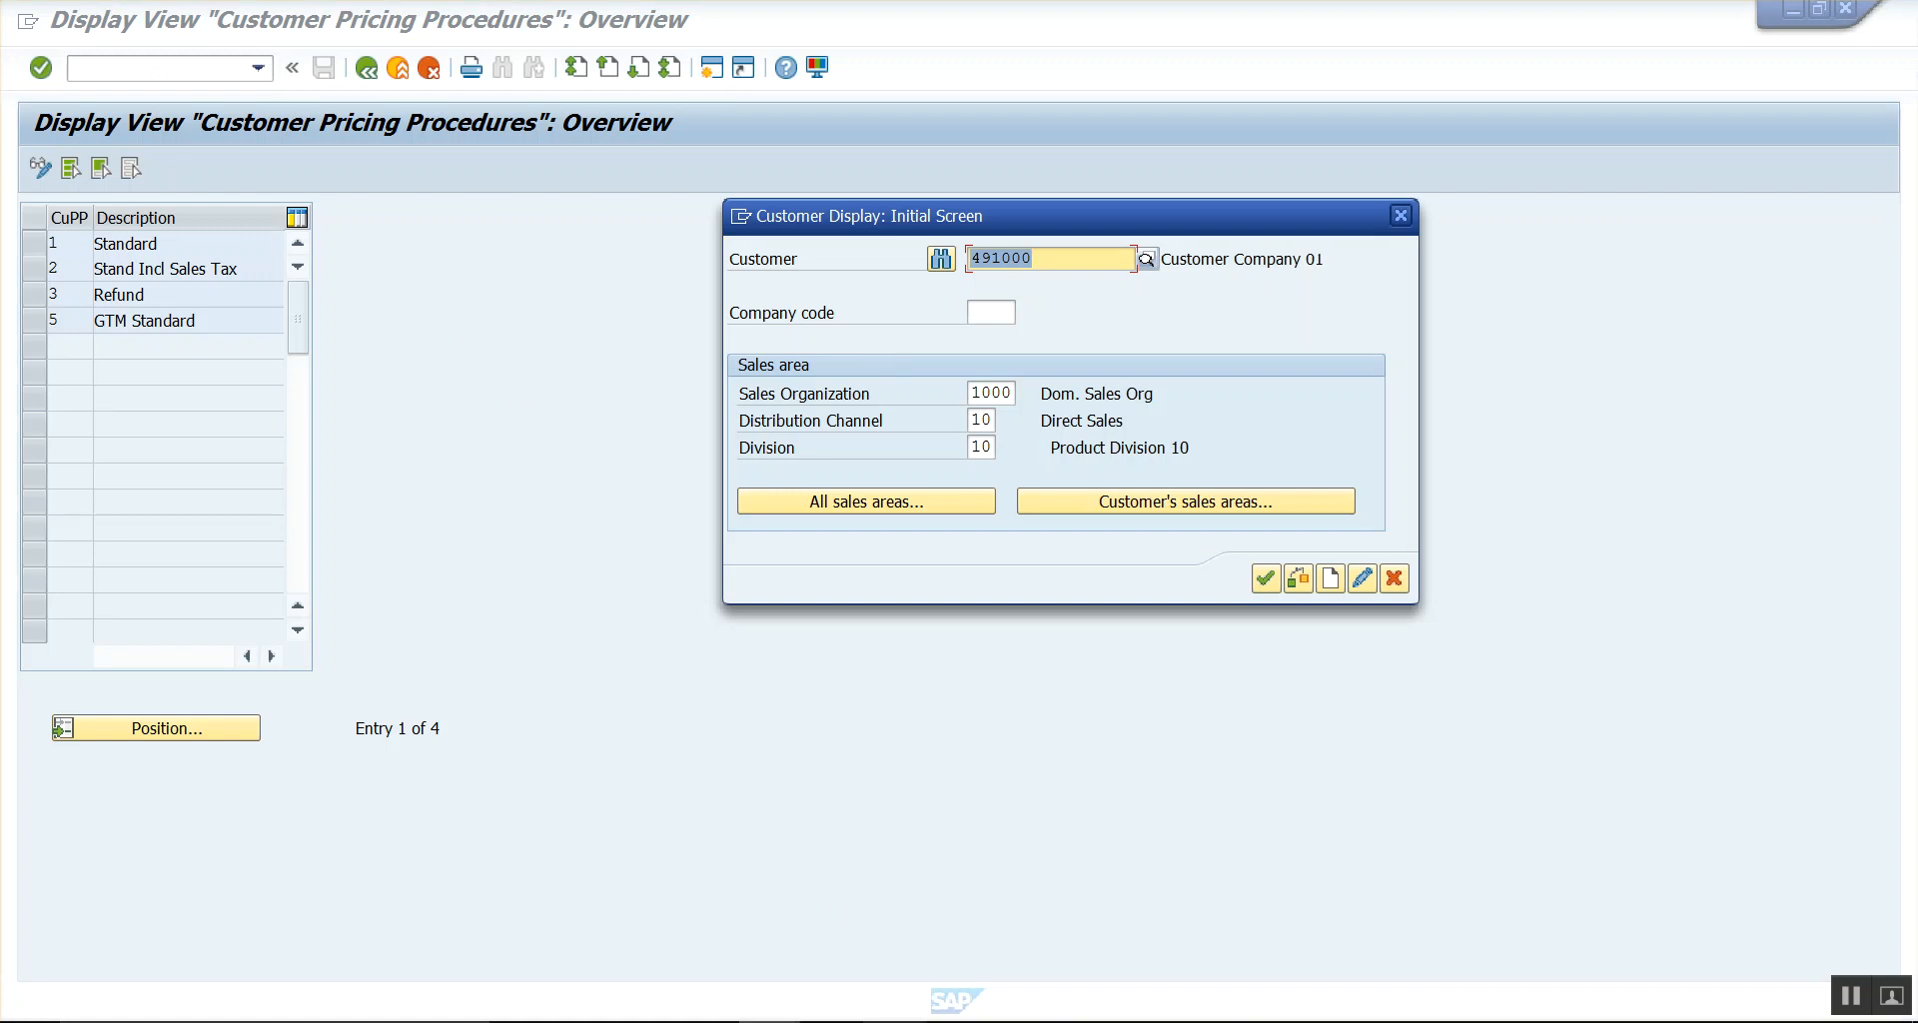
left_click(884, 1009)
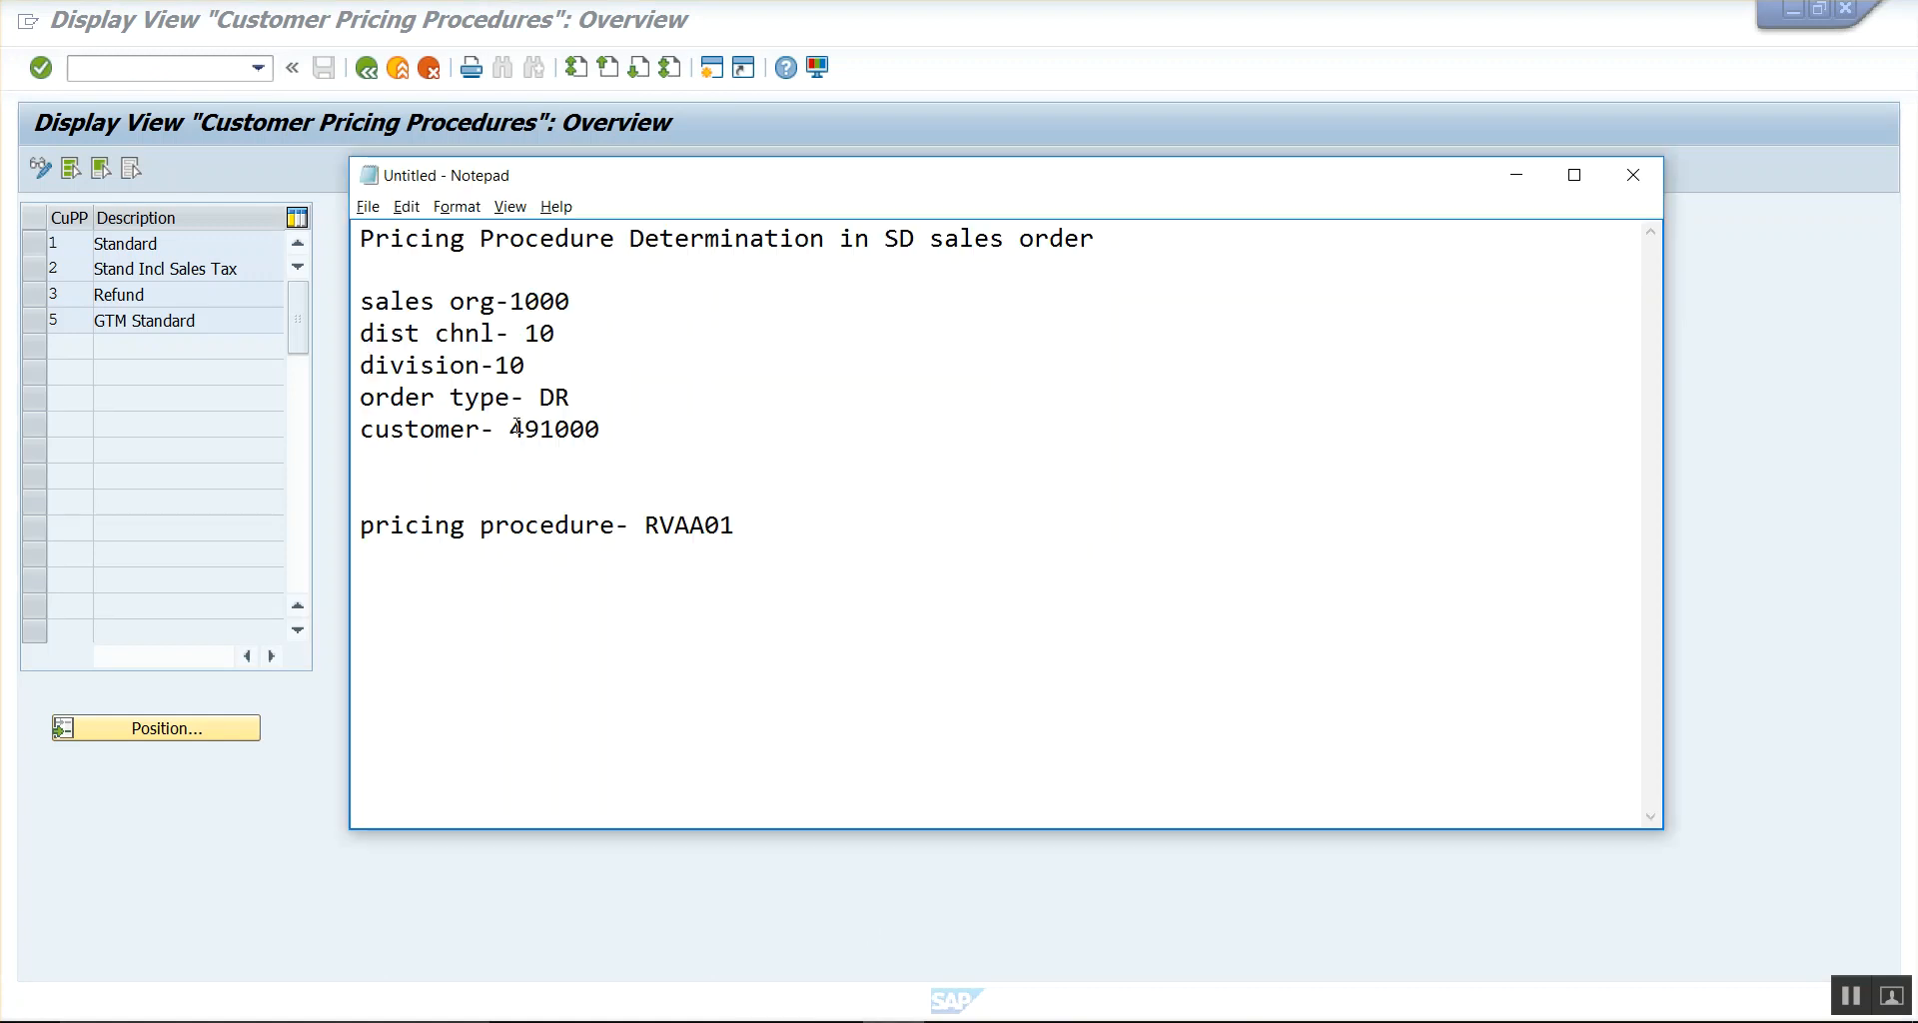
left_click_drag(513, 430, 611, 429)
left_click(615, 434)
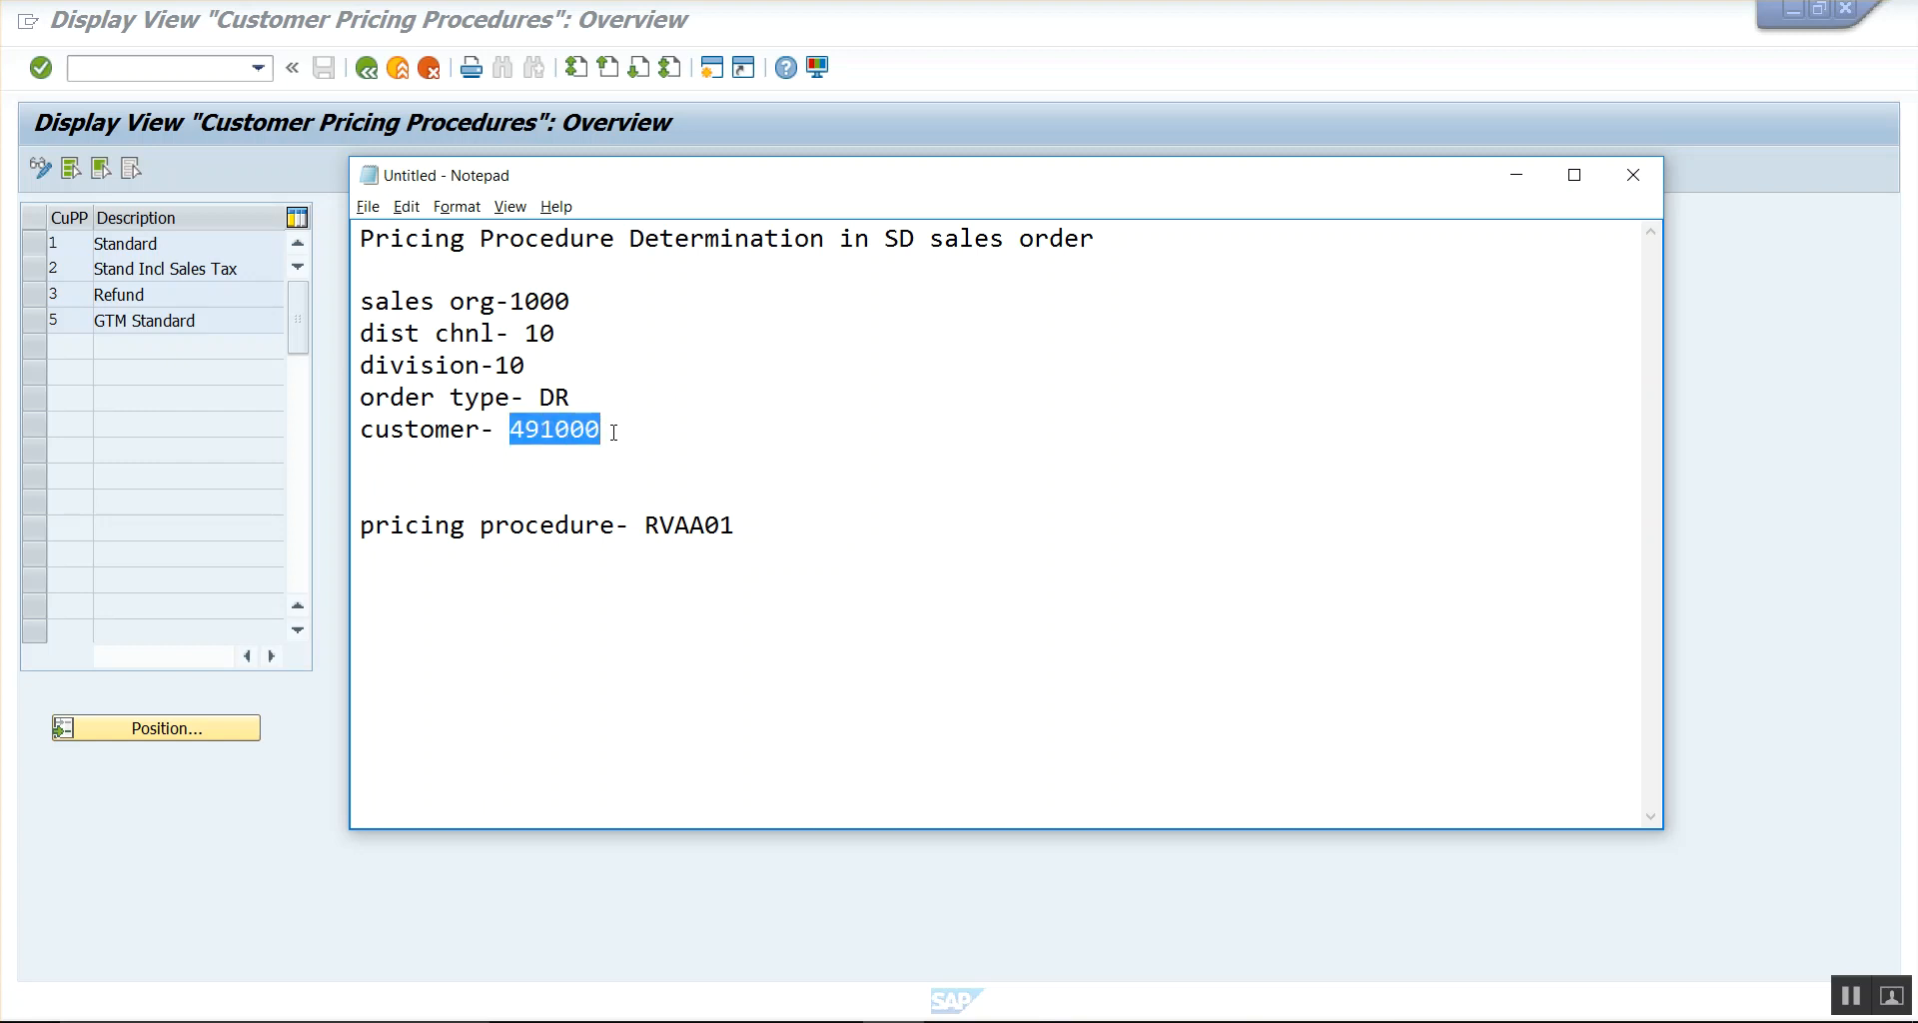
key("alt+Tab")
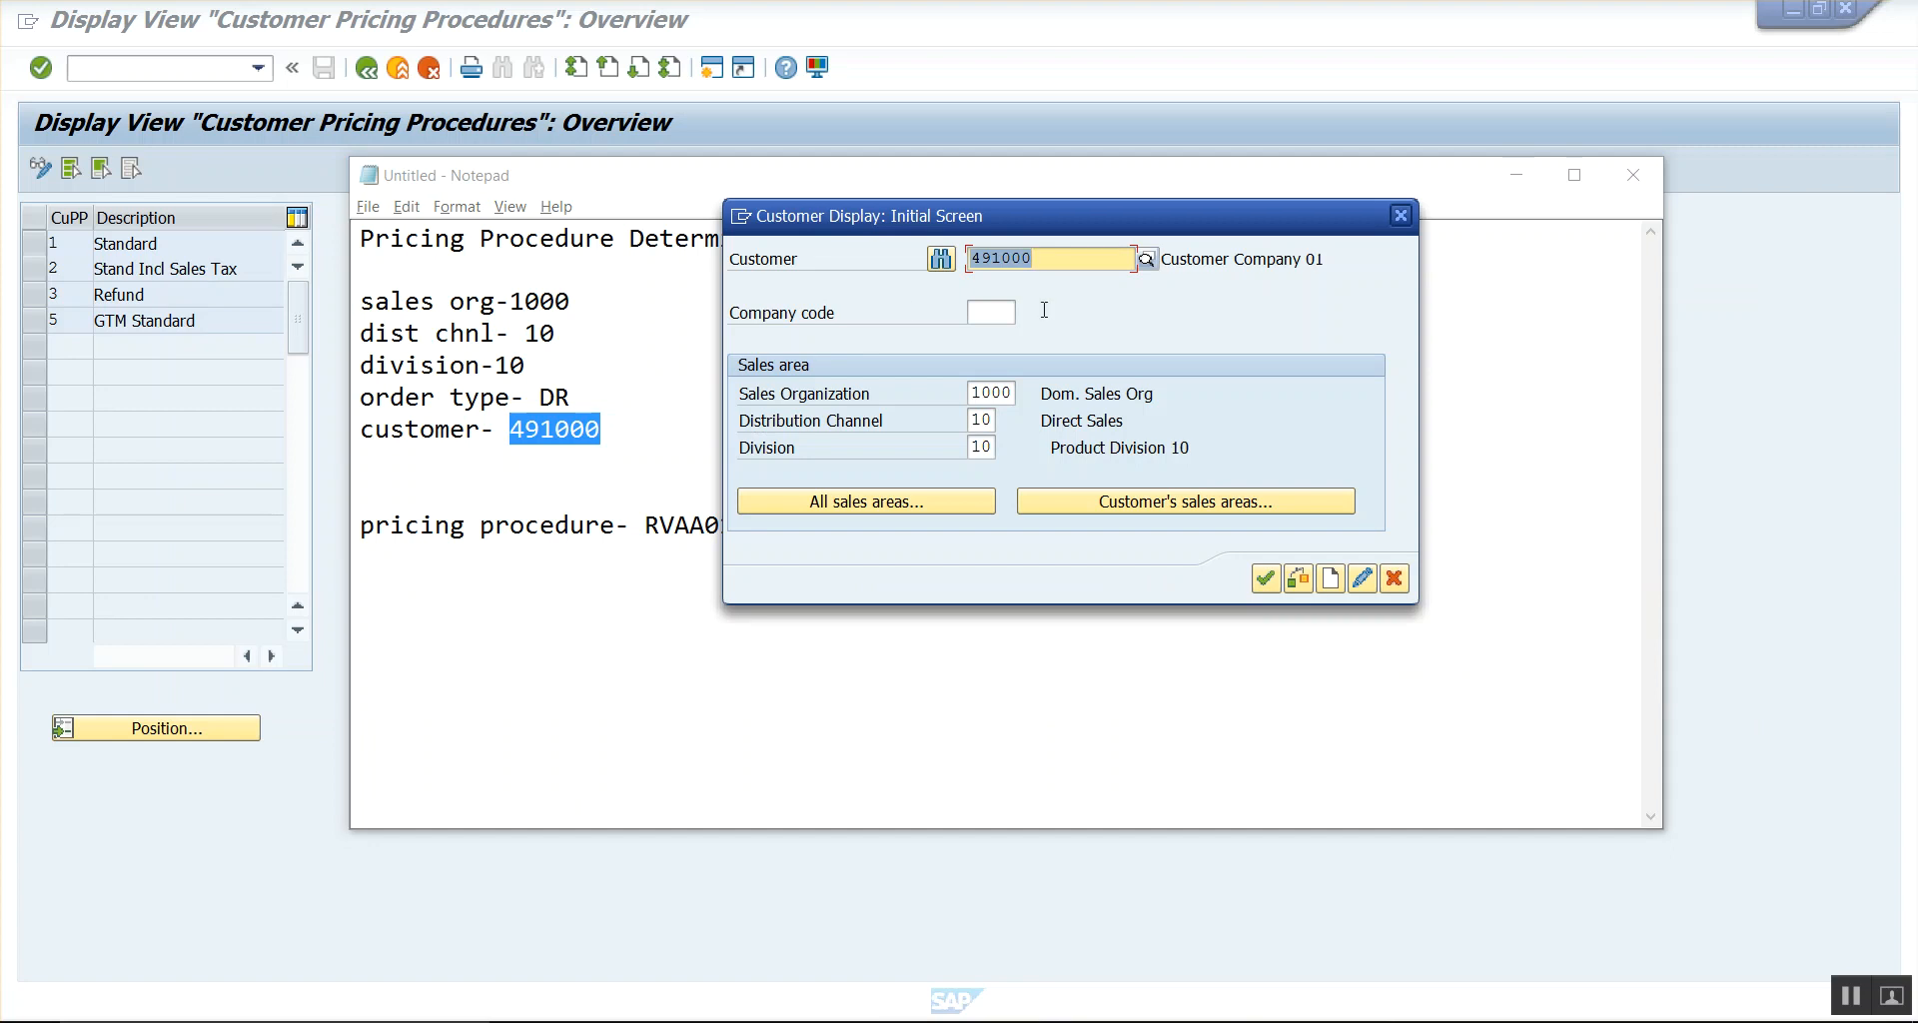
key("alt+Tab")
left_click(1518, 178)
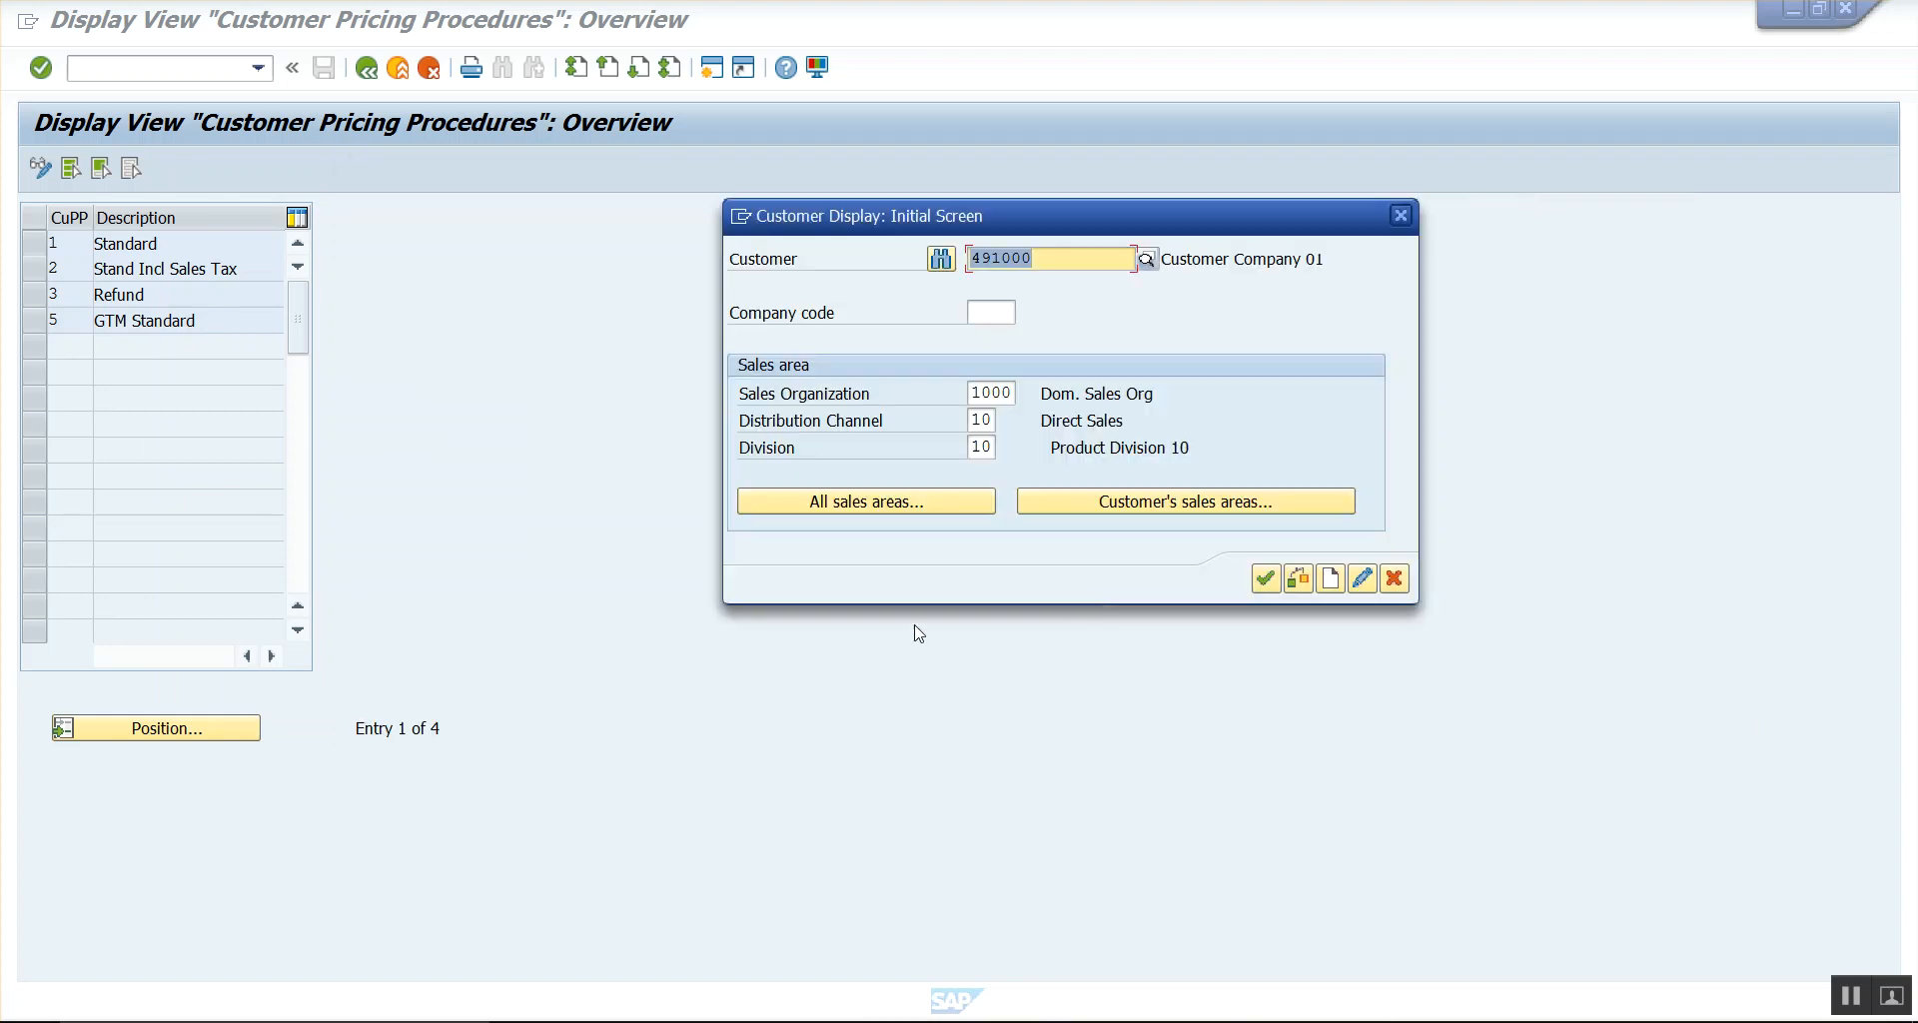
left_click_drag(1044, 227, 936, 224)
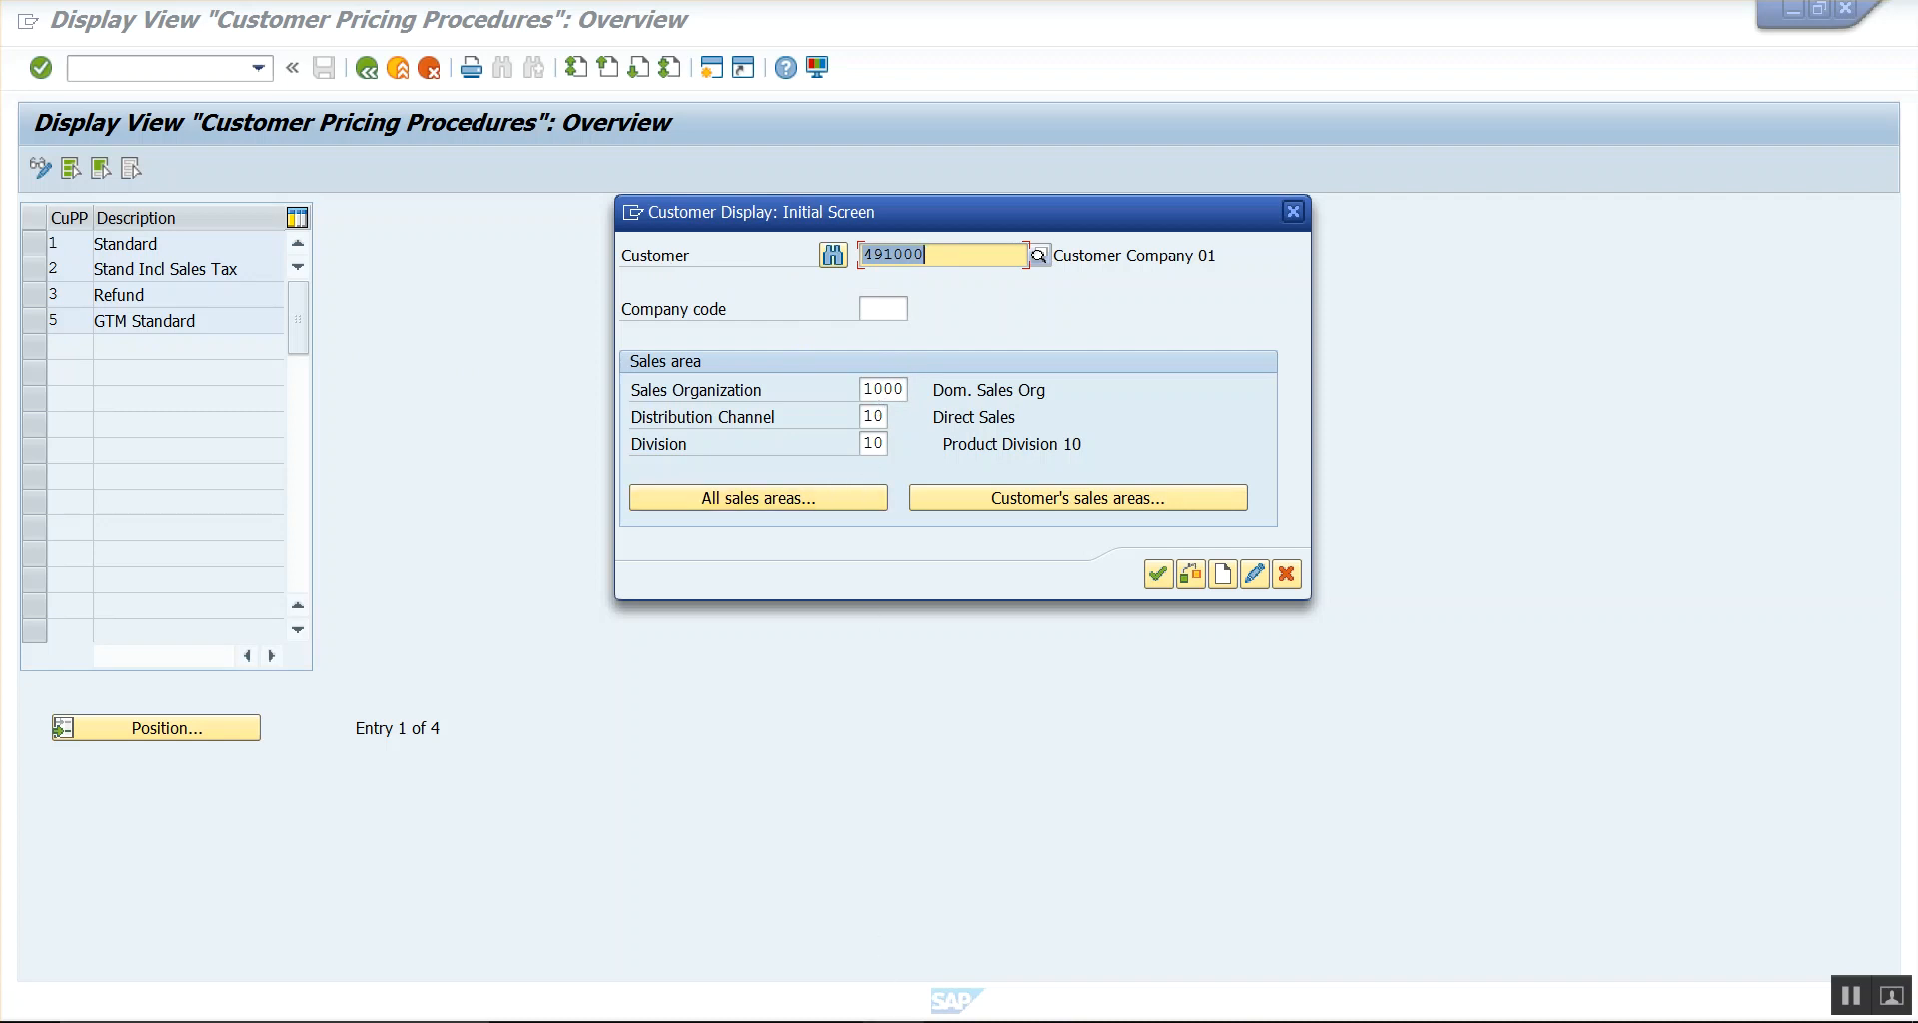
- Check the sales area against the notes and display the customer's data for sales organization 1000, distribution channel 10, division 10
key("alt+Tab")
left_click(565, 367)
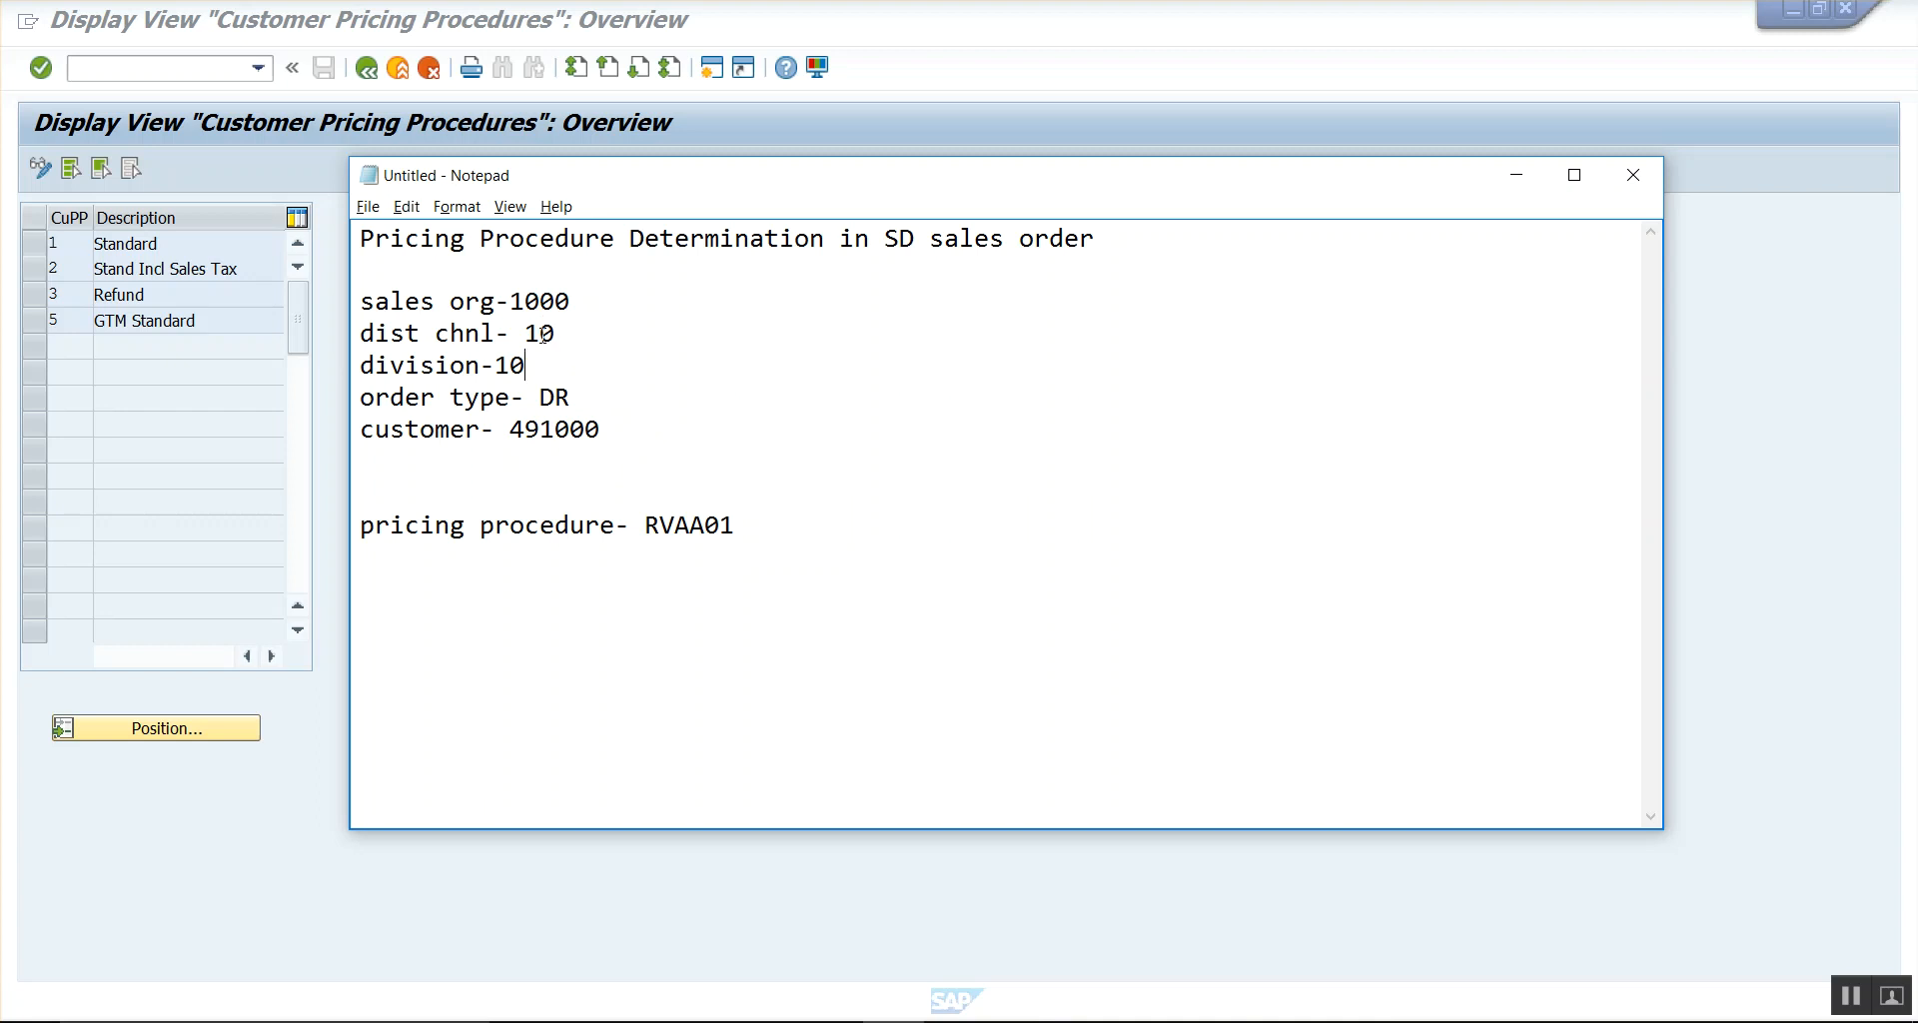
key("alt+Tab")
key("alt+Tab")
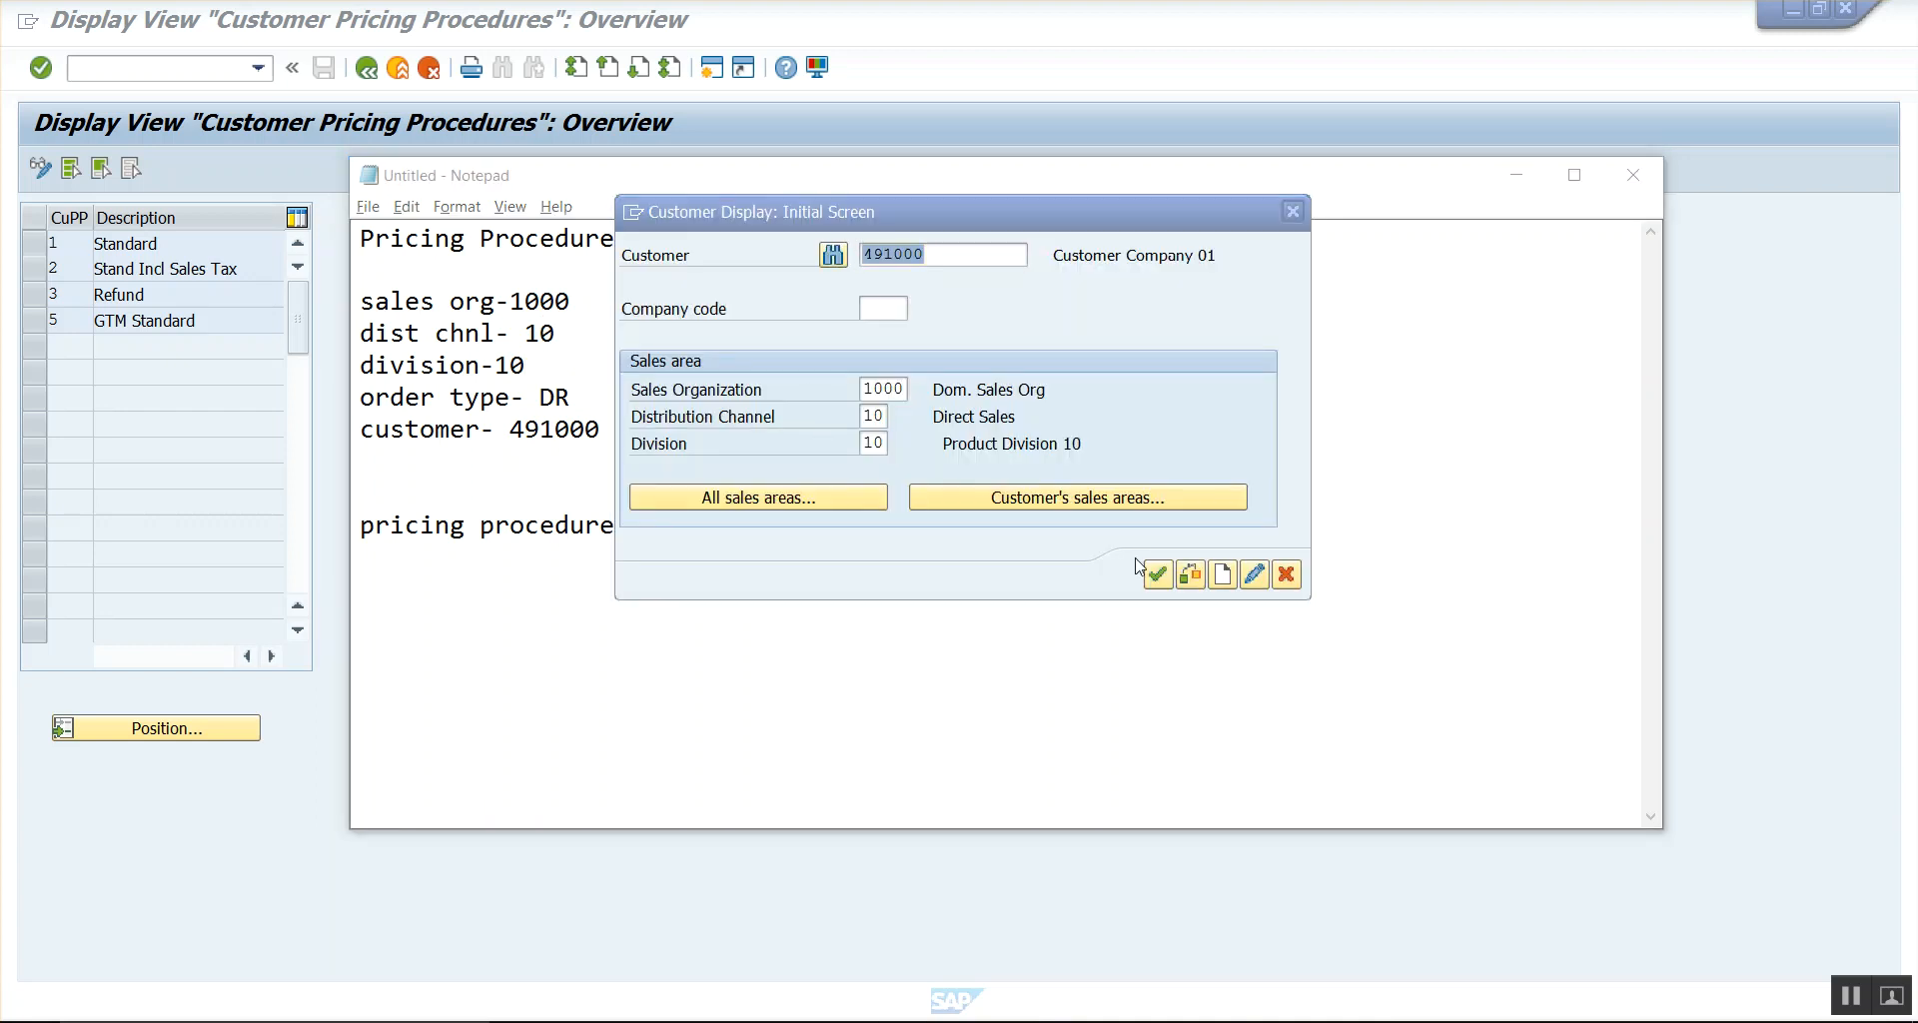
left_click(1515, 175)
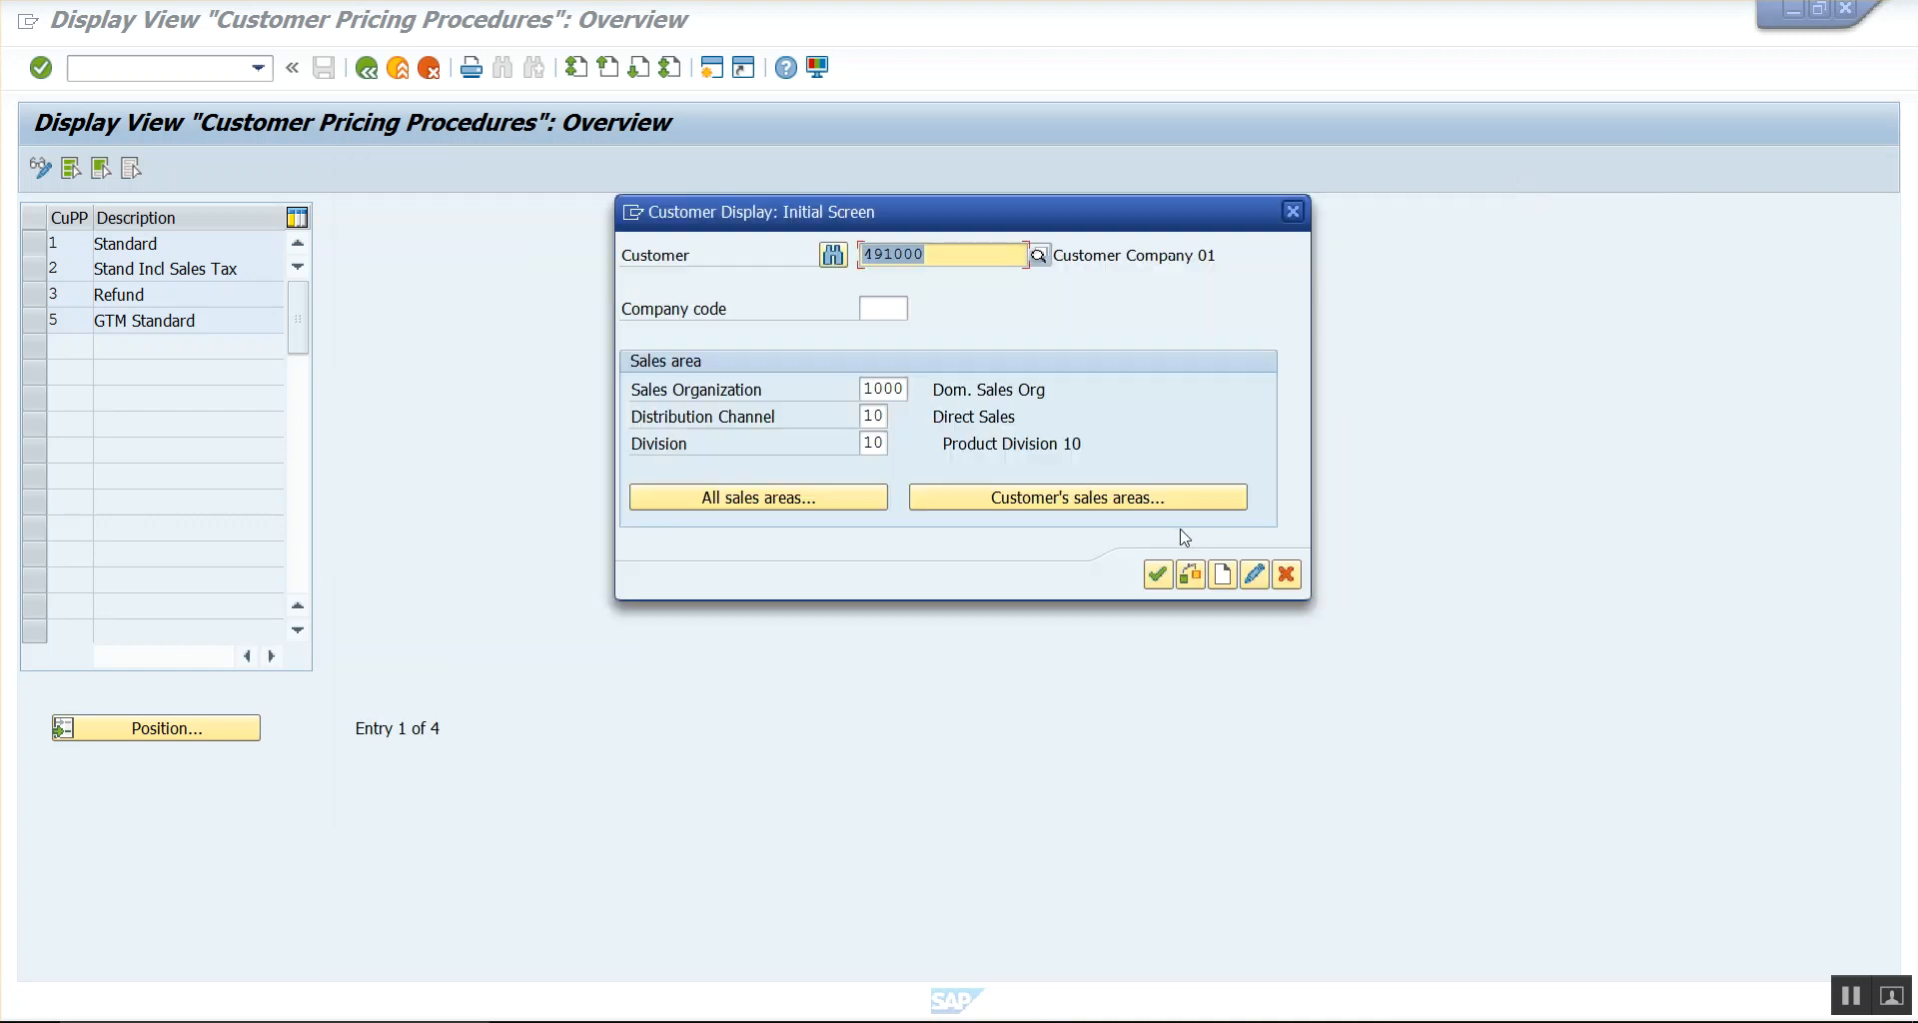
left_click(1155, 565)
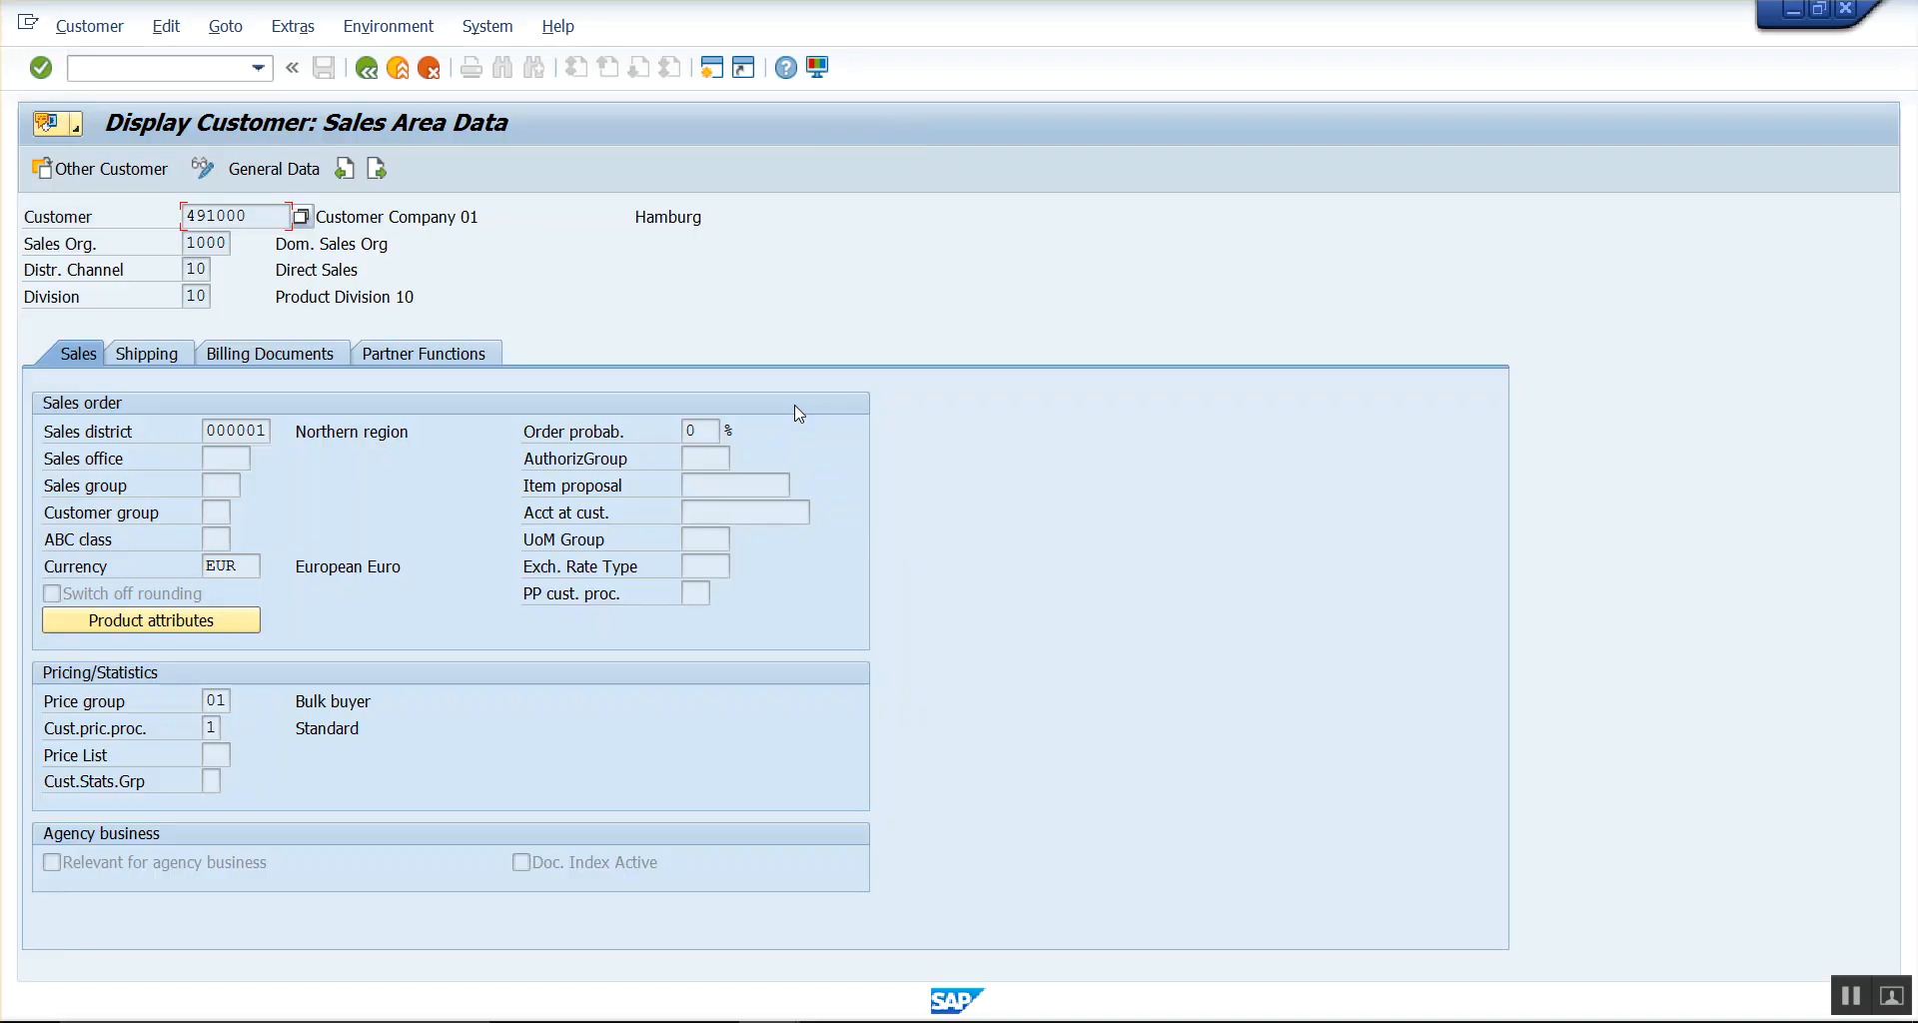
- Examine the customer's general data and the possible entries for the customer pricing procedure in the sales area data
left_click(277, 169)
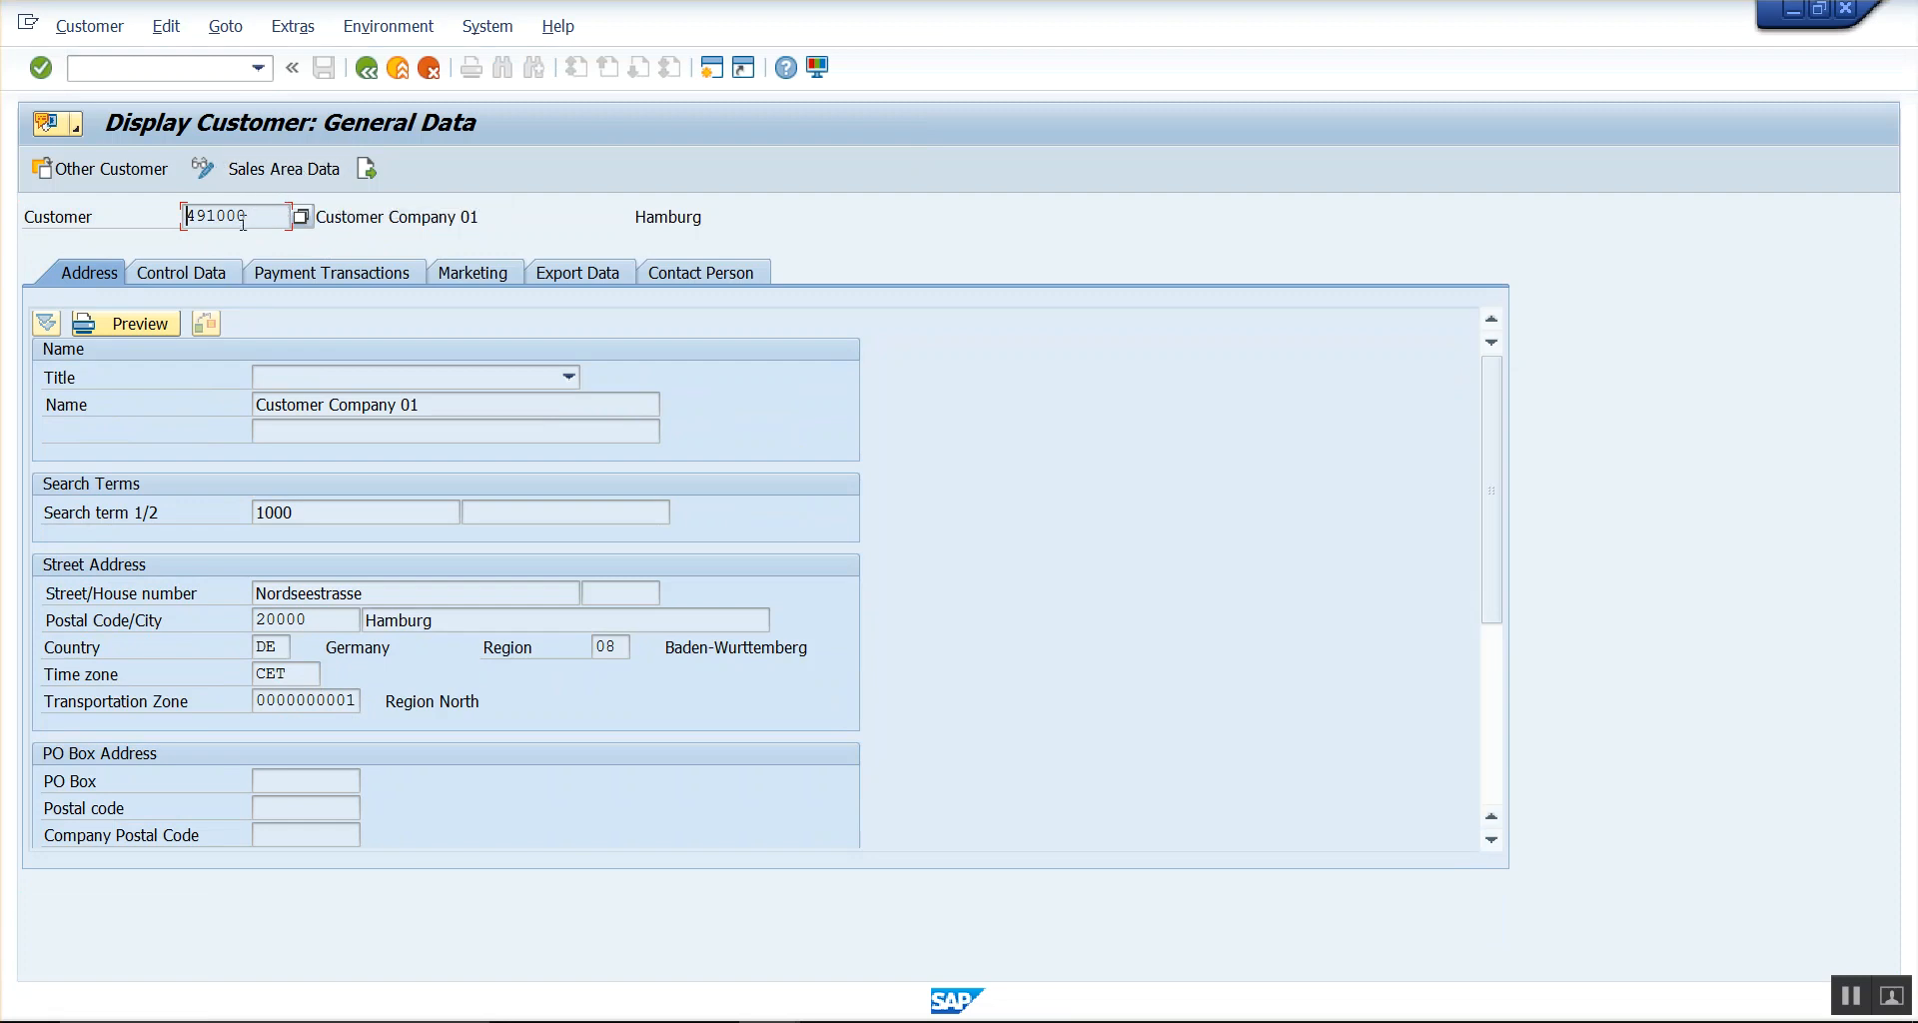
left_click(271, 170)
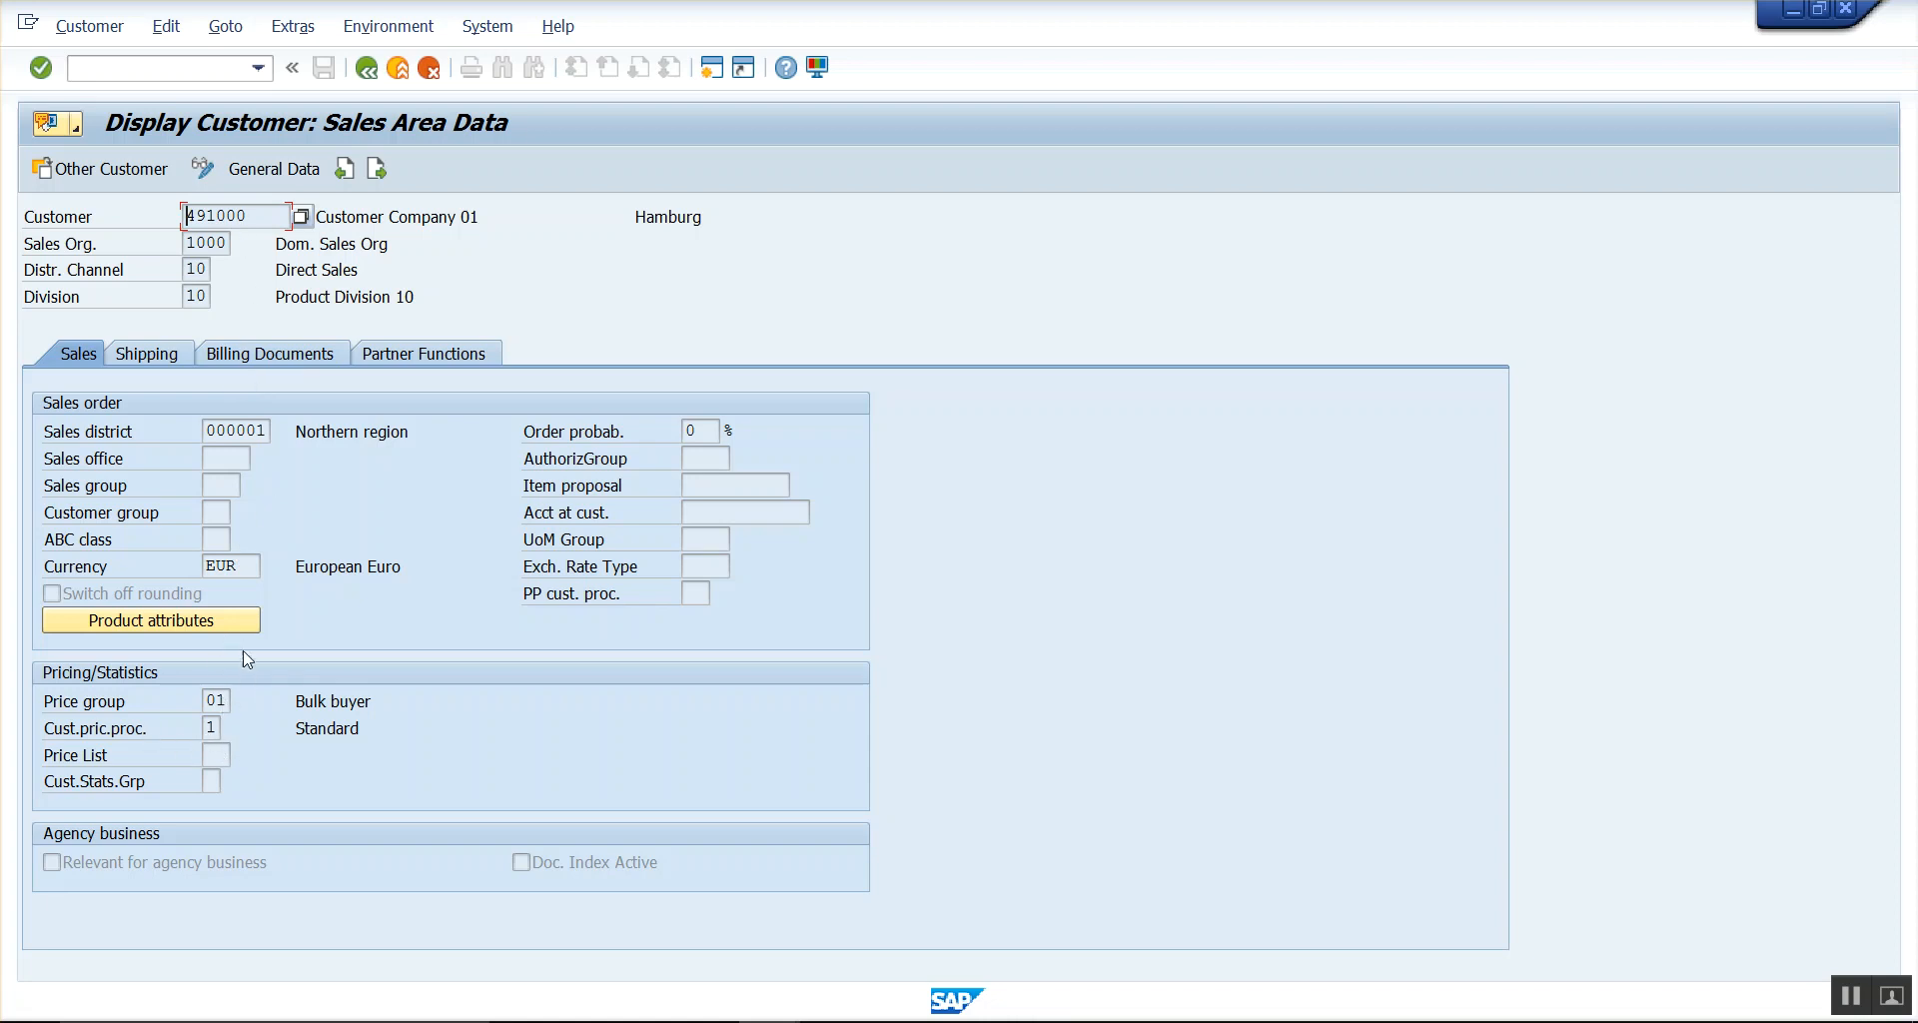
left_click(210, 726)
left_click(233, 730)
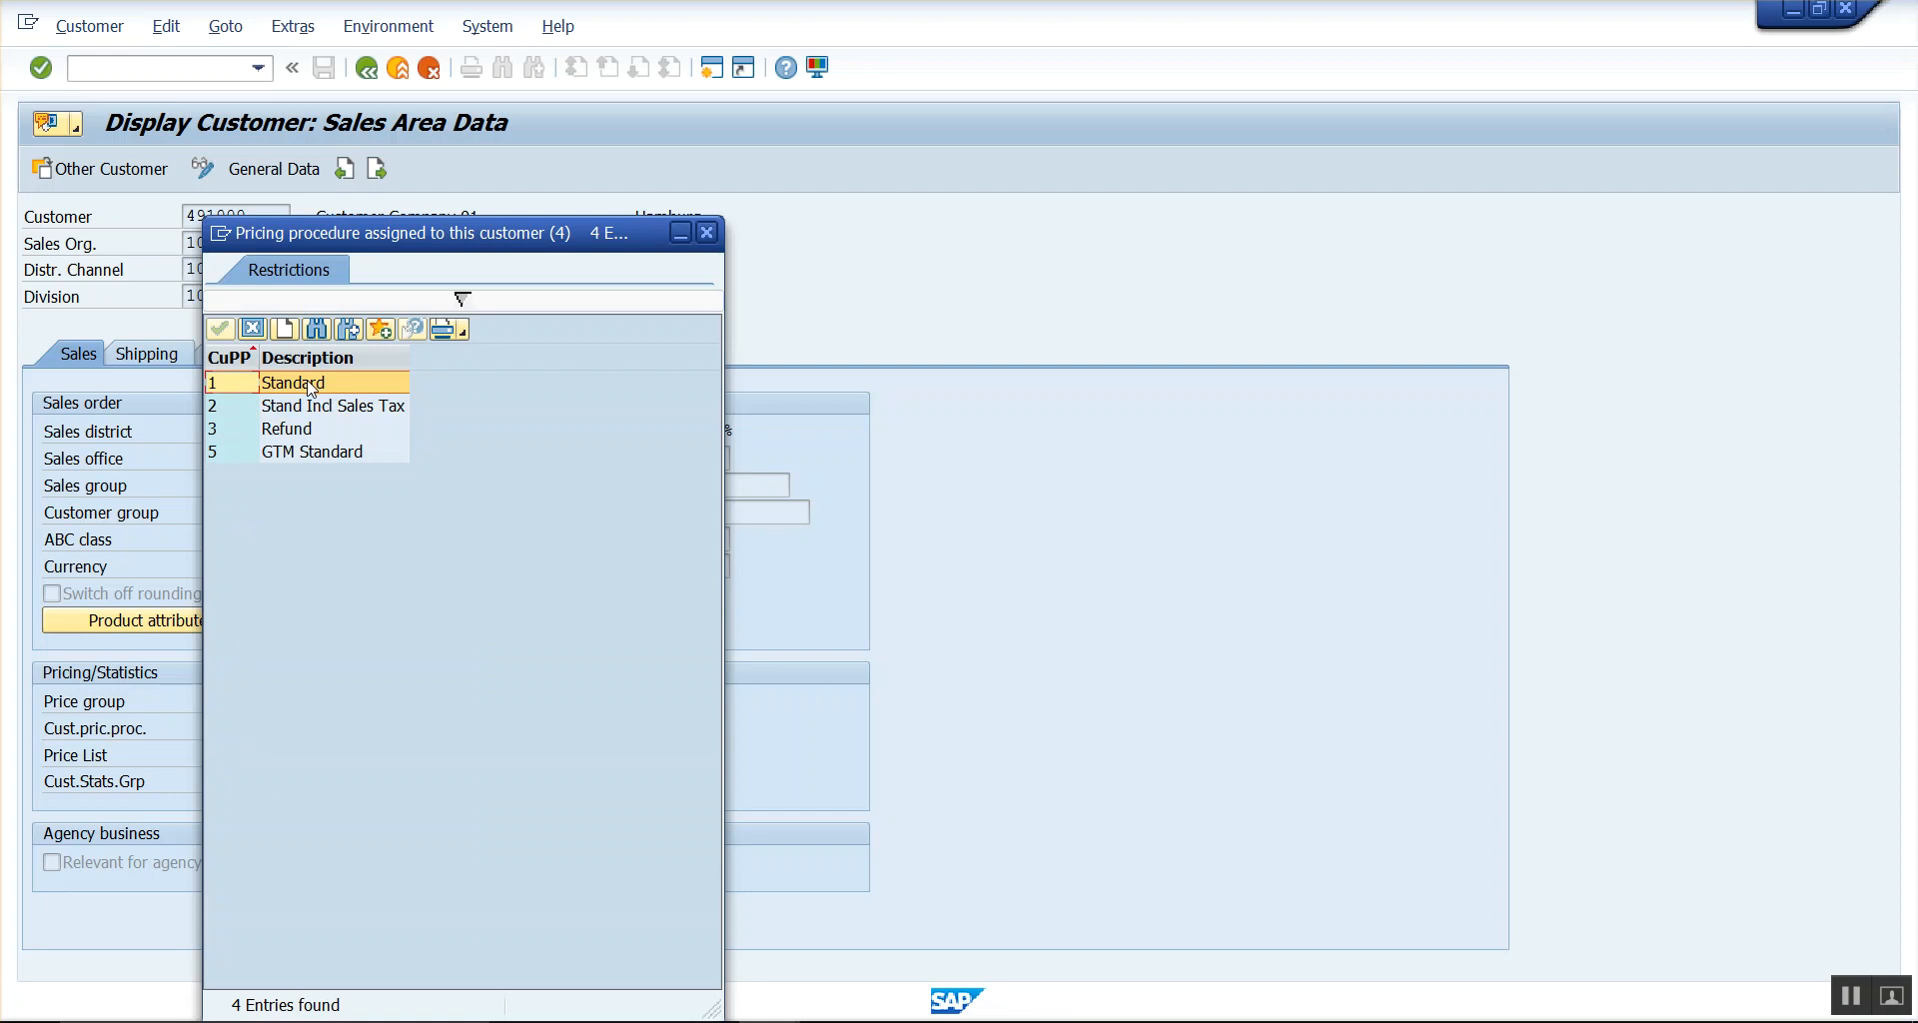
left_click(708, 234)
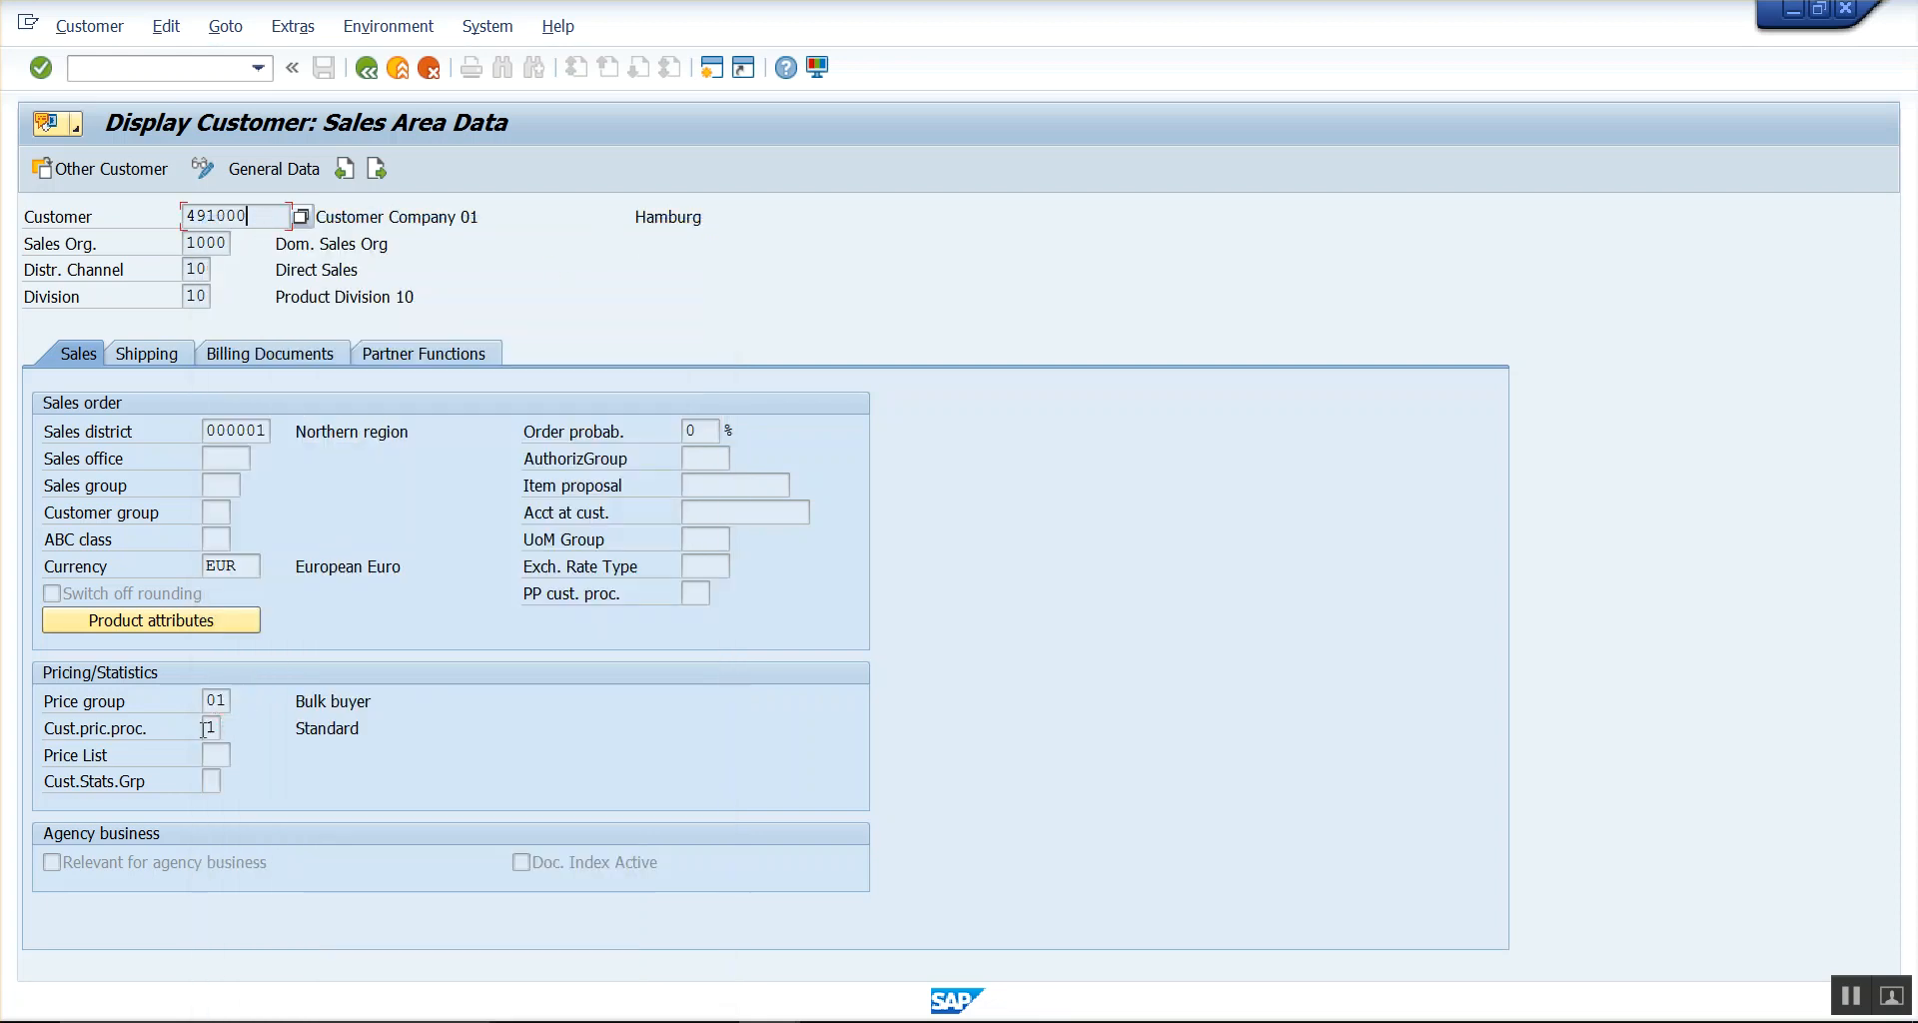
- Record customer pricing procedure 1 for the customer number in the Notepad notes, then return to the customer display
left_click(894, 1020)
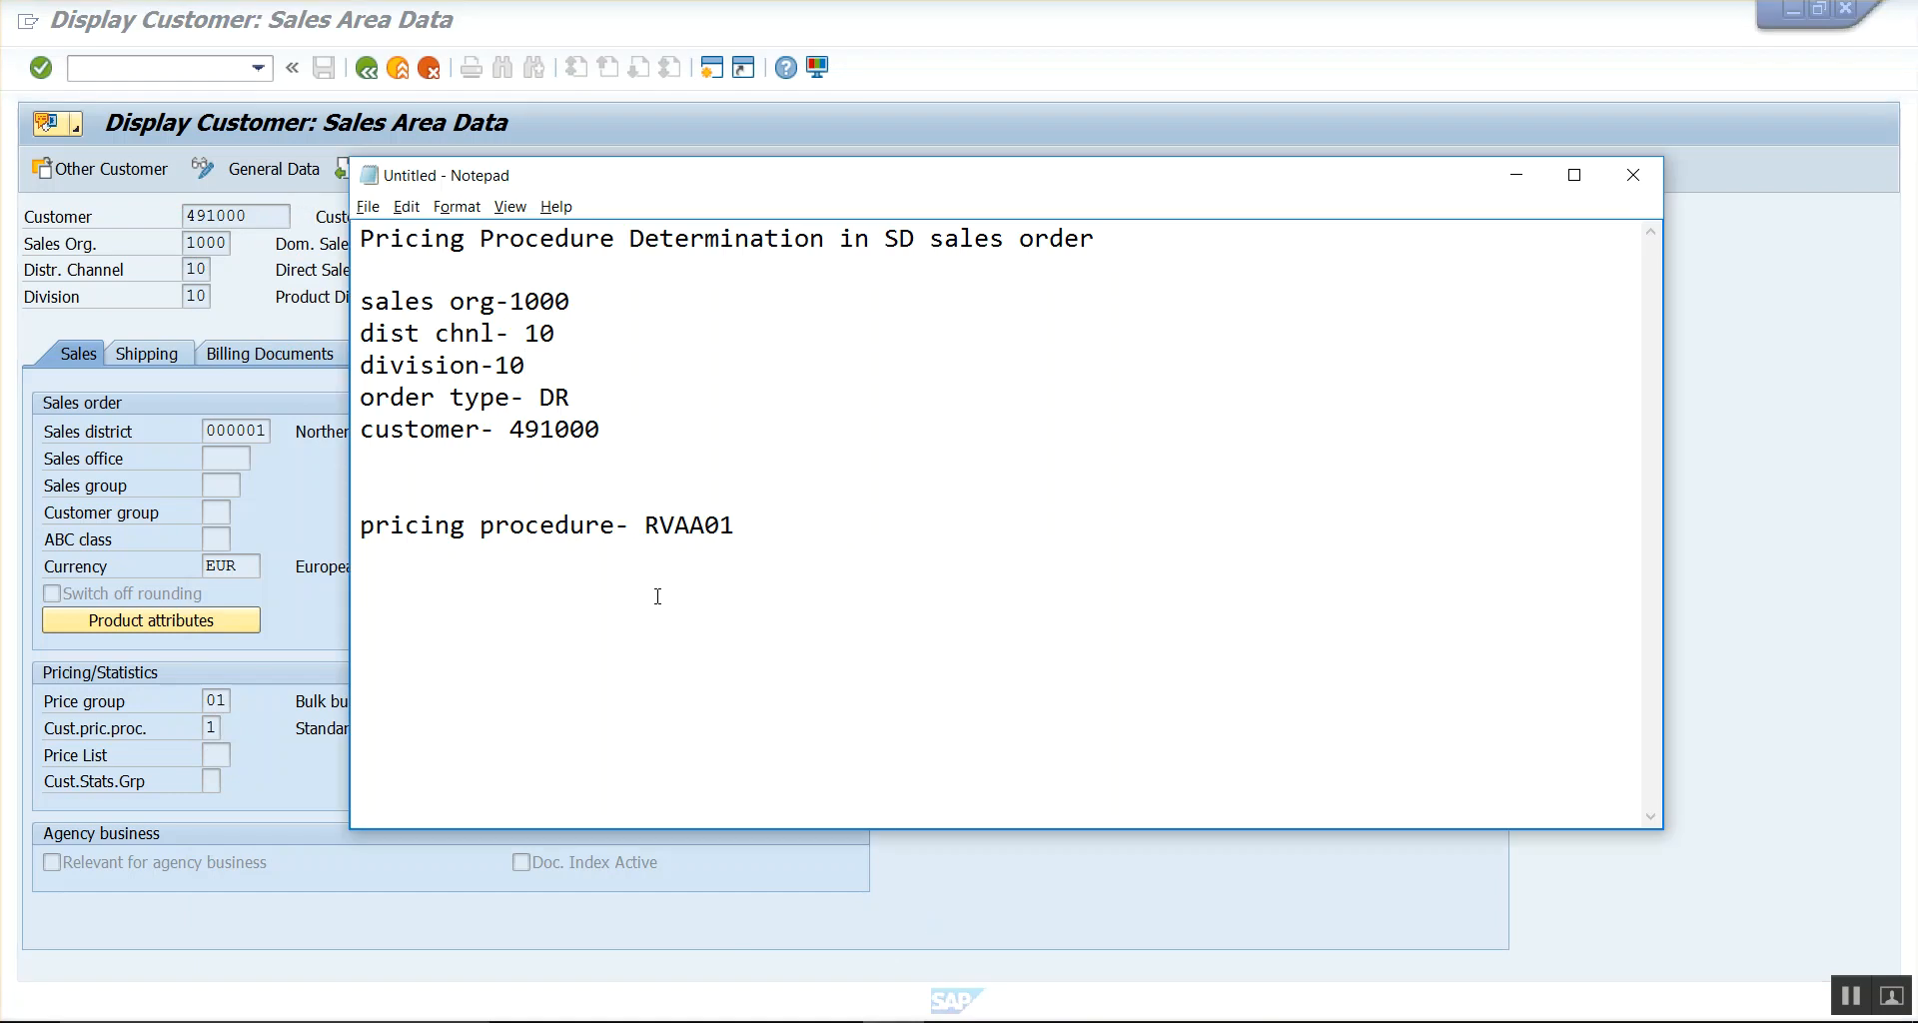
type("customer por")
key("BackSpace")
key("BackSpace")
type("ricing ")
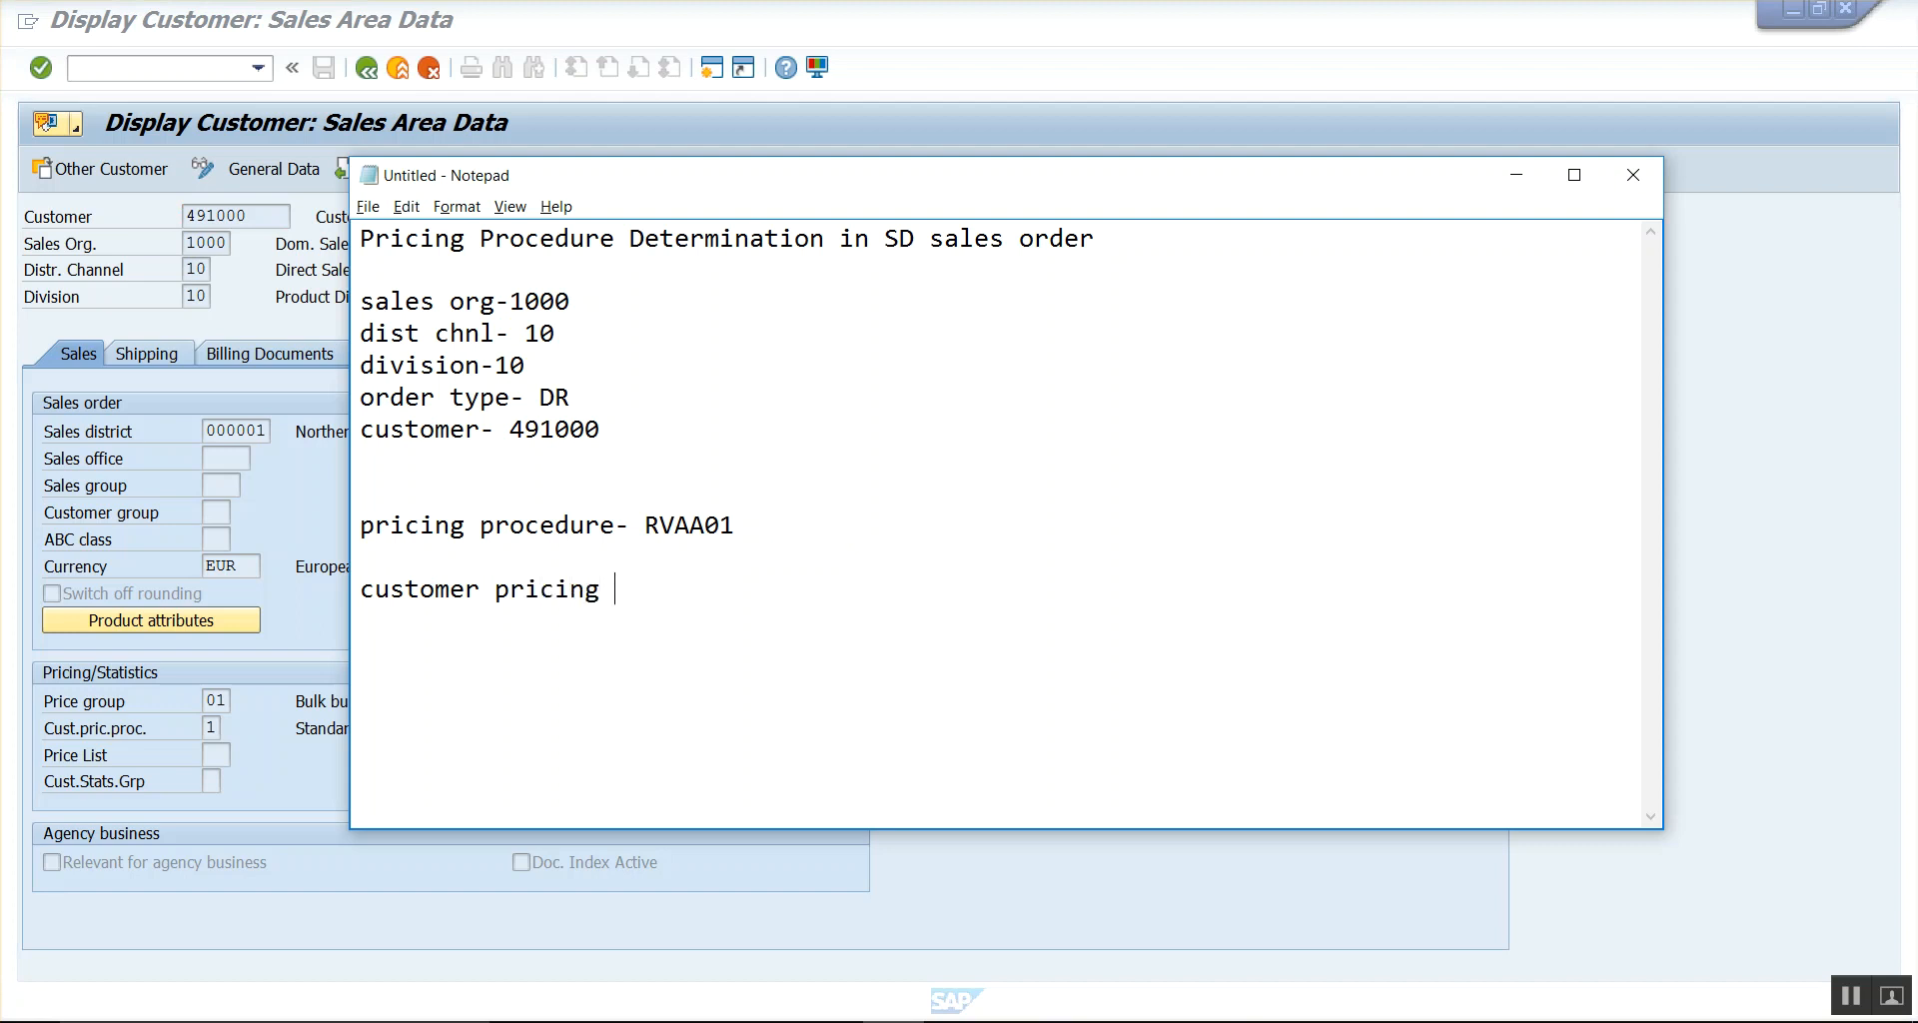
type("procedure for 4")
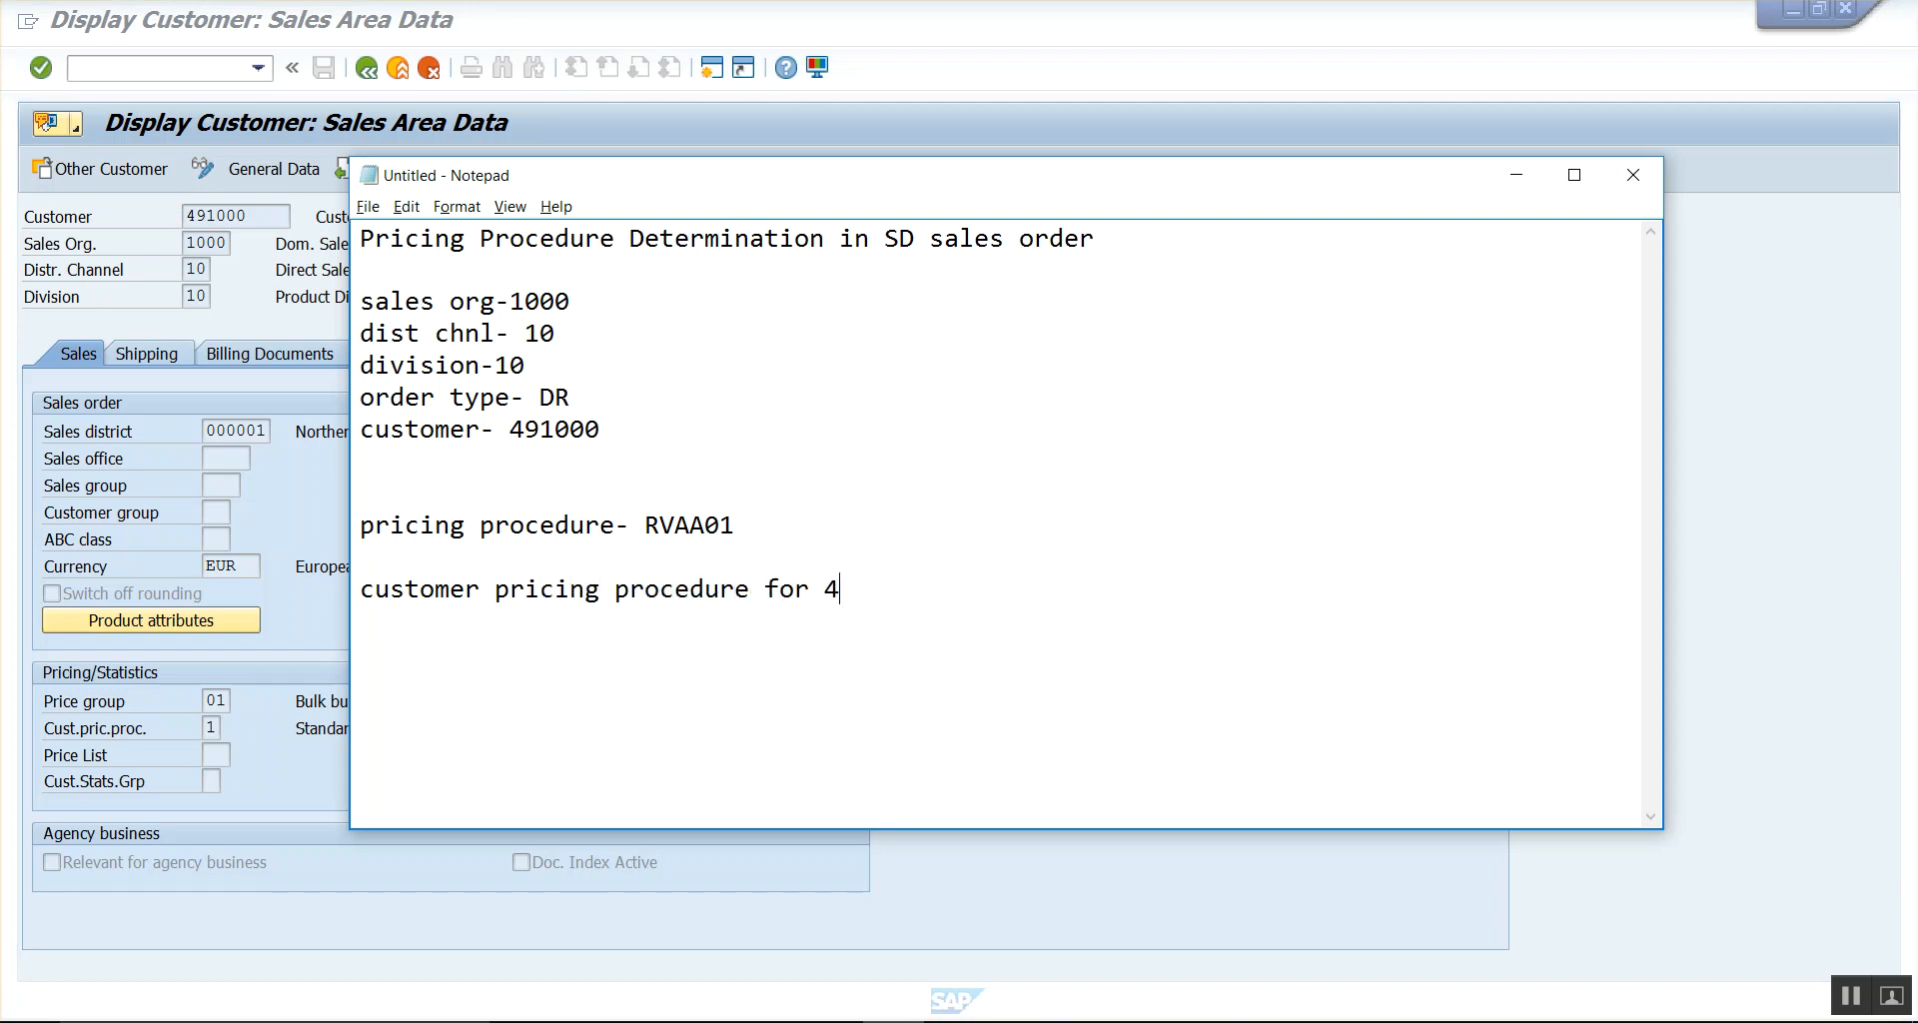
type("91000- 1")
key("Return")
key("alt+Tab")
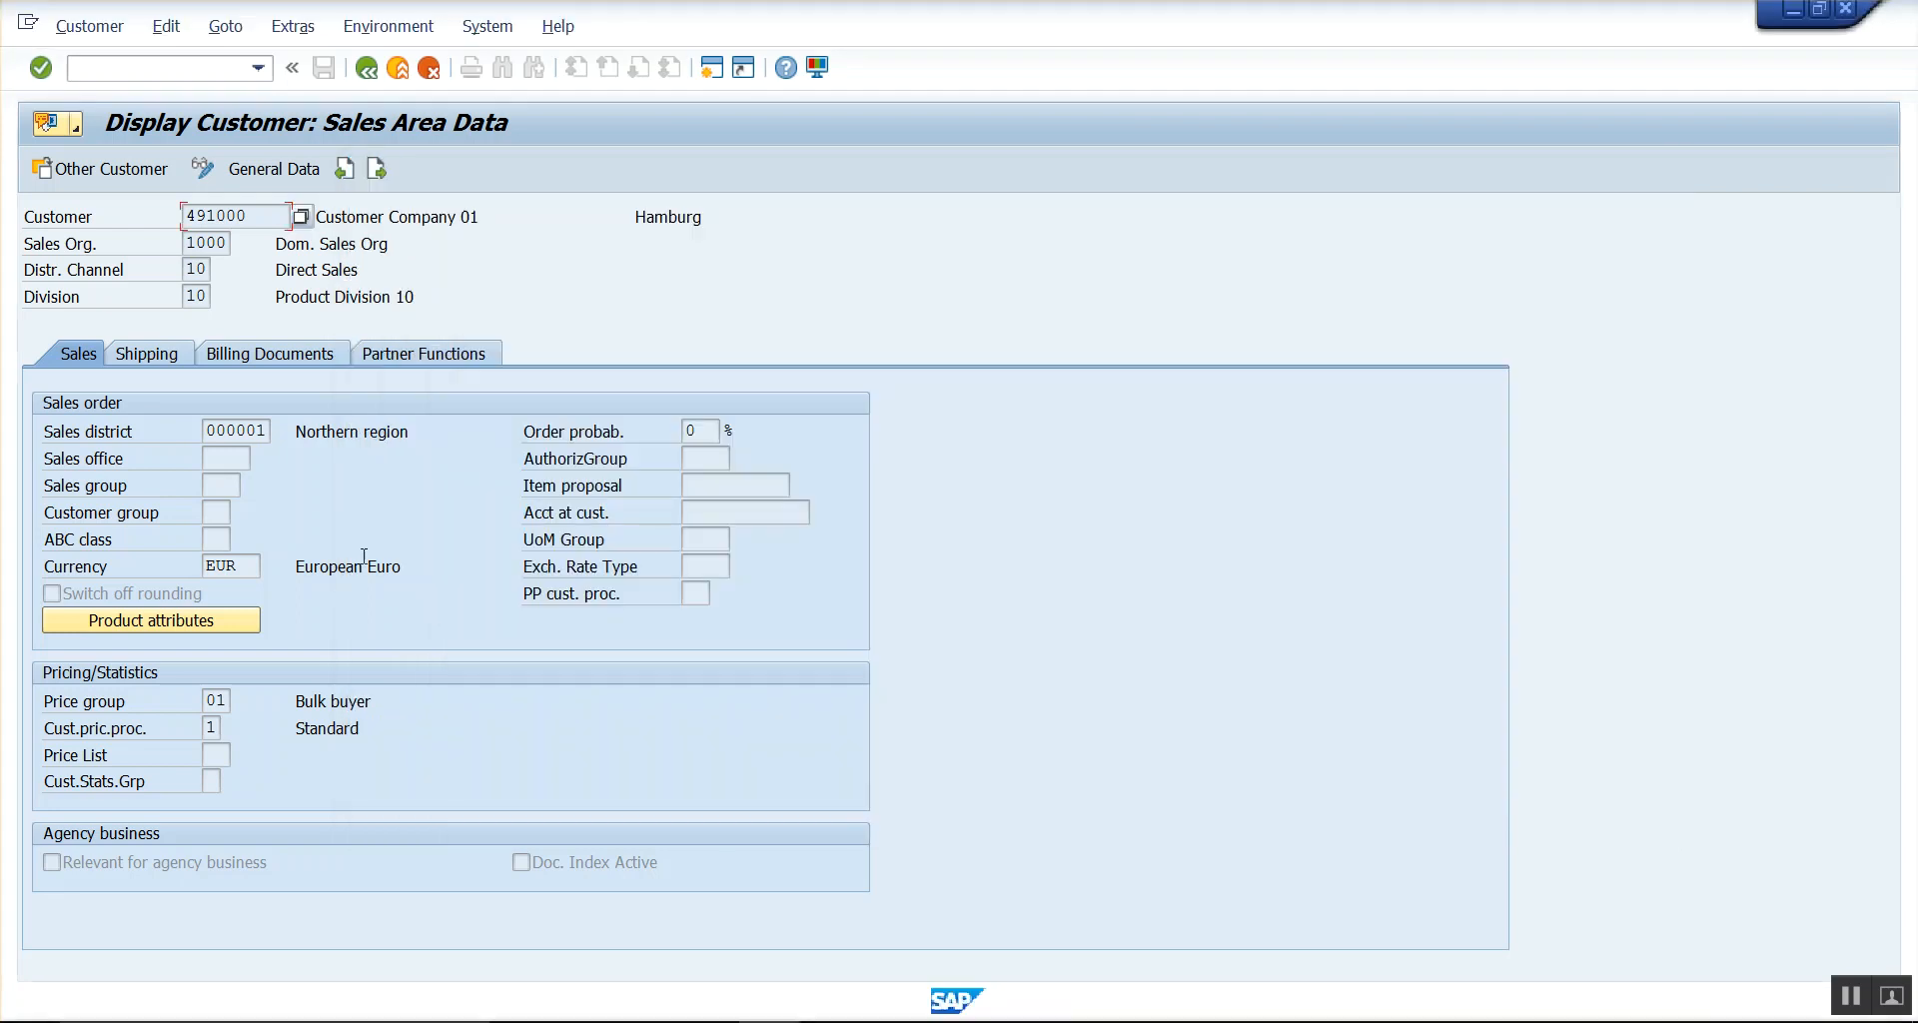
- Close the customer display session and open the Define document pricing procedure activity in display mode
left_click(1850, 12)
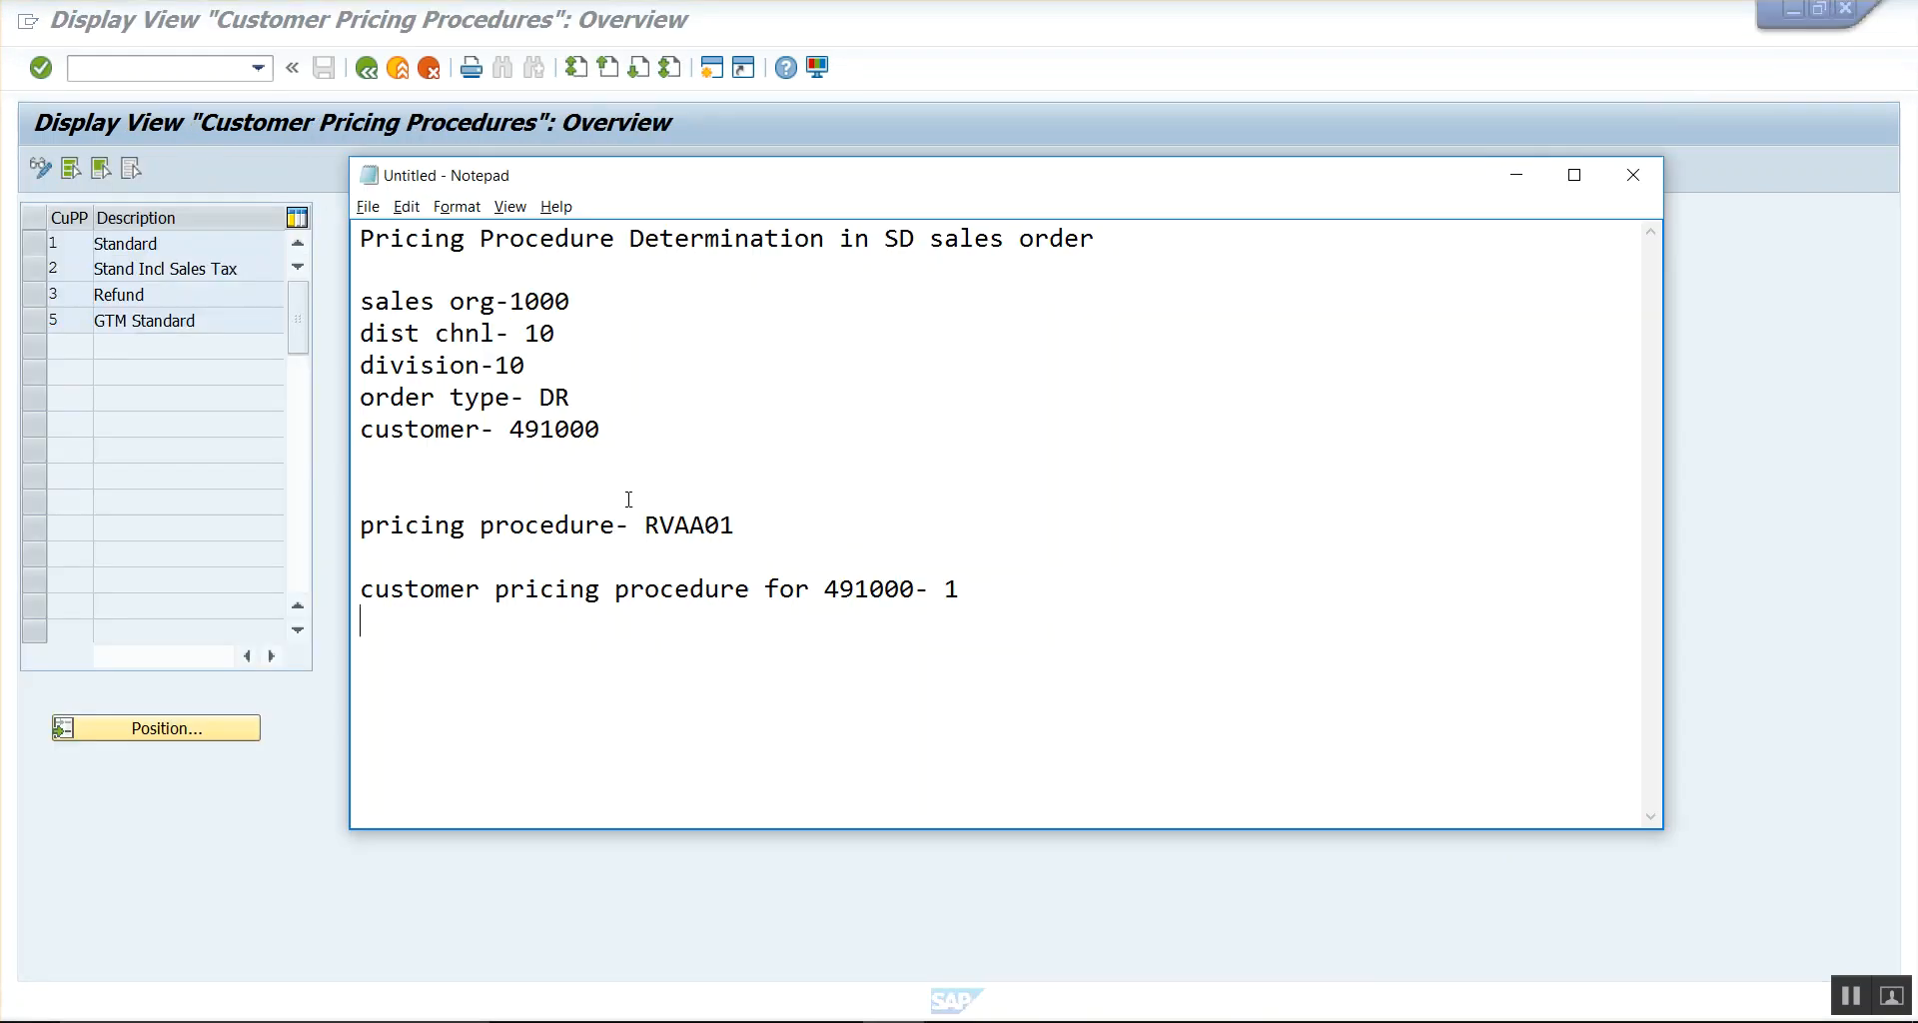
key("alt+Tab")
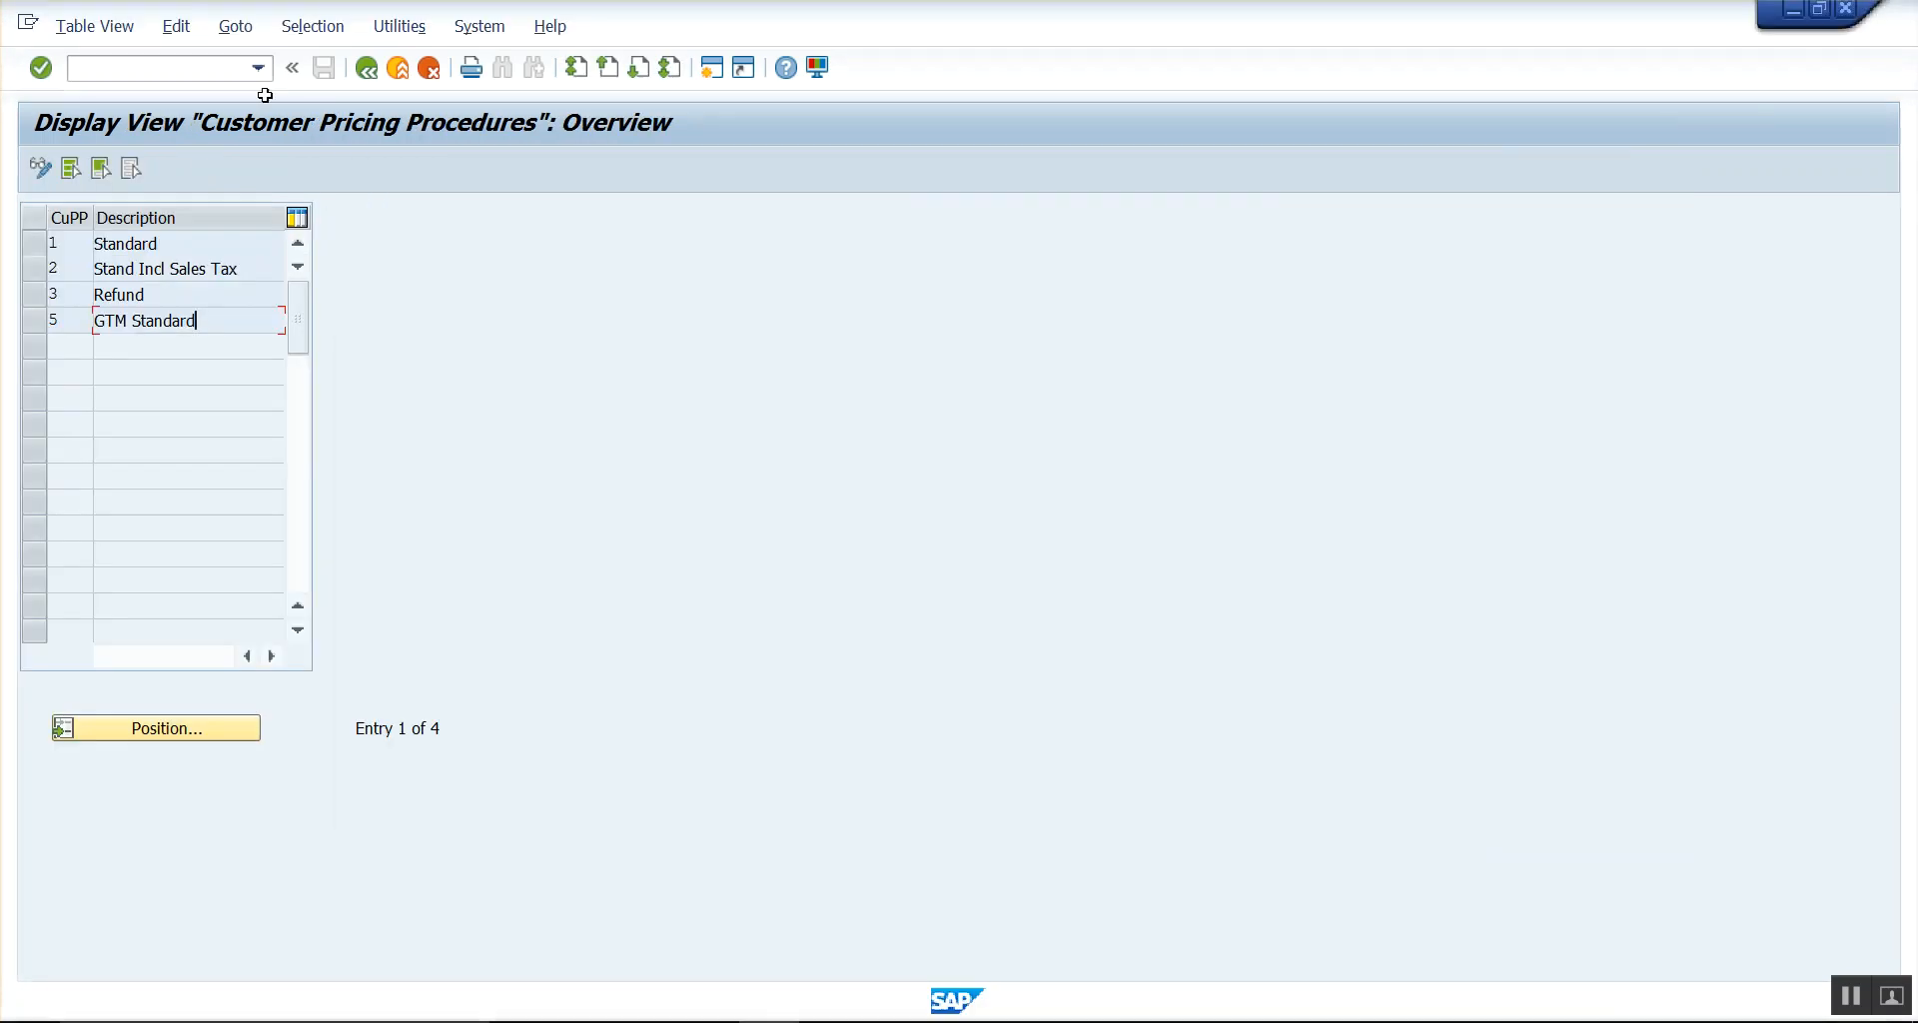
left_click(366, 67)
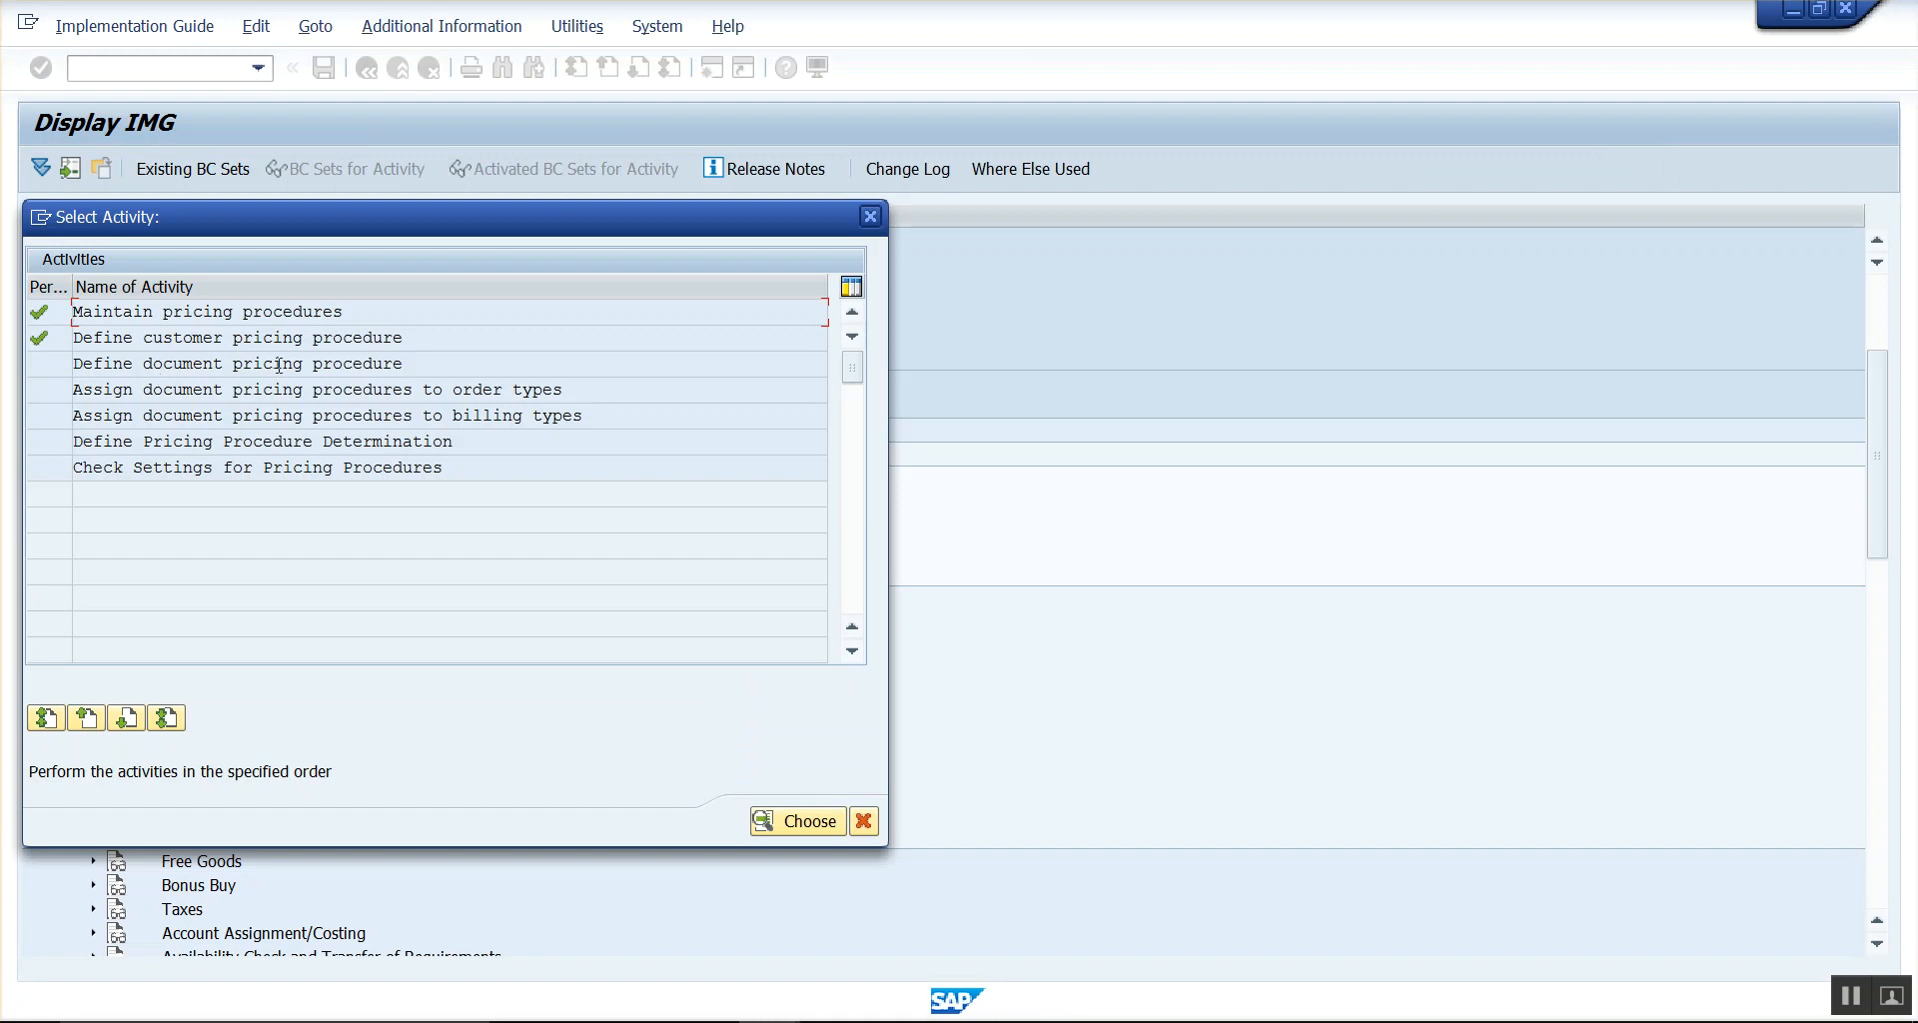
left_click_drag(408, 366, 72, 366)
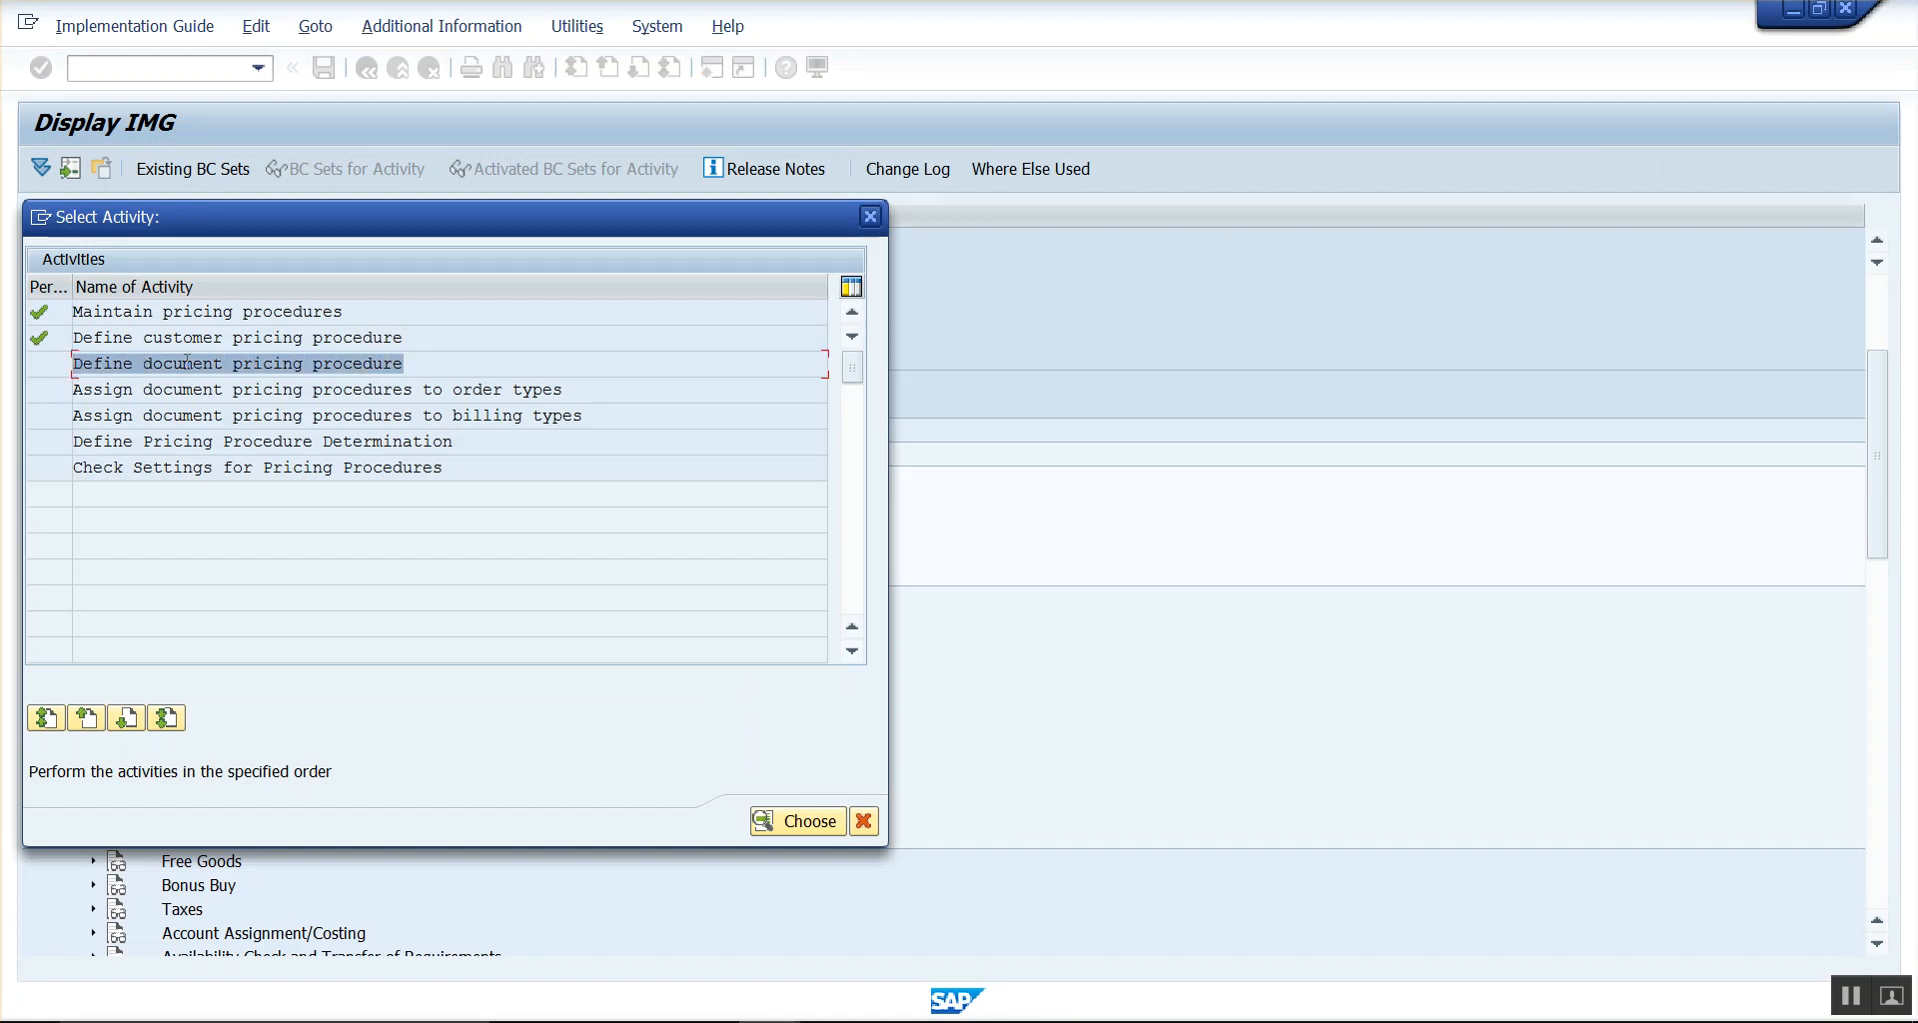
double_click(190, 366)
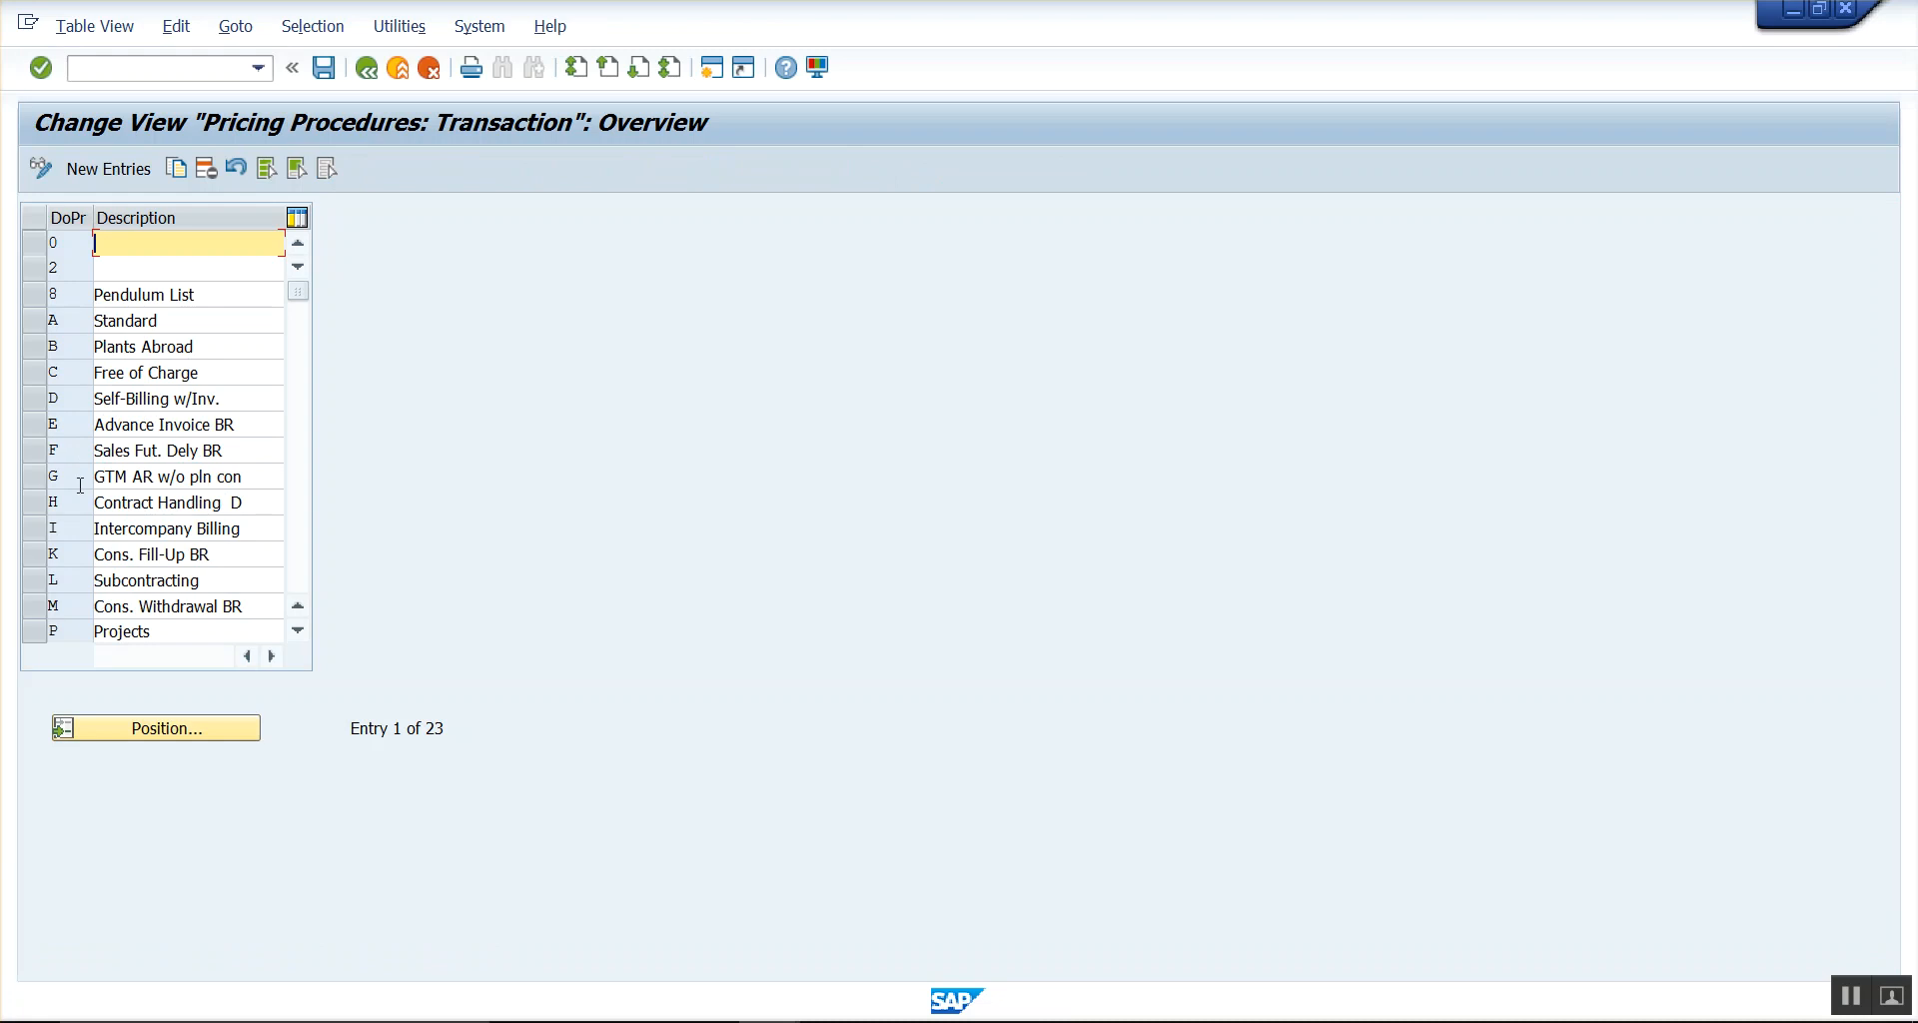
left_click(46, 170)
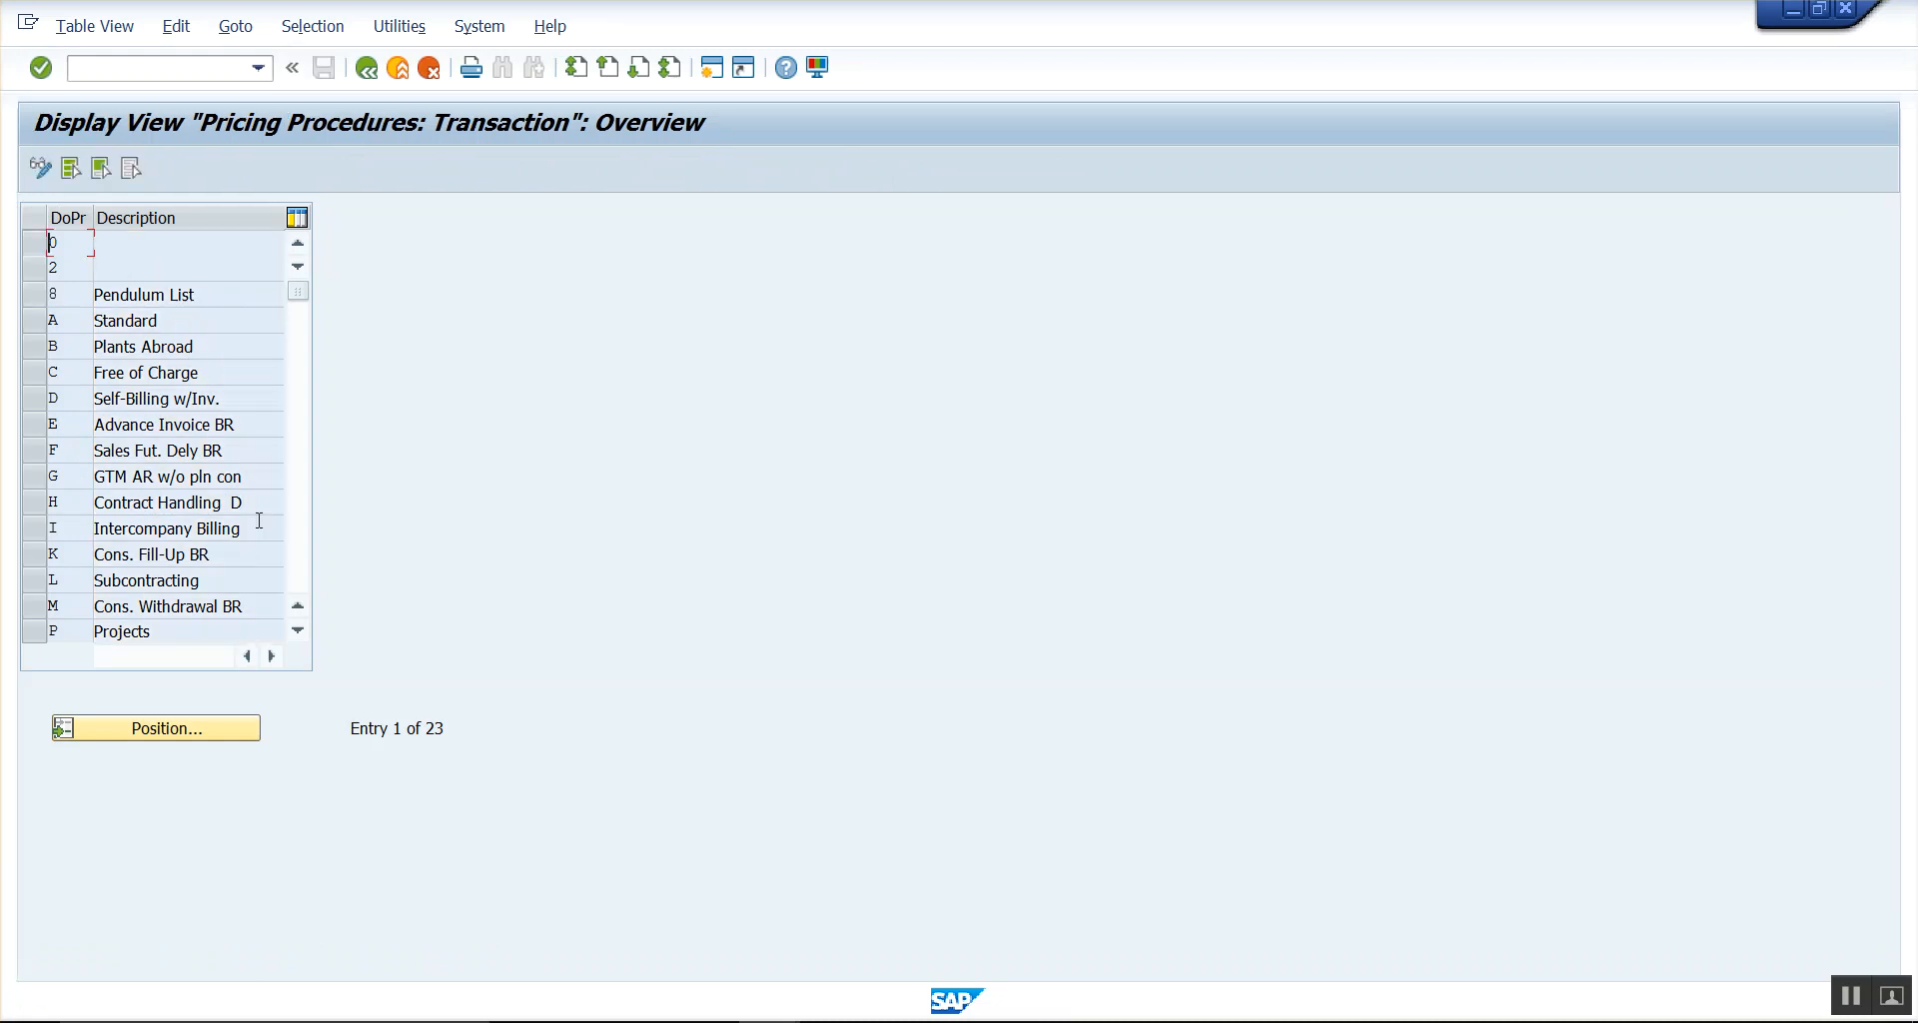
- Look through the list of document pricing procedures down to the credit memo entry
left_click(251, 553)
left_click(298, 630)
left_click(298, 630)
left_click(298, 631)
left_click(298, 630)
left_click(298, 630)
left_click(298, 631)
left_click(298, 630)
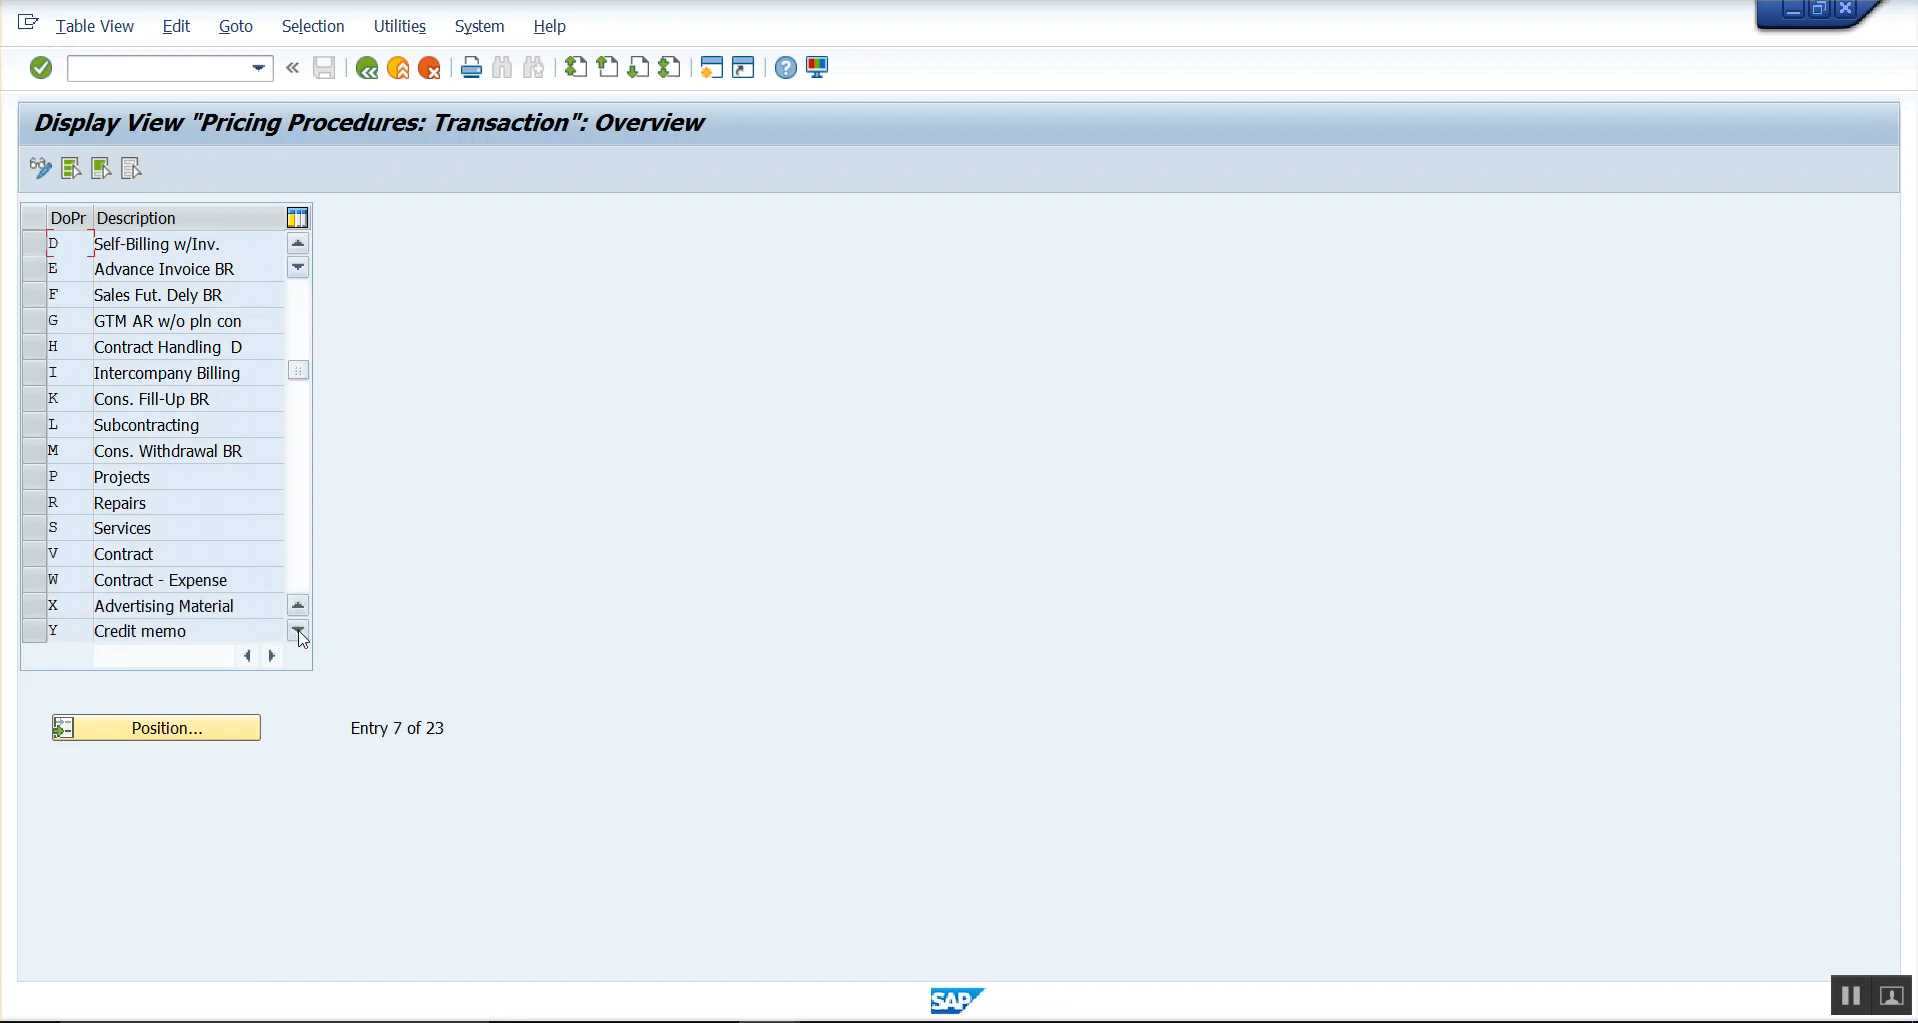
- Look through the rest of the document pricing procedures and return to the list of pricing procedure activities
left_click(297, 630)
left_click(297, 630)
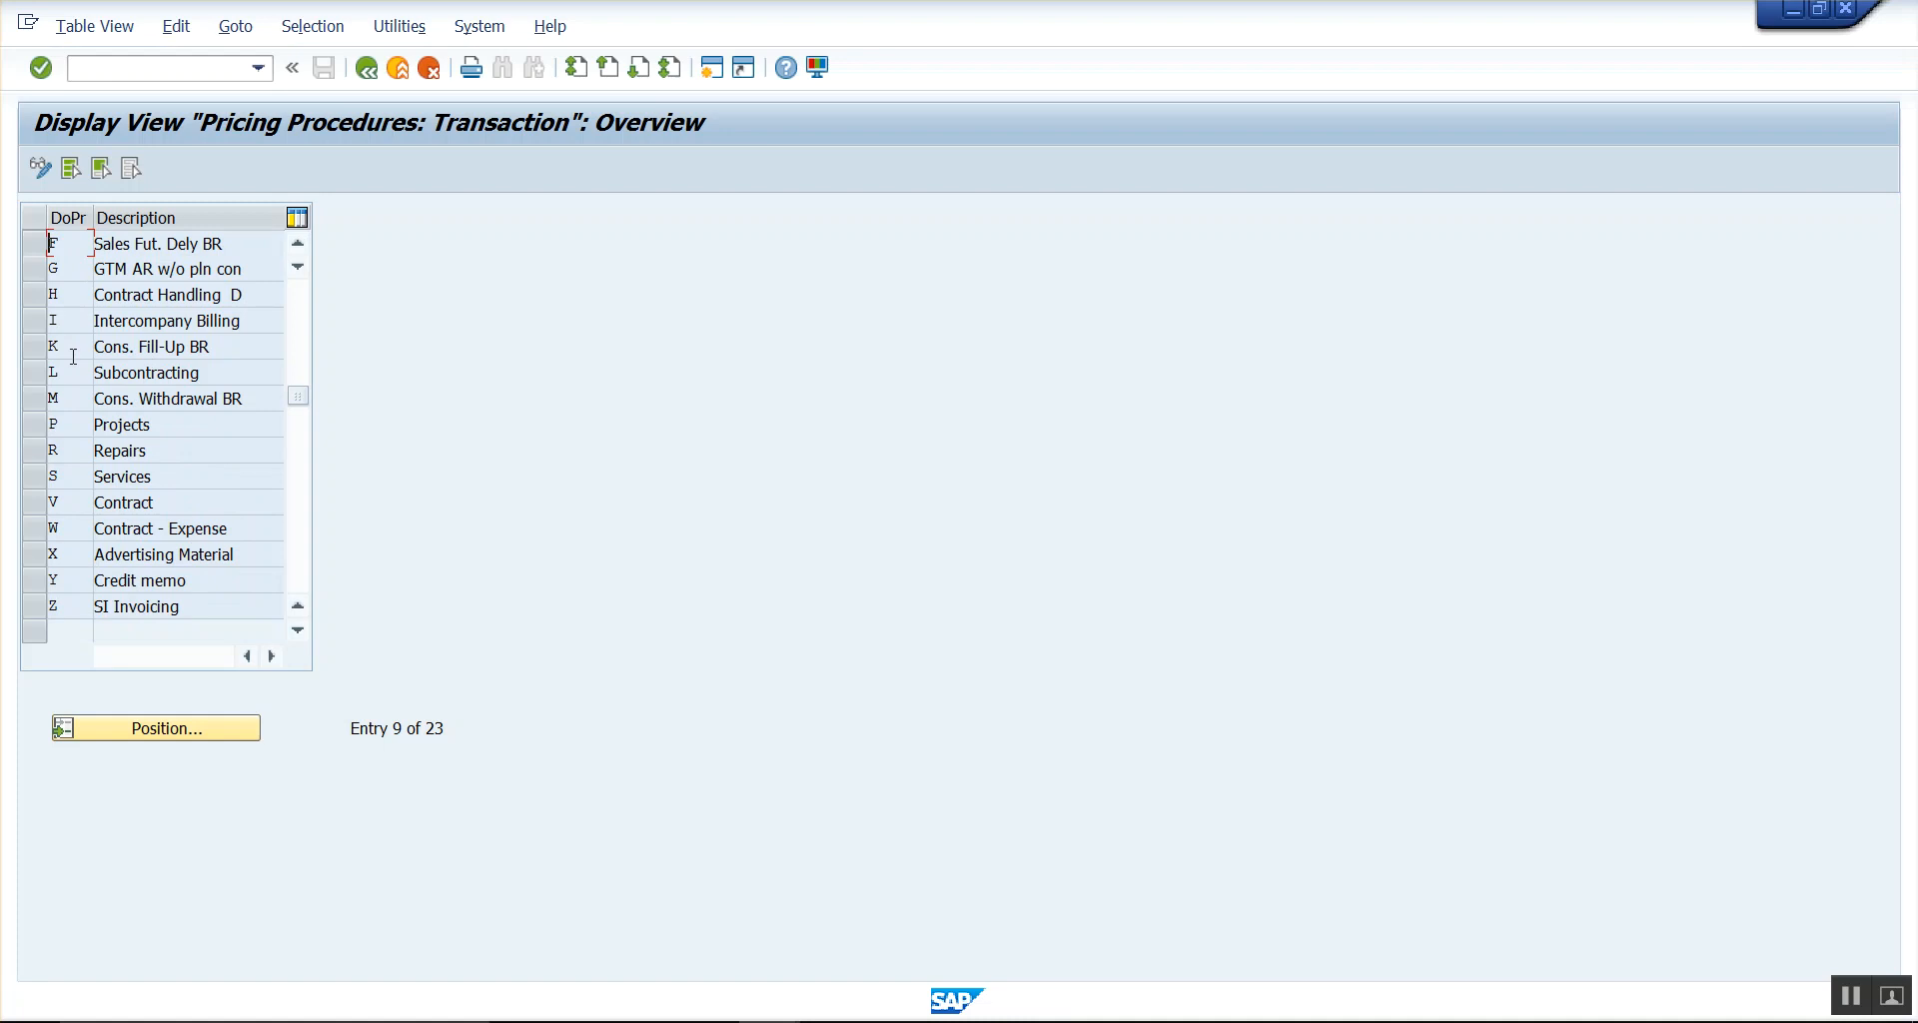
left_click(72, 452)
left_click(297, 243)
left_click(297, 242)
left_click(298, 243)
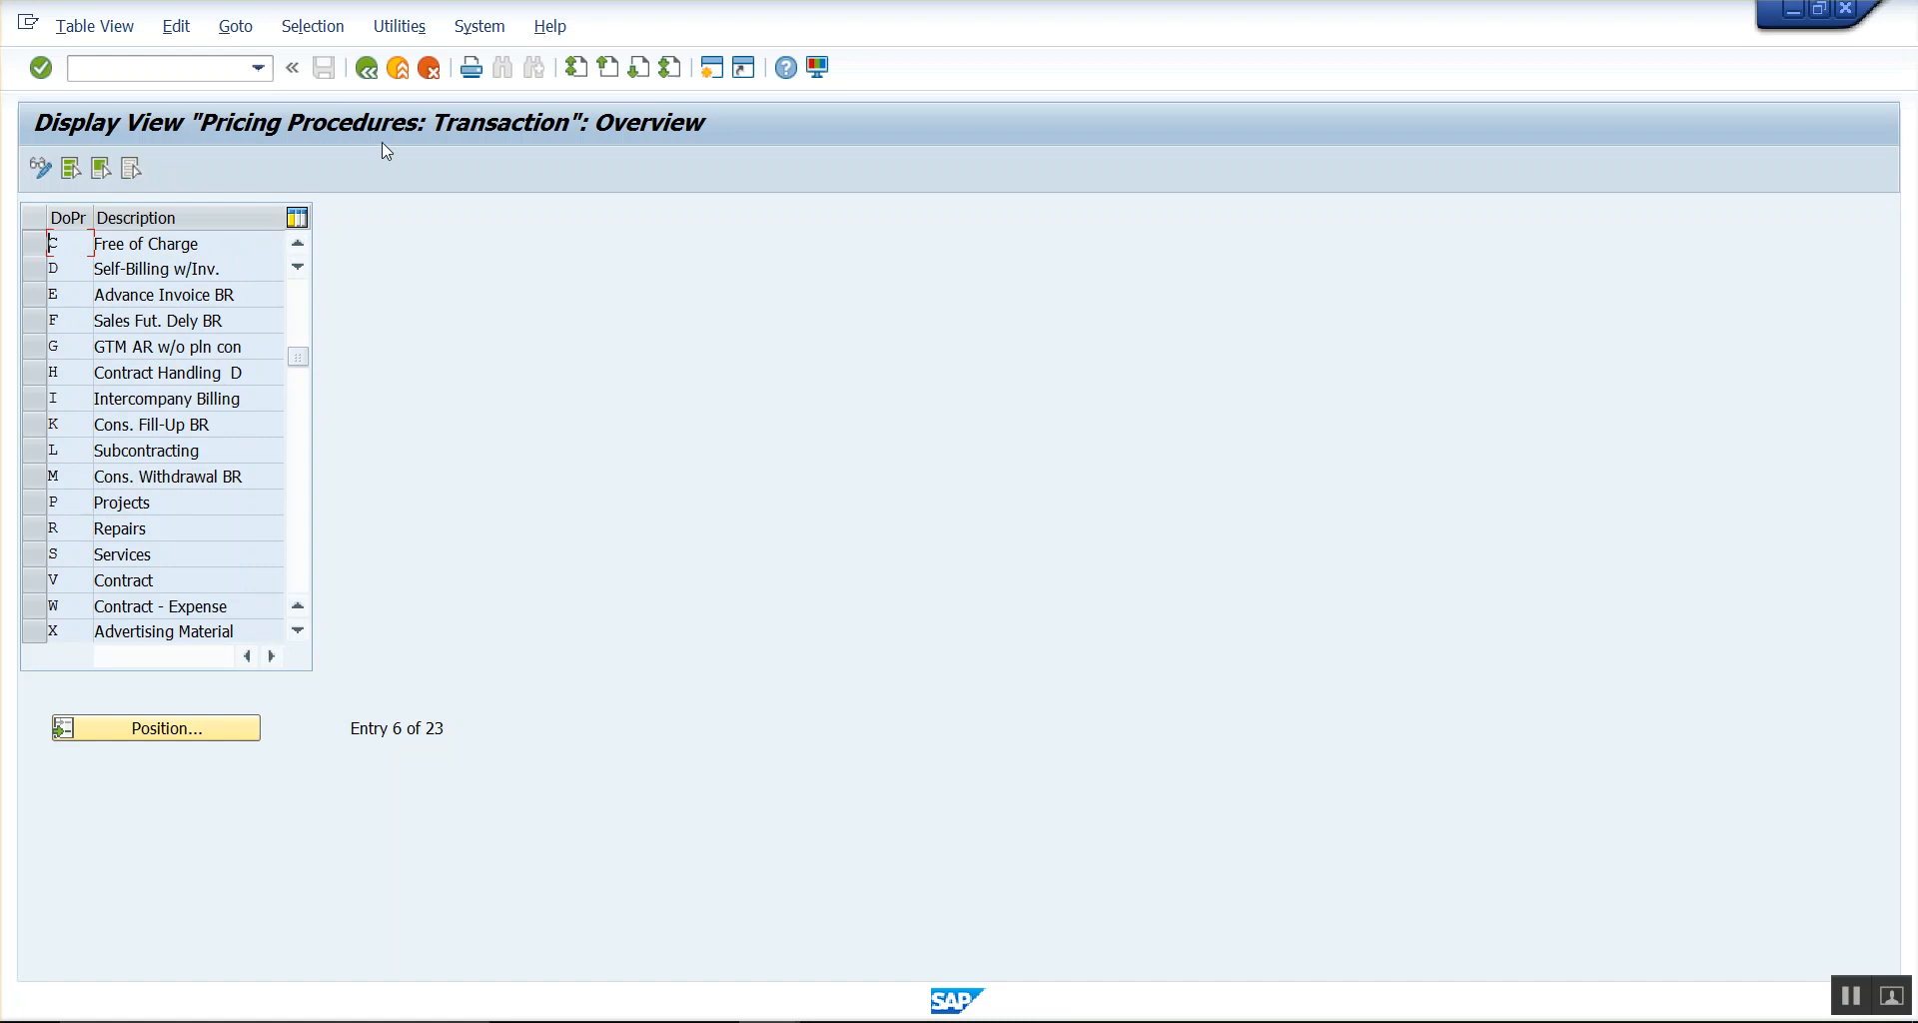
left_click(367, 66)
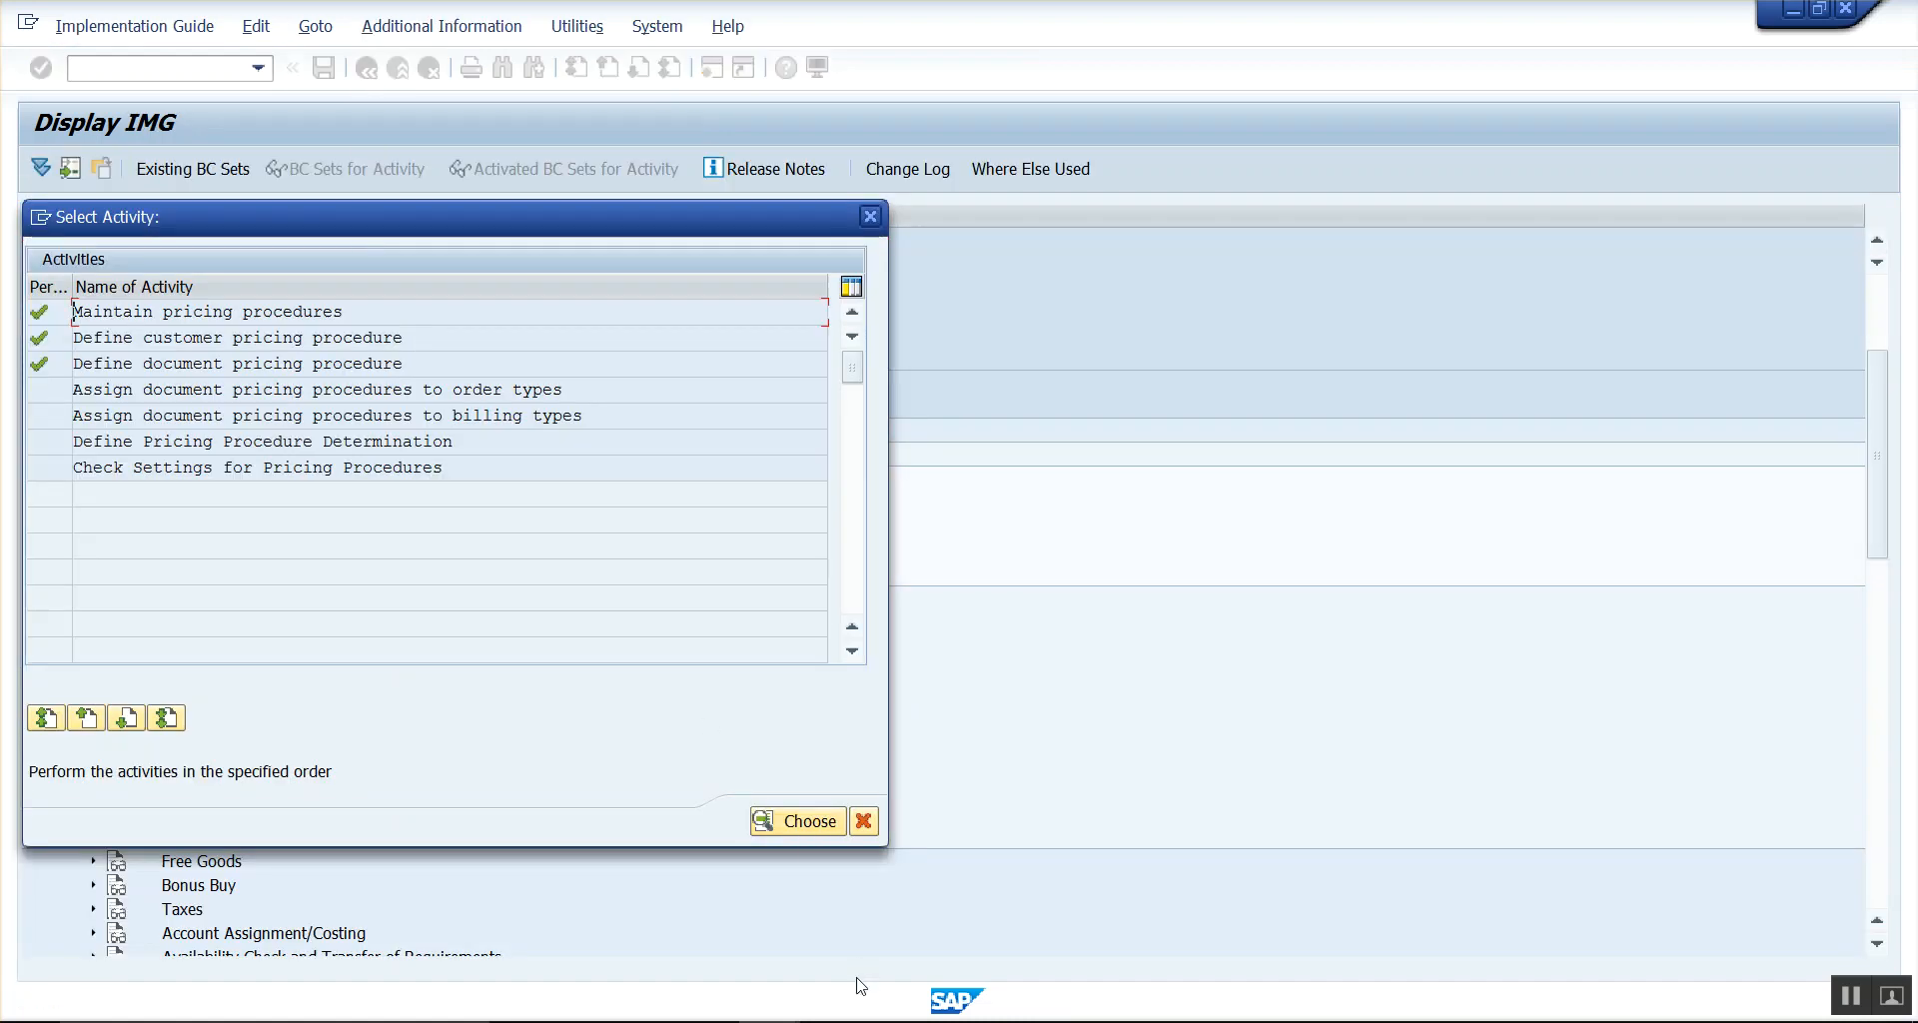
- Check the order type DR in the Notepad notes and return to the activity list
key("alt+Tab")
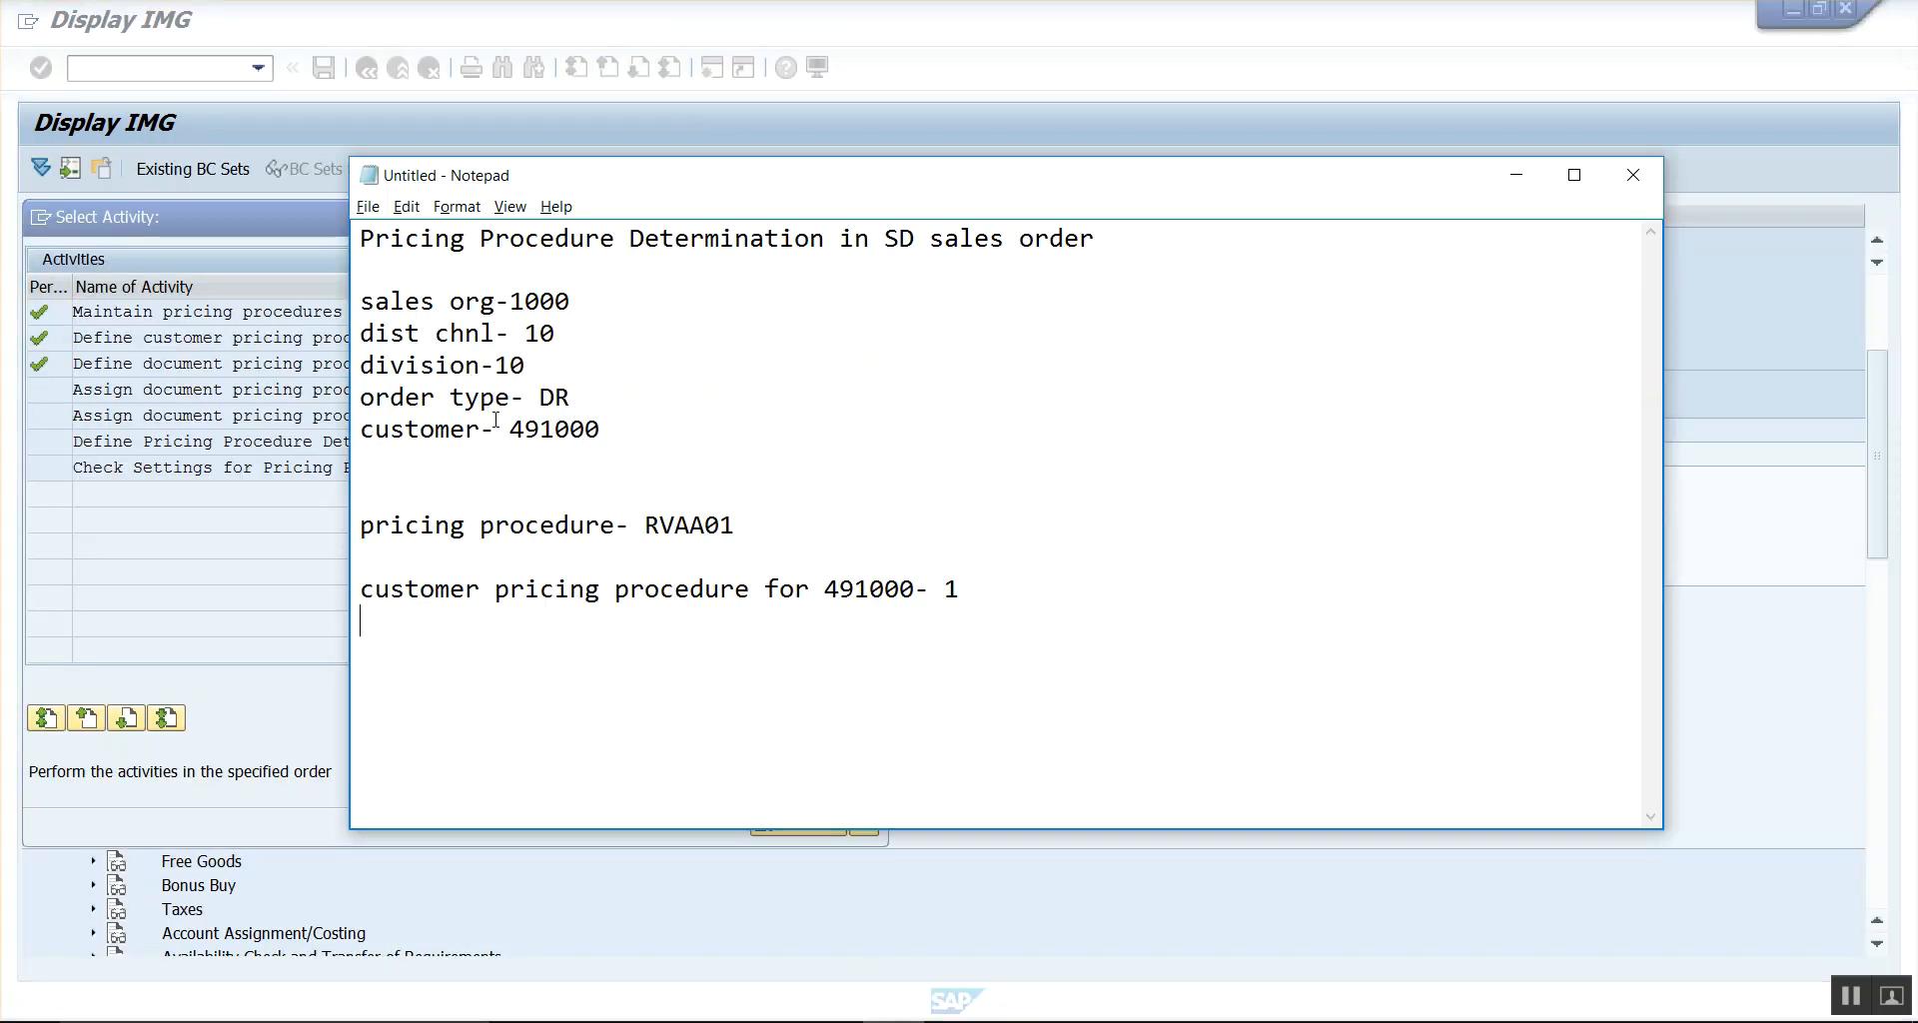
left_click_drag(539, 397, 574, 399)
left_click(596, 410)
key("alt+Tab")
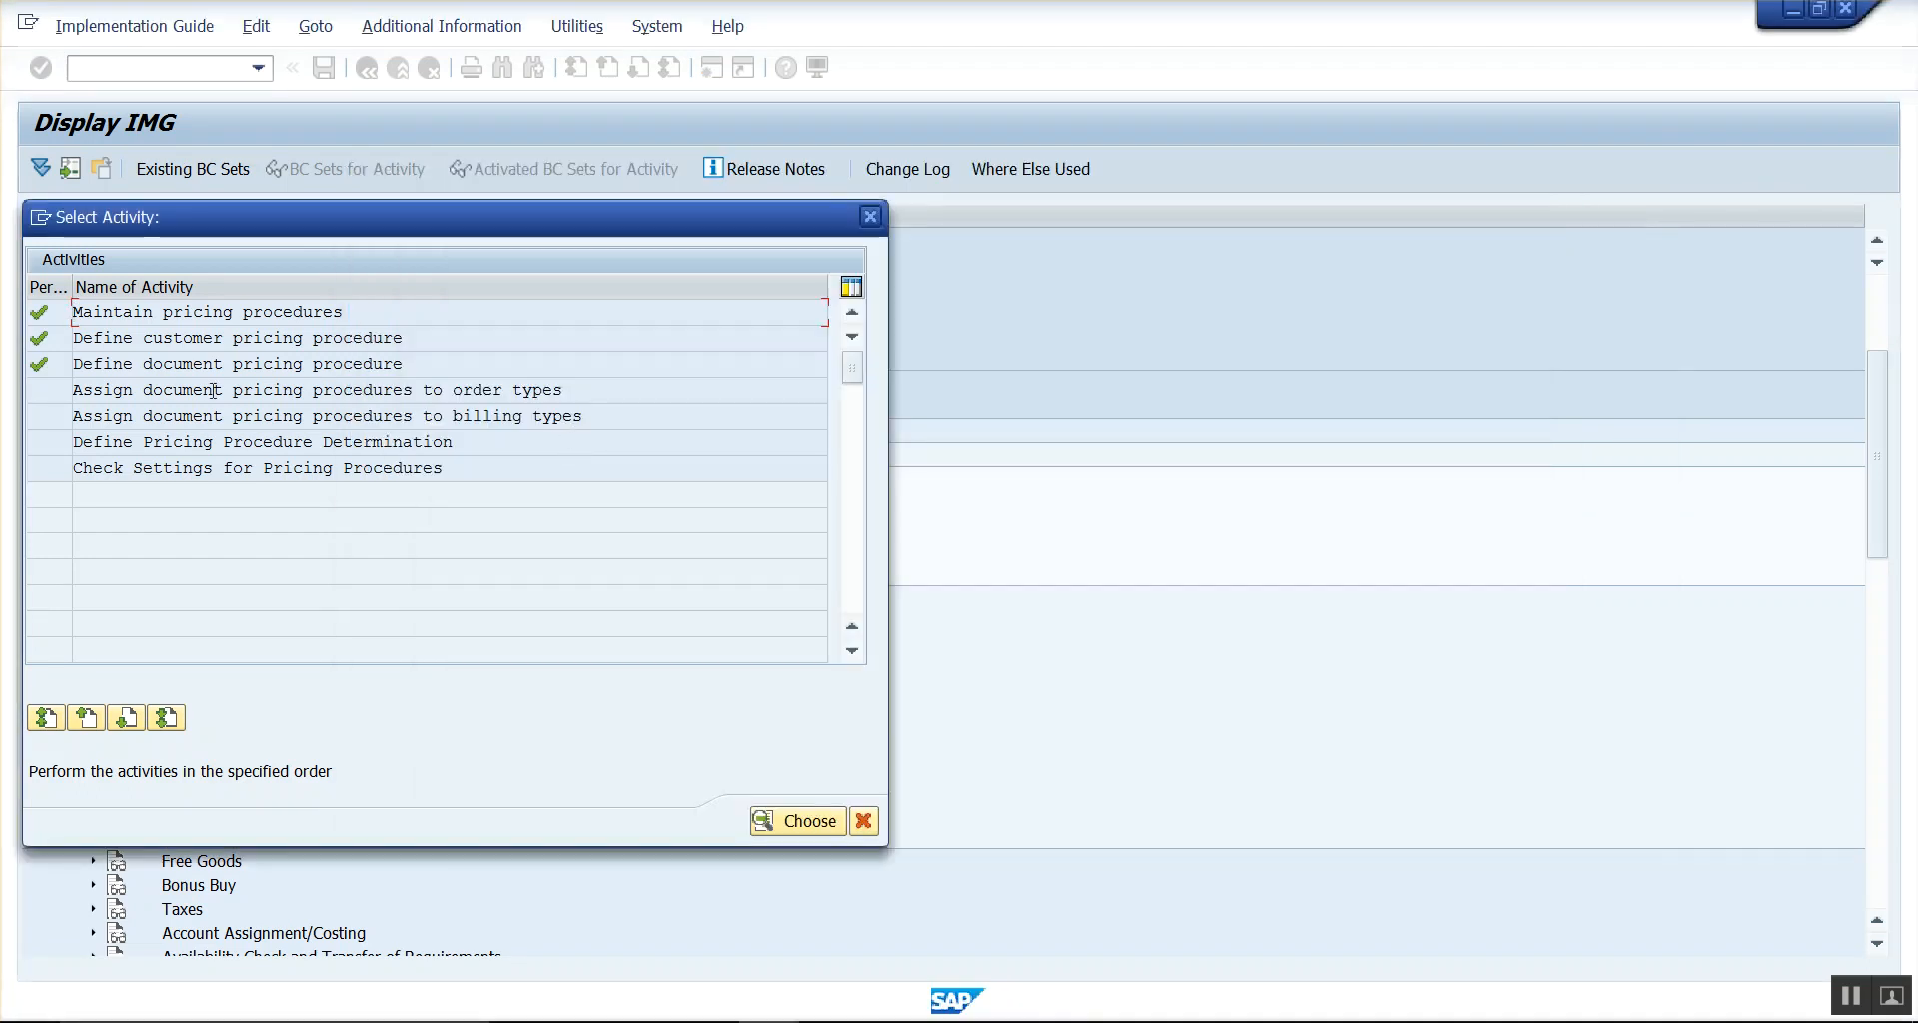
- Reopen Define document pricing procedure, highlight the Standard entry A, and return to the activity list
double_click(190, 364)
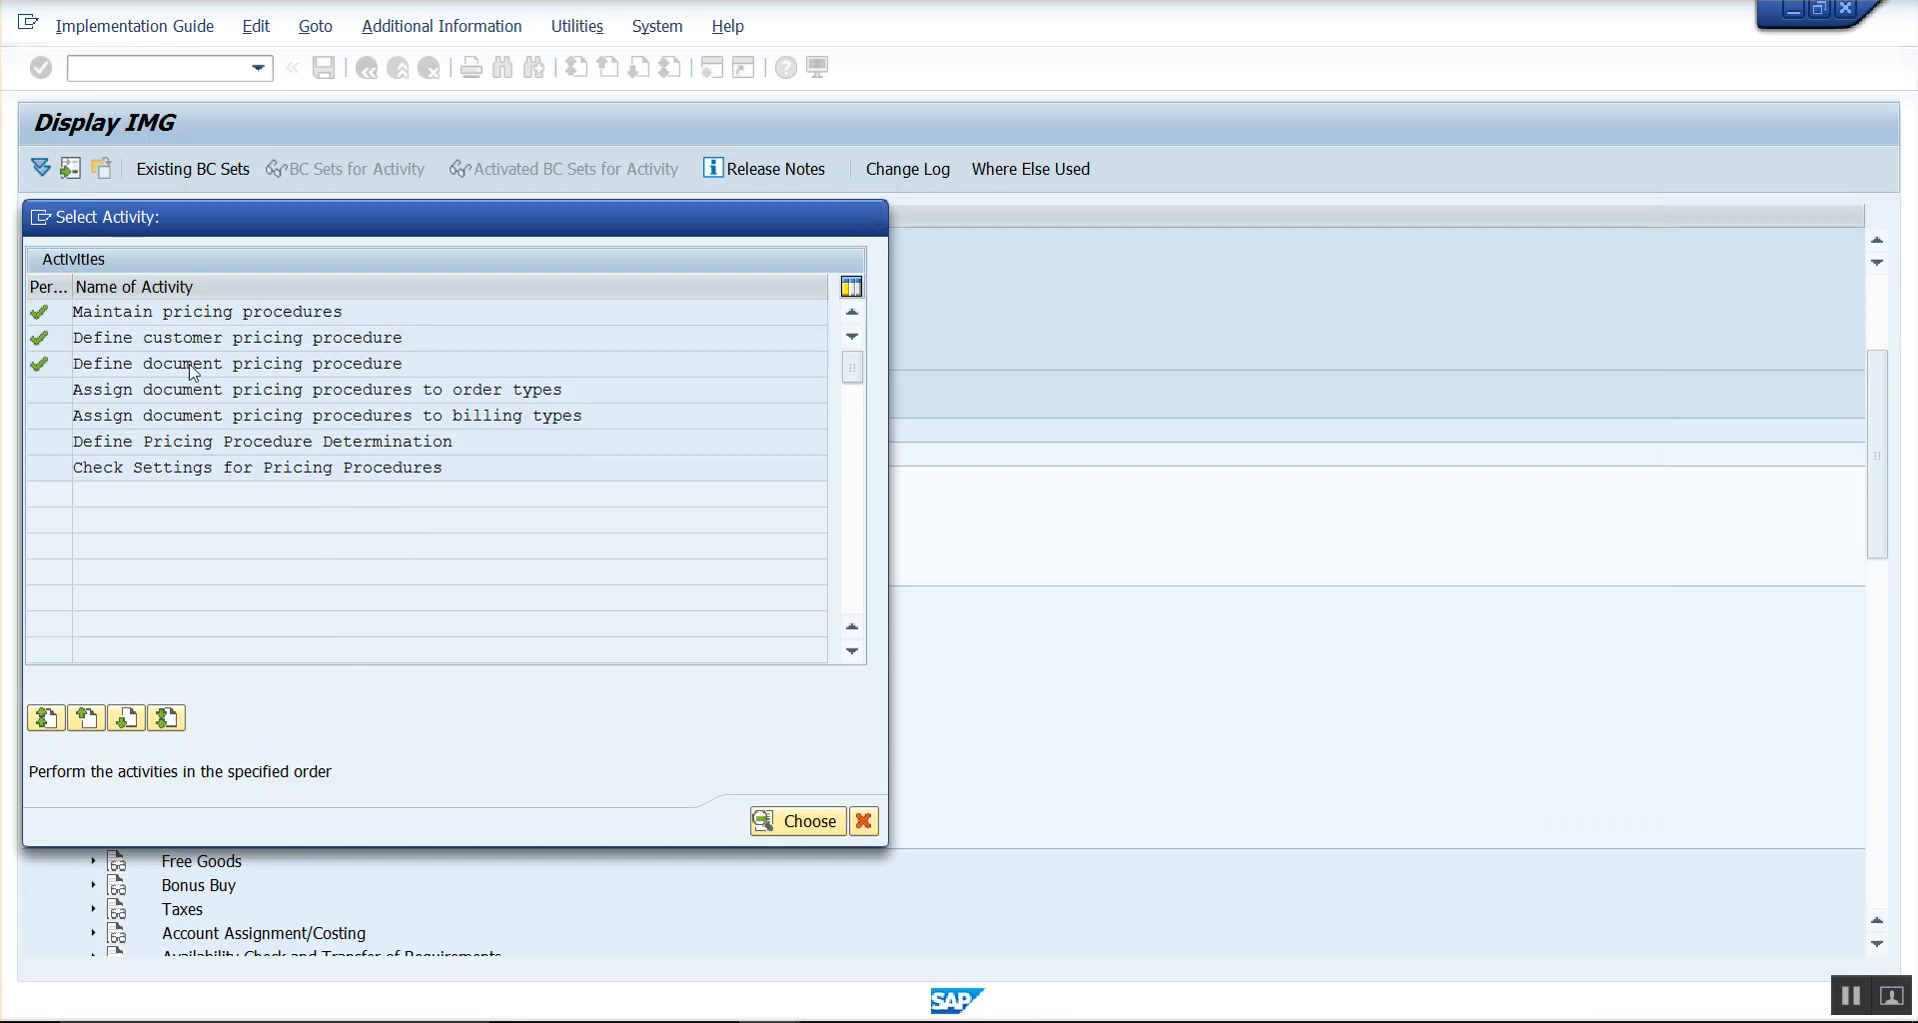
left_click(54, 322)
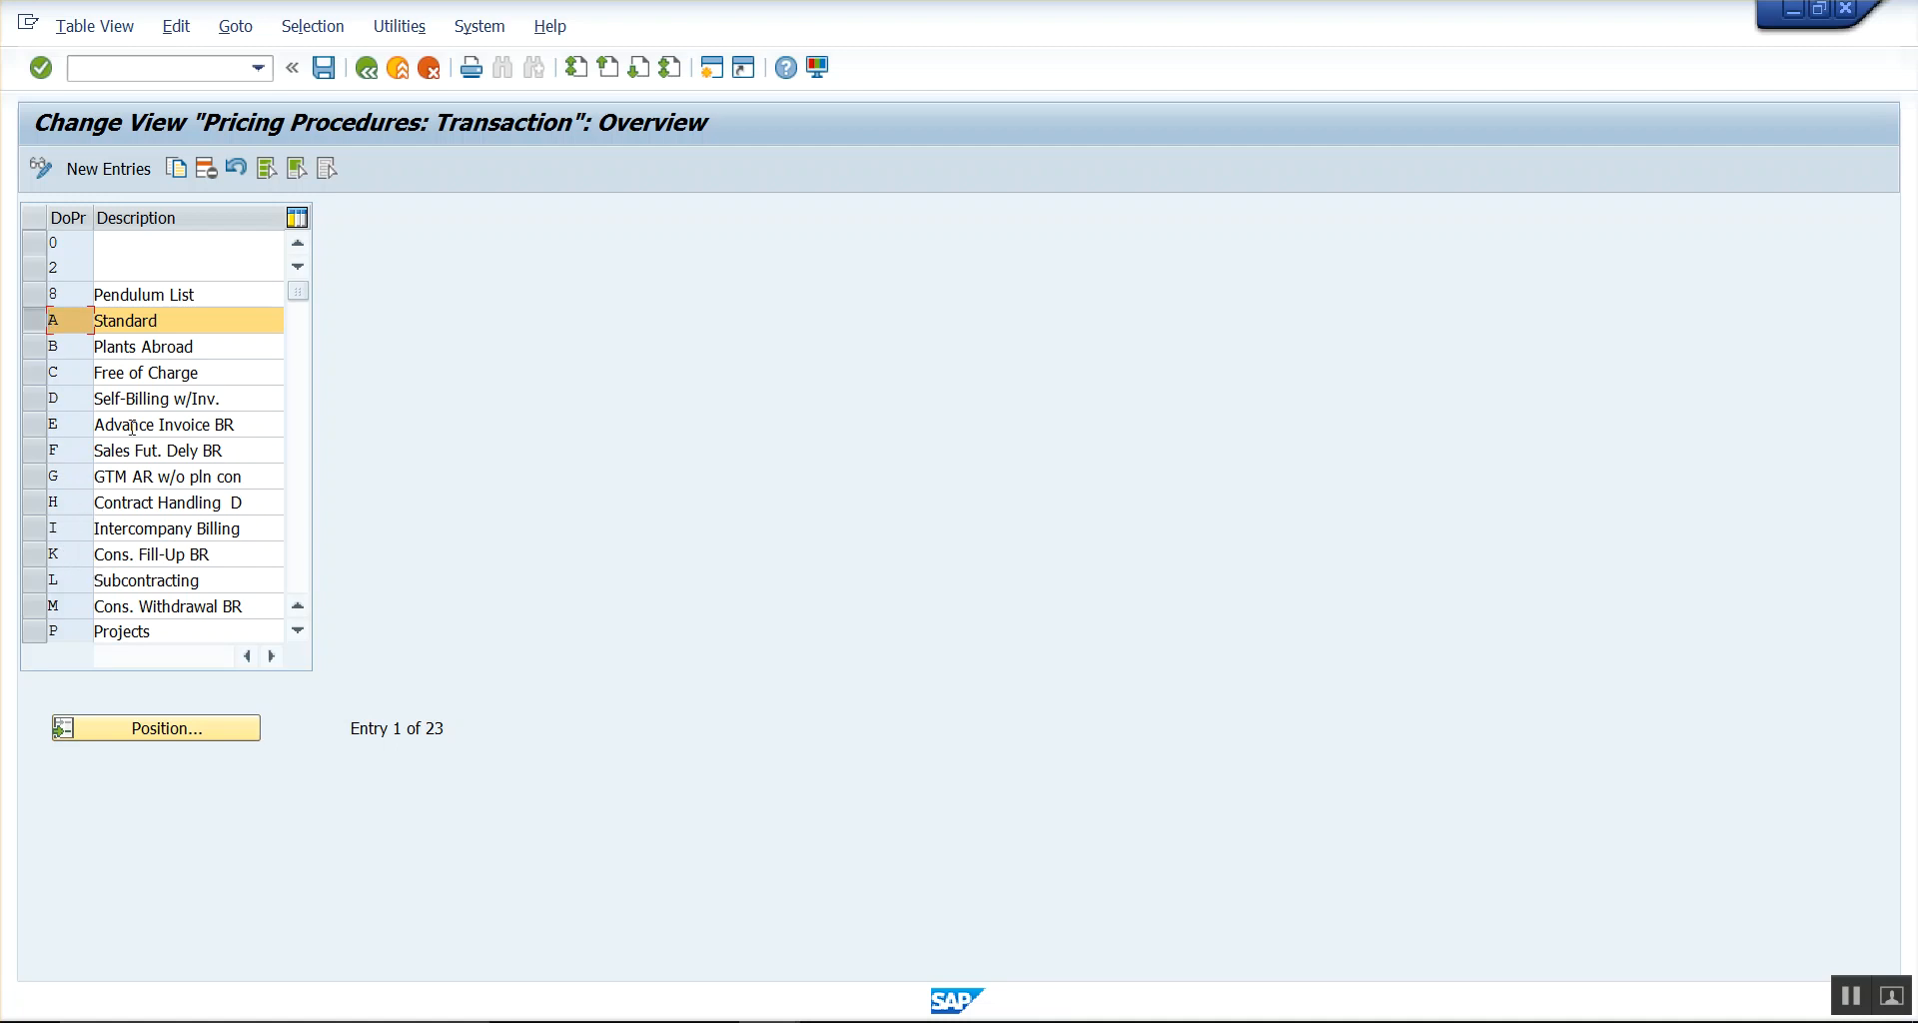
left_click(367, 69)
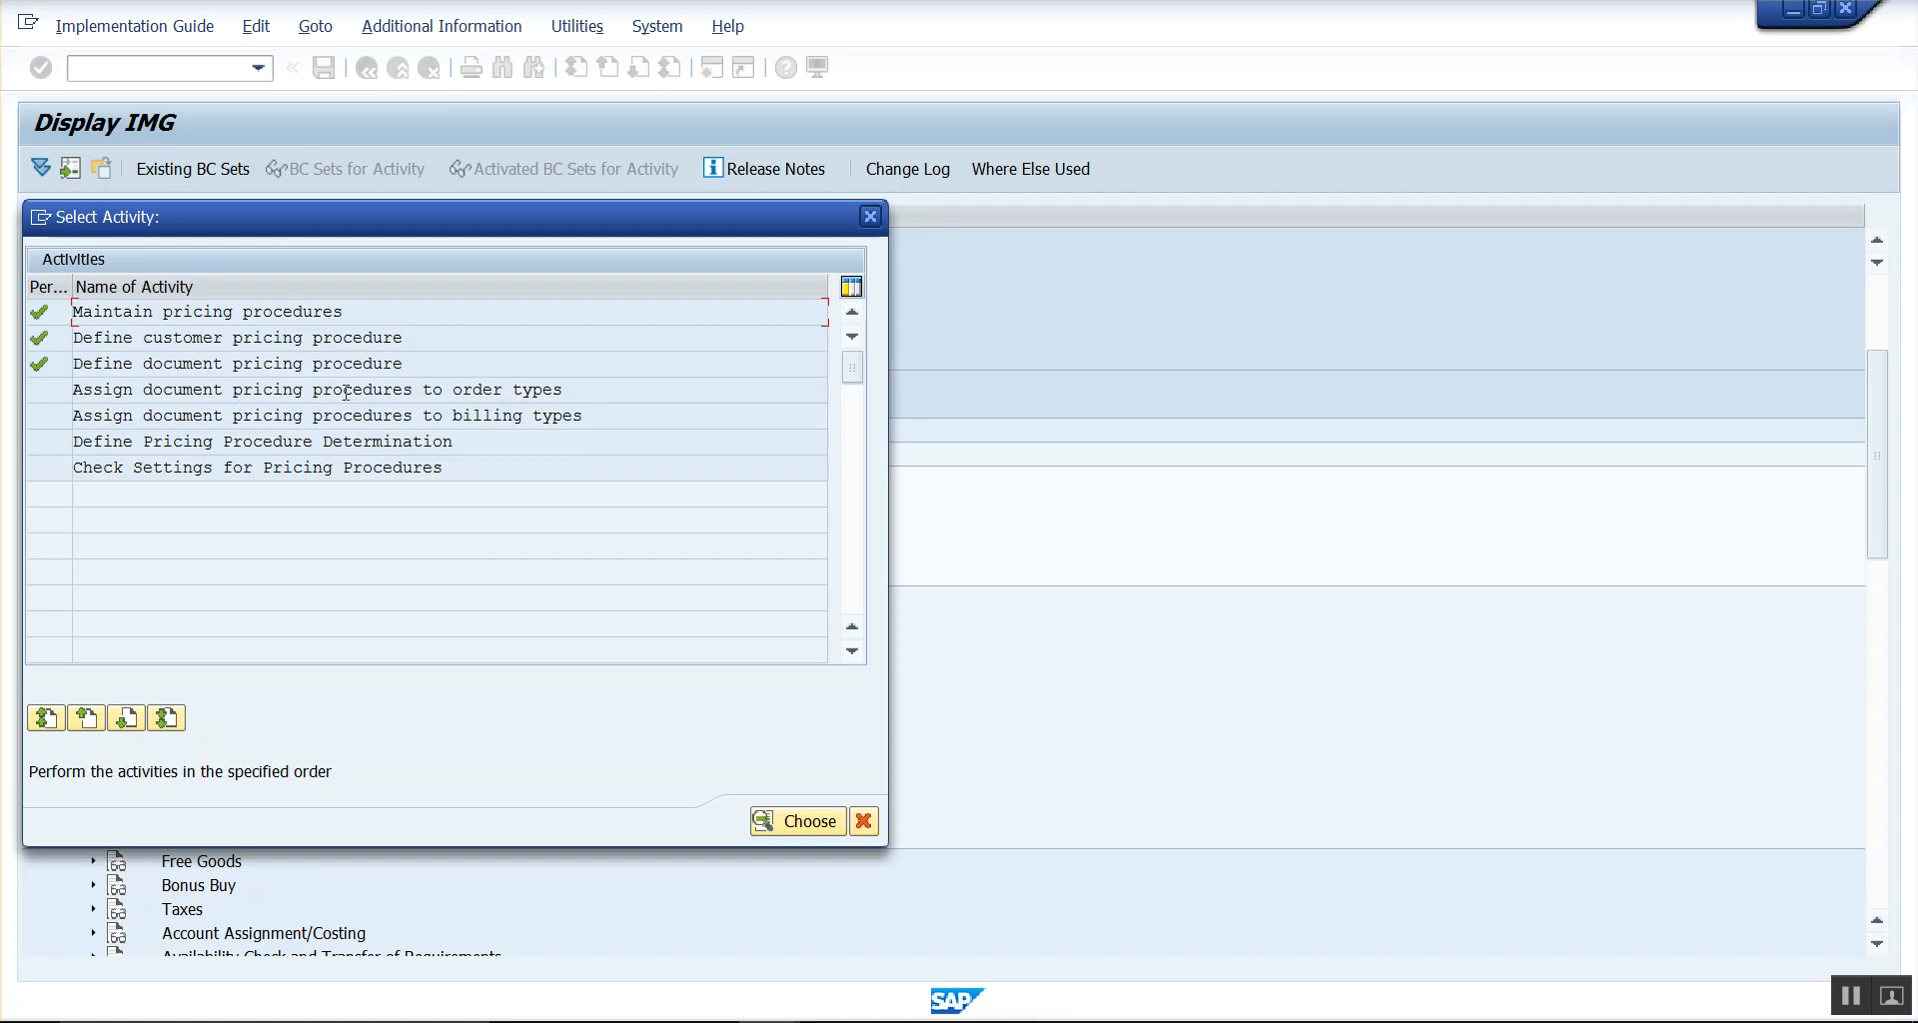
- Open Assign document pricing procedures to order types and locate the DR debit memo request entry
double_click(437, 389)
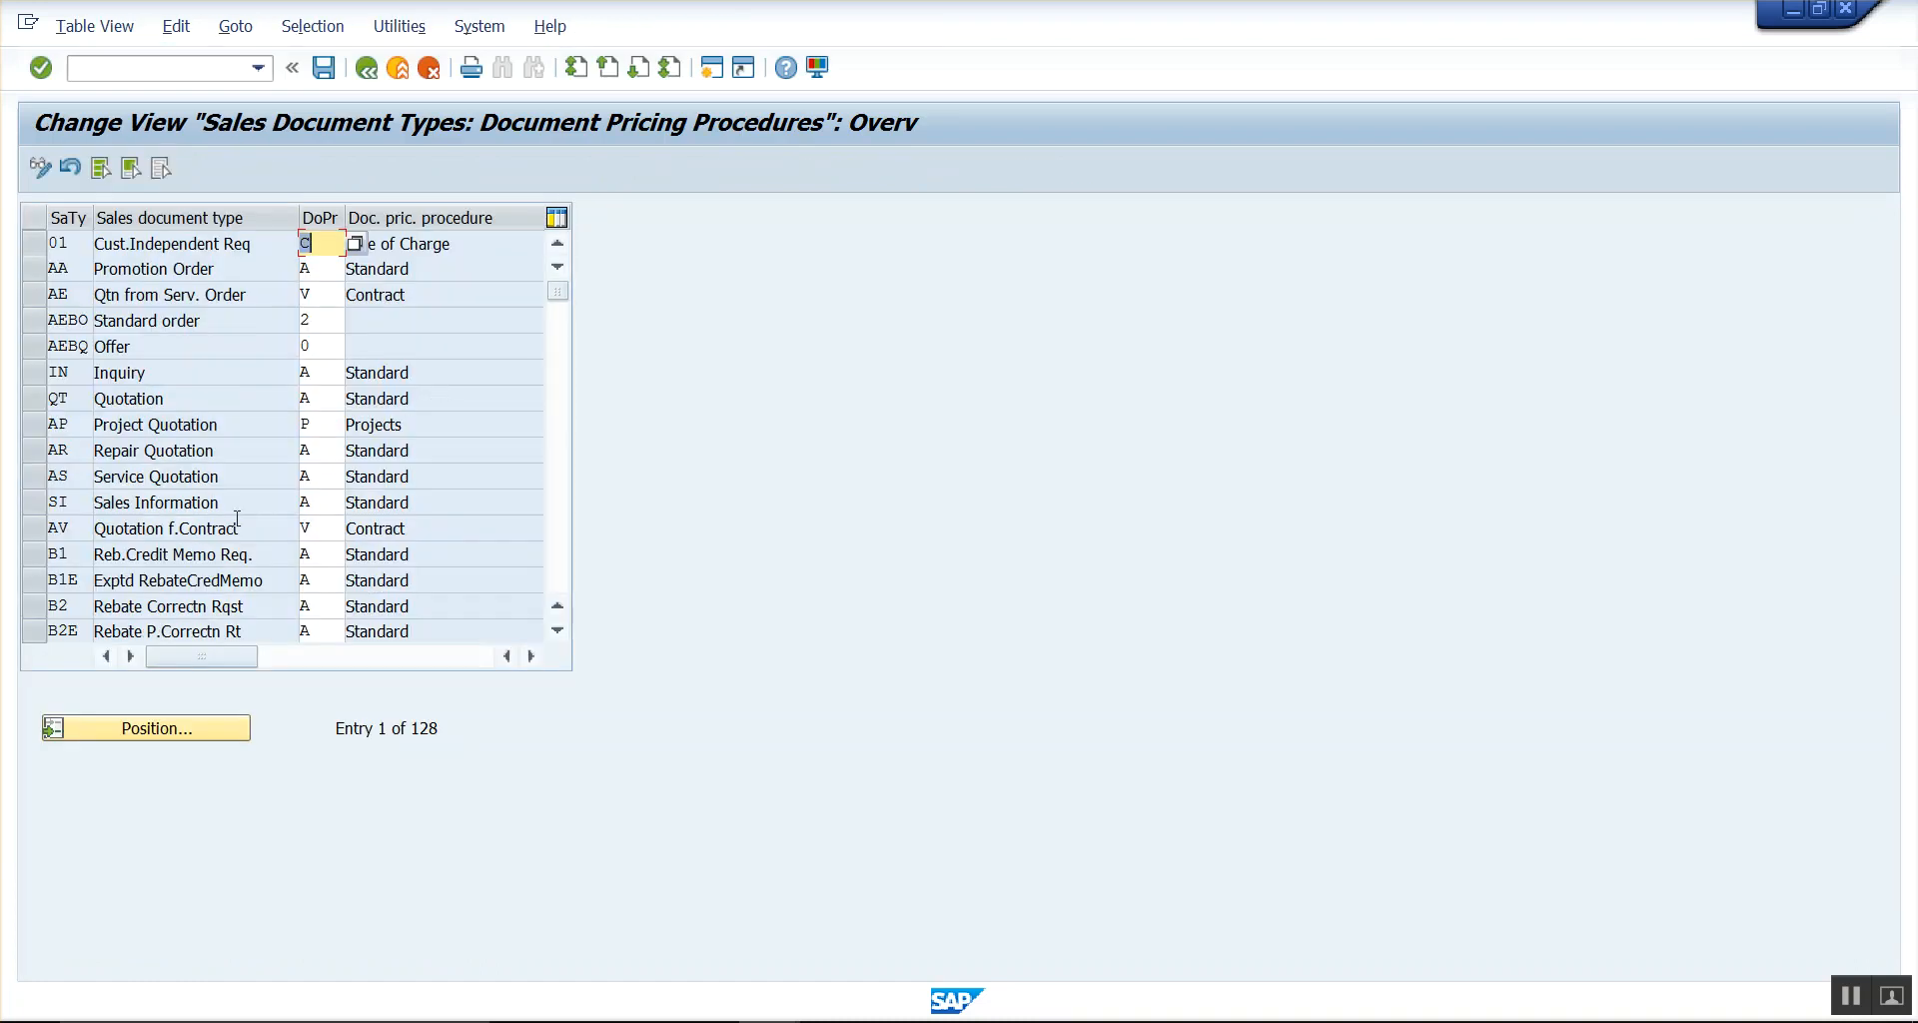
left_click(214, 730)
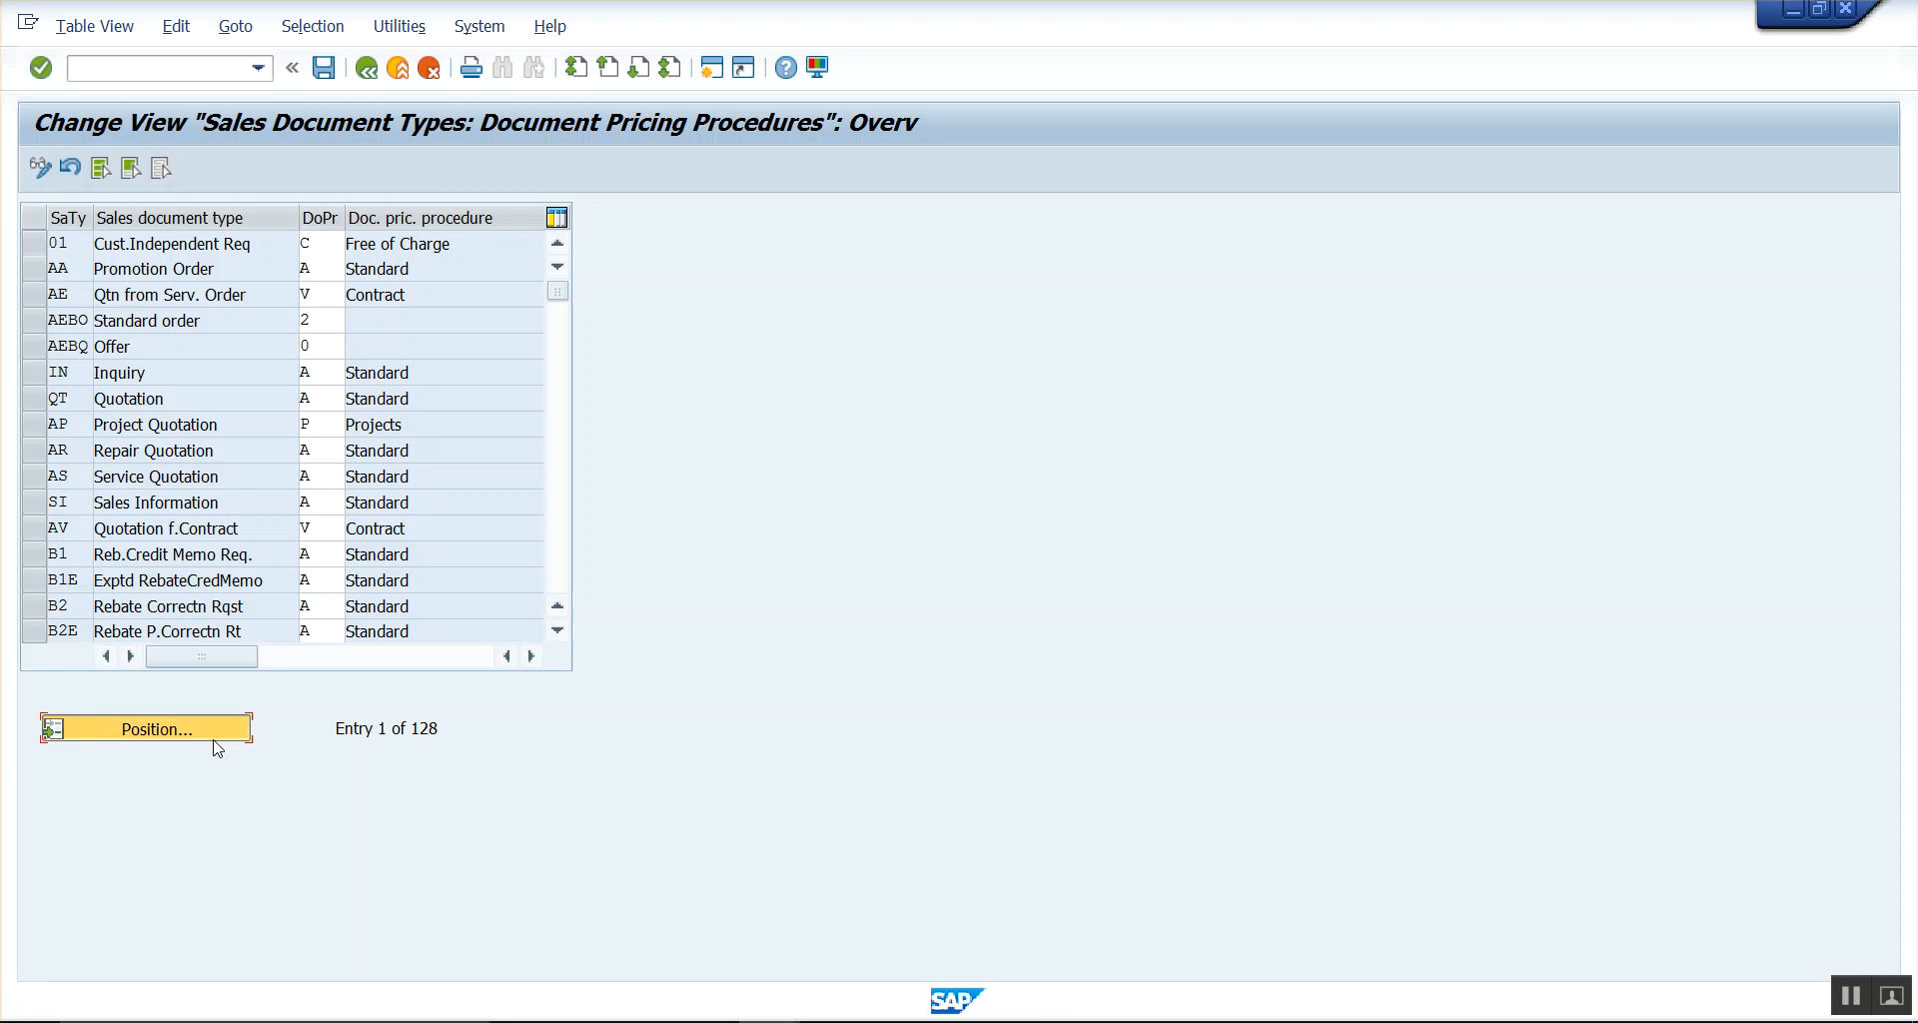
type("DR")
key("Return")
left_click(33, 243)
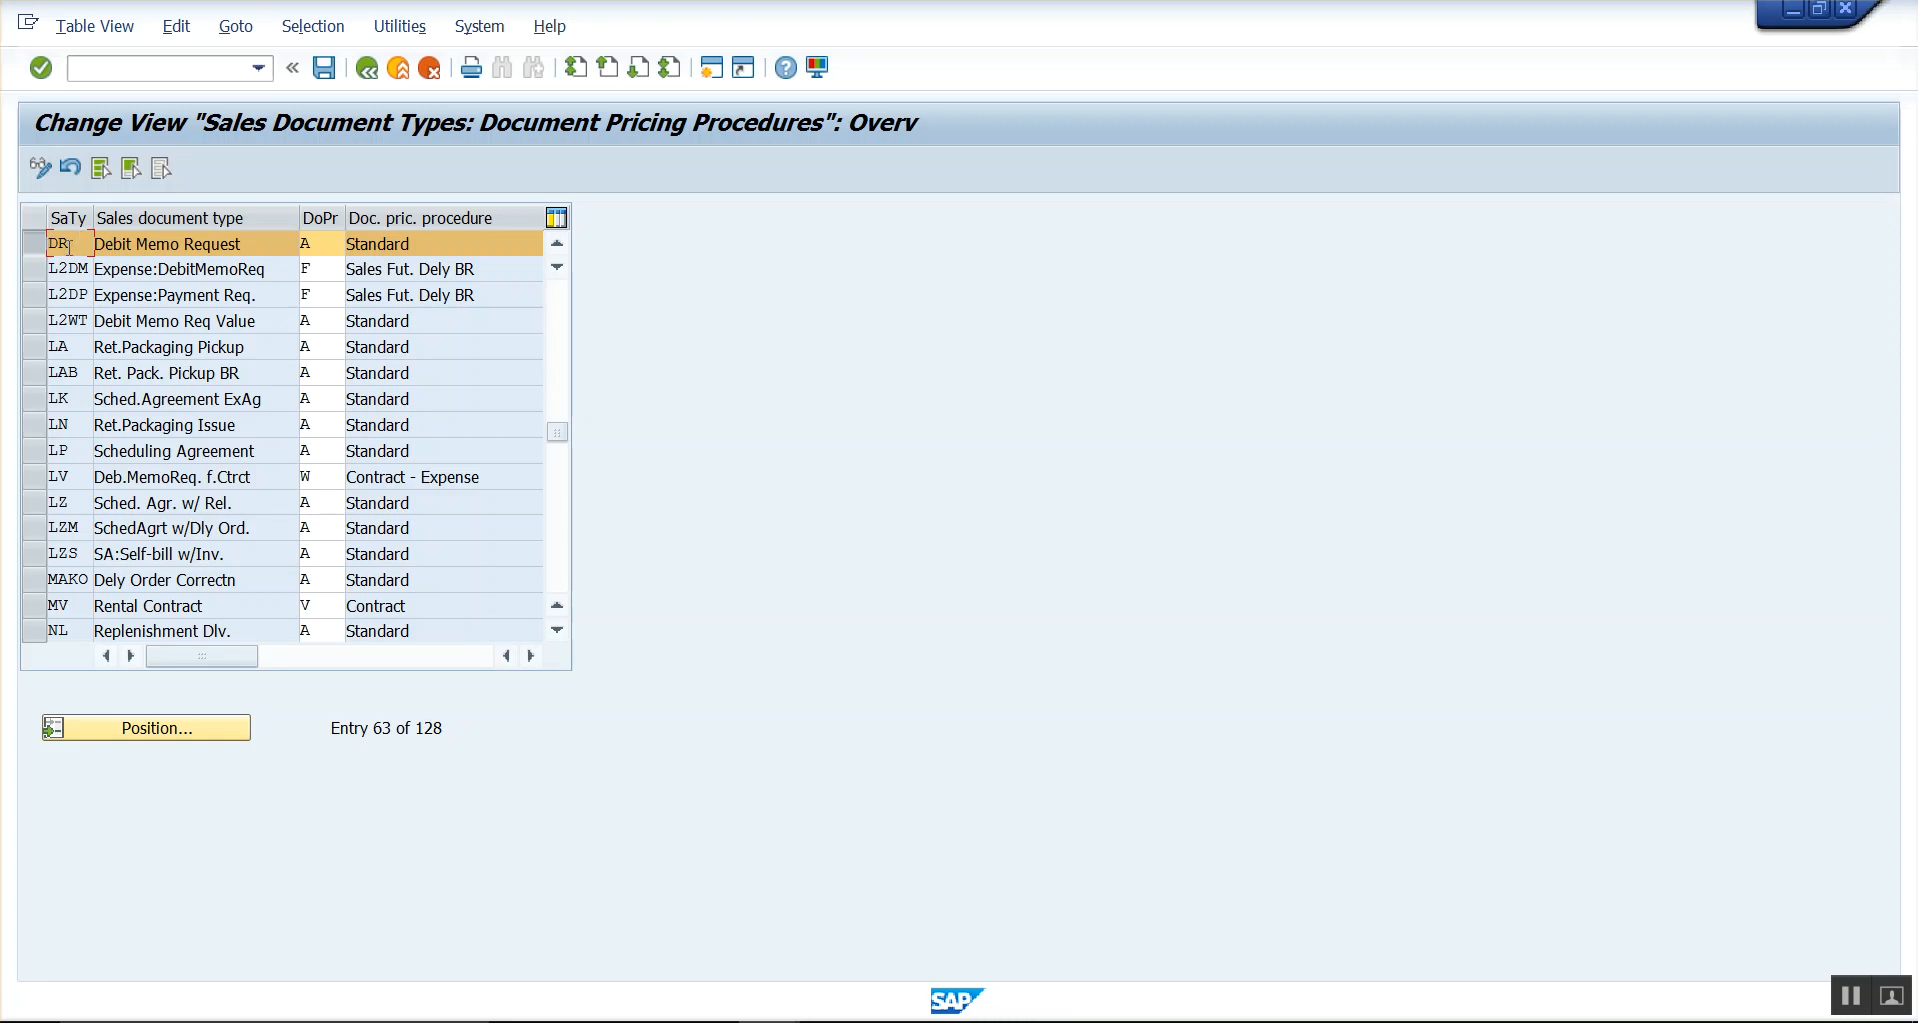
- Examine the possible document pricing procedures for order type DR and close the list without changing the assignment
left_click(332, 243)
left_click(361, 248)
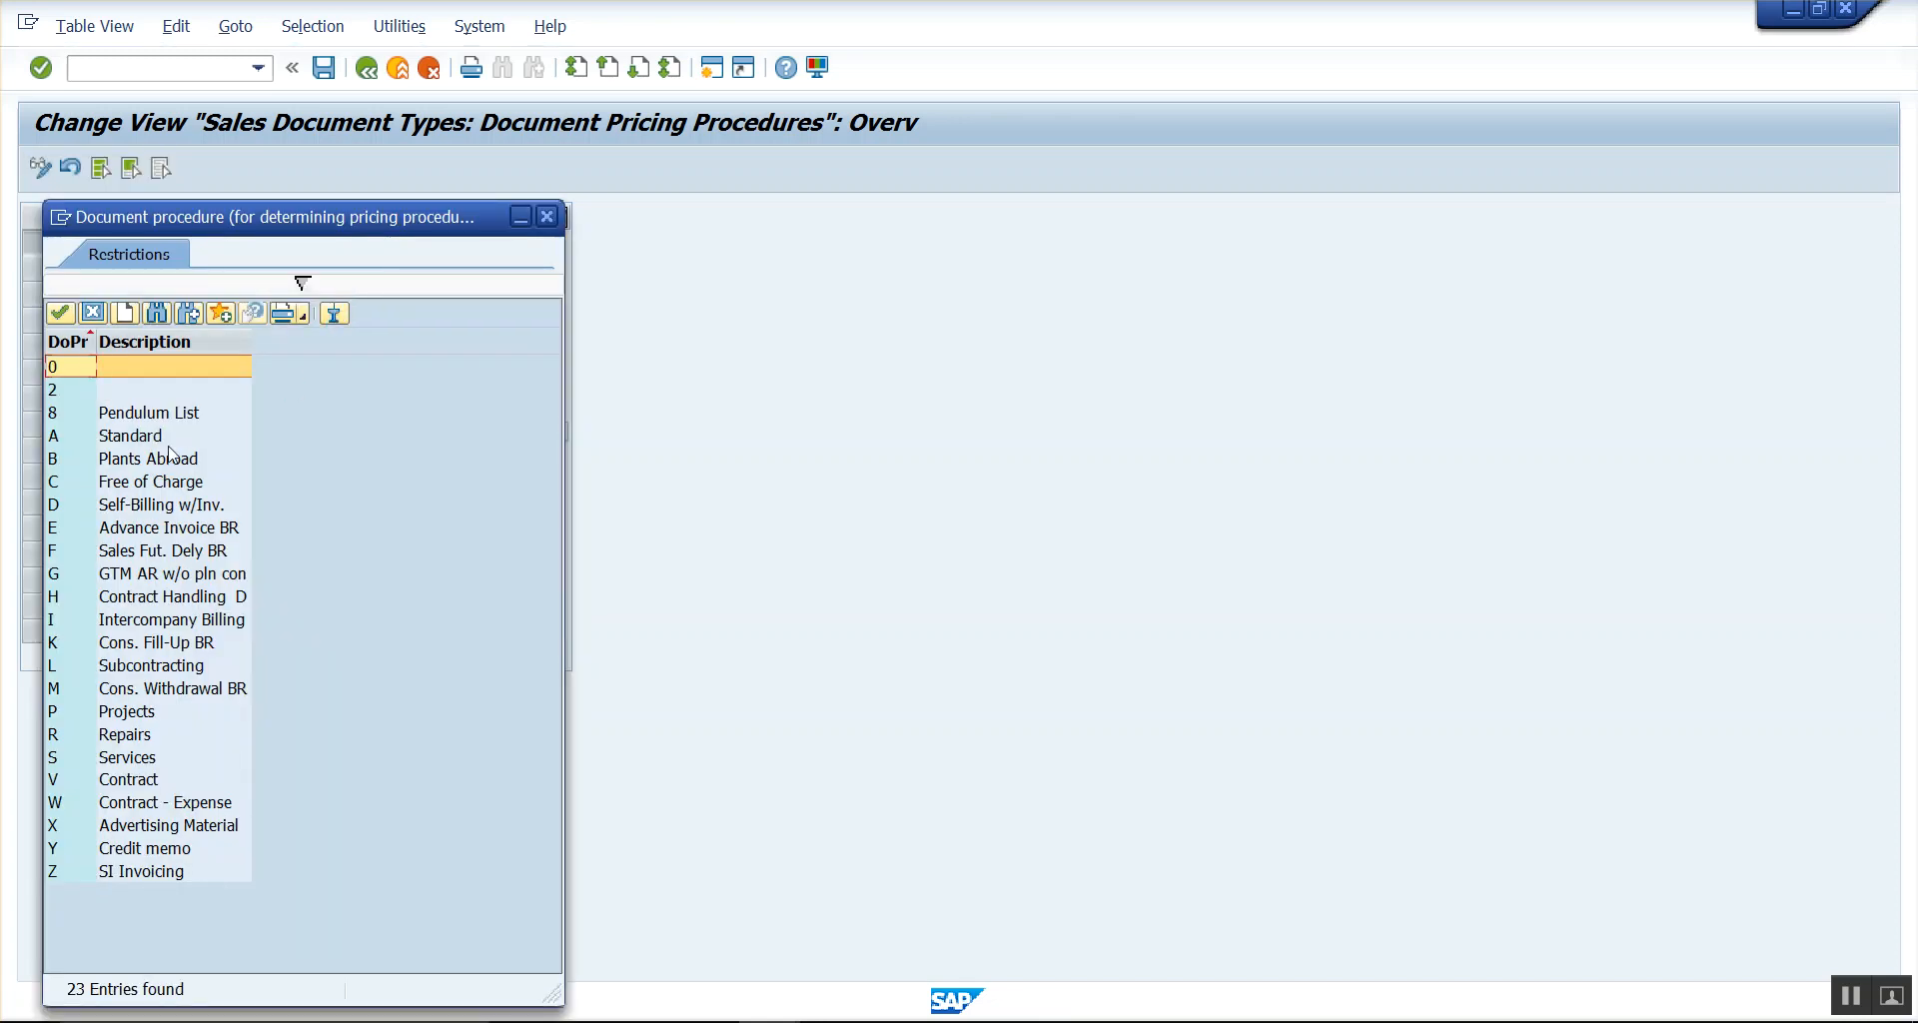
left_click(547, 216)
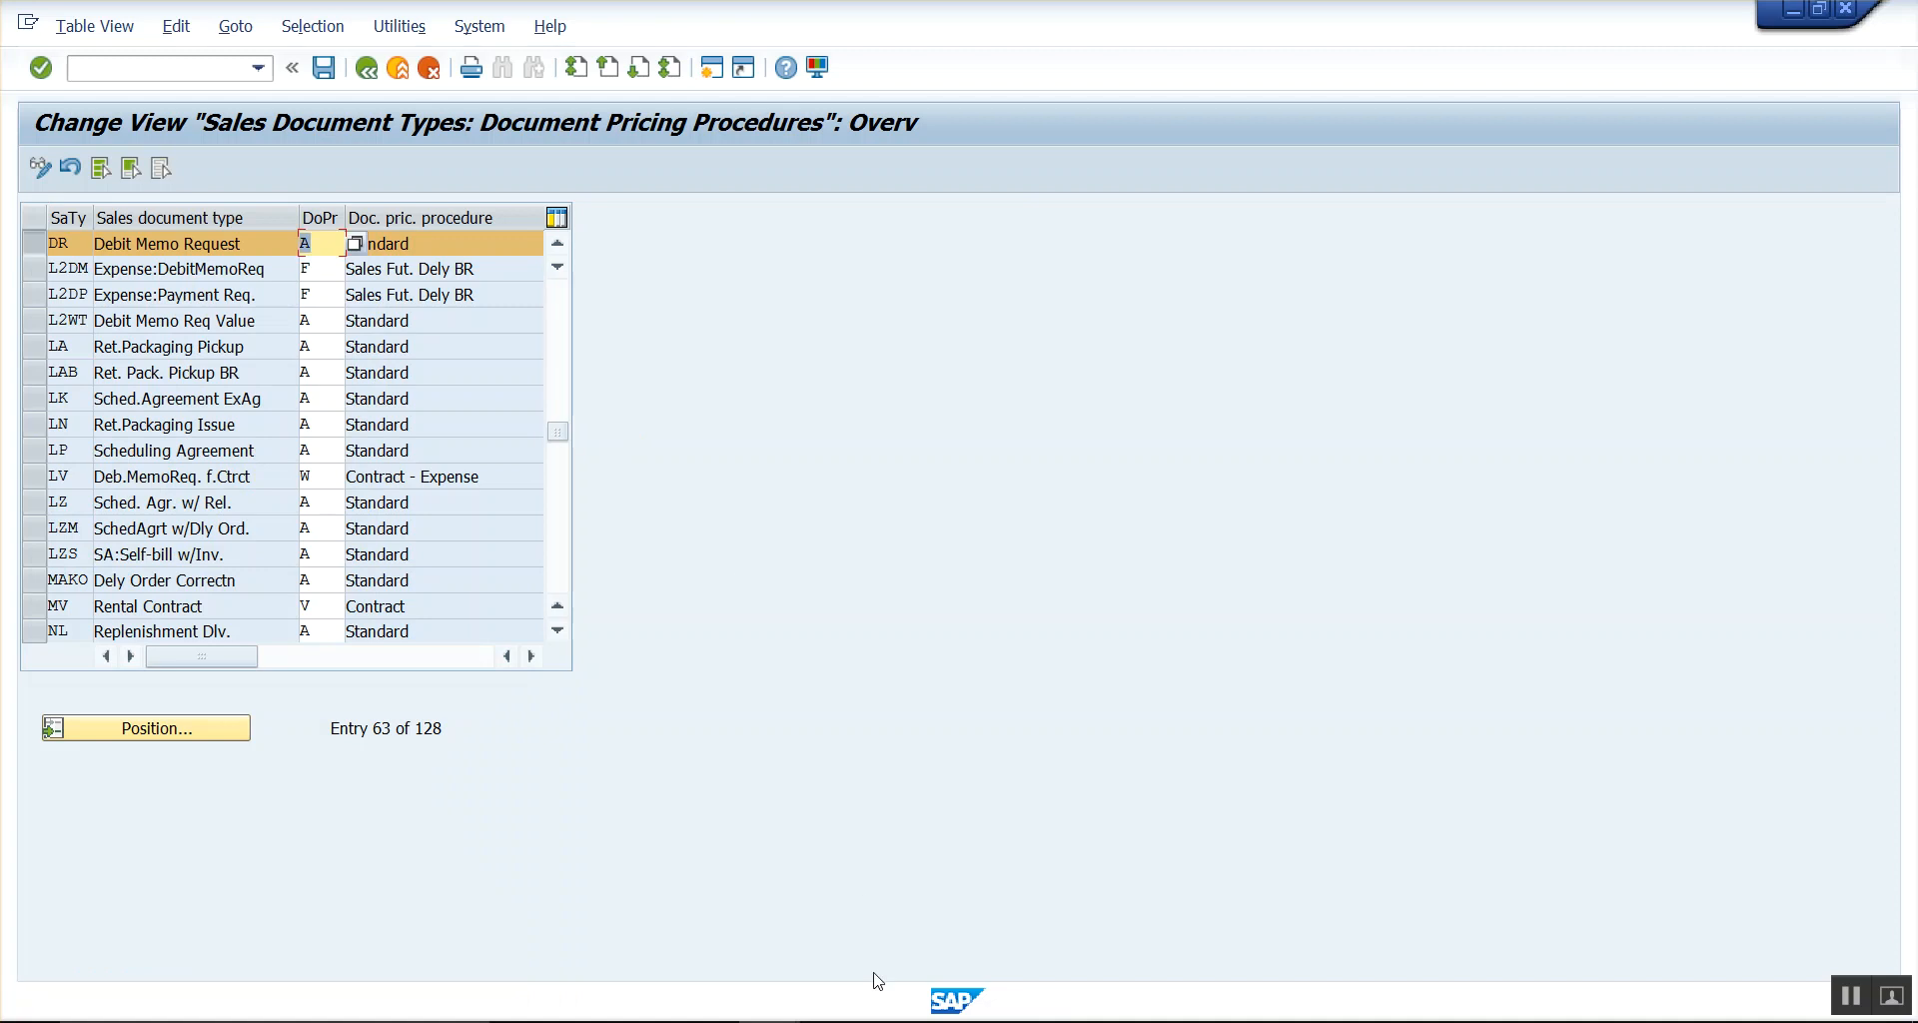
- Record document pricing procedure A for DR in the Notepad notes, then close the order type assignment view in SAP
left_click(887, 1020)
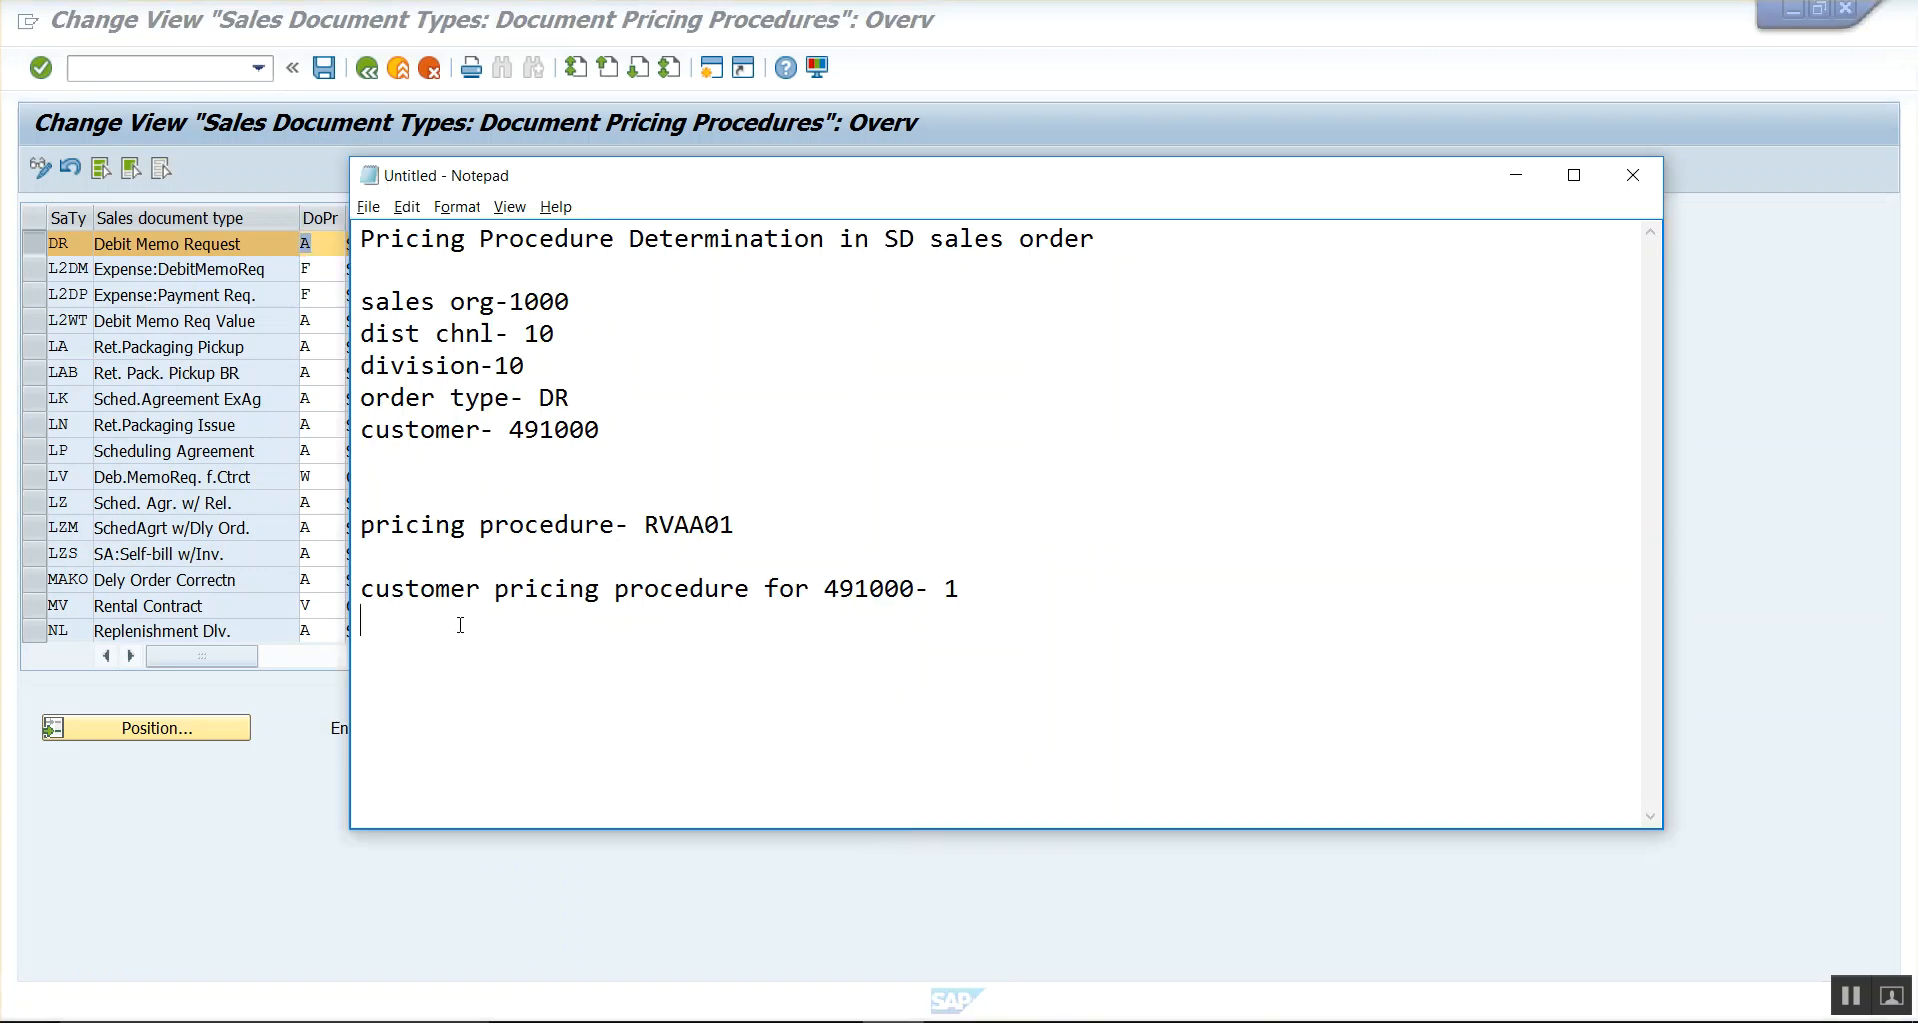
type("document pricing pro")
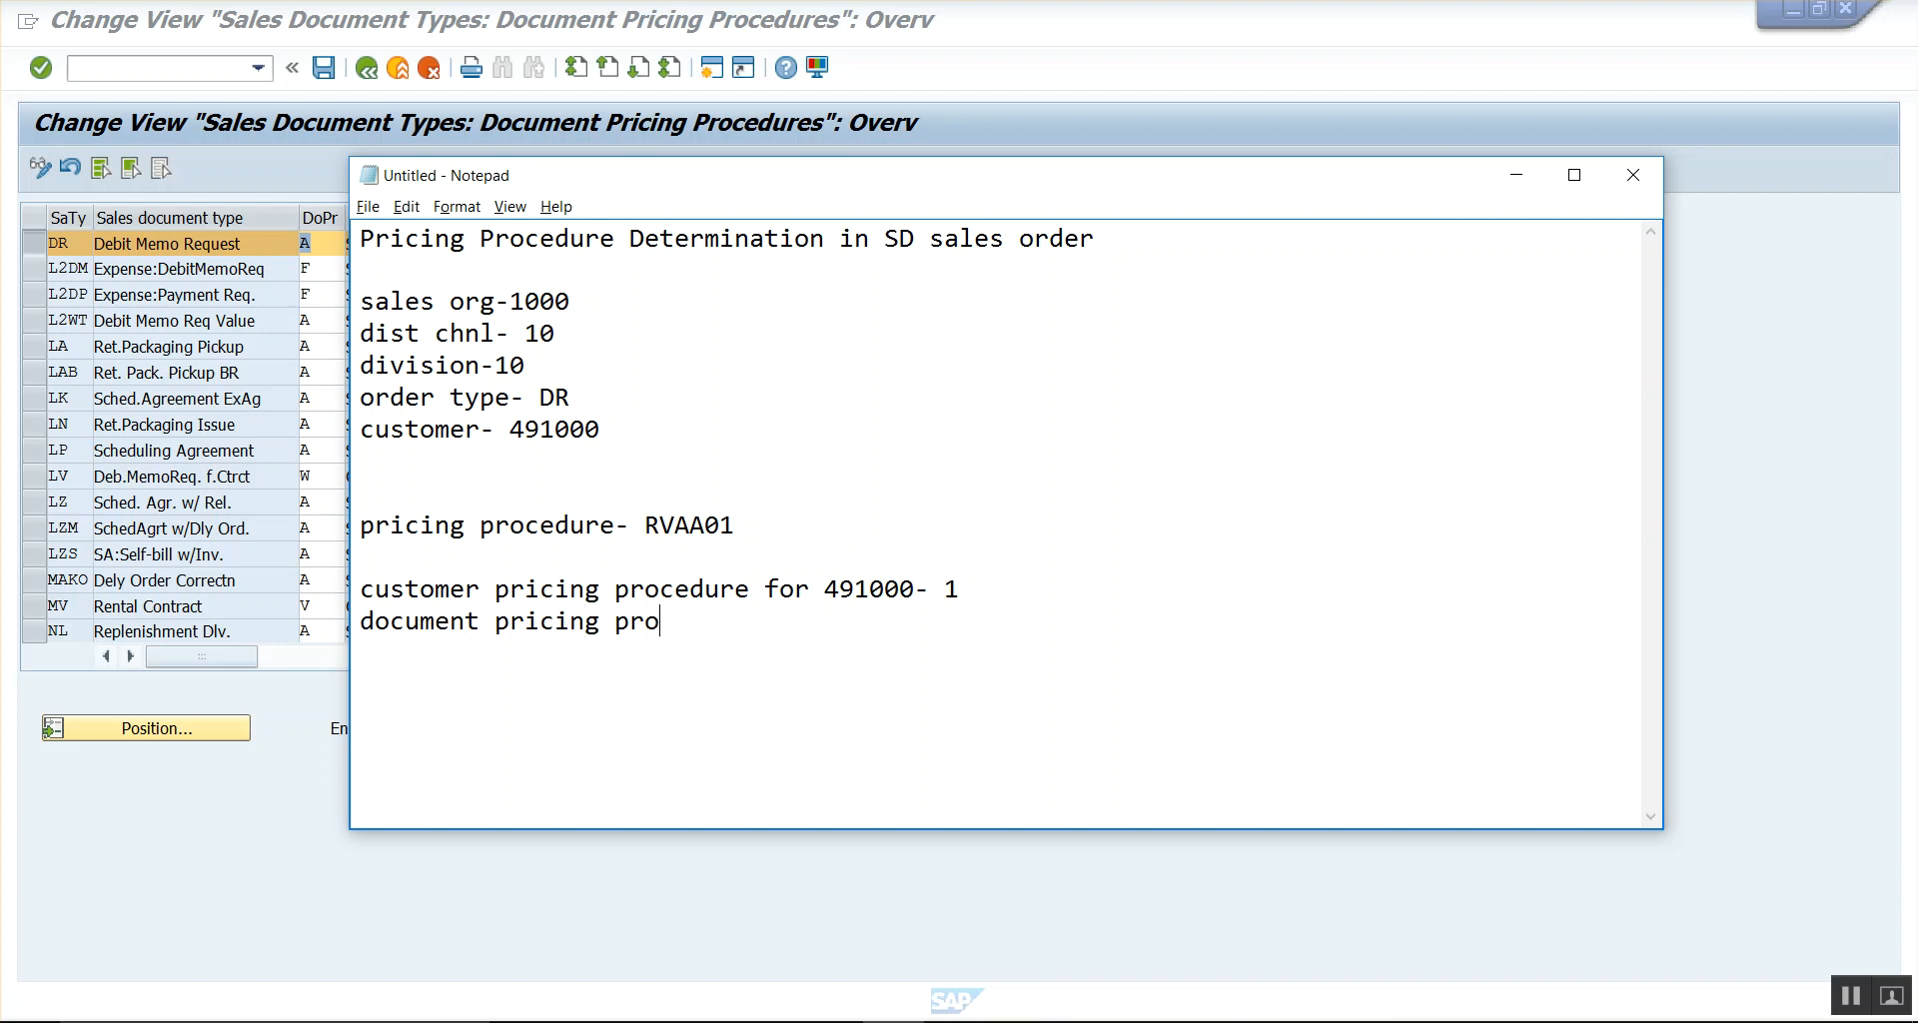
type("cedure for D")
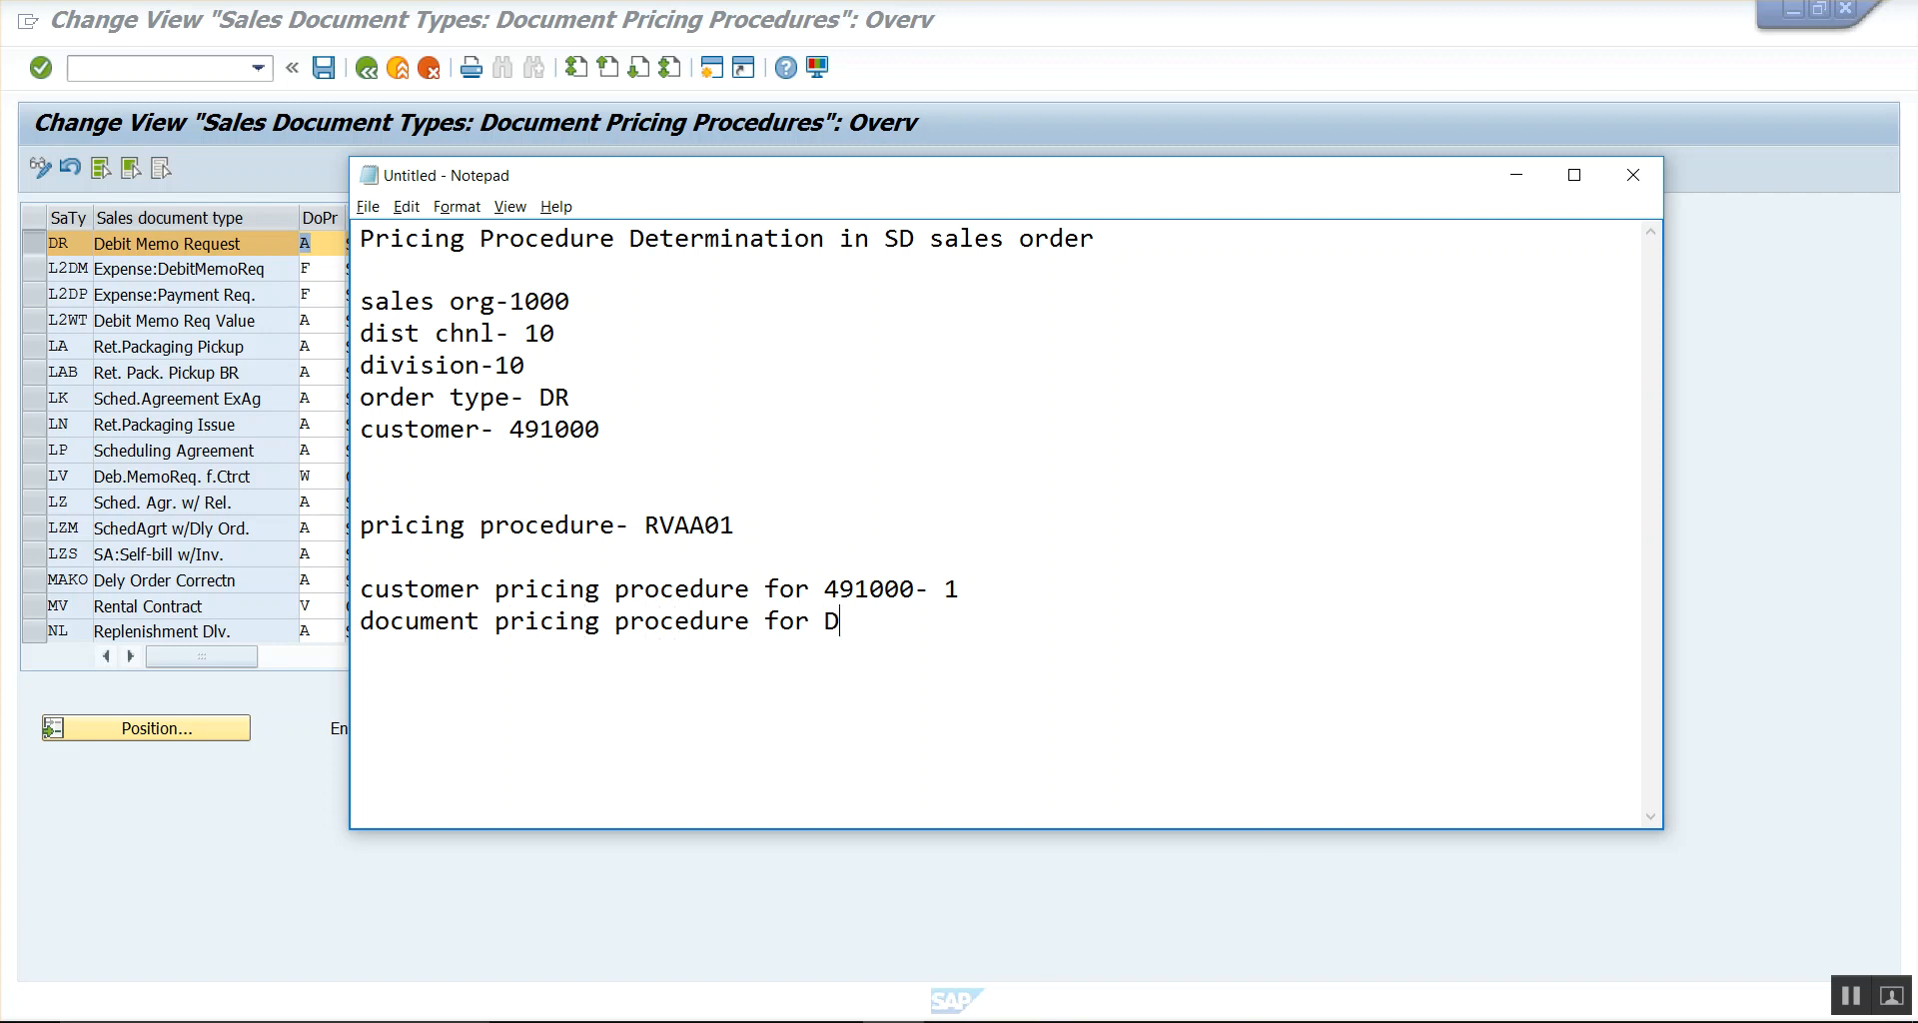
type("R- A")
key("alt+Tab")
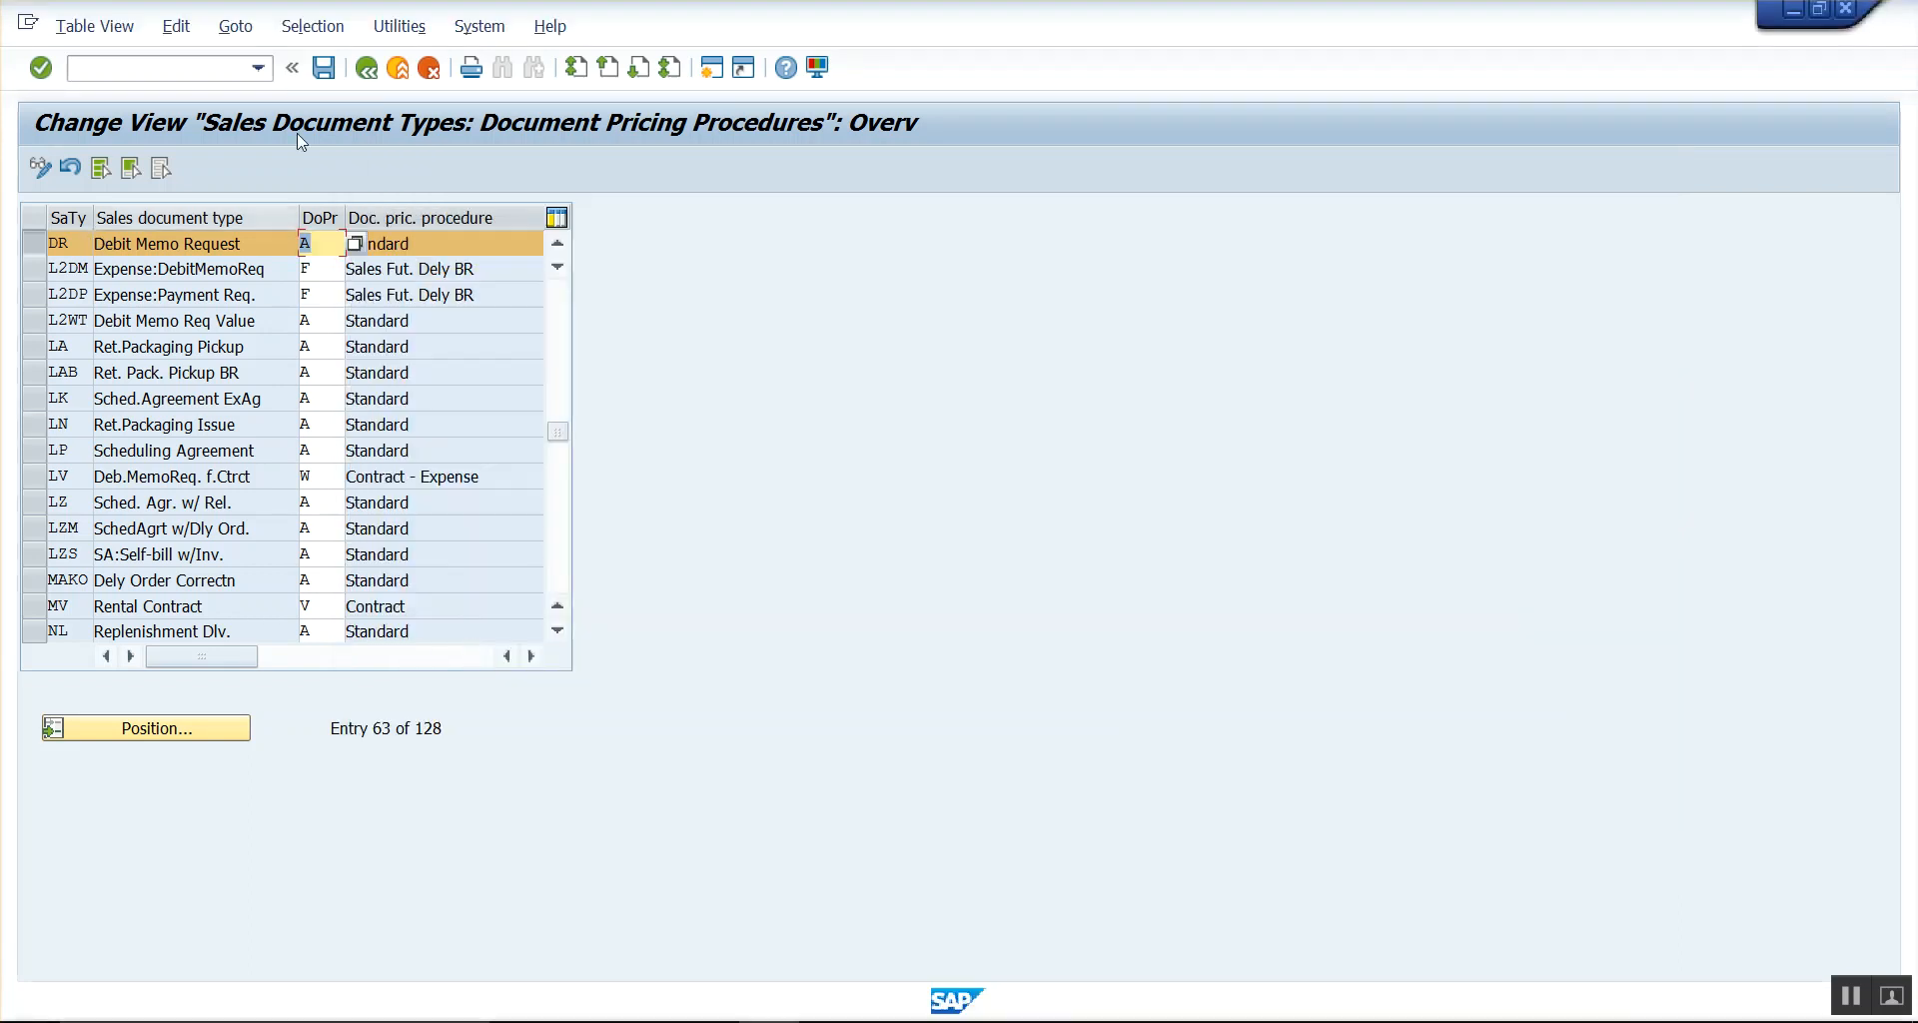
left_click(367, 67)
- Copy the sales org, distribution channel and division lines in Notepad to above the customer pricing procedure line, then return to SAP
key("alt+Tab")
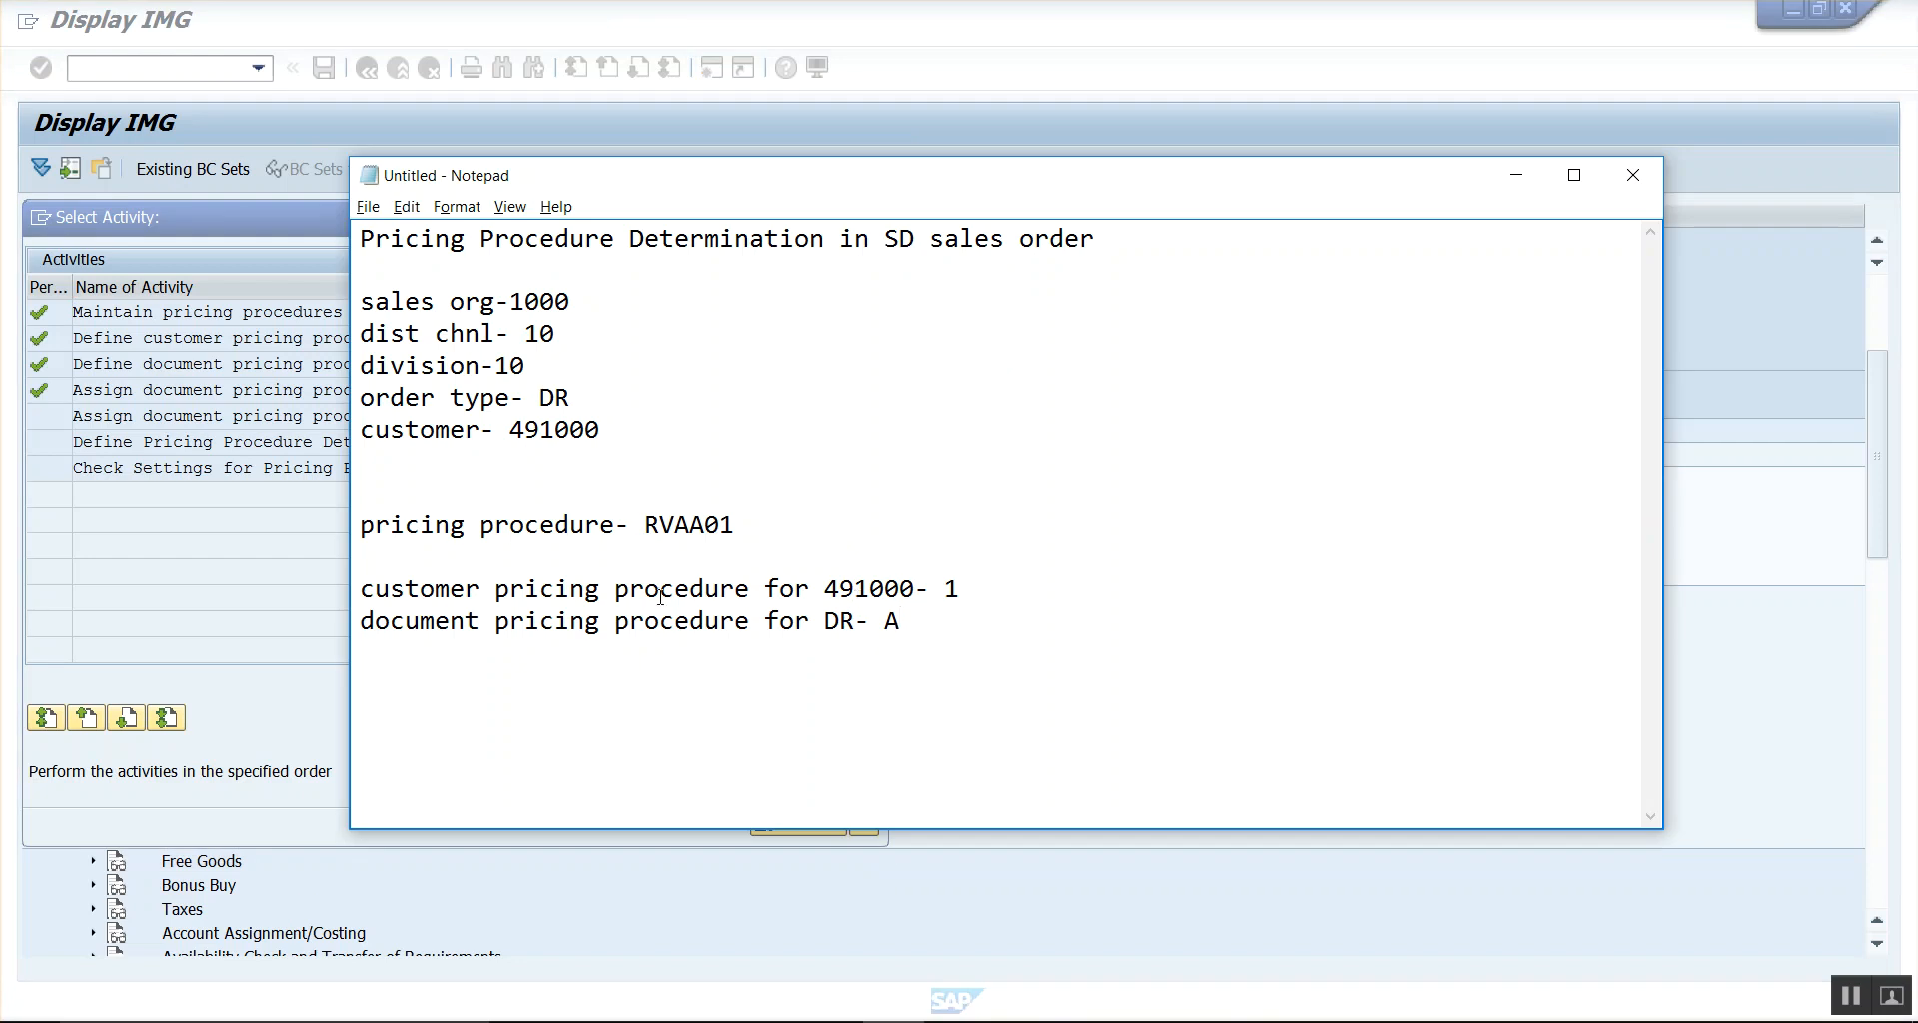
left_click(916, 632)
key("alt+Tab")
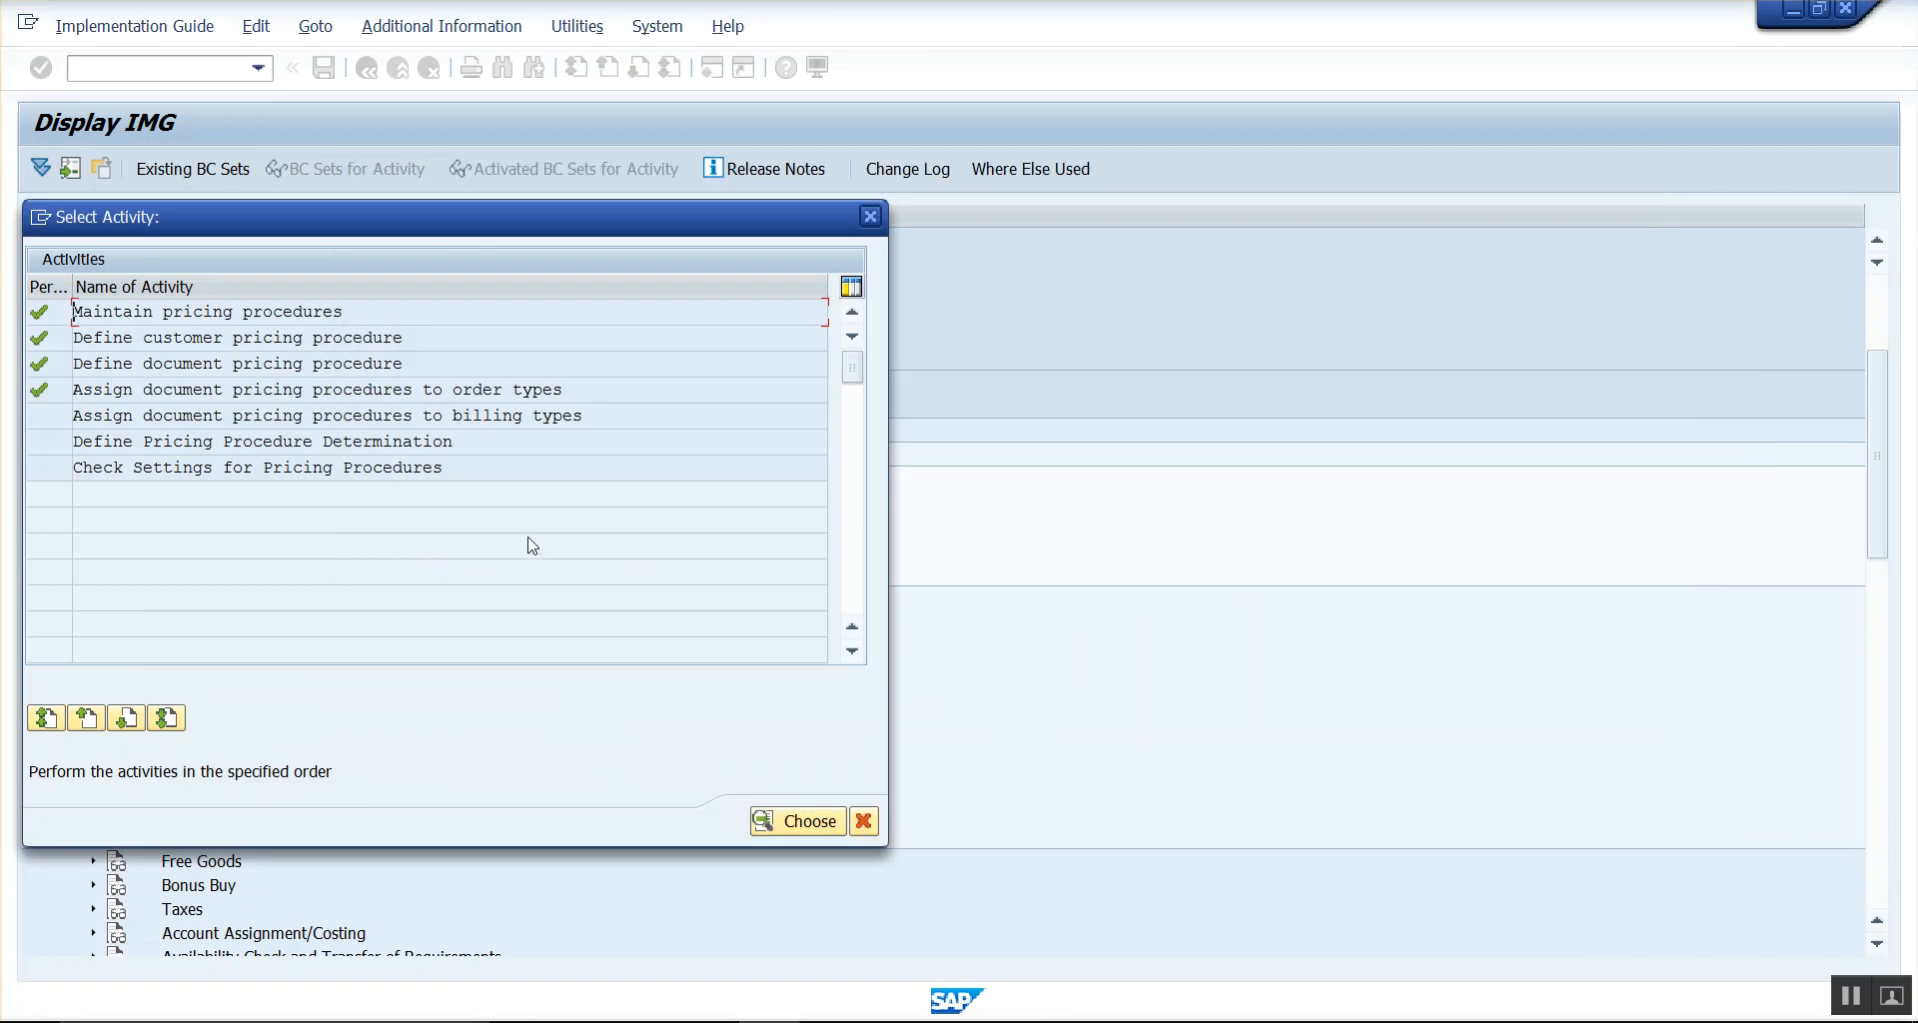
key("alt+Tab")
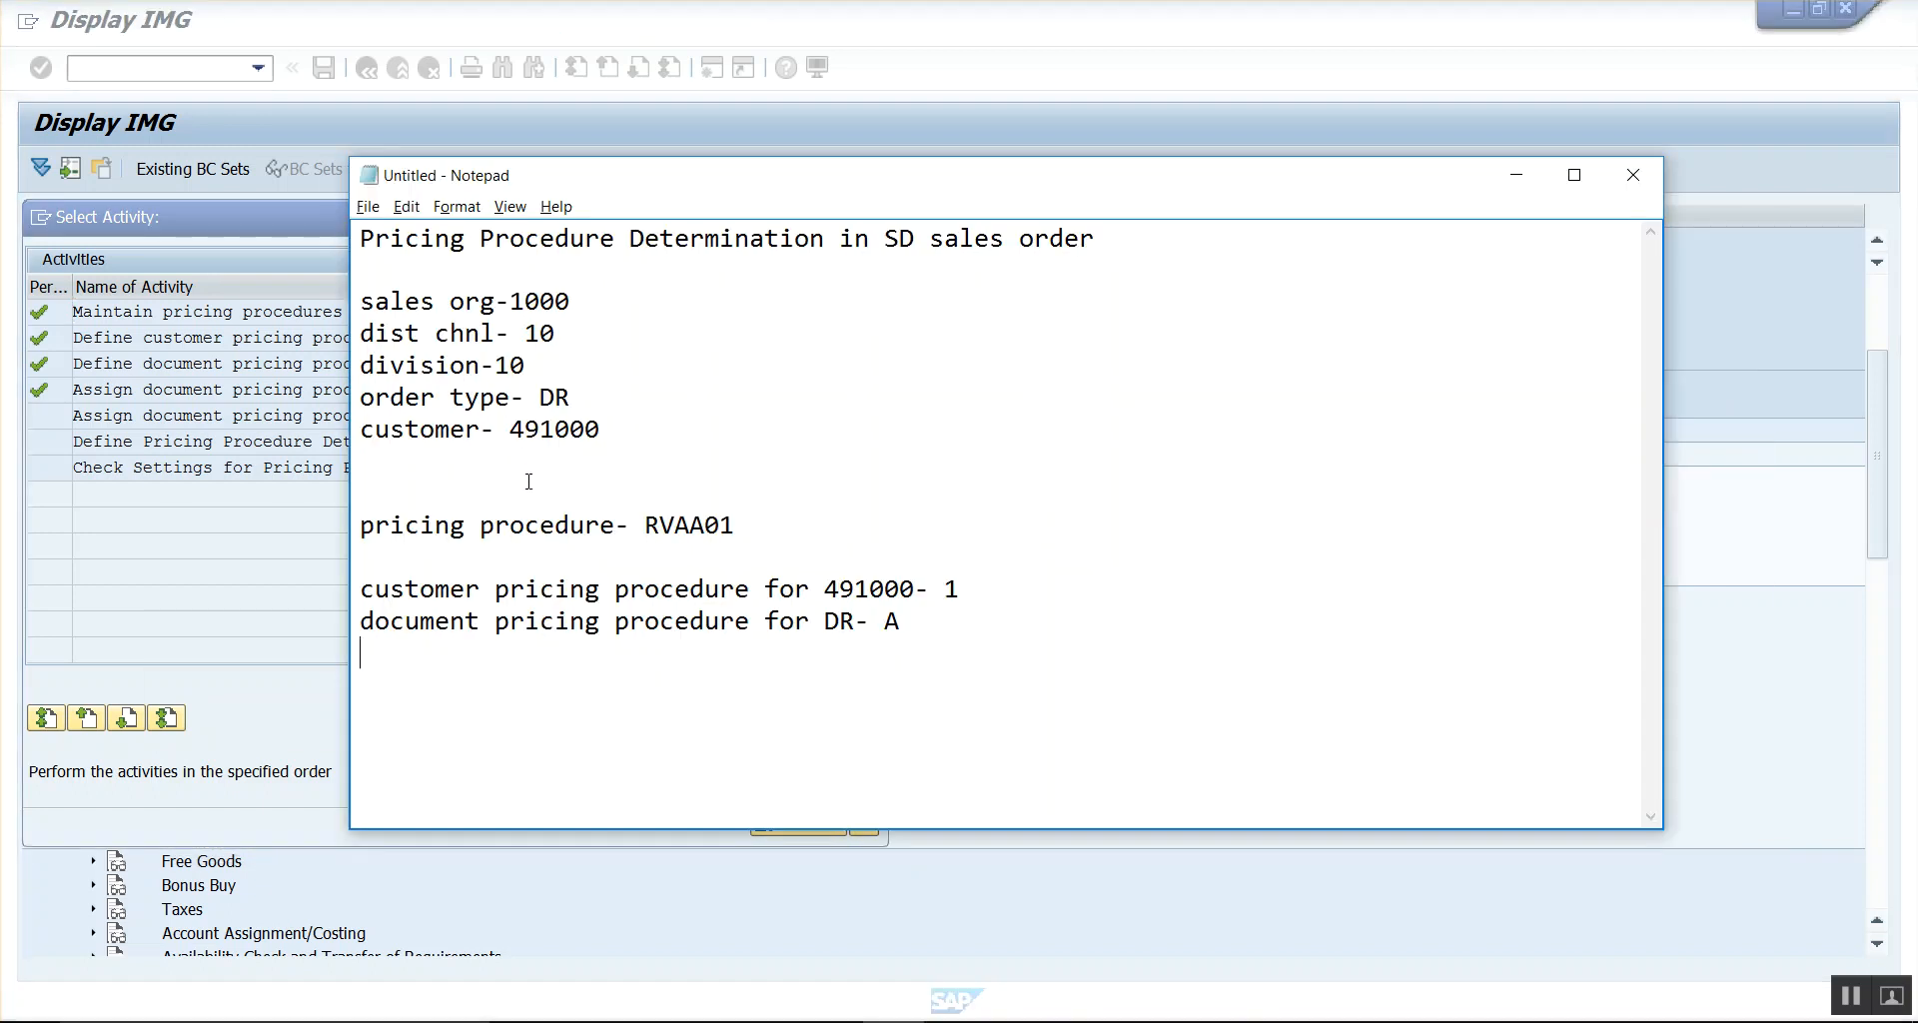
left_click(589, 391)
left_click(578, 669)
left_click_drag(542, 369, 374, 280)
key("ctrl+c")
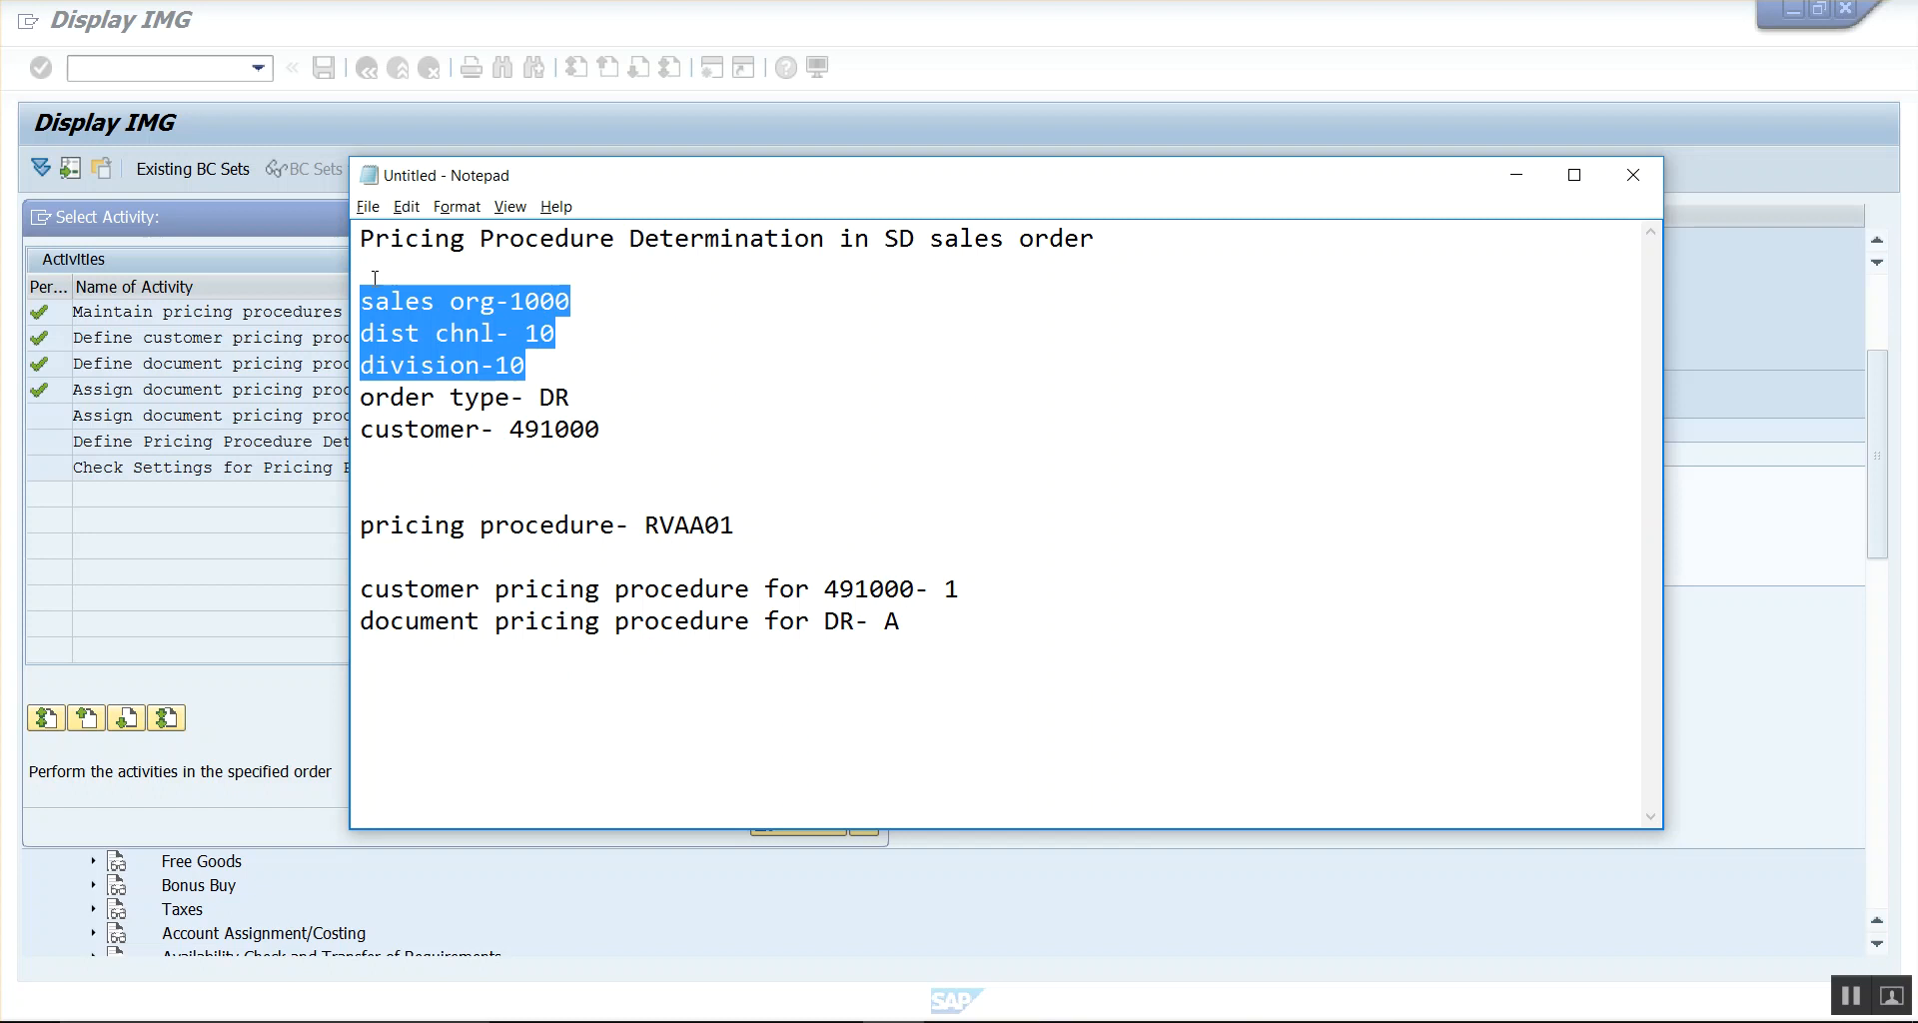
left_click(476, 557)
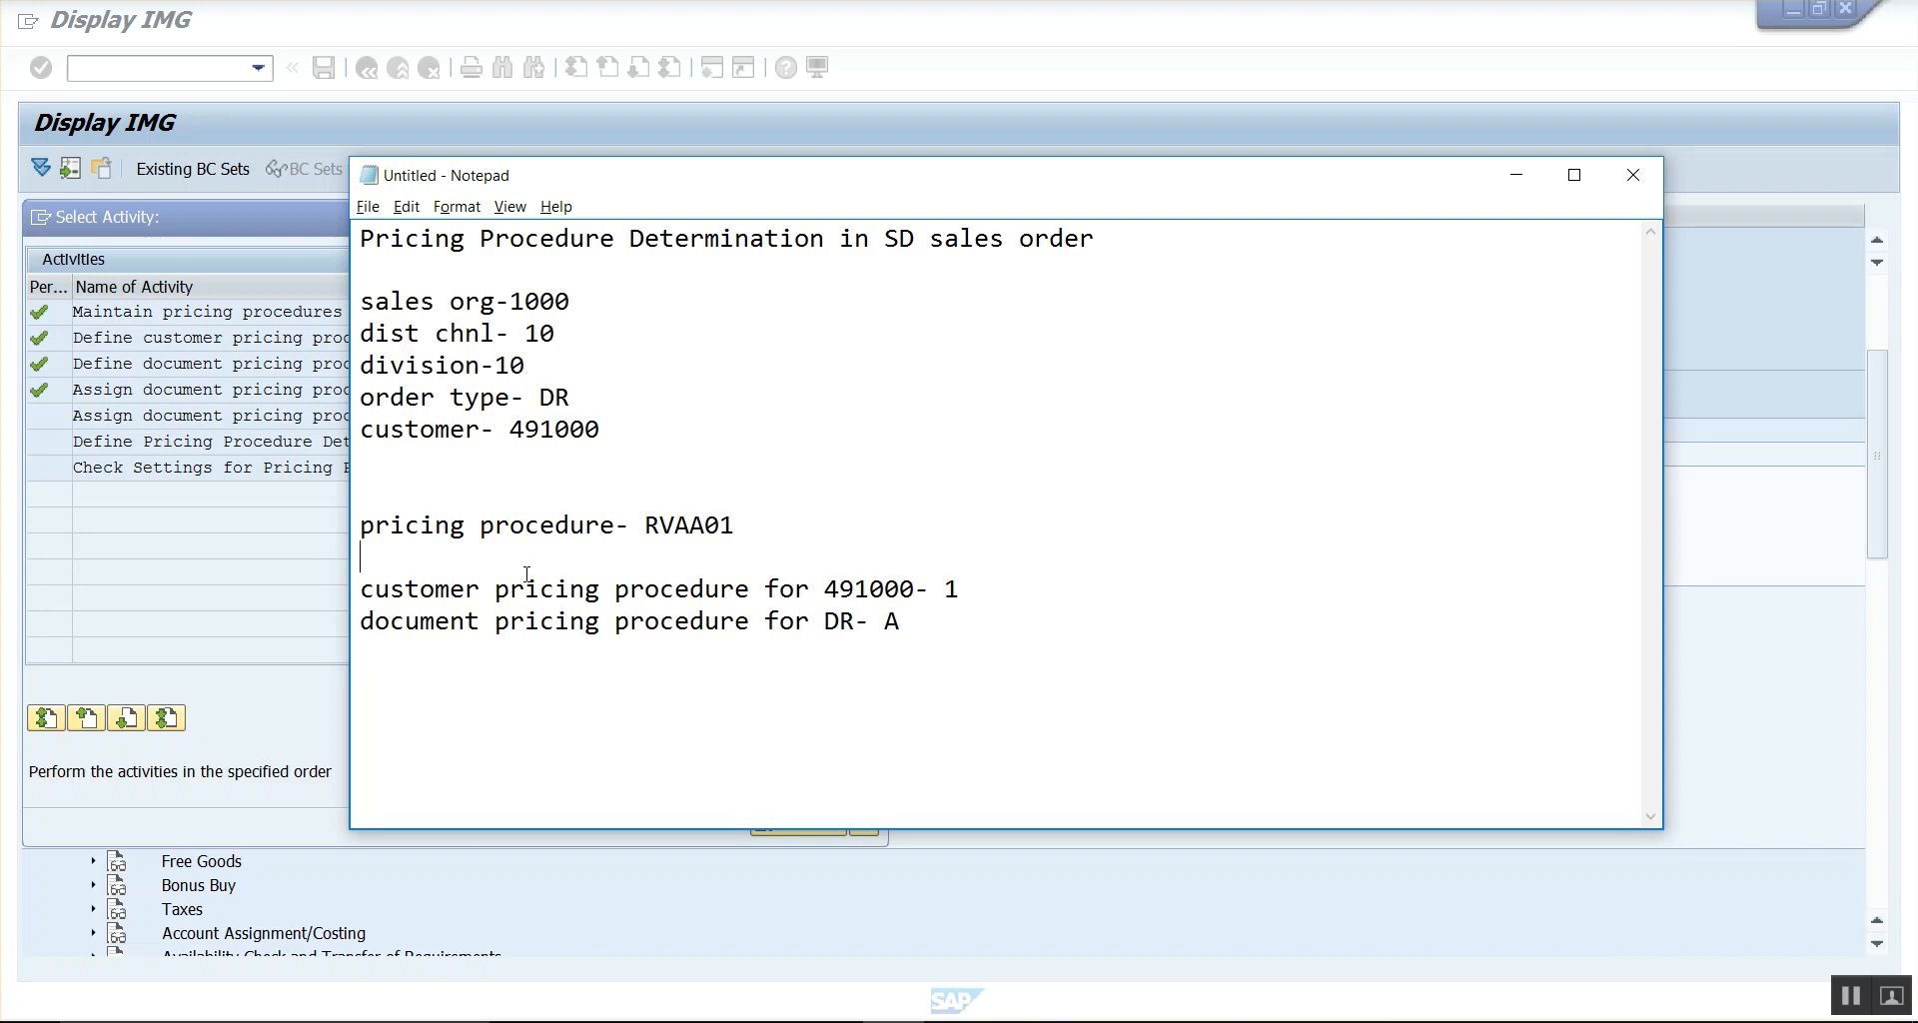
key("Return")
key("ctrl+v")
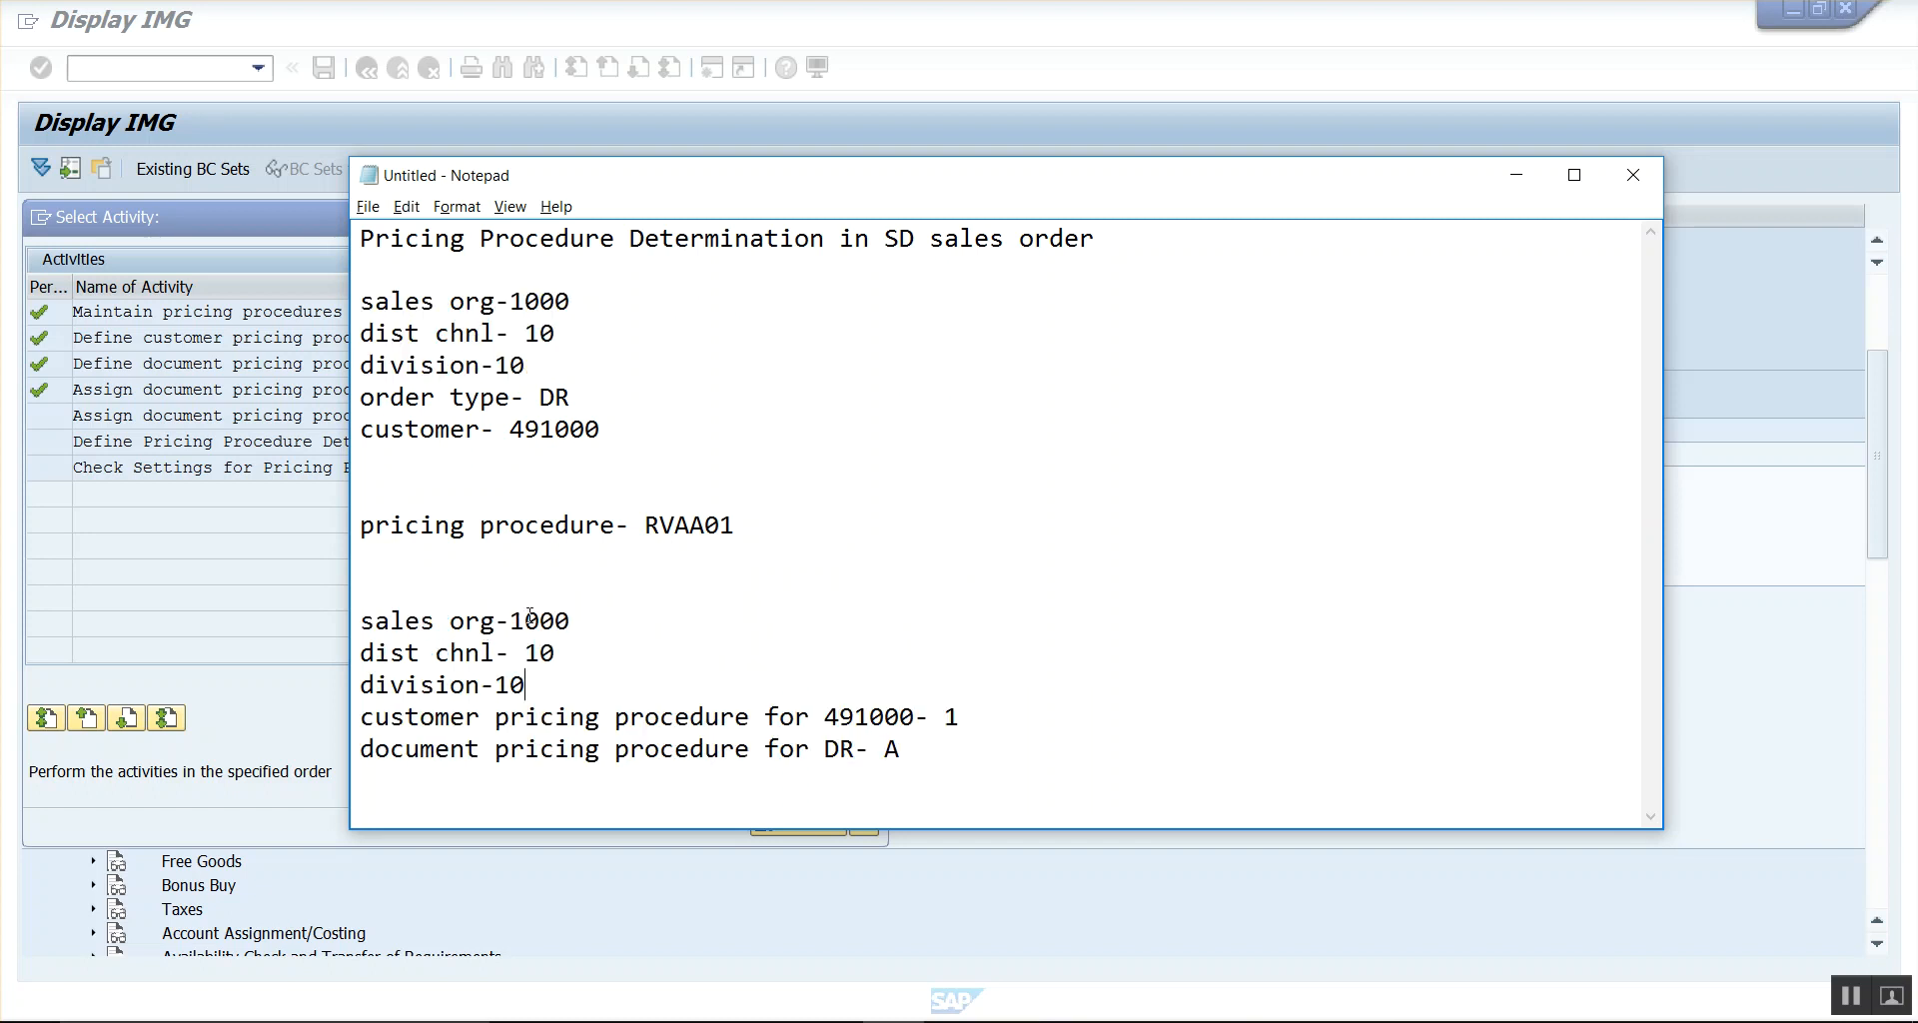
key("alt+Tab")
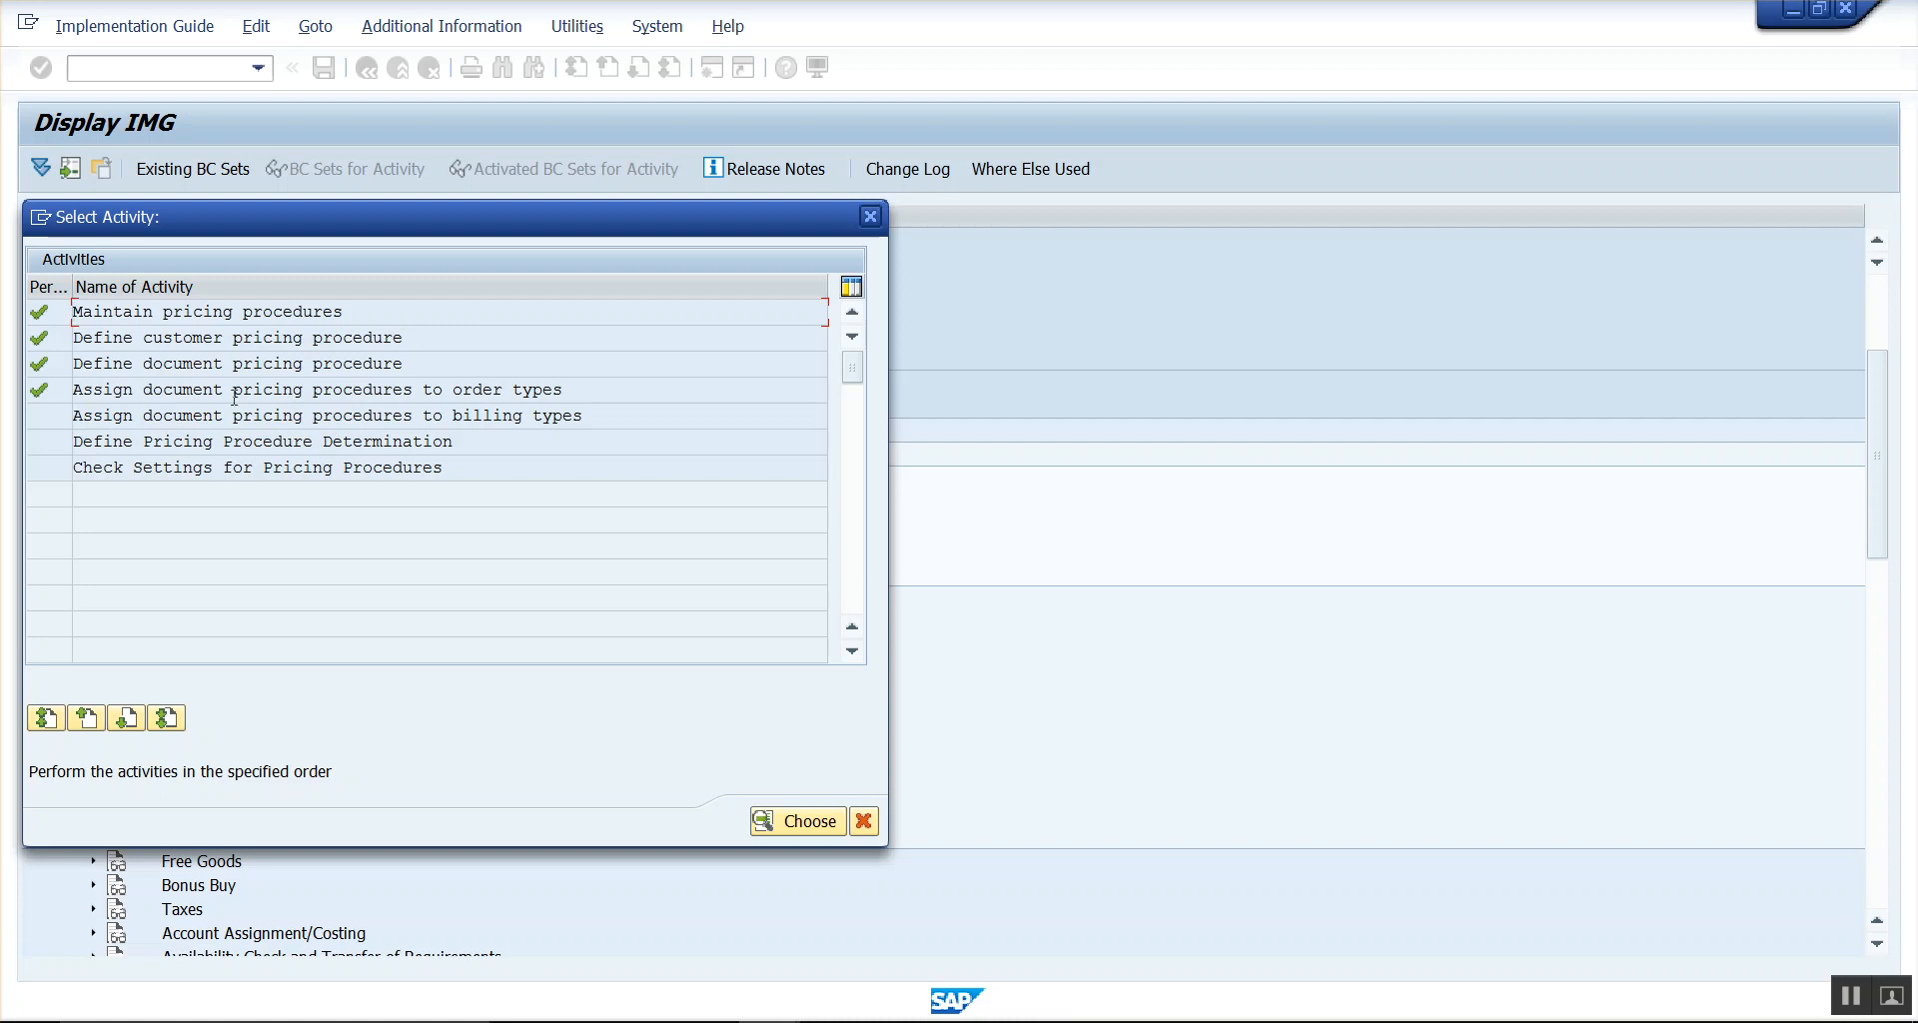
- Open Define Pricing Procedure Determination and widen the document and customer pricing procedure columns while reviewing the key fields
left_click(475, 450)
double_click(486, 444)
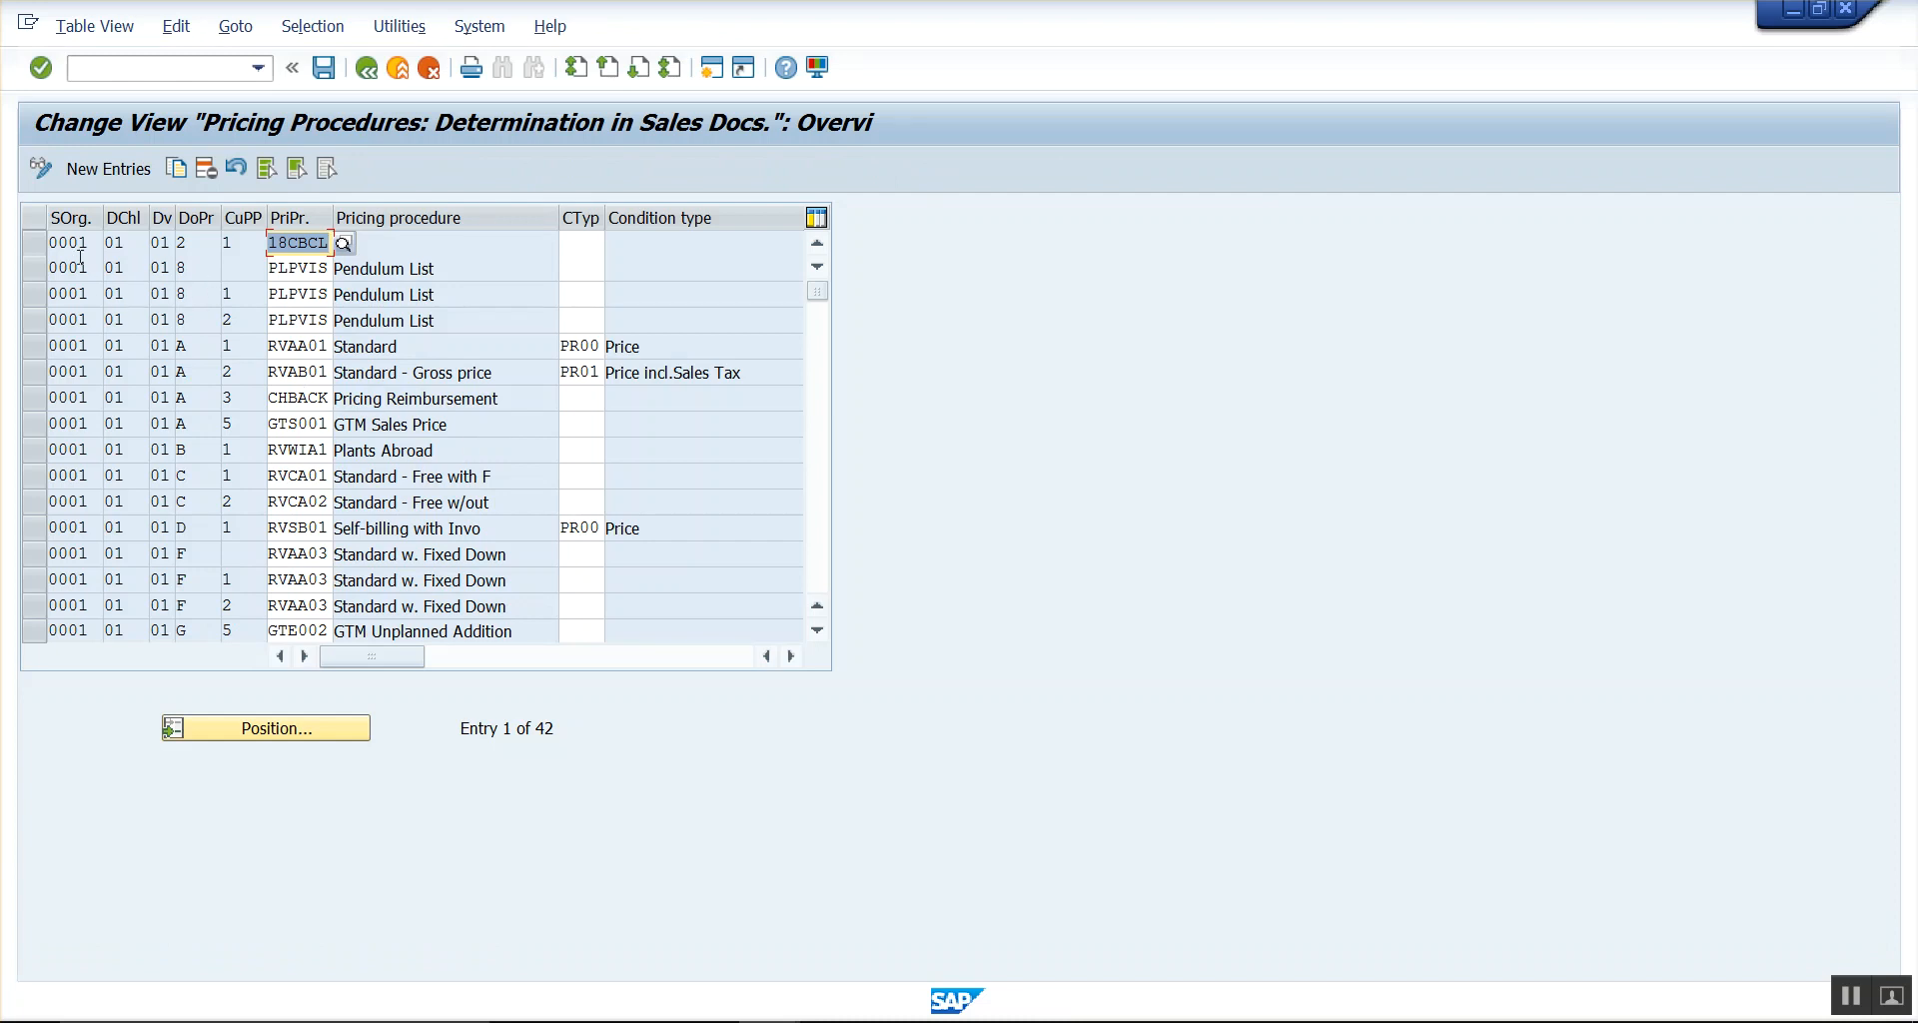
left_click(82, 244)
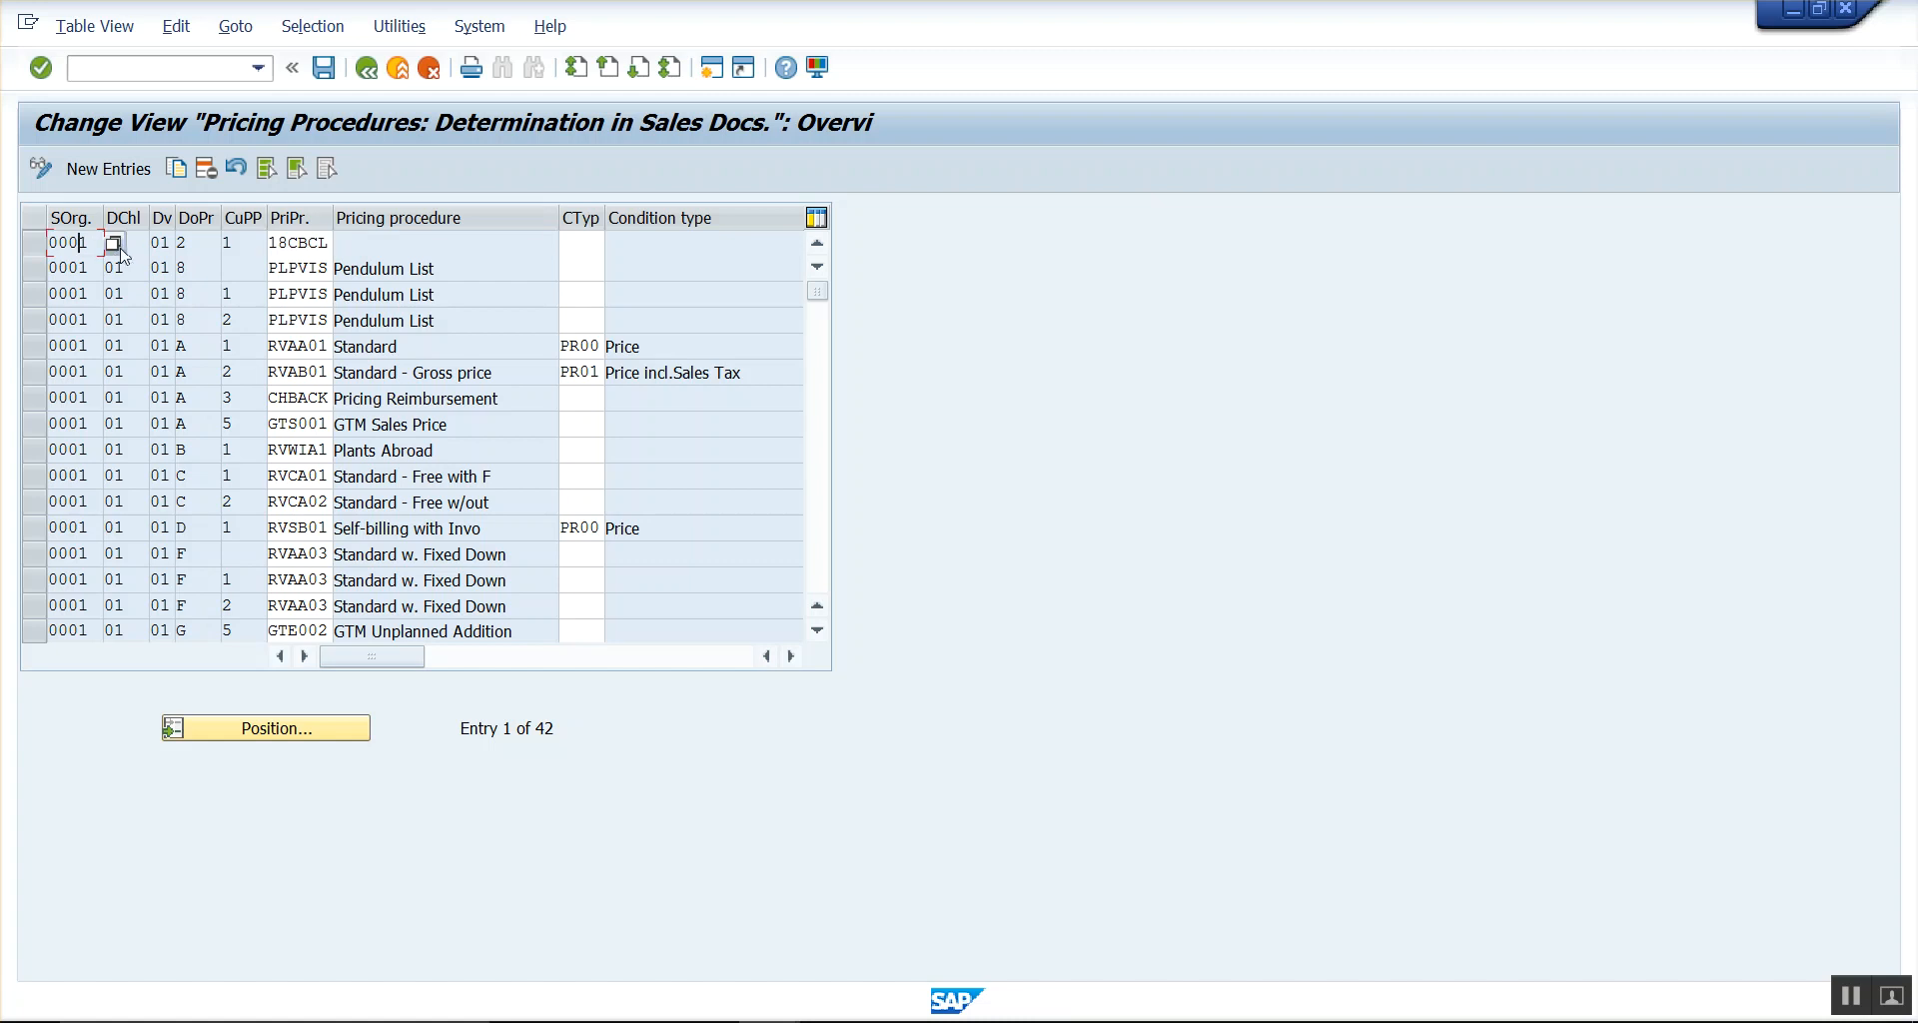
left_click(143, 249)
left_click(205, 239)
left_click(327, 250)
type("1")
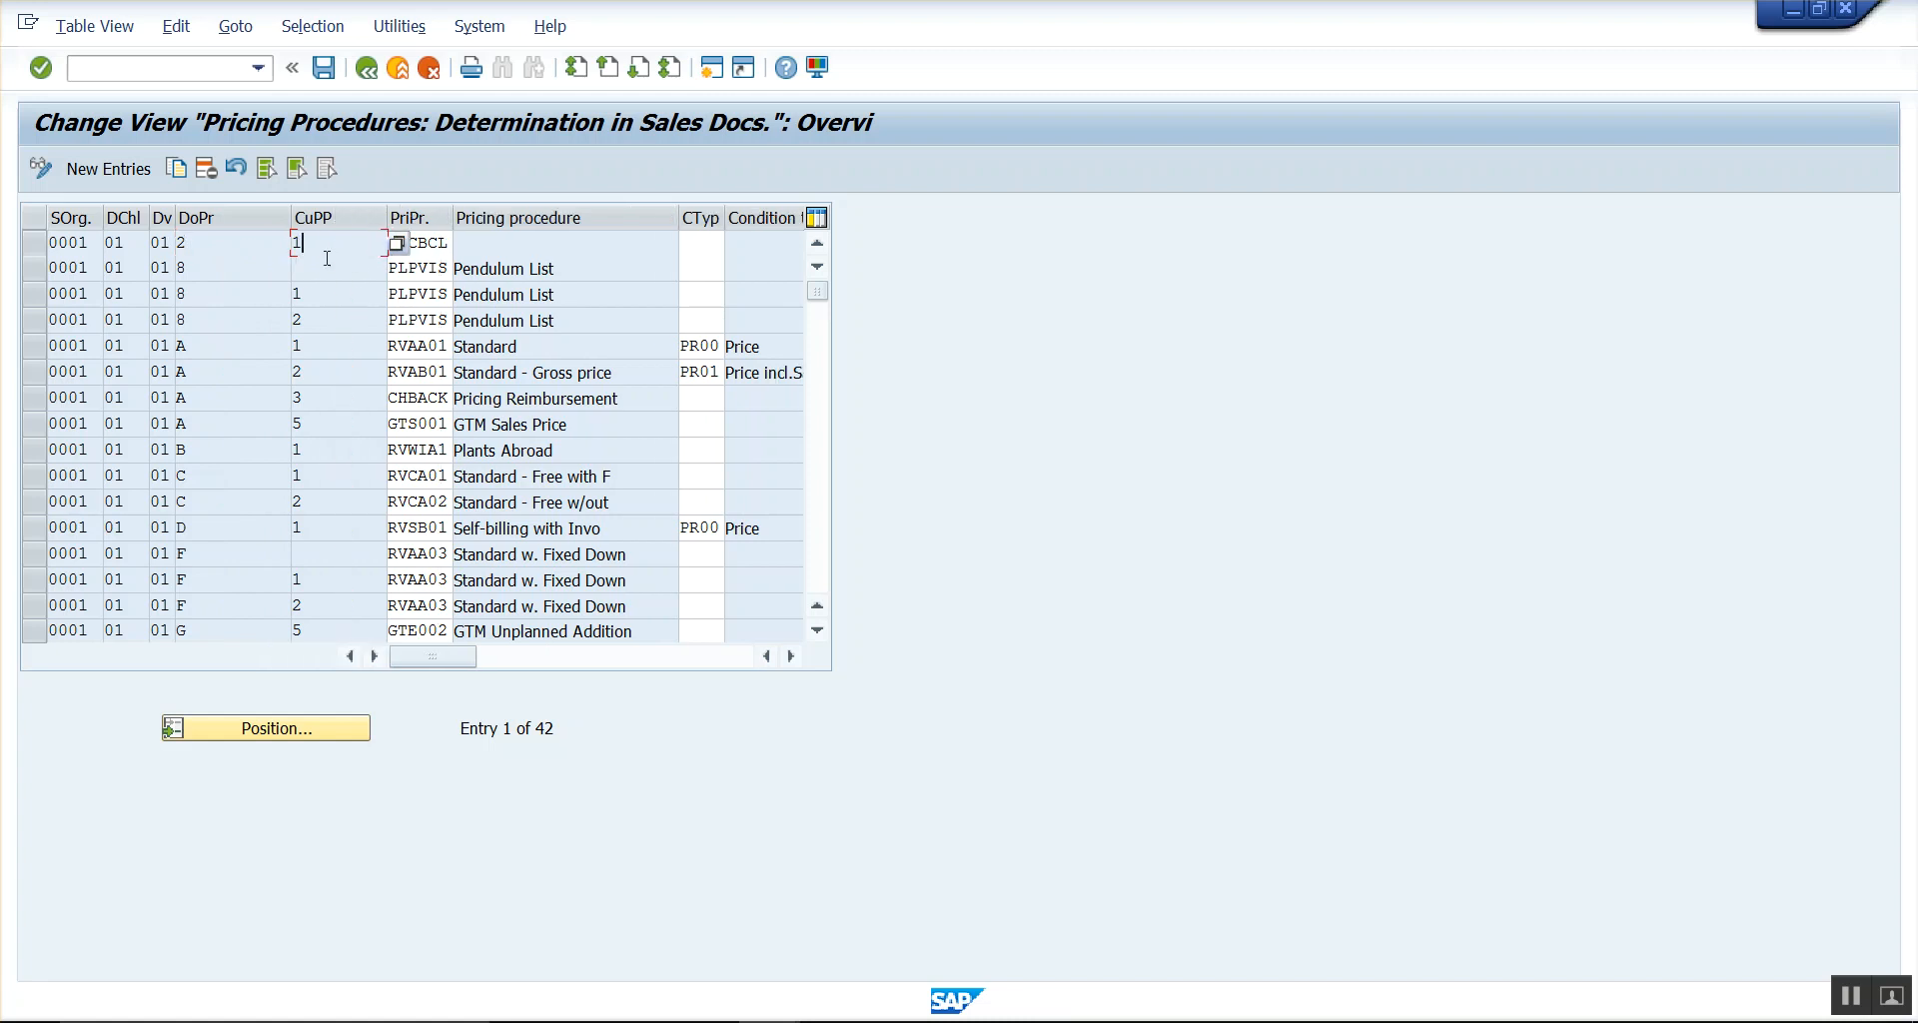
left_click(439, 245)
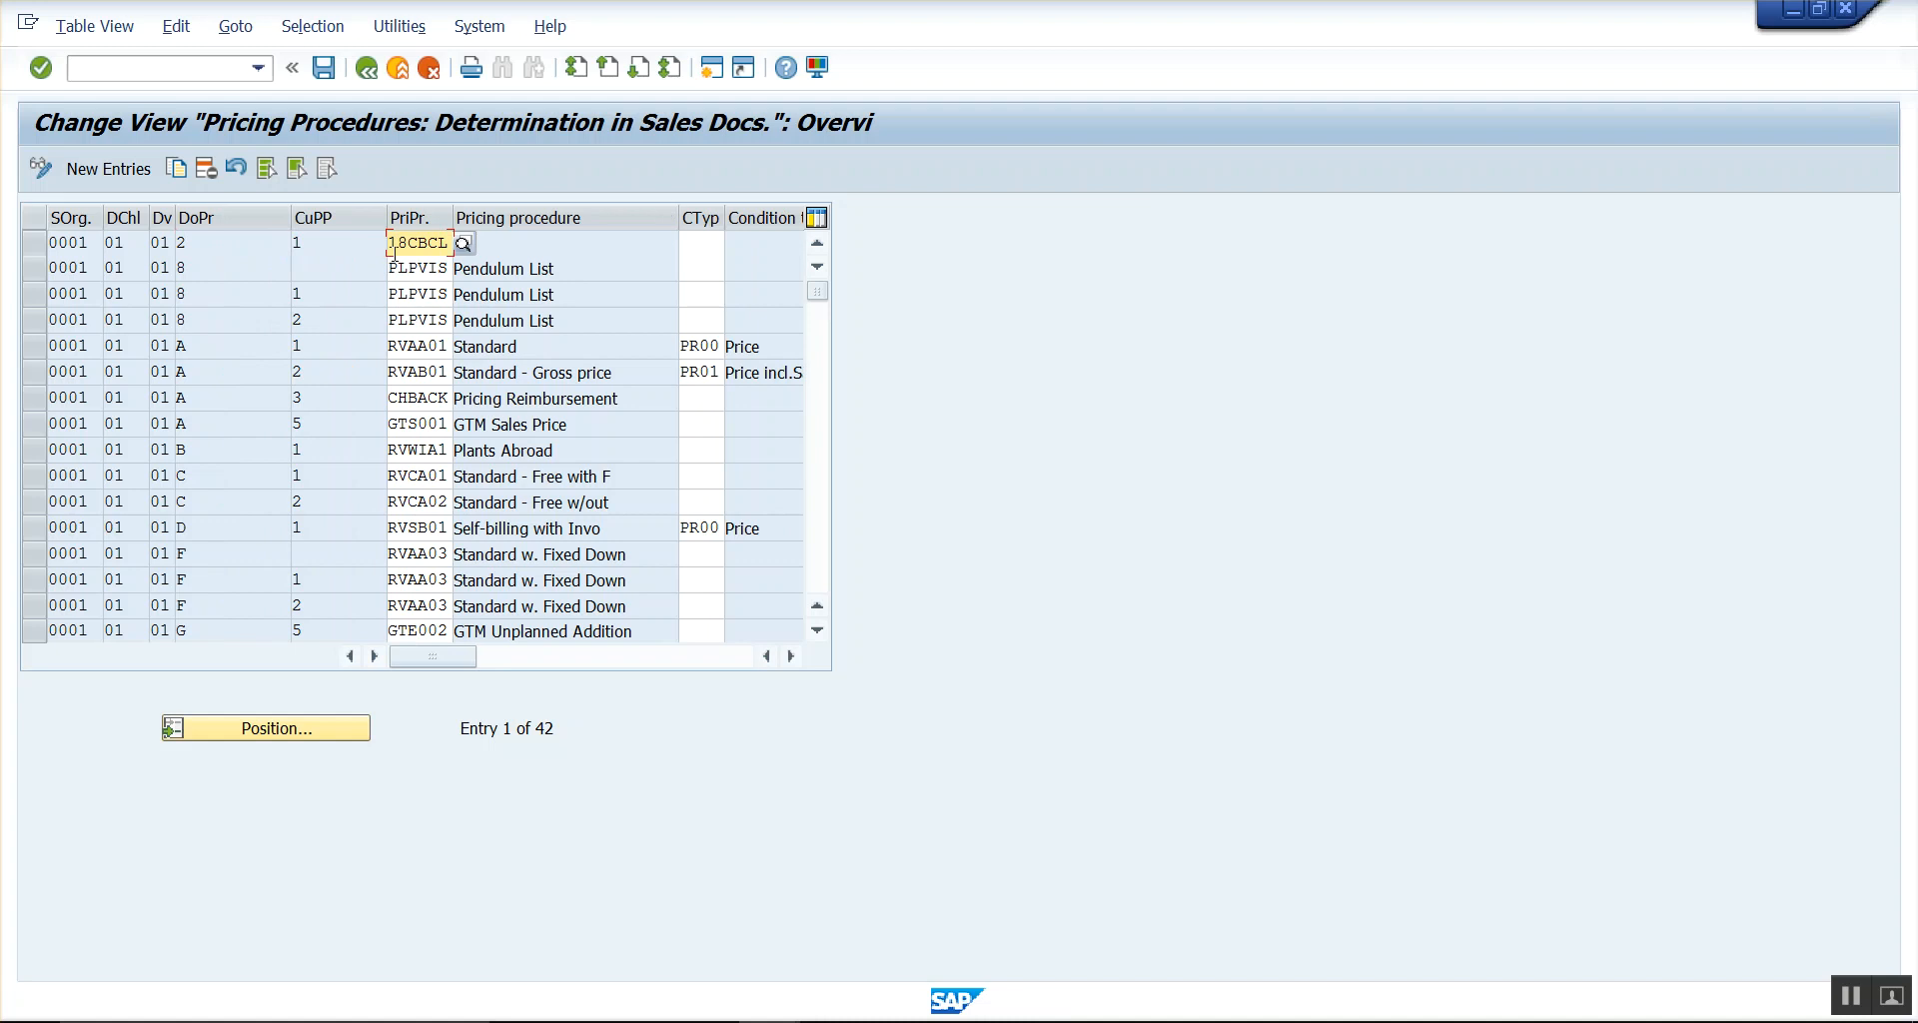
- Start a new pricing procedure determination entry and fill in sales organization 1000 copied from the Notepad notes
left_click(118, 177)
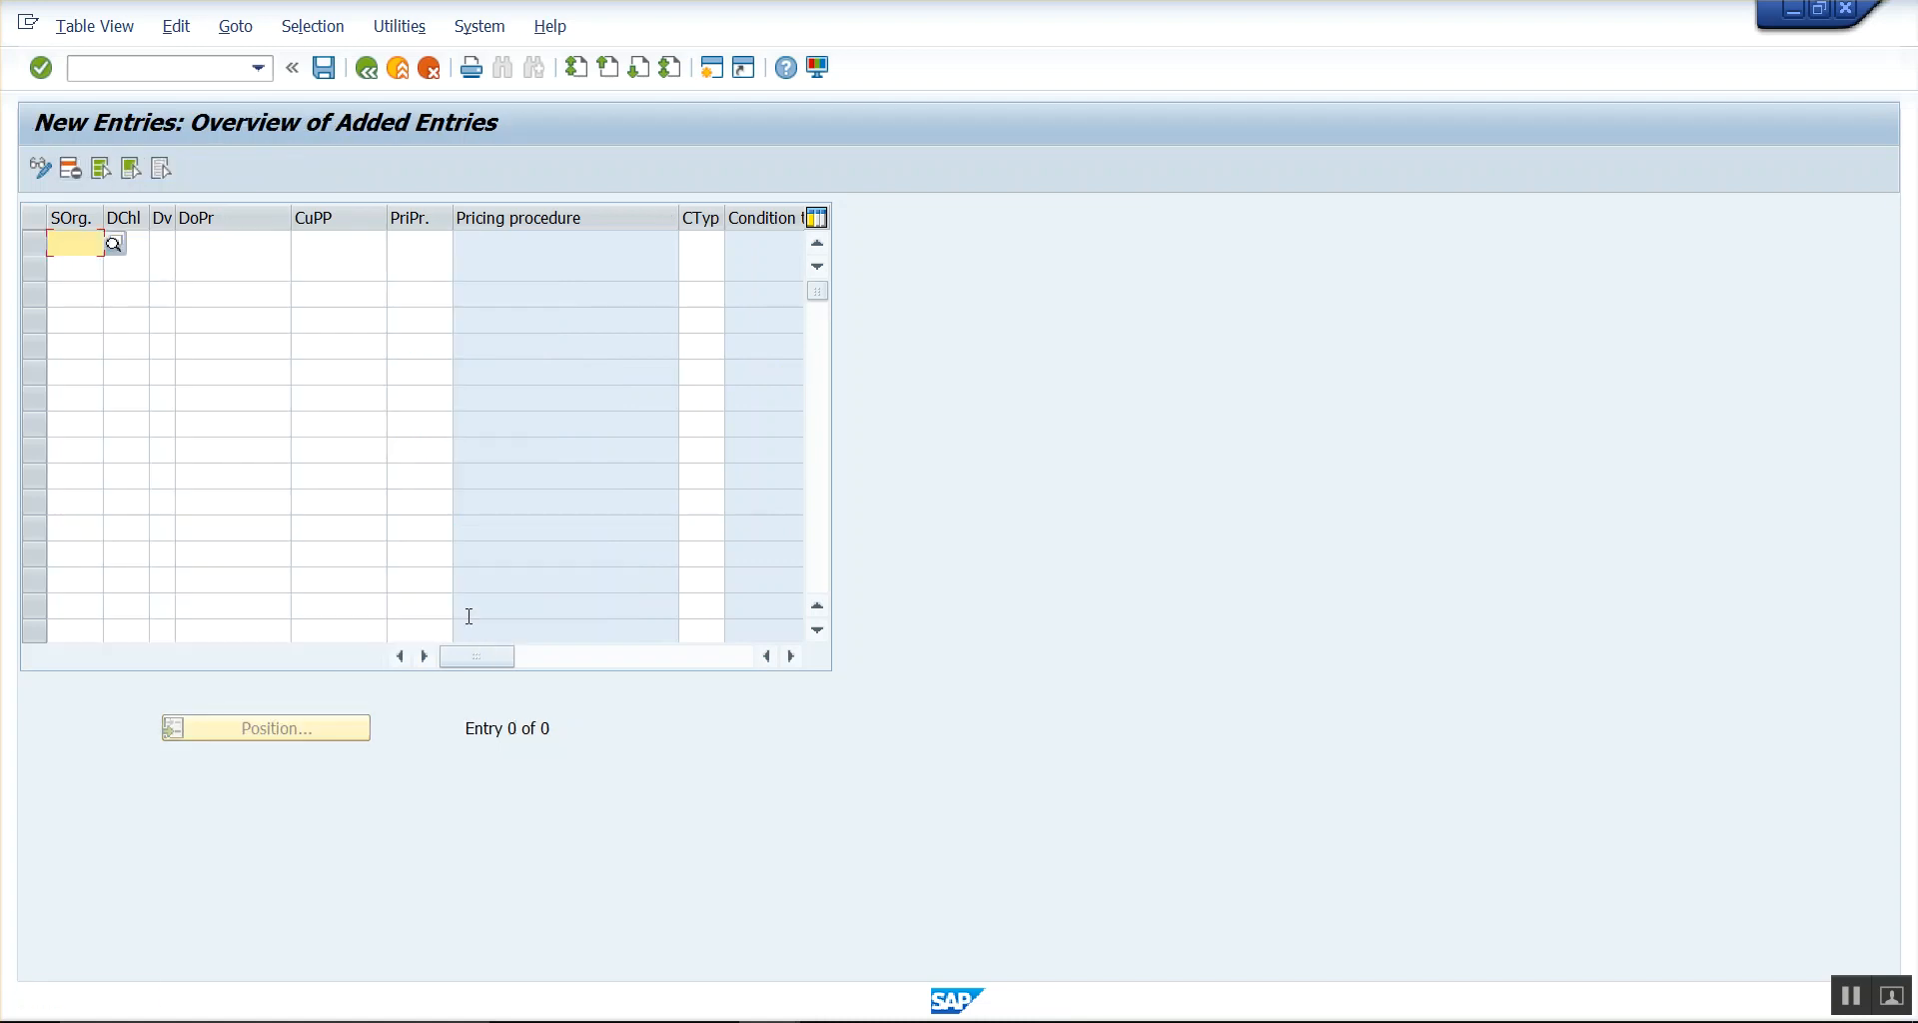
key("alt+Tab")
left_click_drag(510, 620, 573, 621)
key("ctrl+c")
key("alt+Tab")
key("ctrl+v")
key("Tab")
- Set the new entry's distribution channel to 10 and division to 10, checking them against the notes
key("alt+Tab")
type("10")
key("Tab")
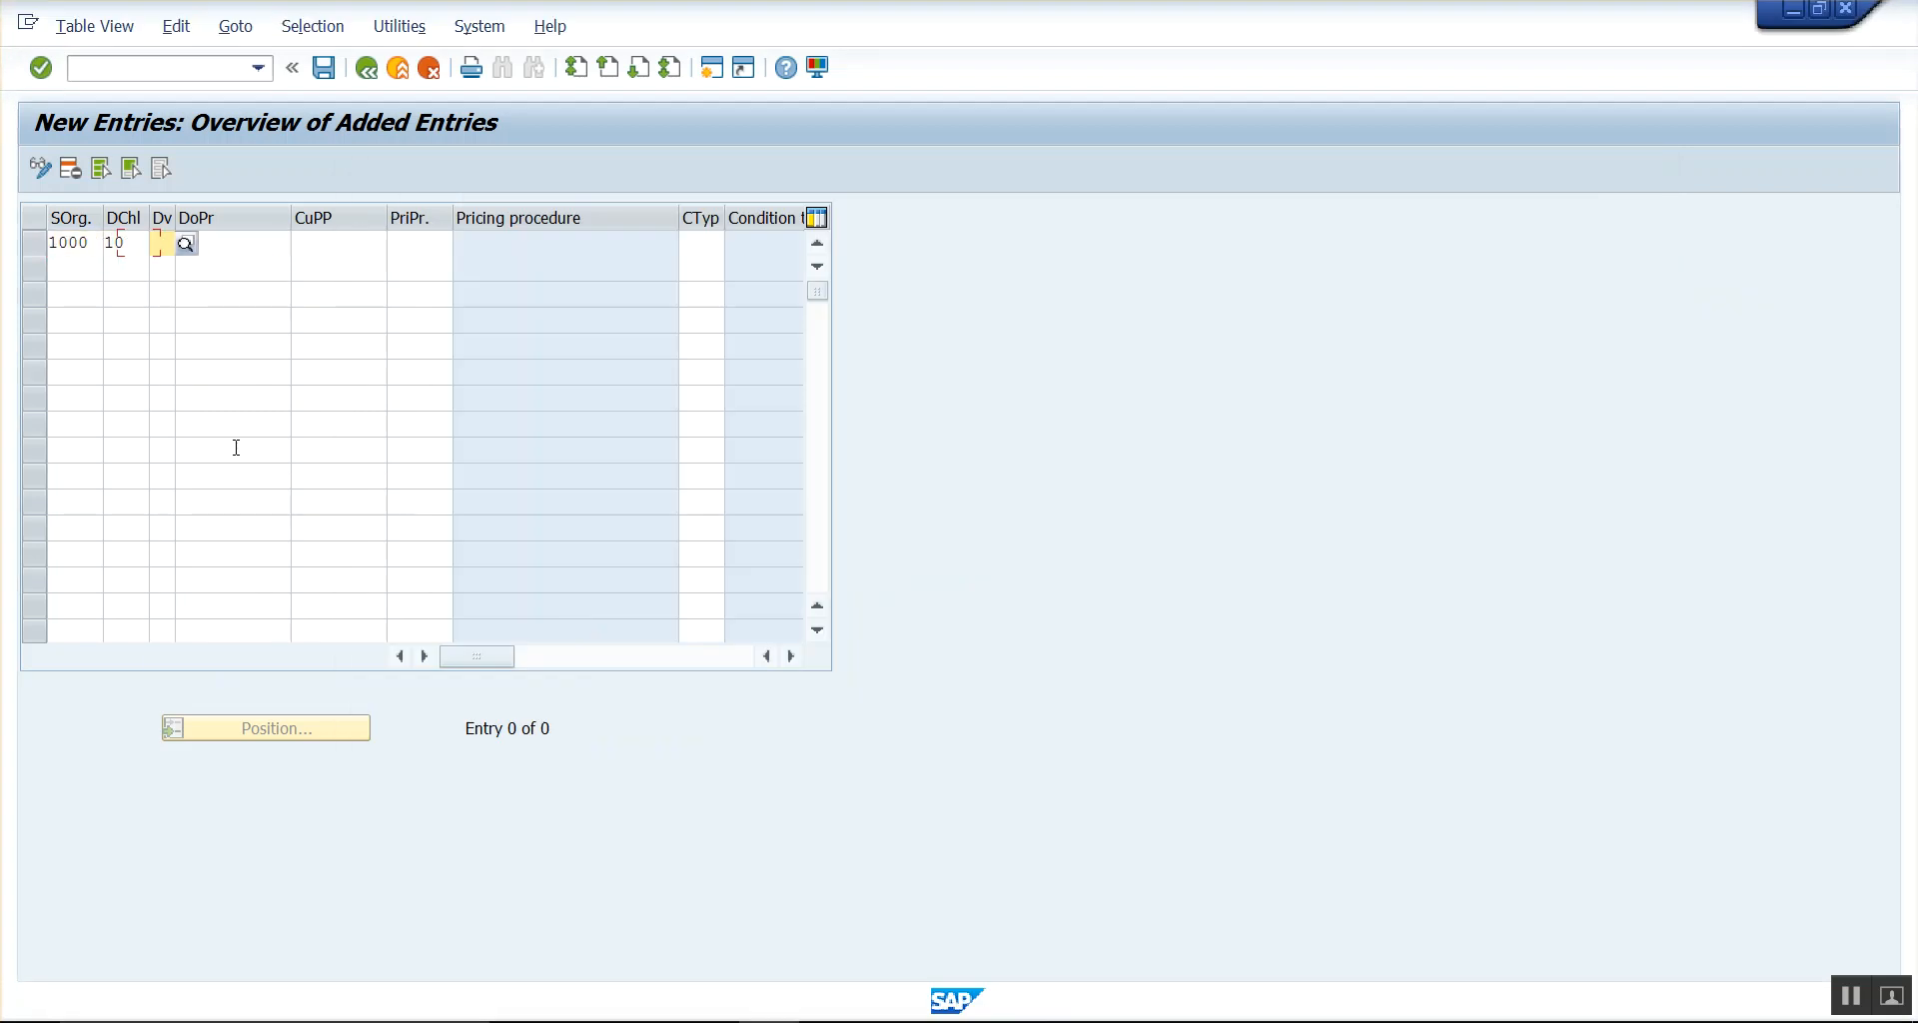
type("10")
key("alt+Tab")
key("alt+Tab")
key("Tab")
- Check the document pricing procedure for DR in the notes and enter A in the new determination entry
key("alt+Tab")
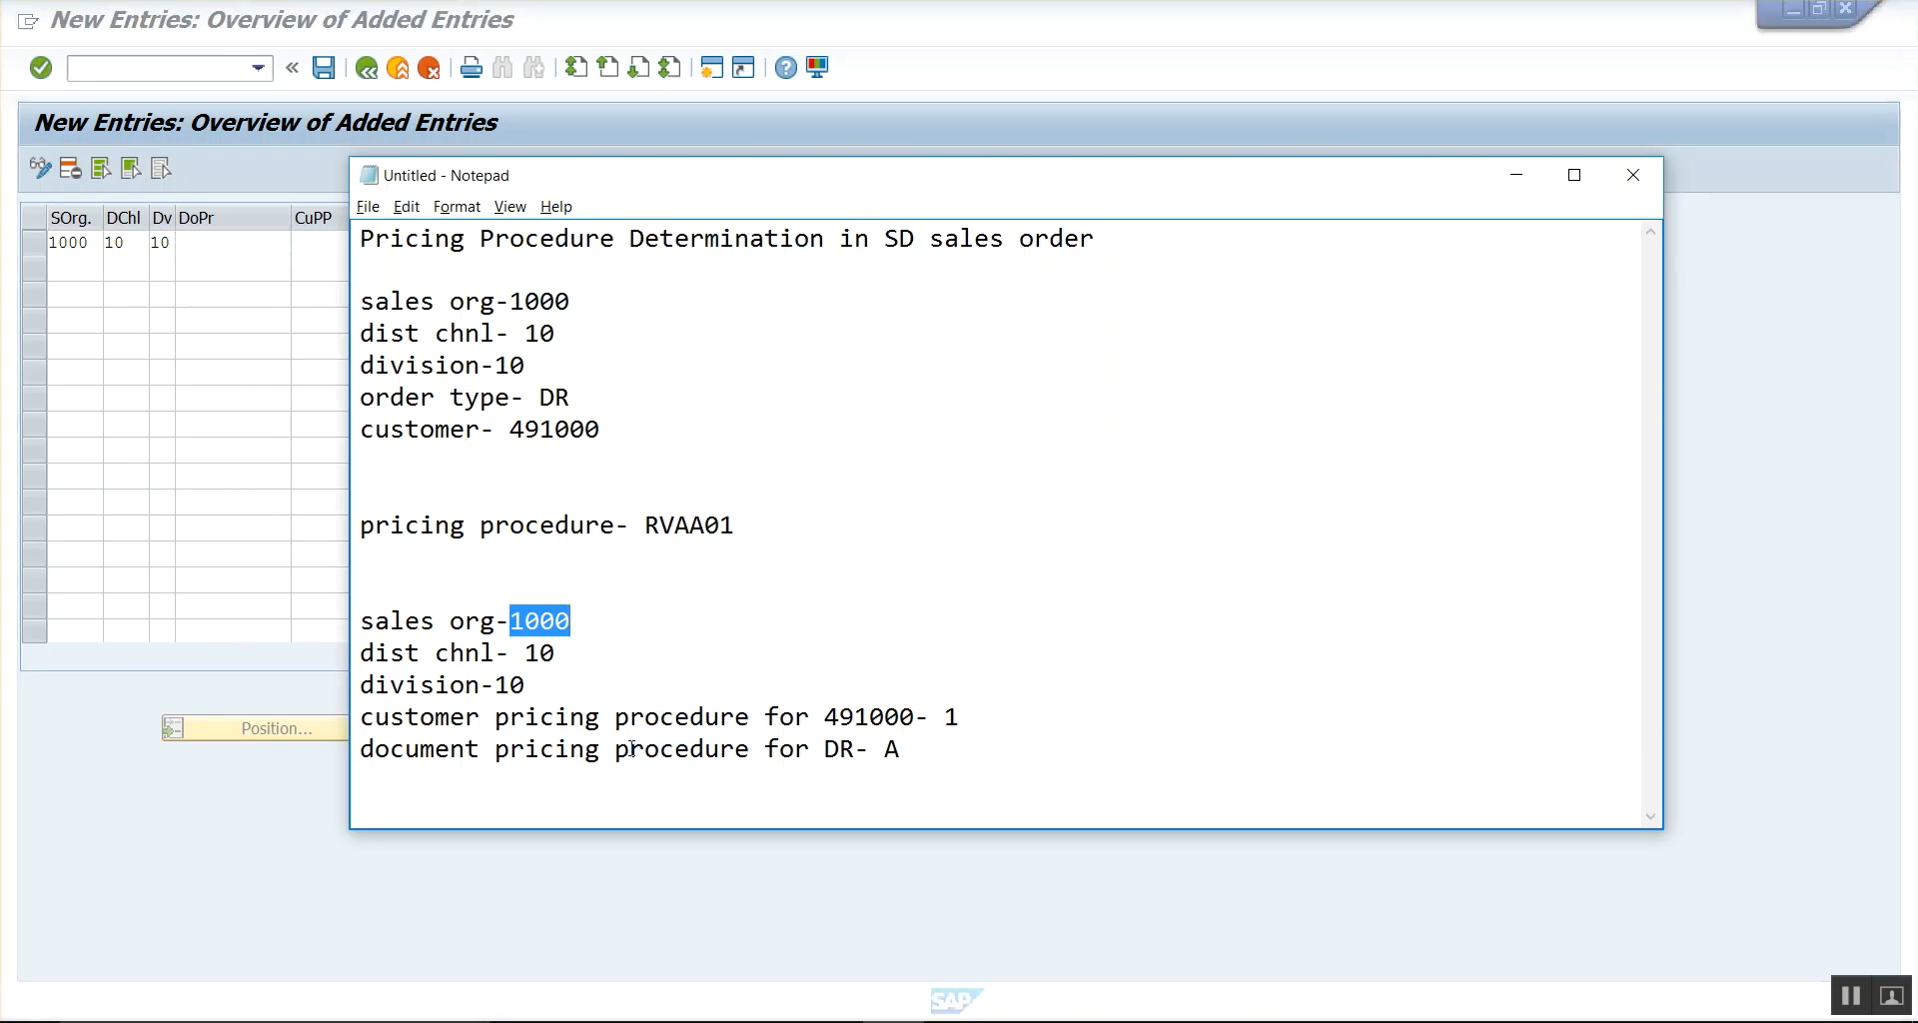
left_click_drag(825, 749, 854, 749)
left_click(886, 751)
key("alt+Tab")
type("A")
key("Tab")
- Copy customer pricing procedure 1 from the notes into the new determination entry
key("alt+Tab")
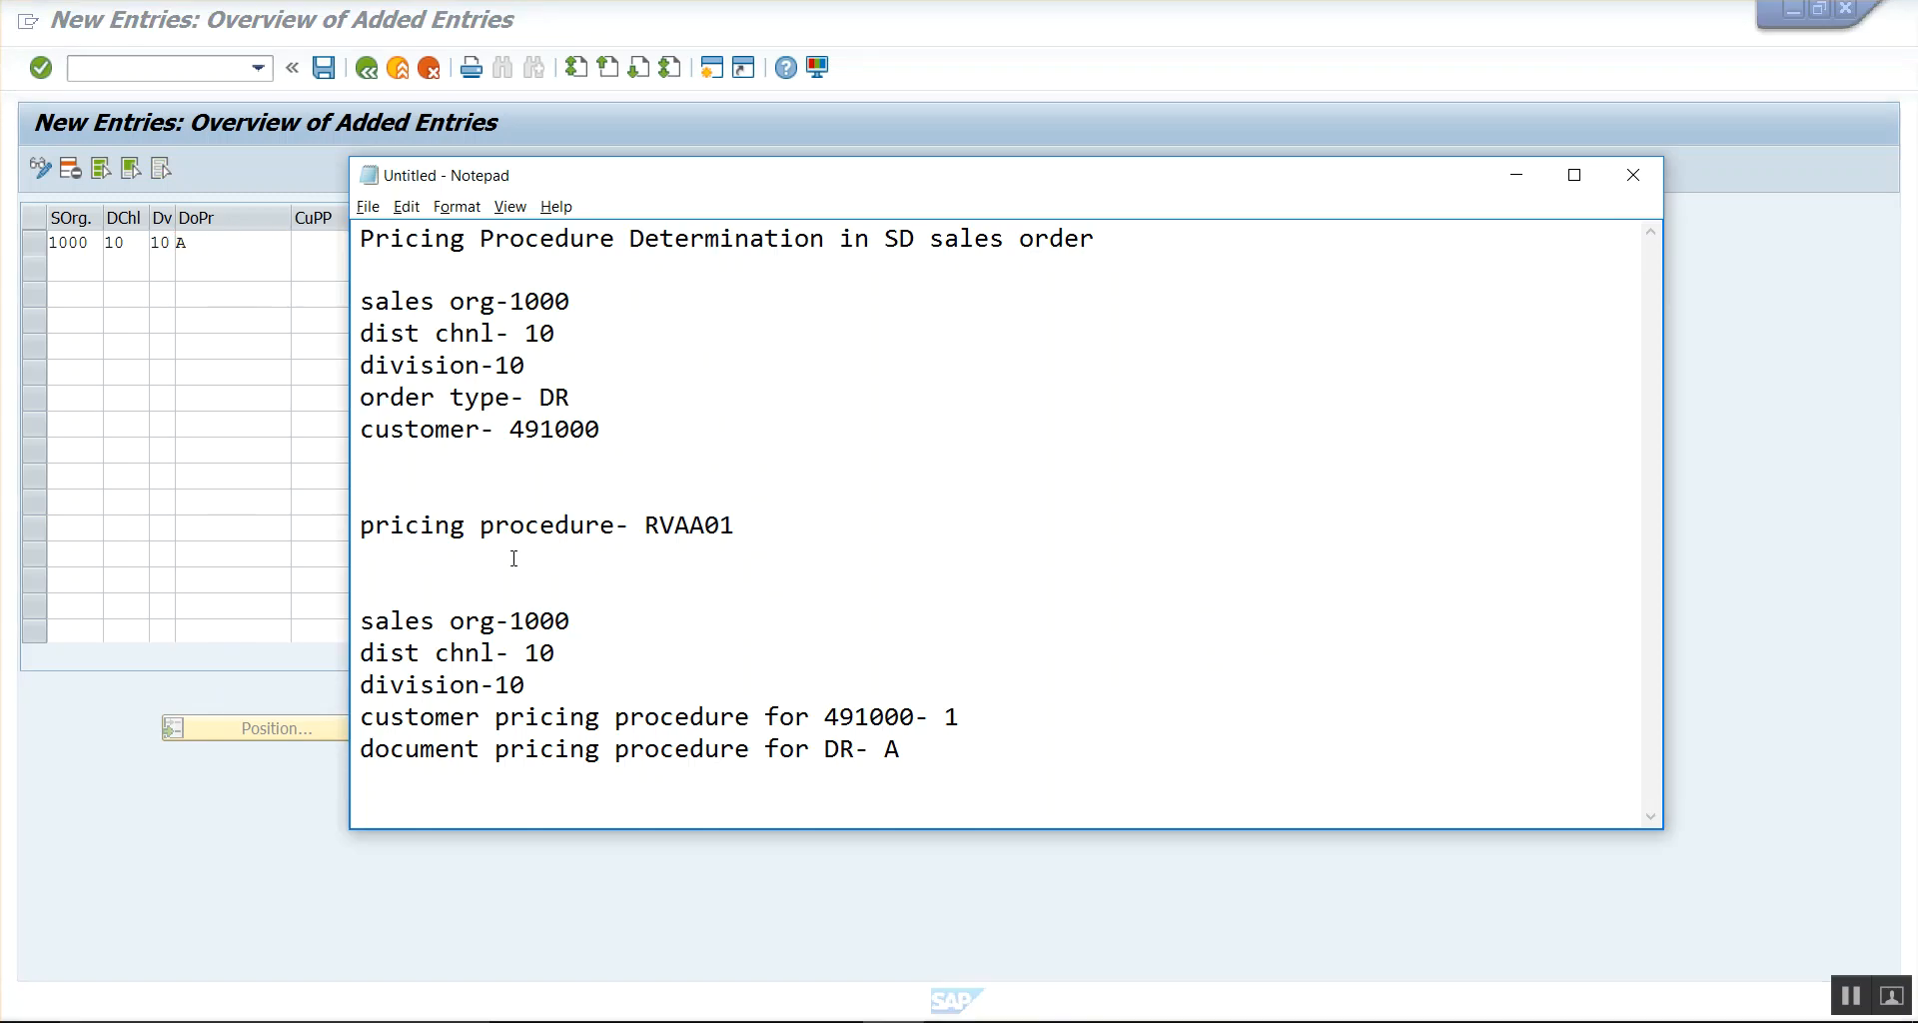
left_click_drag(824, 716, 967, 722)
left_click(928, 716)
key("alt+Tab")
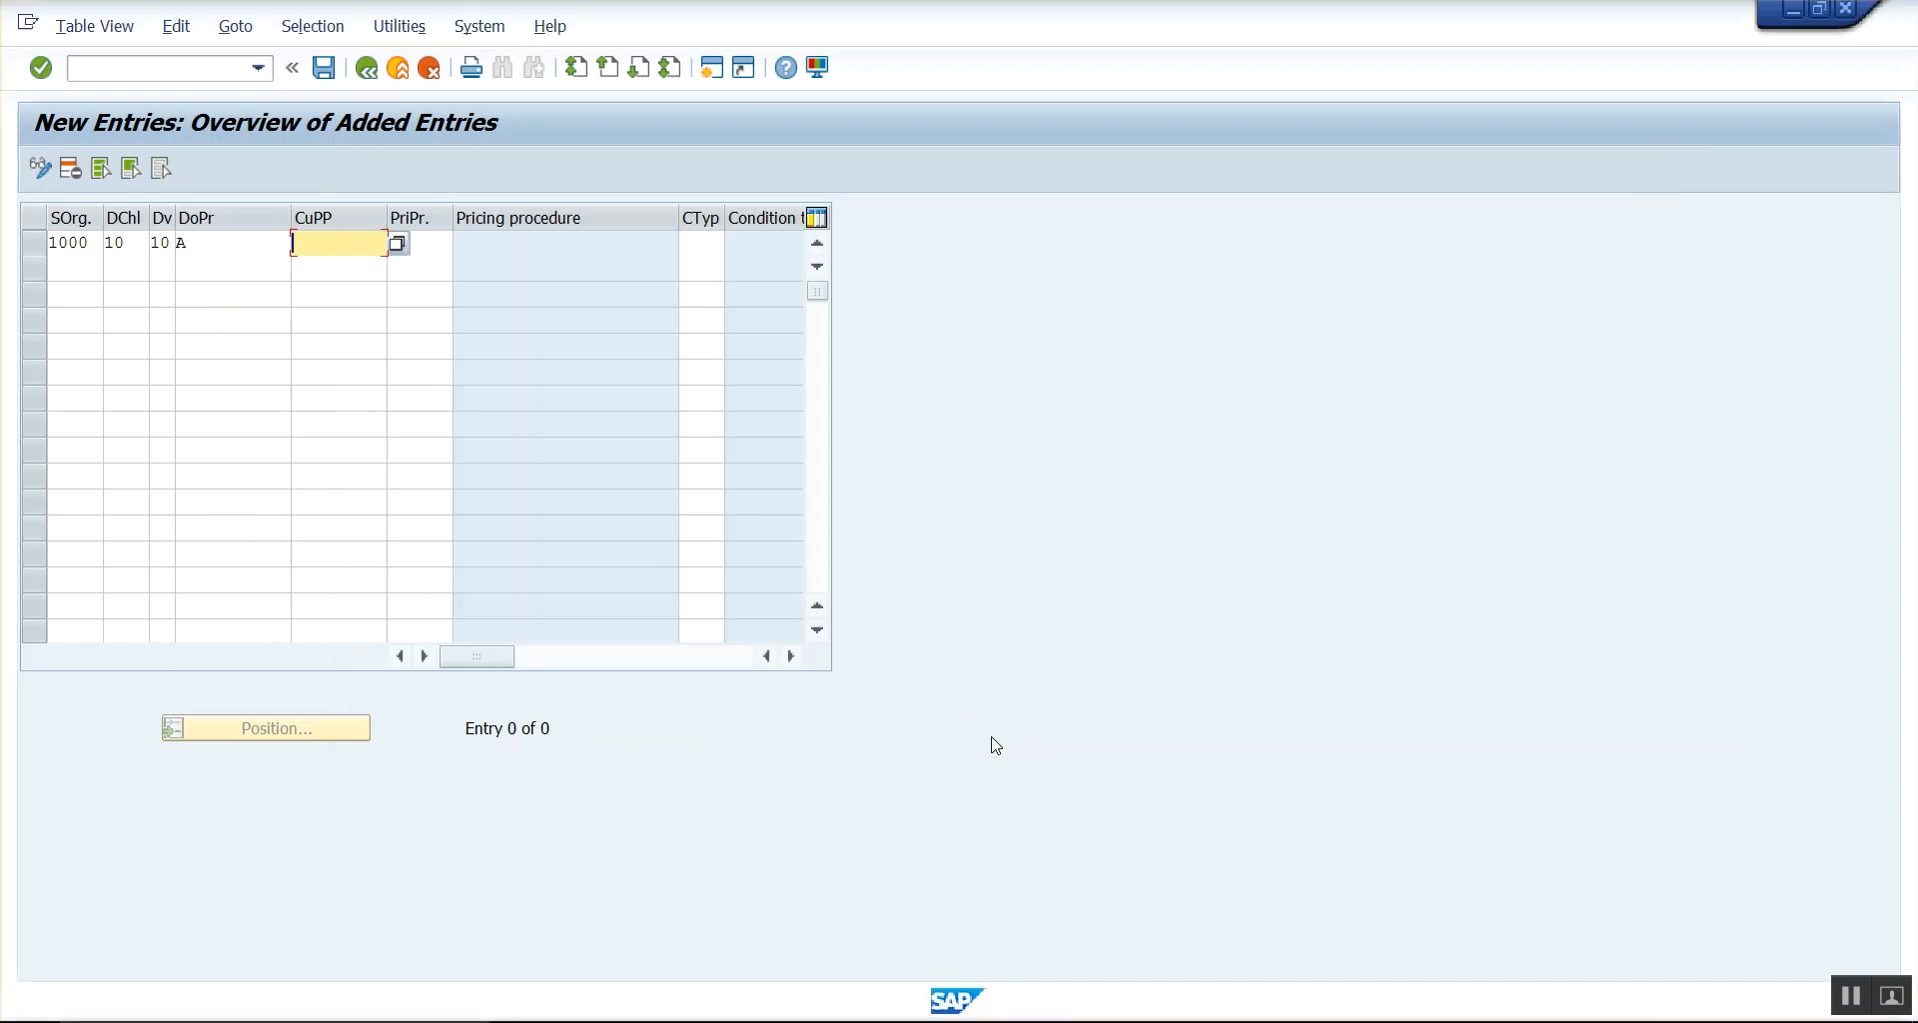
key("ctrl+v")
key("Tab")
- Open the selection list for the new entry's pricing procedure and copy RVAA01 from the Notepad notes
key("alt+Tab")
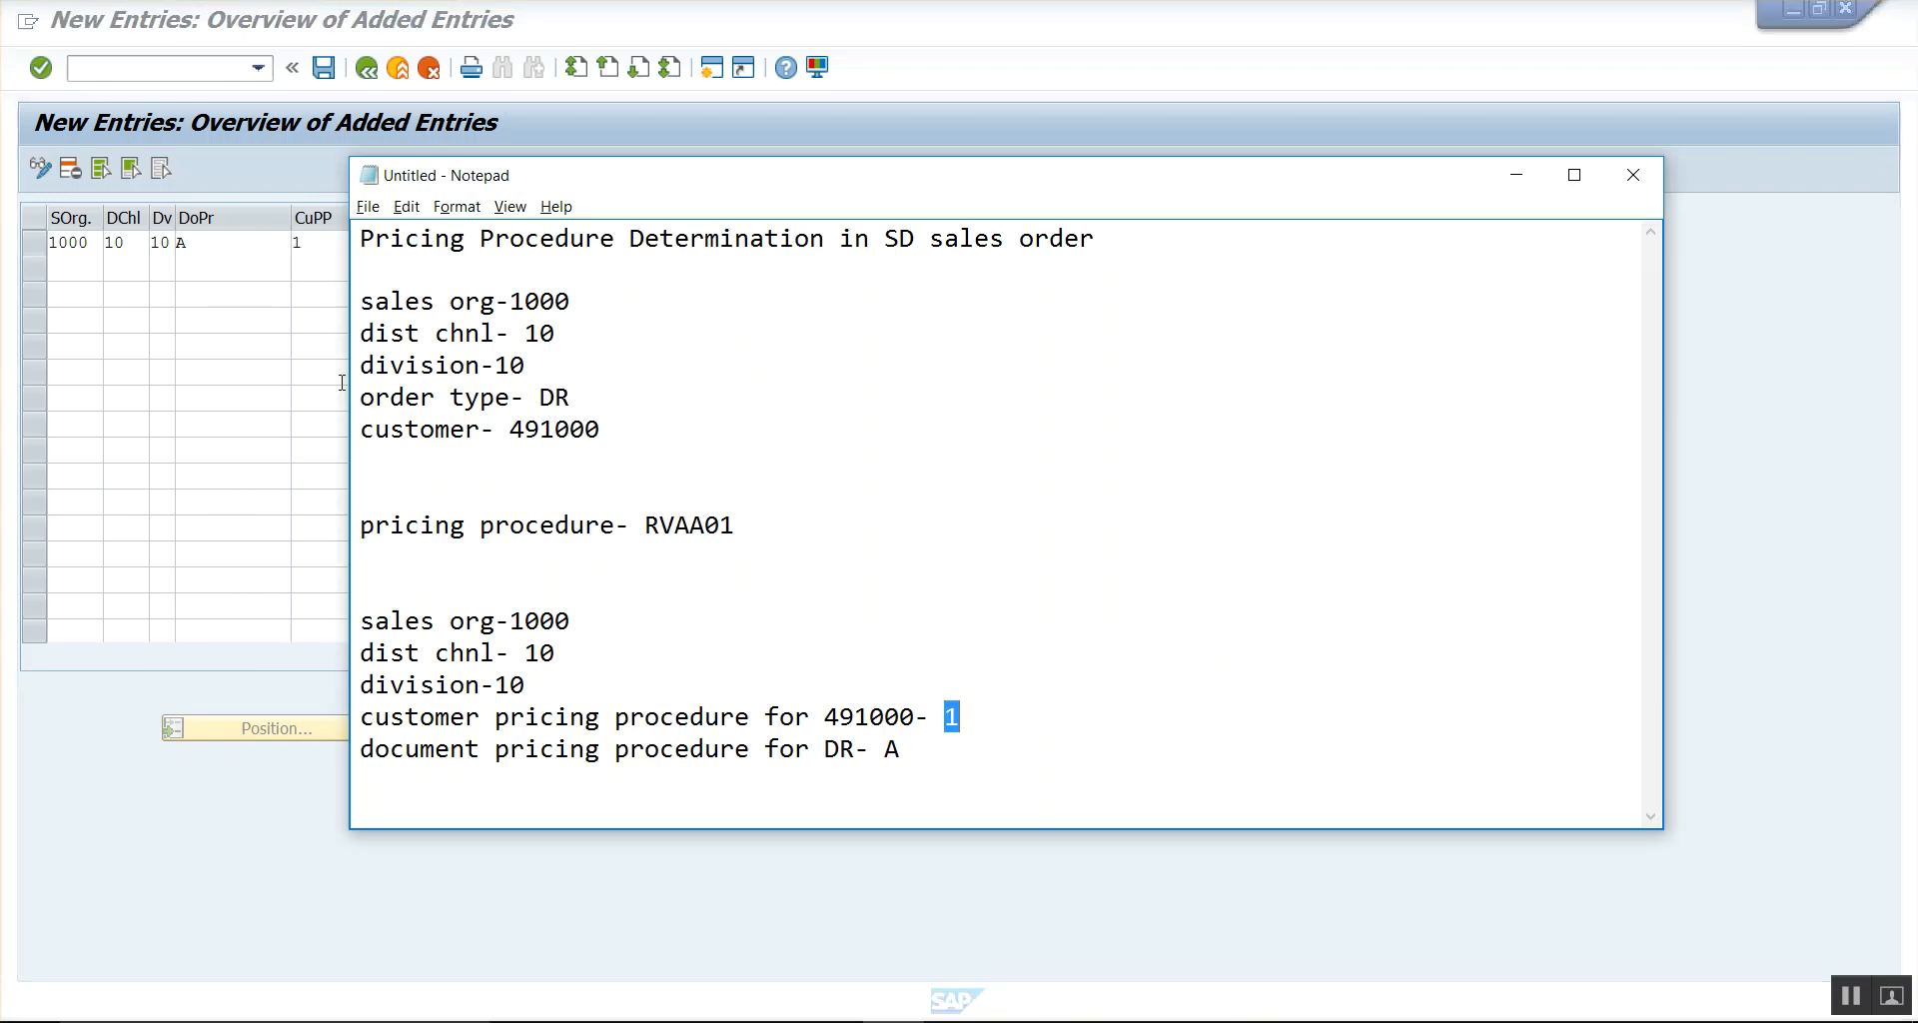
left_click(558, 573)
key("alt+Tab")
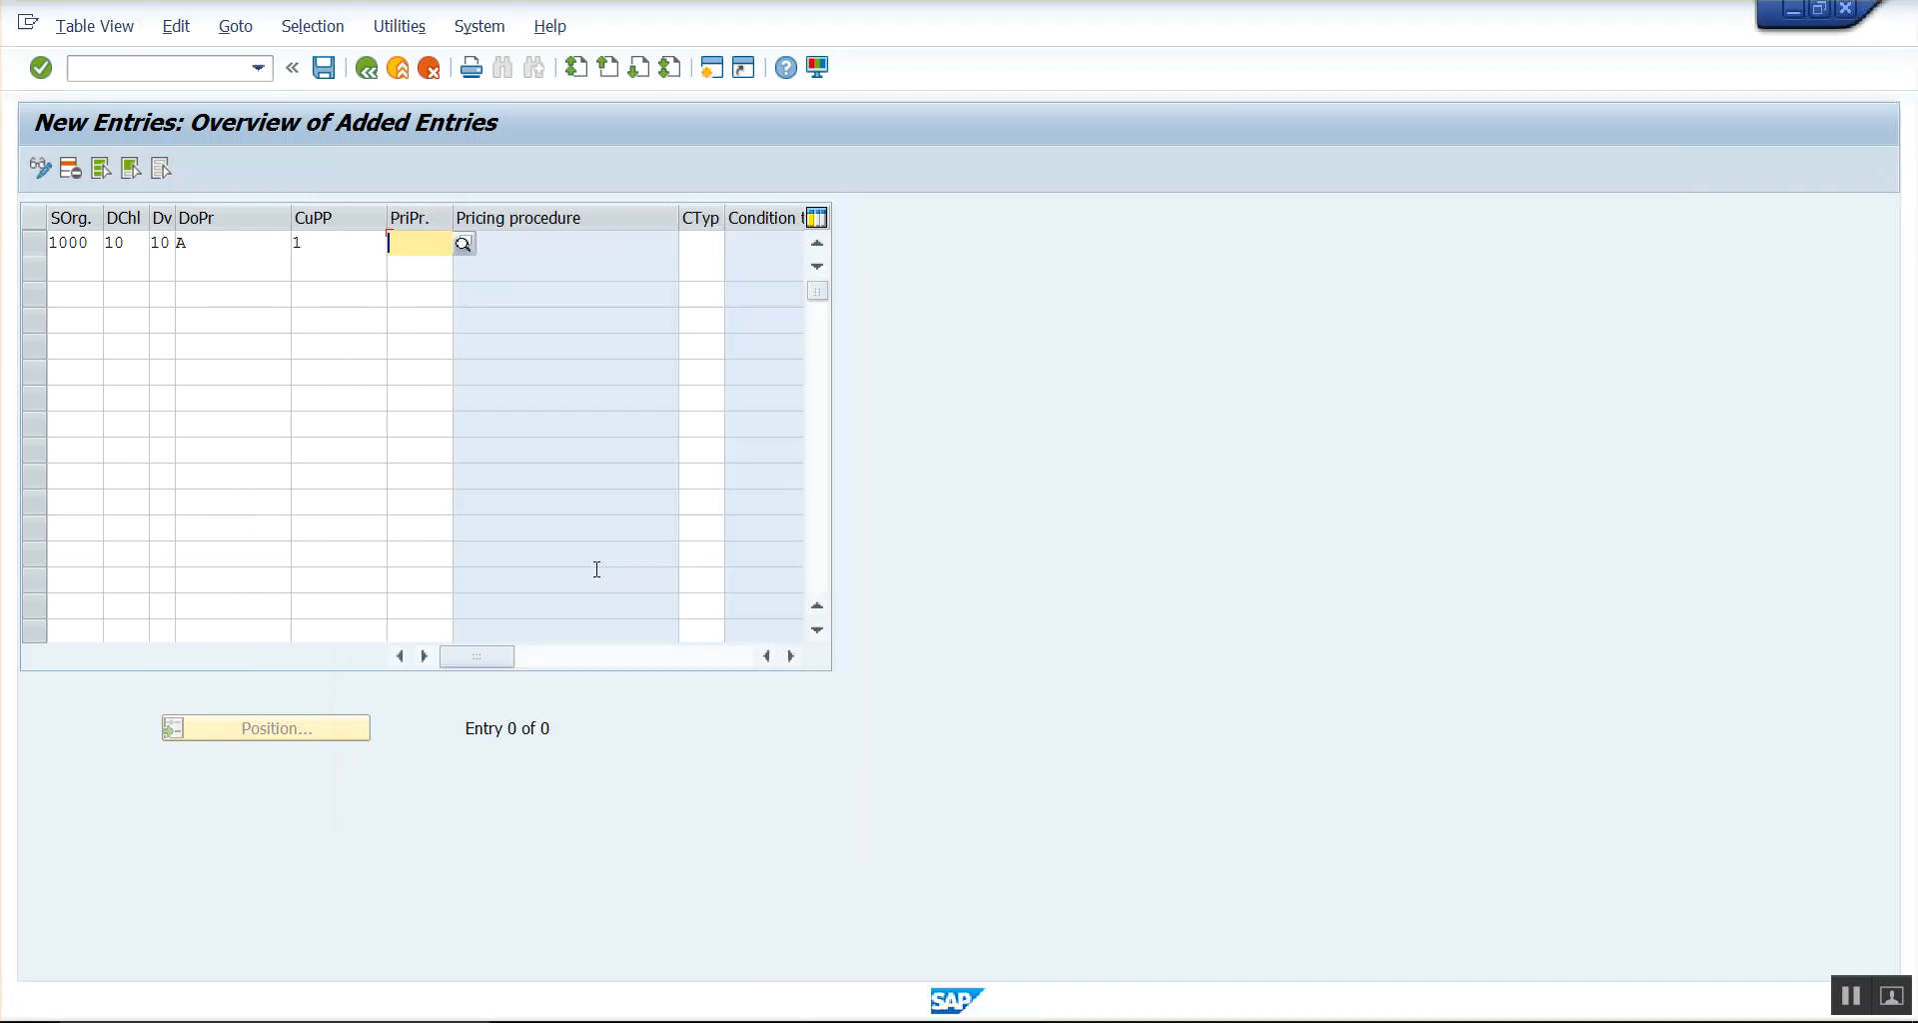
left_click(462, 244)
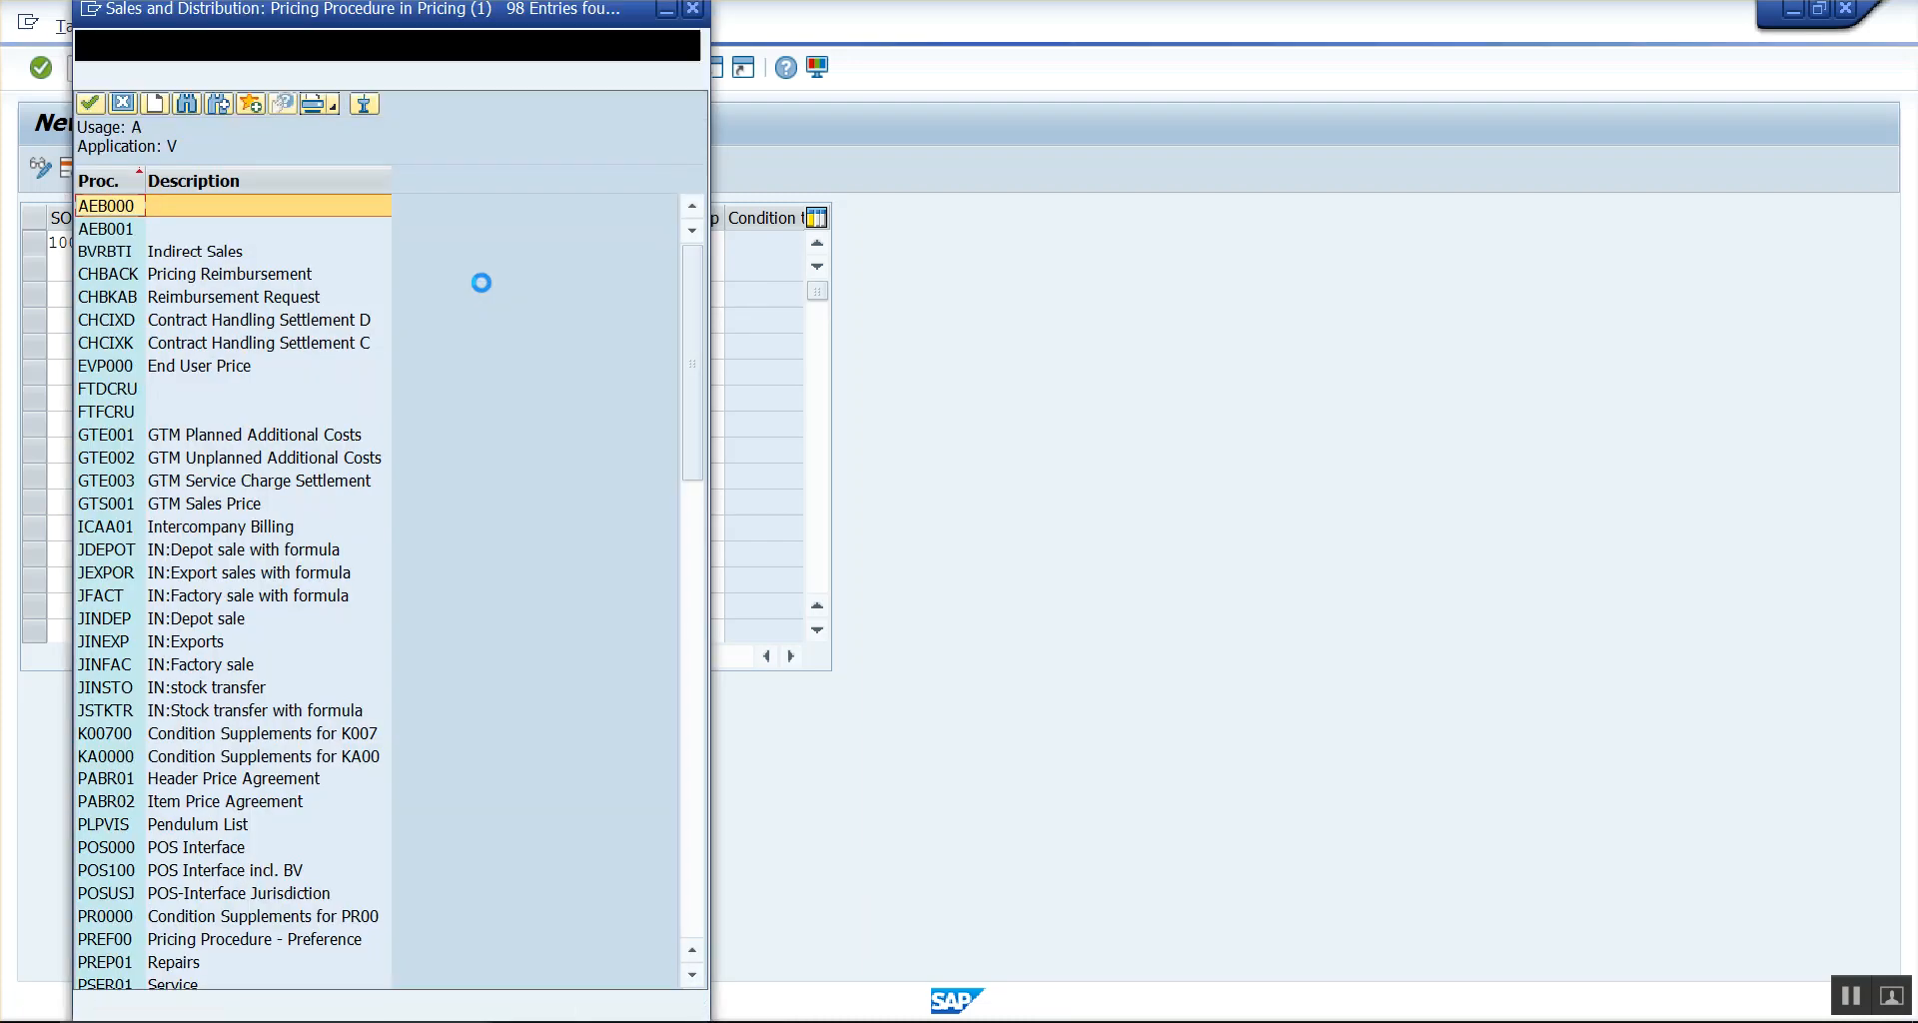
key("alt+Tab")
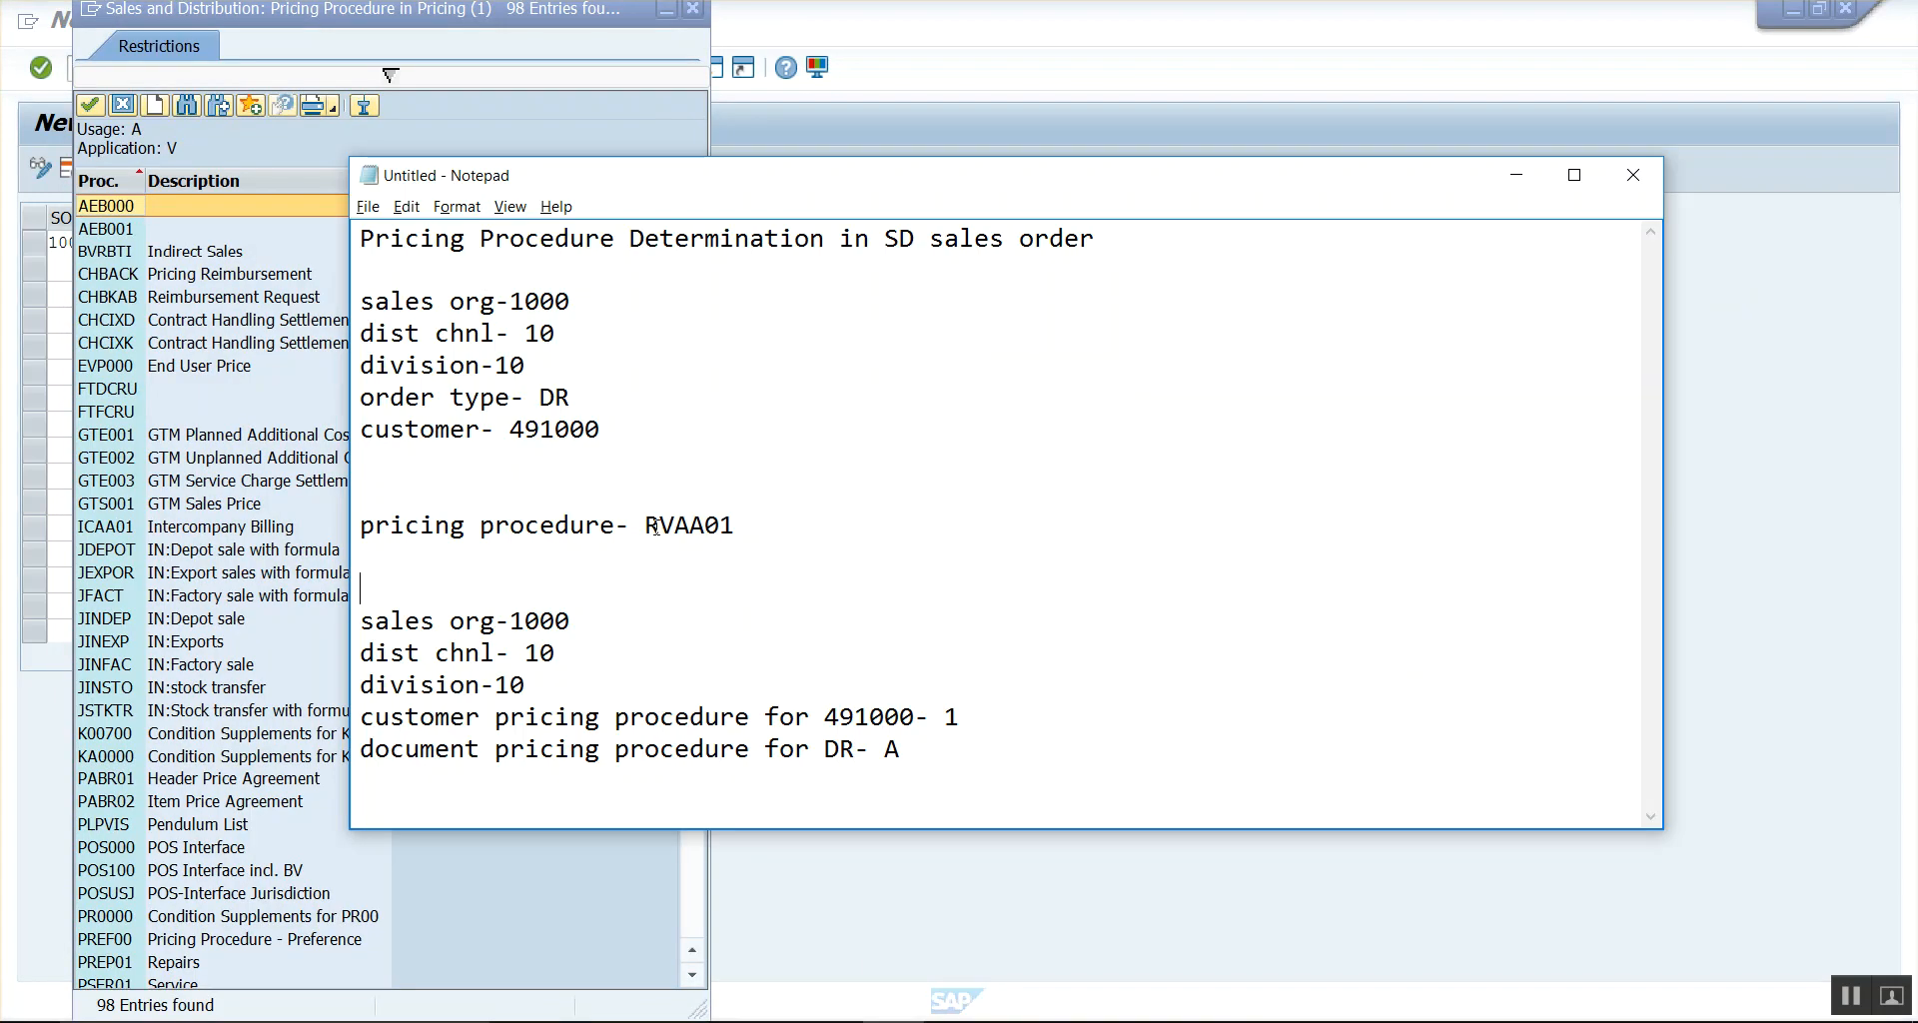
left_click_drag(645, 527, 739, 529)
key("ctrl+c")
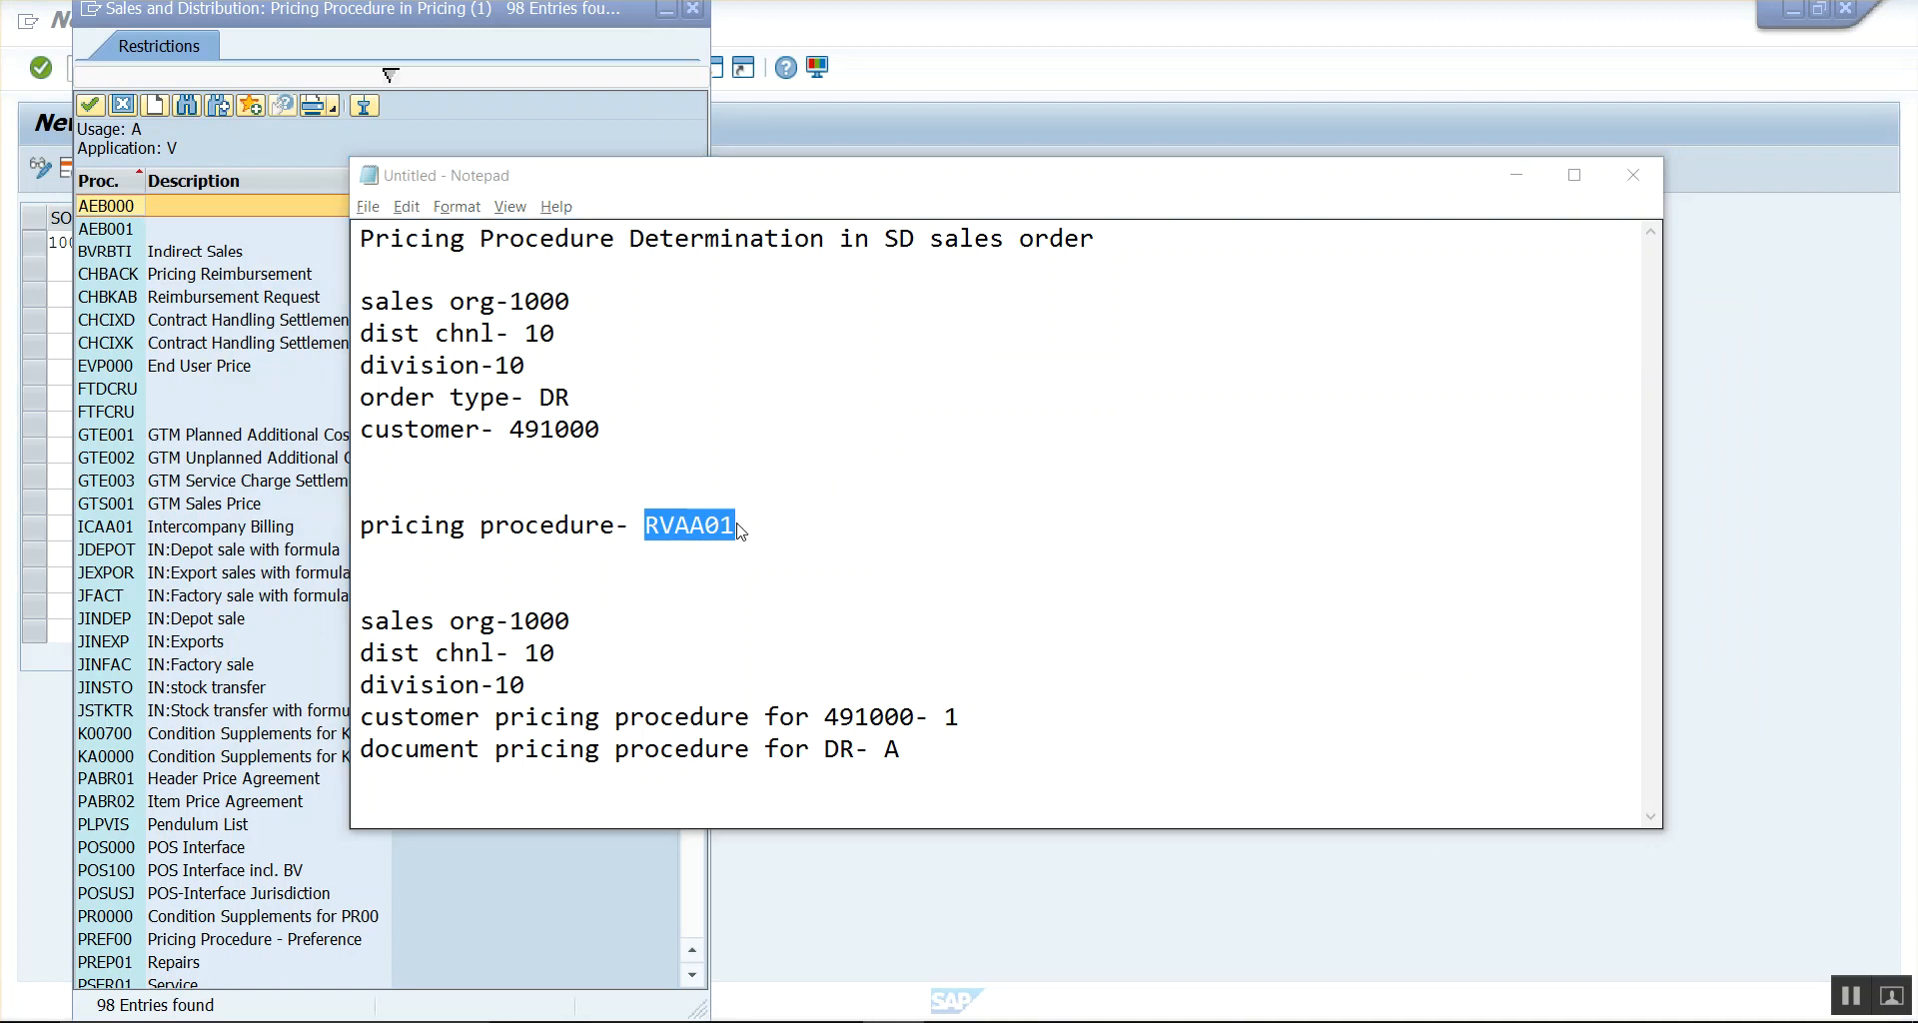
key("alt+Tab")
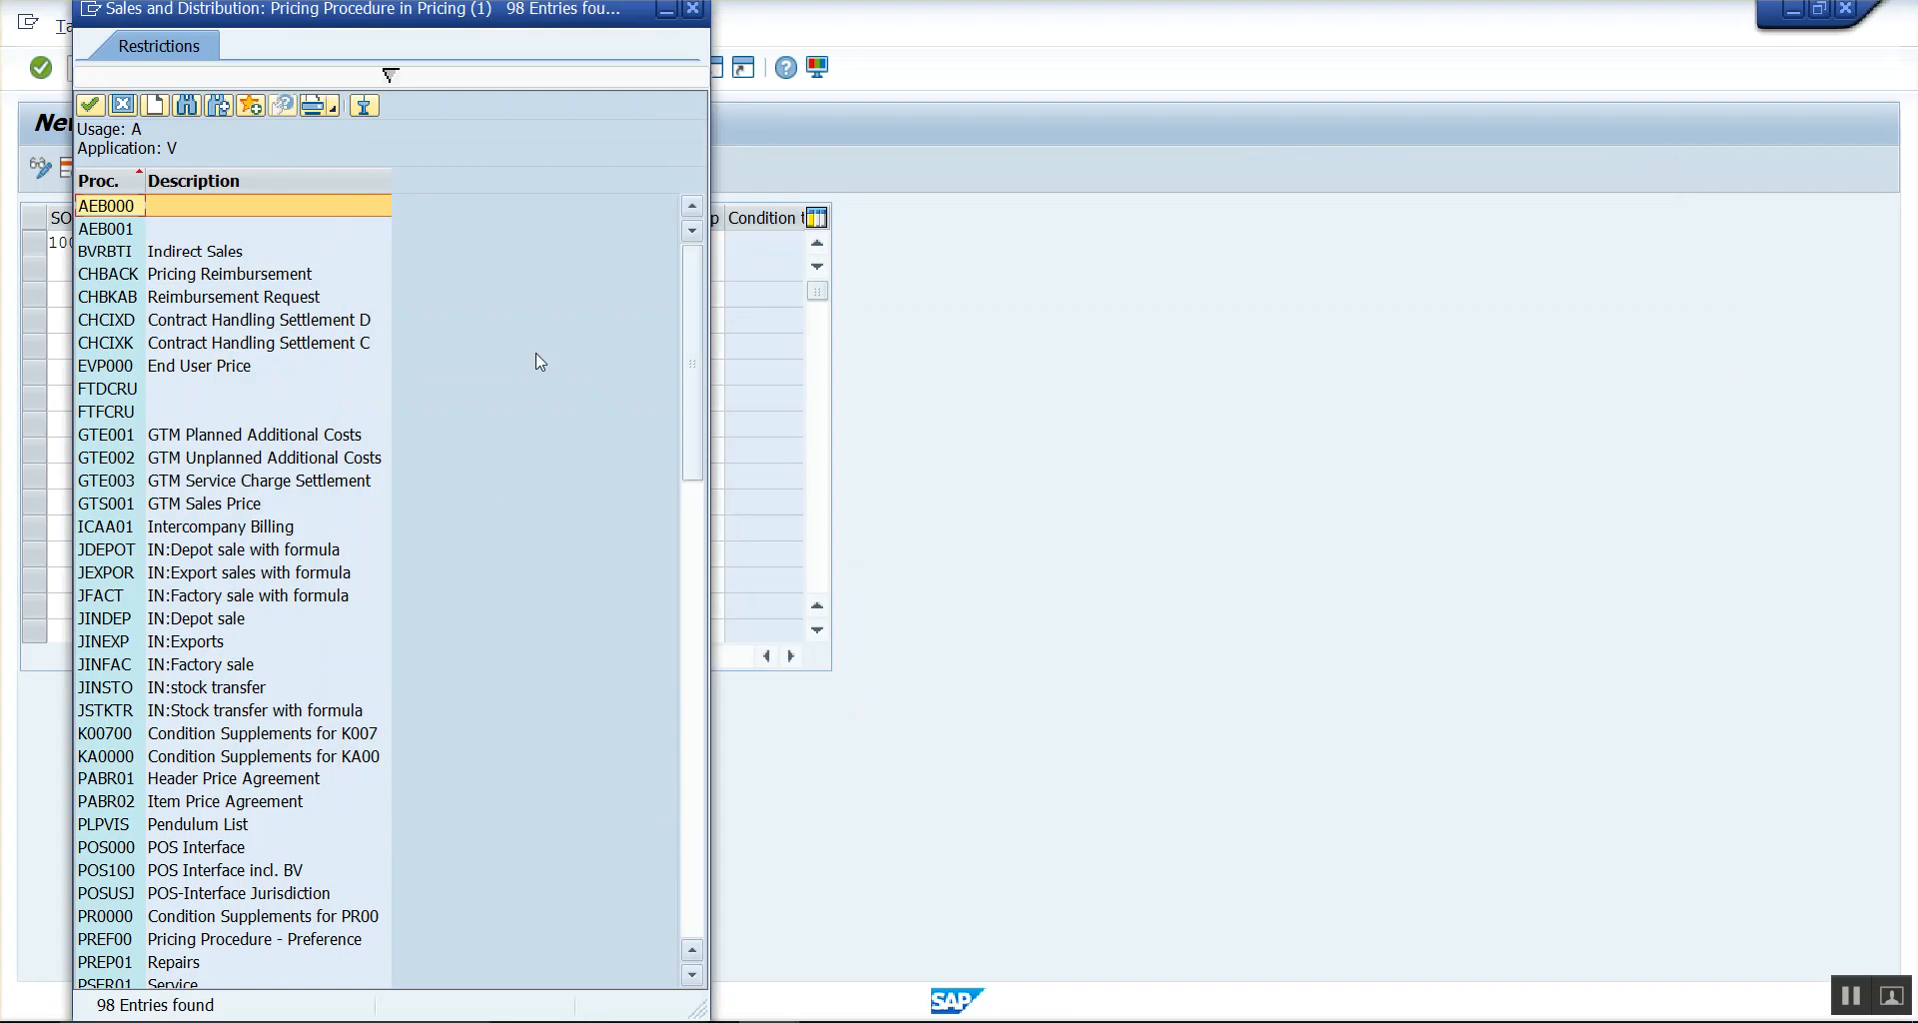
- Restrict the pricing procedure list to RVAA01, assign it to the new determination entry, and save the entry
left_click(390, 75)
left_click(403, 196)
key("ctrl+v")
key("Return")
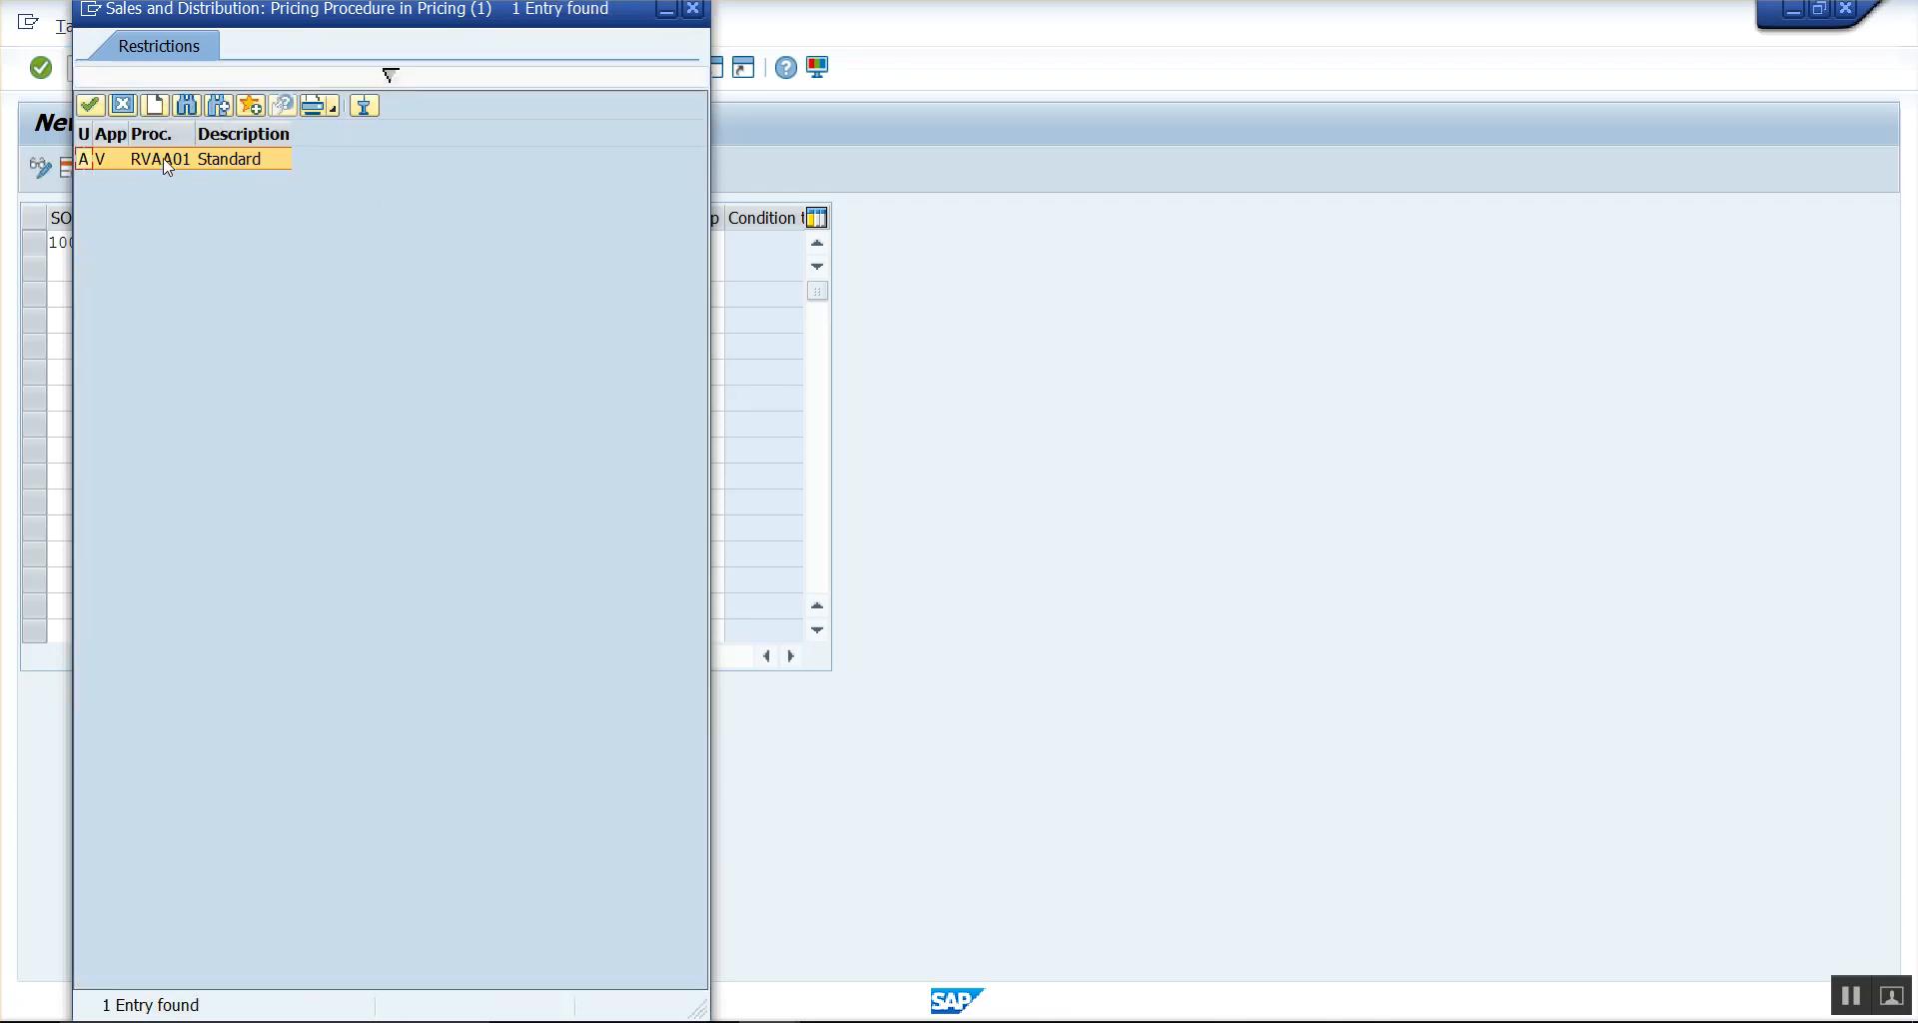
double_click(167, 160)
key("Return")
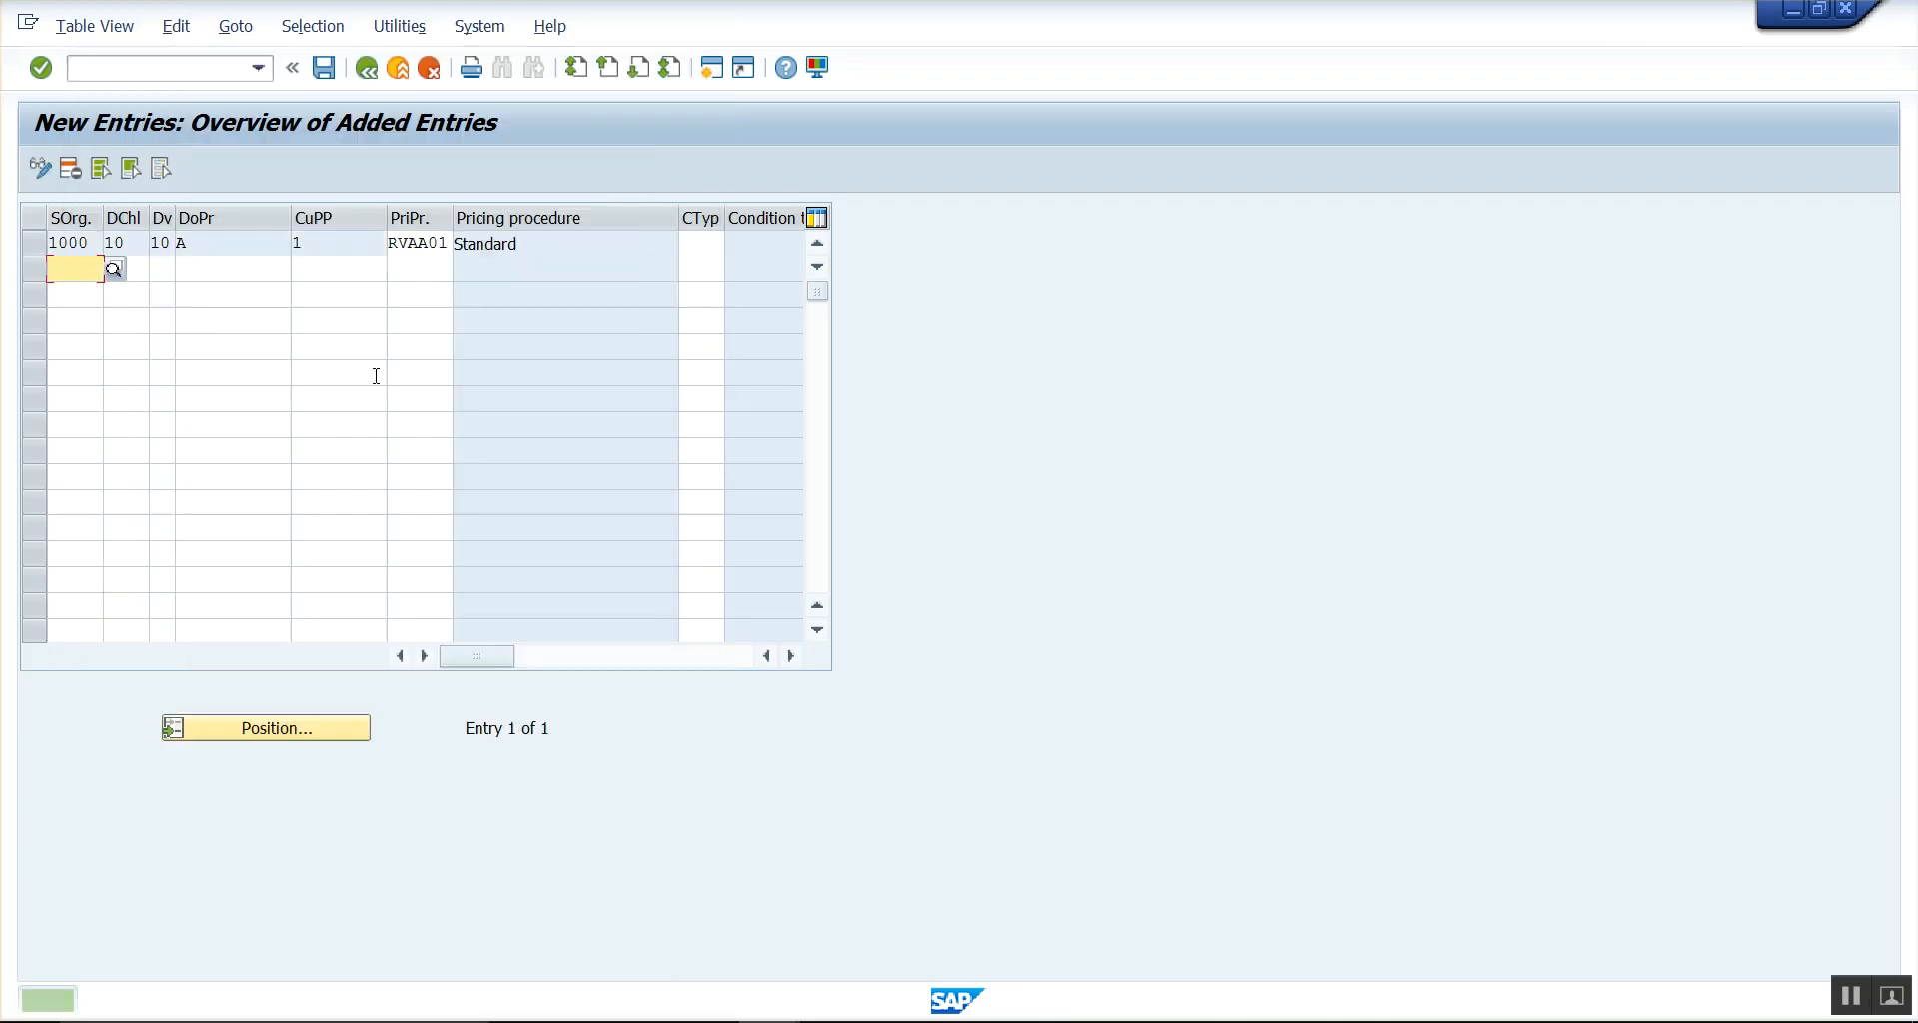
left_click(322, 67)
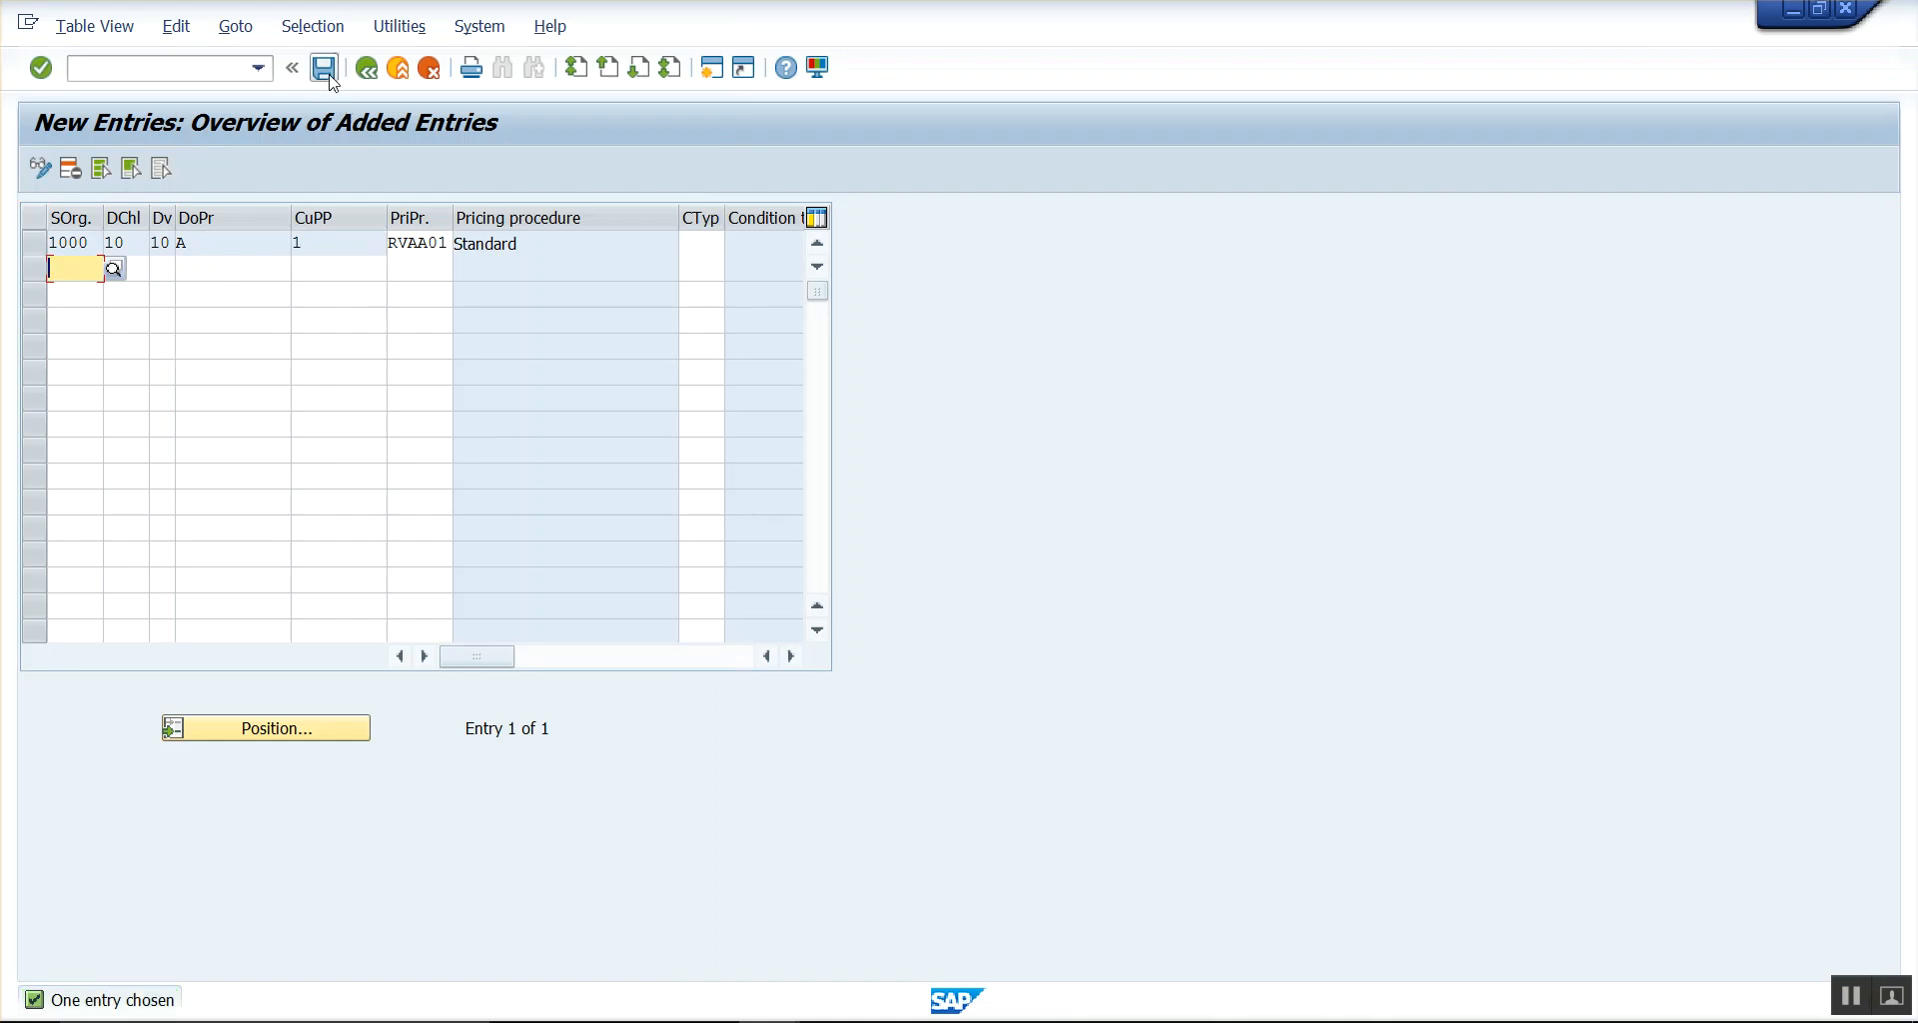
left_click(430, 445)
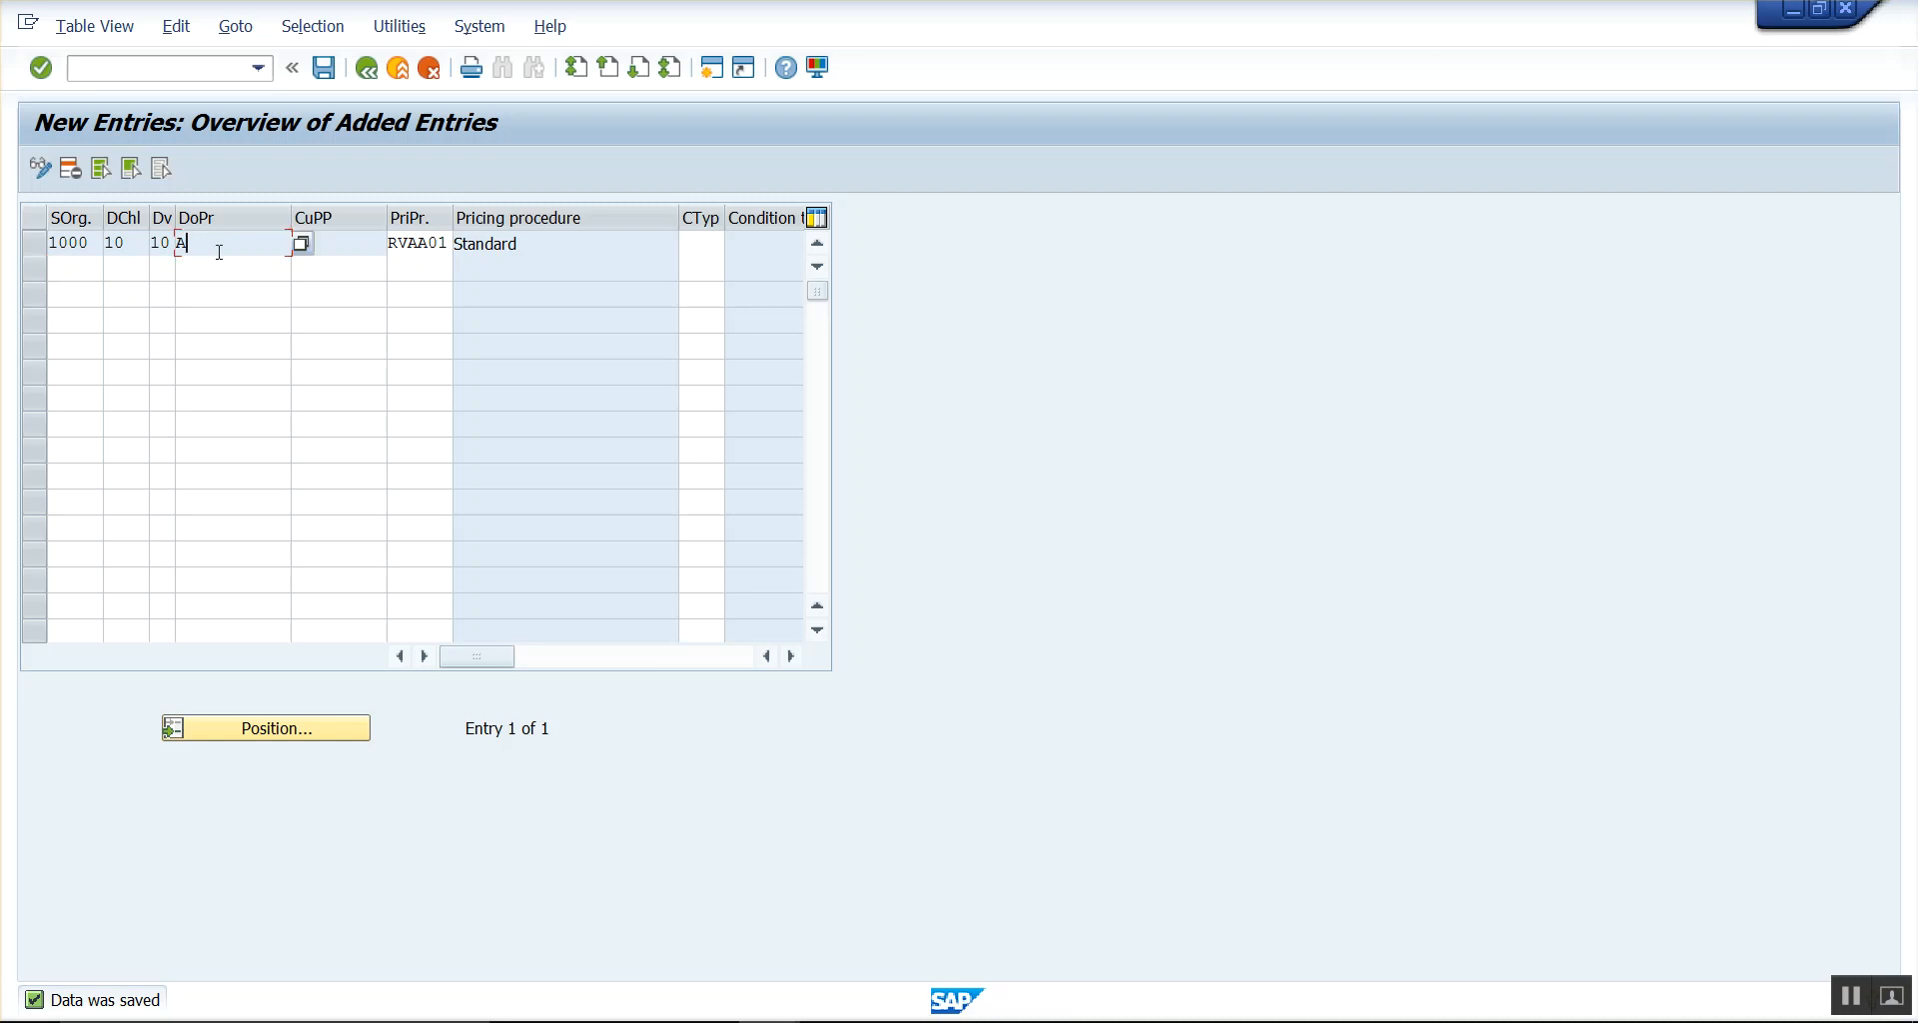
- Compare the saved entry's document procedure, customer procedure and pricing procedure with the DR and customer lines in the notes
key("alt+Tab")
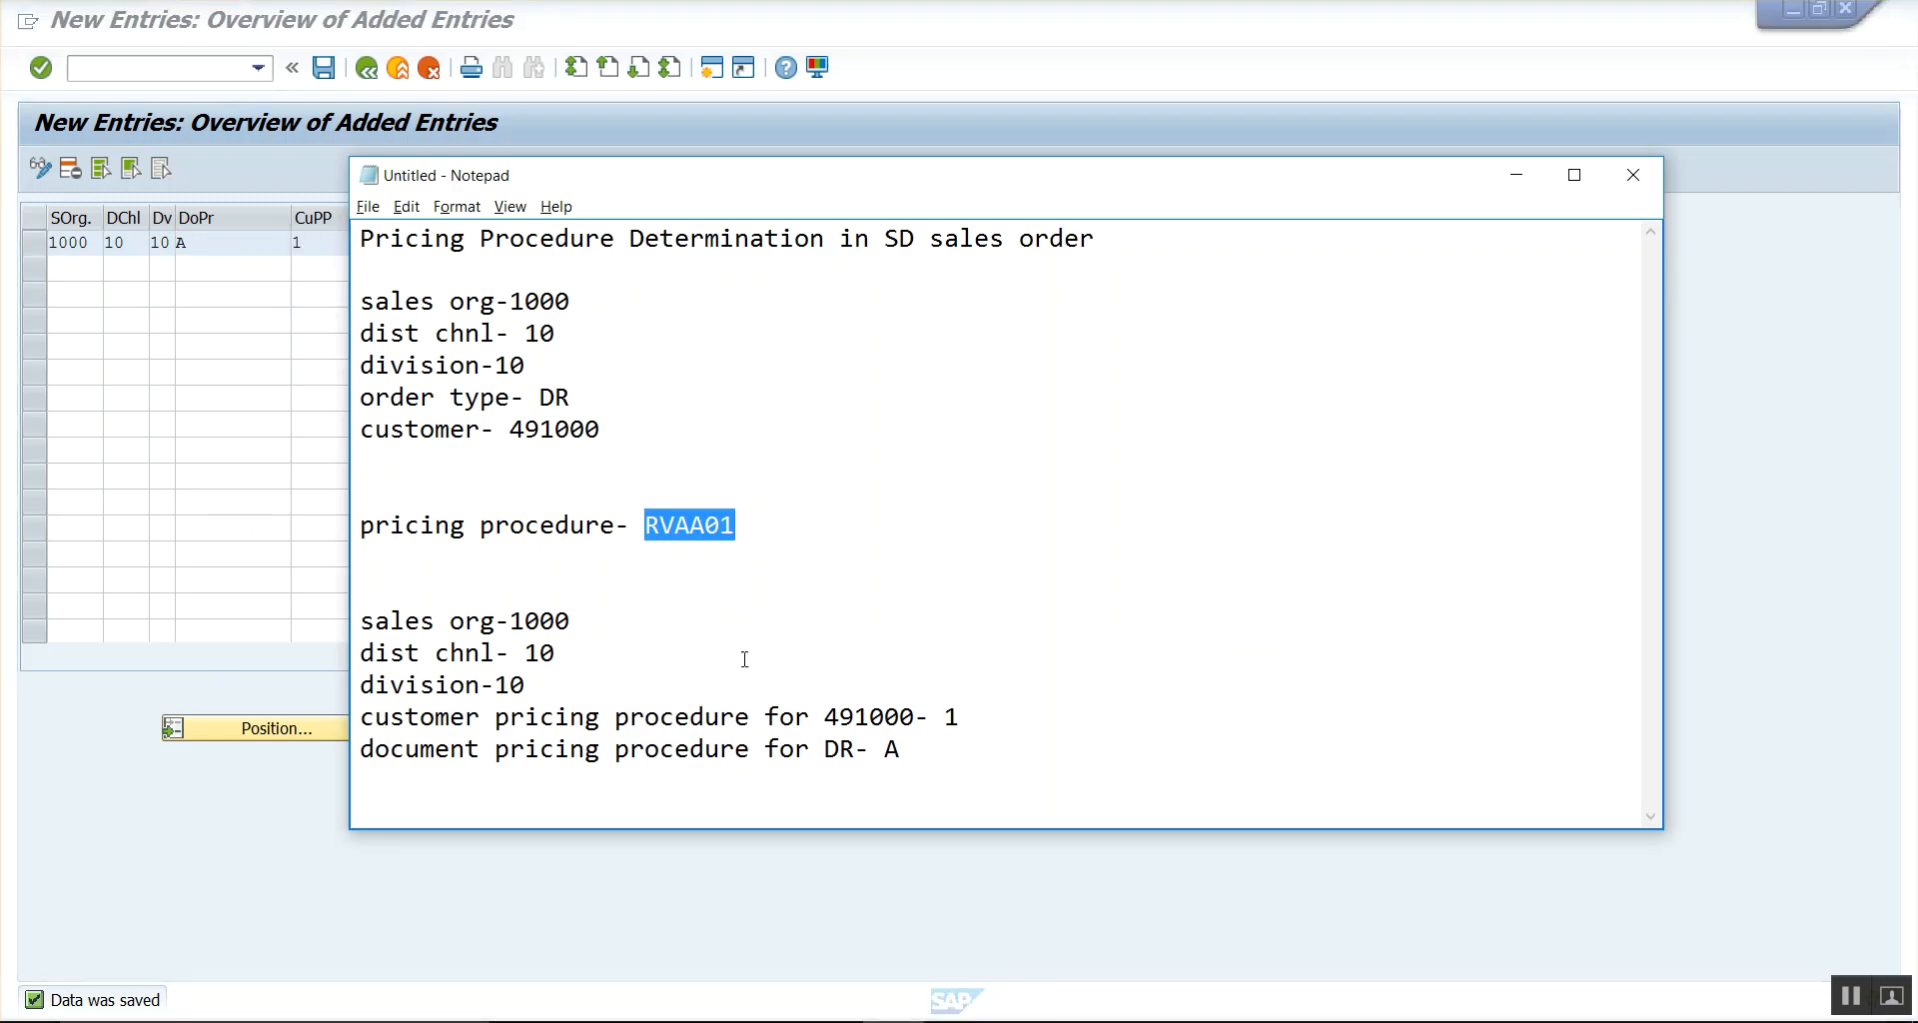
left_click_drag(828, 748, 857, 749)
key("alt+Tab")
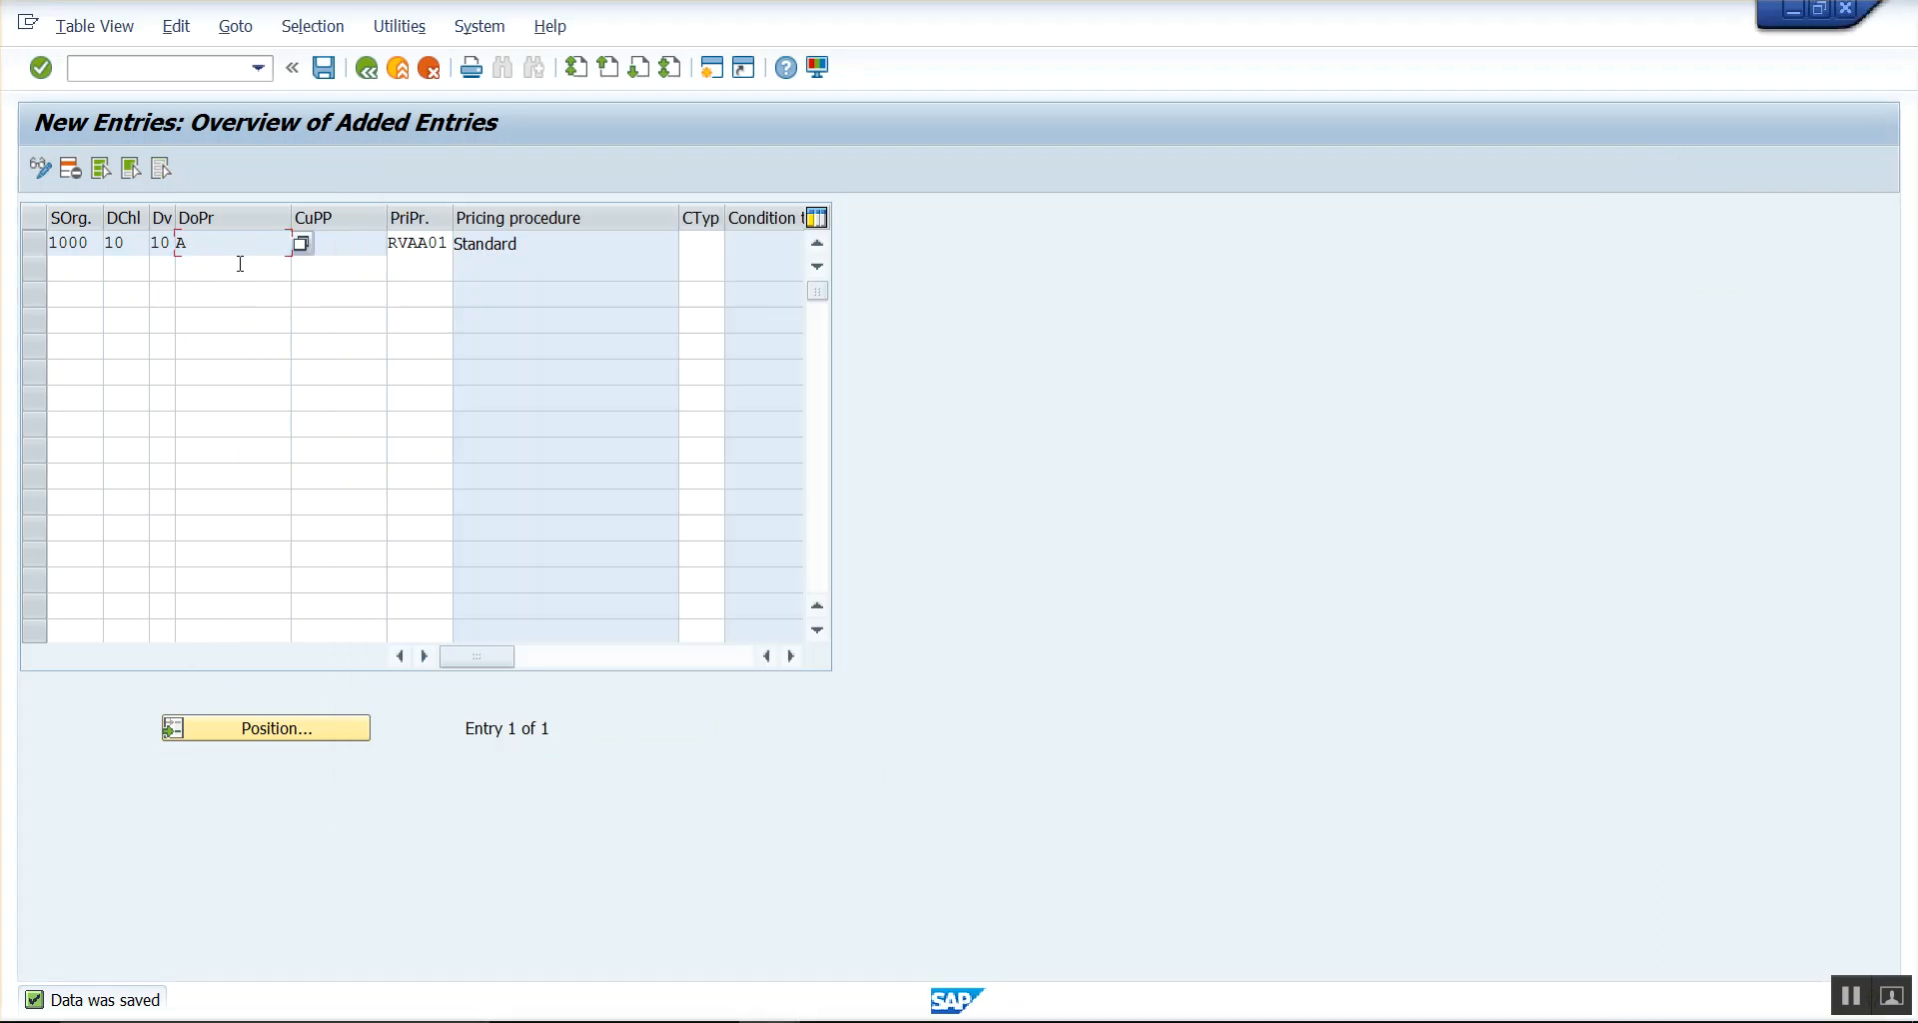
key("alt+Tab")
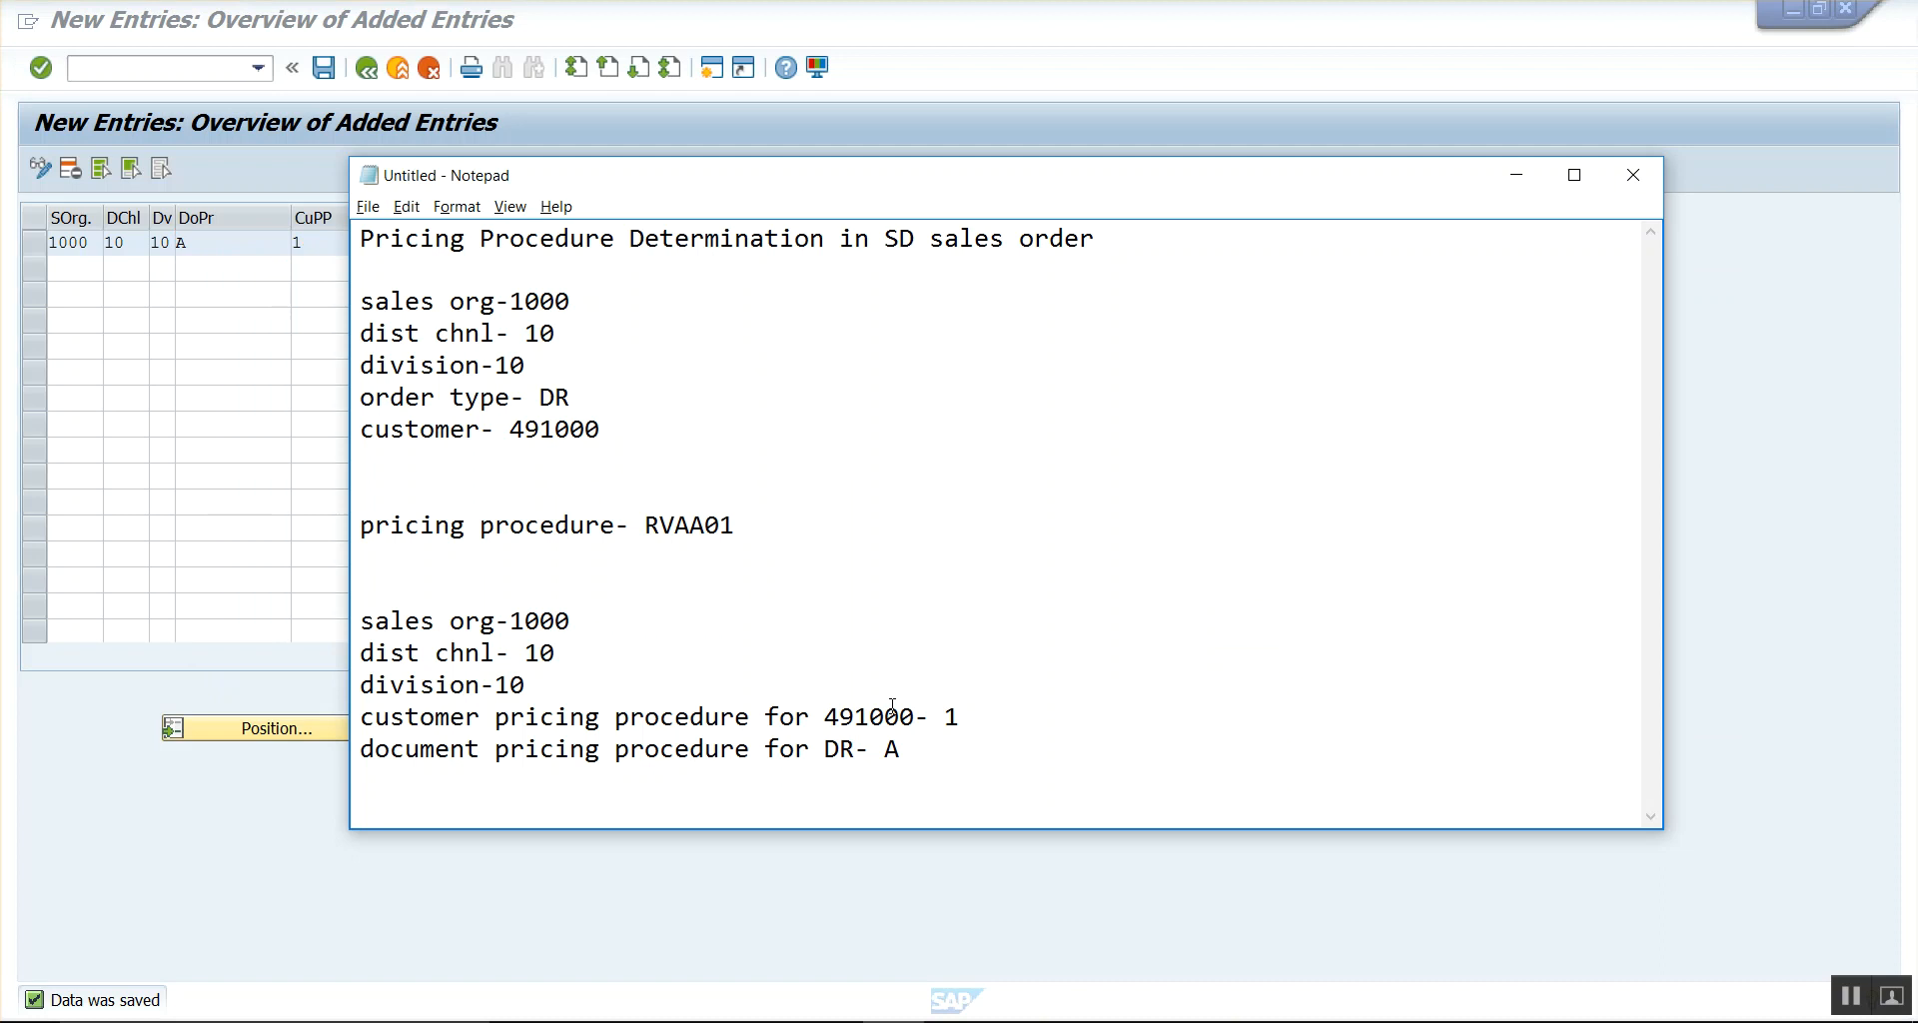
left_click_drag(825, 718, 976, 727)
left_click(925, 719)
key("alt+Tab")
key("Tab")
type("1")
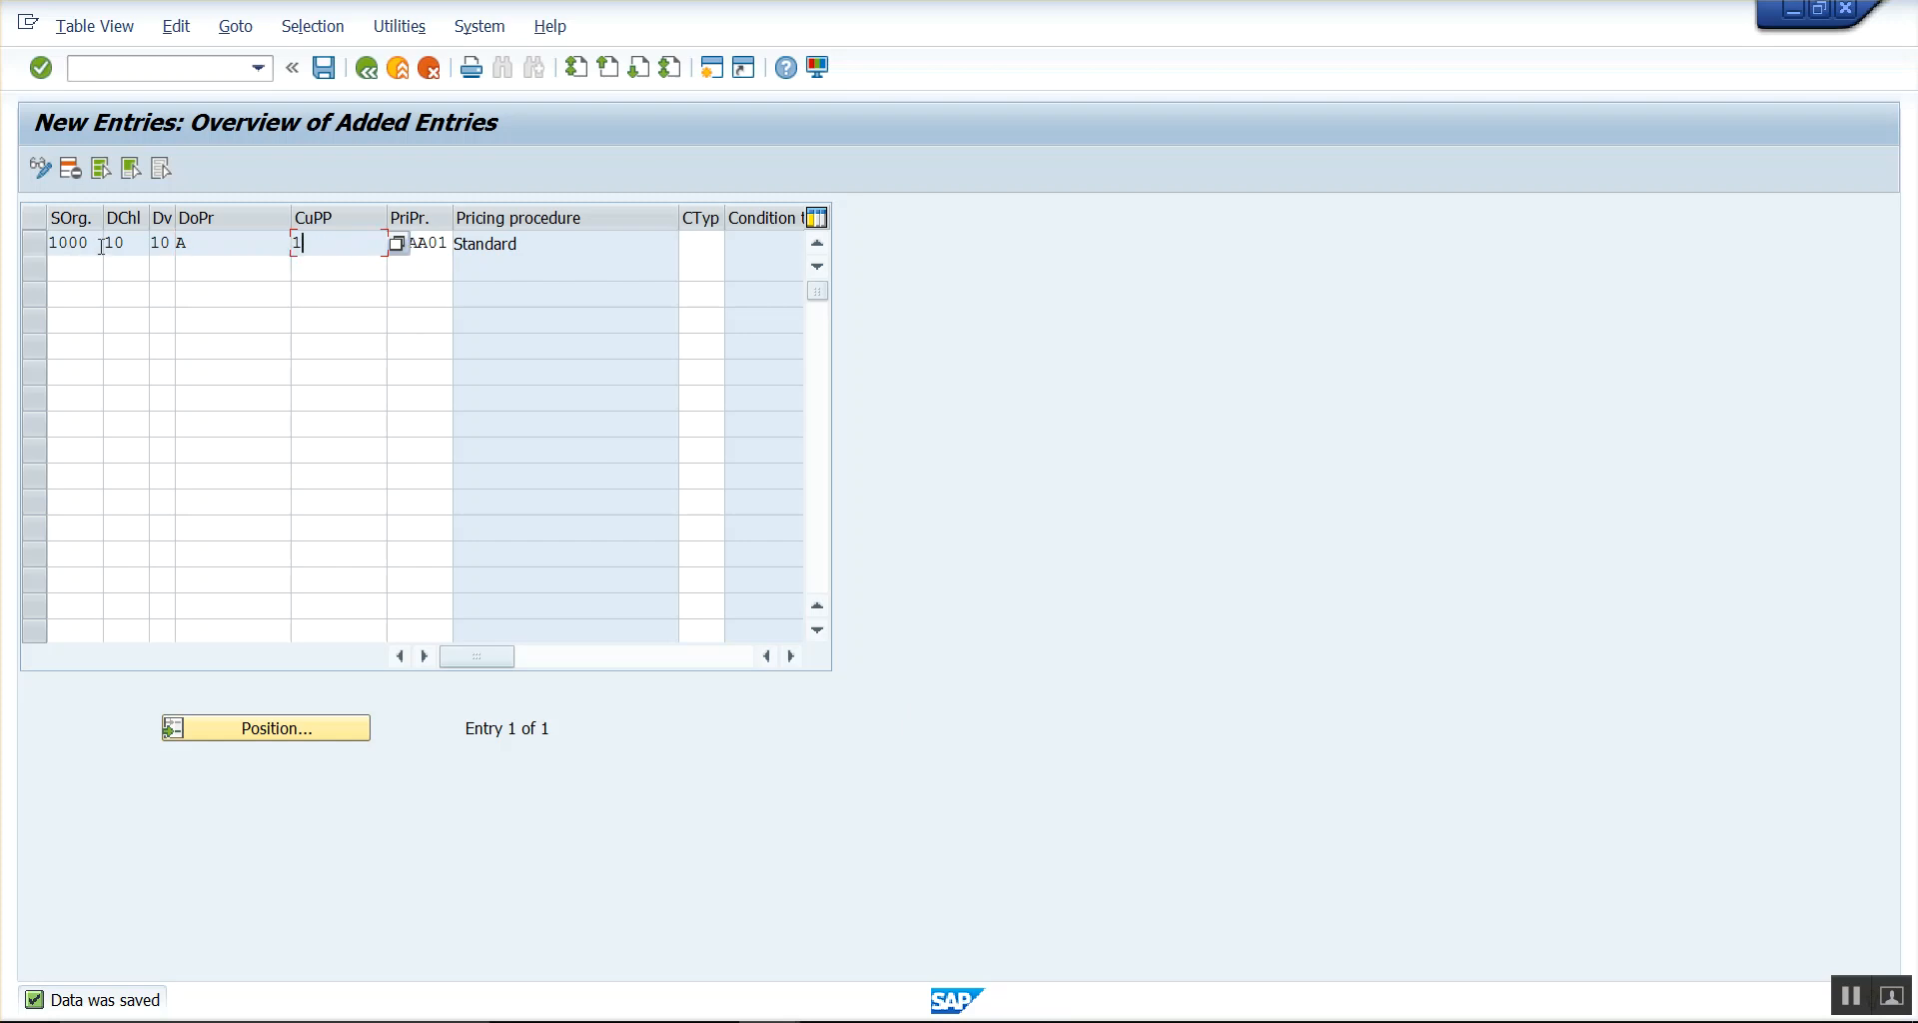
left_click(402, 257)
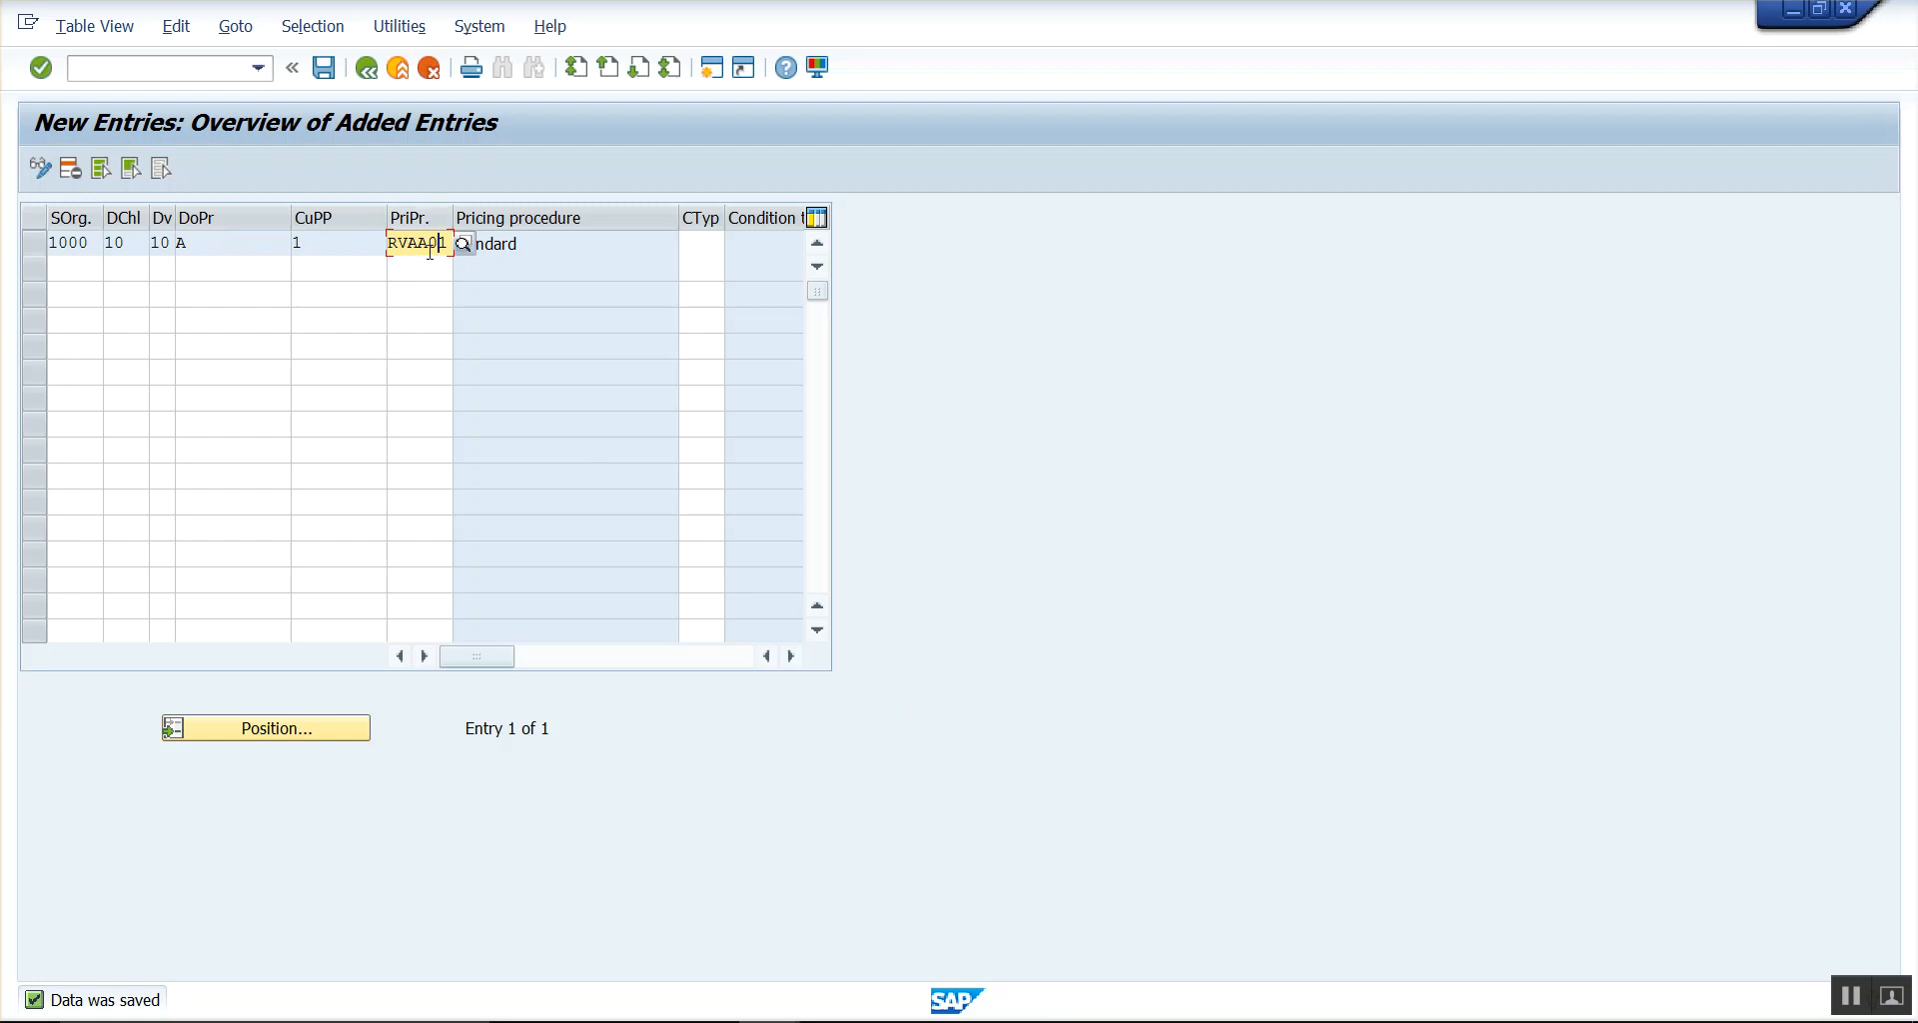
- Save the determination entry again and leave customizing, returning to the SAP Easy Access screen
left_click(324, 67)
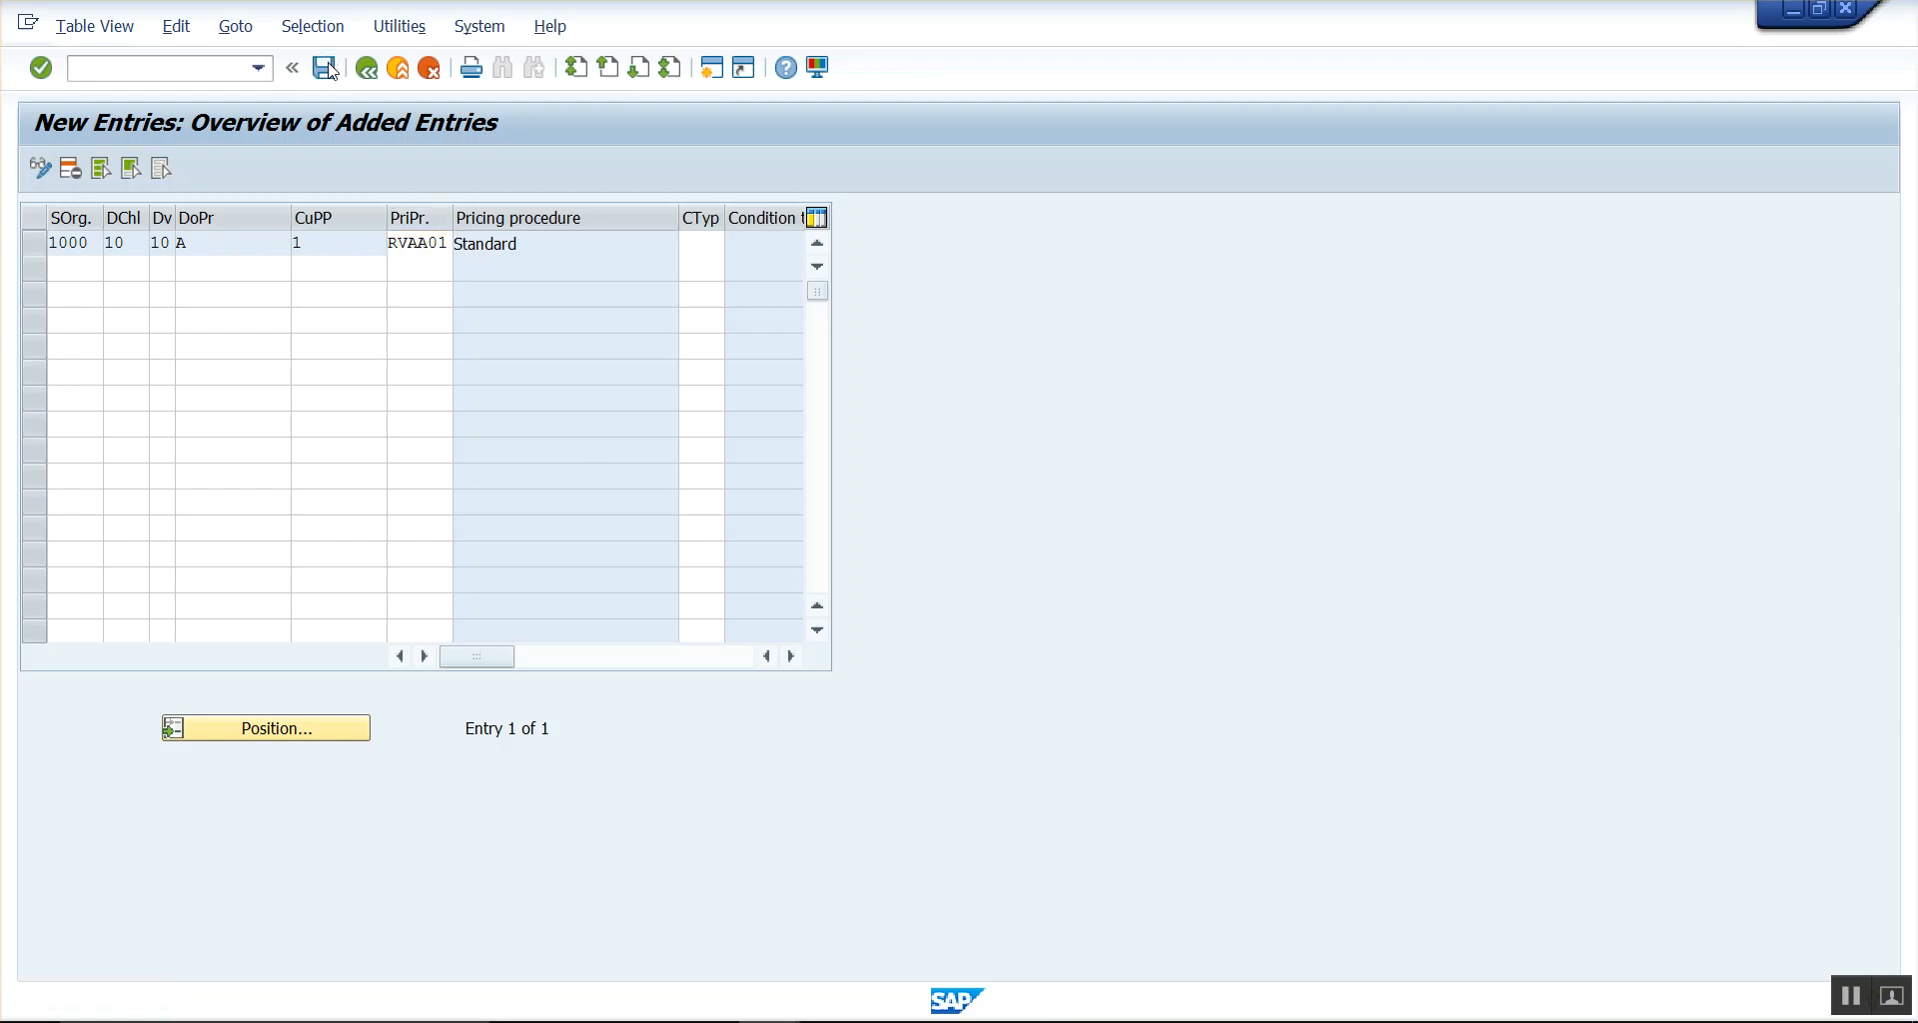
left_click(367, 76)
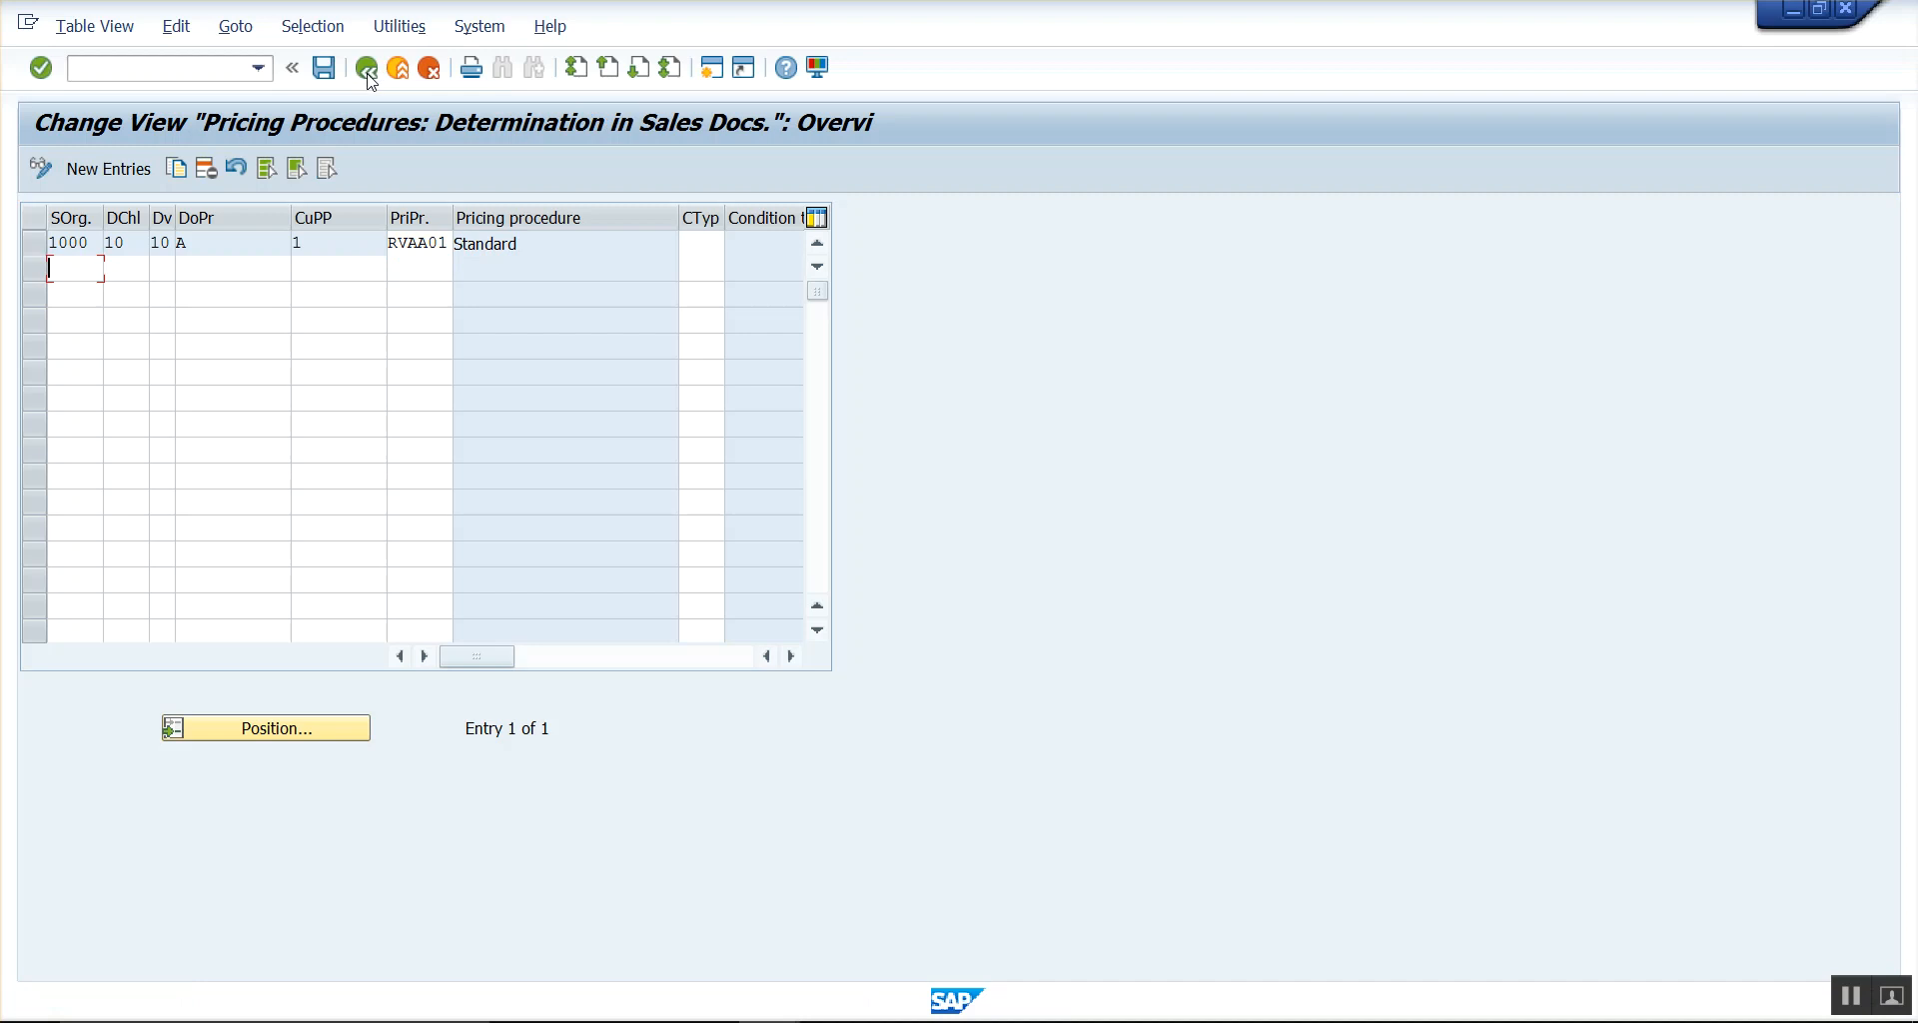
left_click(366, 76)
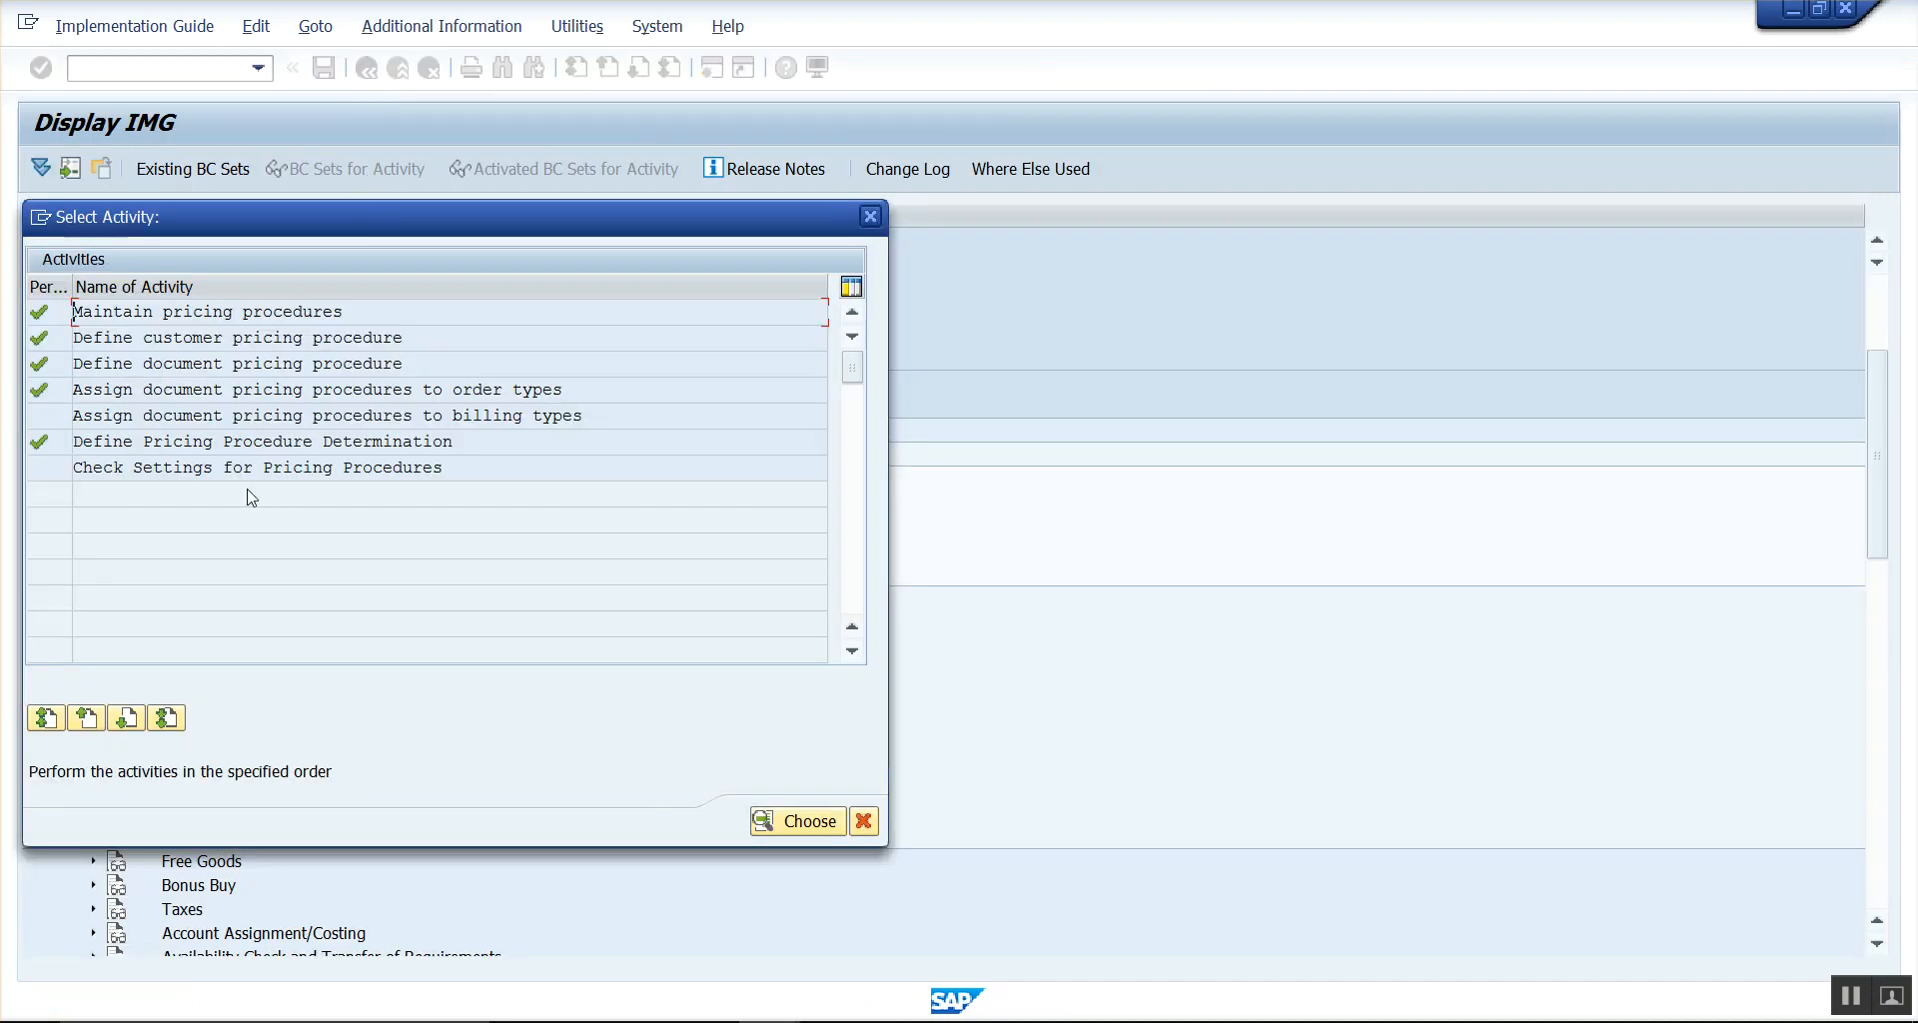
key("Escape")
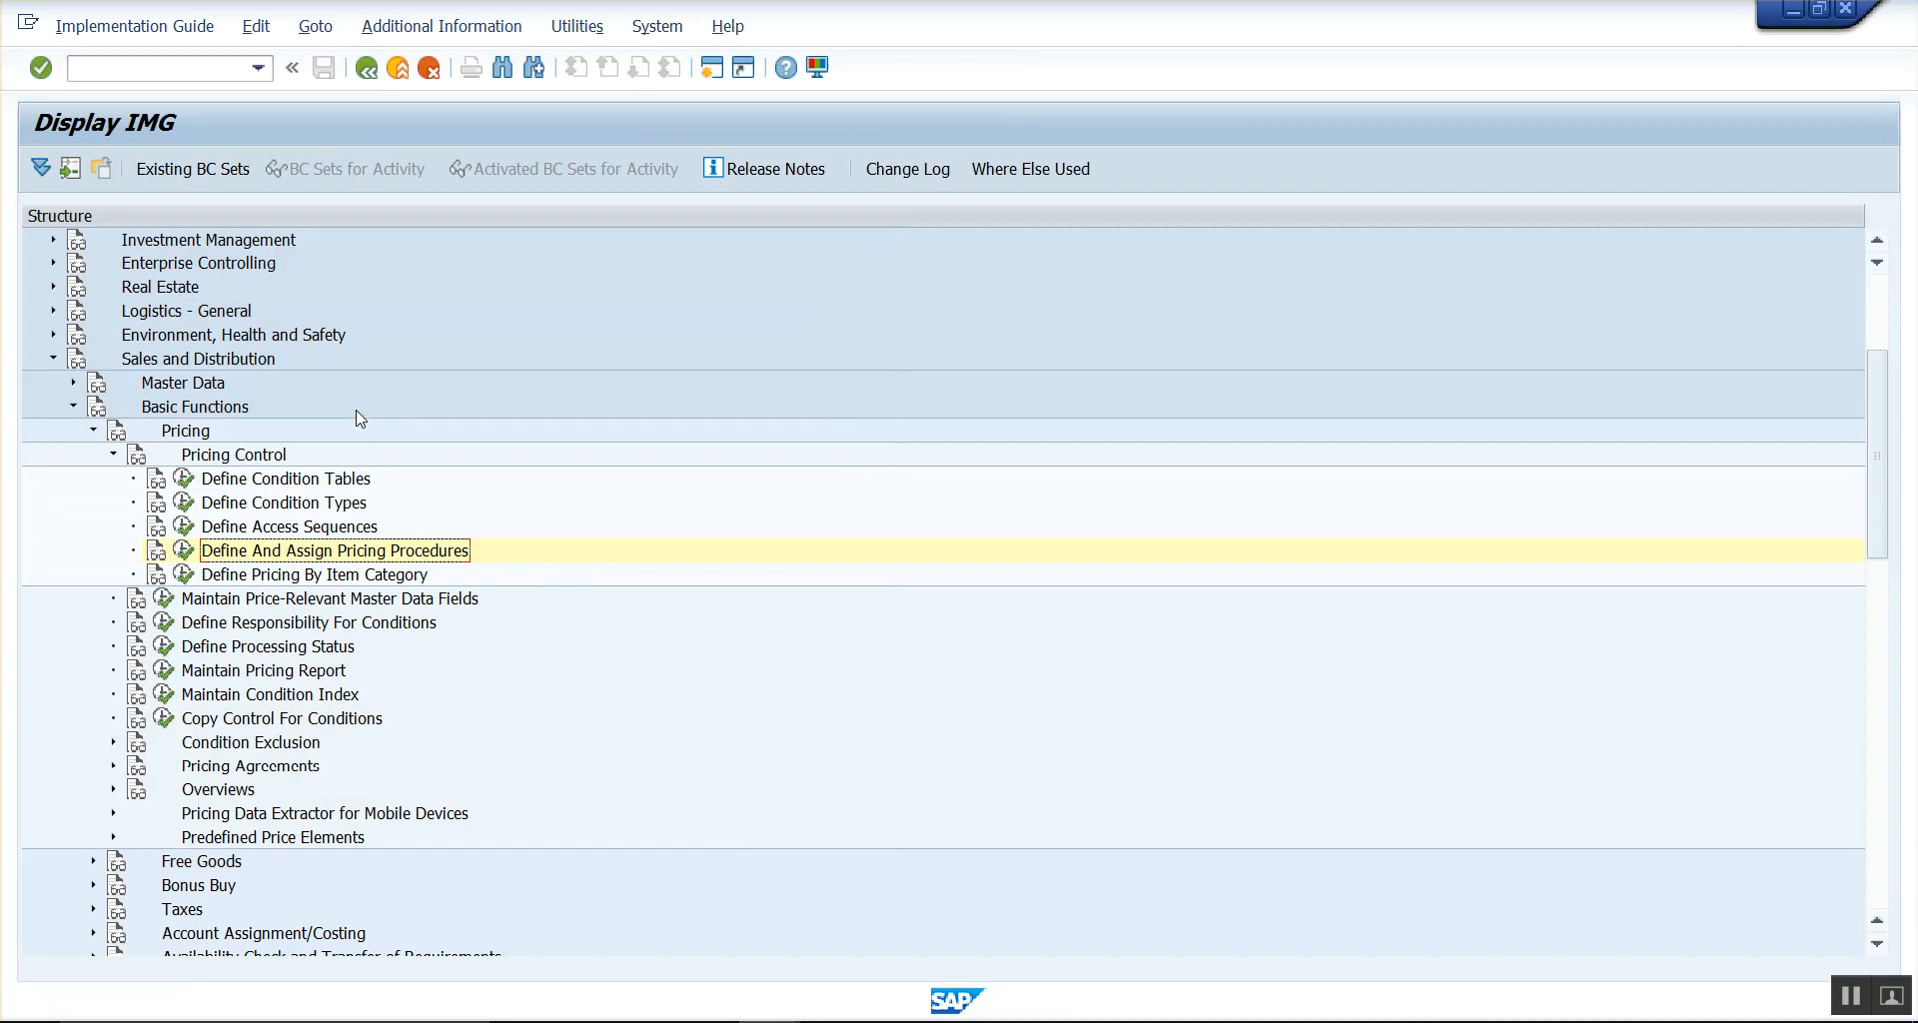
left_click(366, 70)
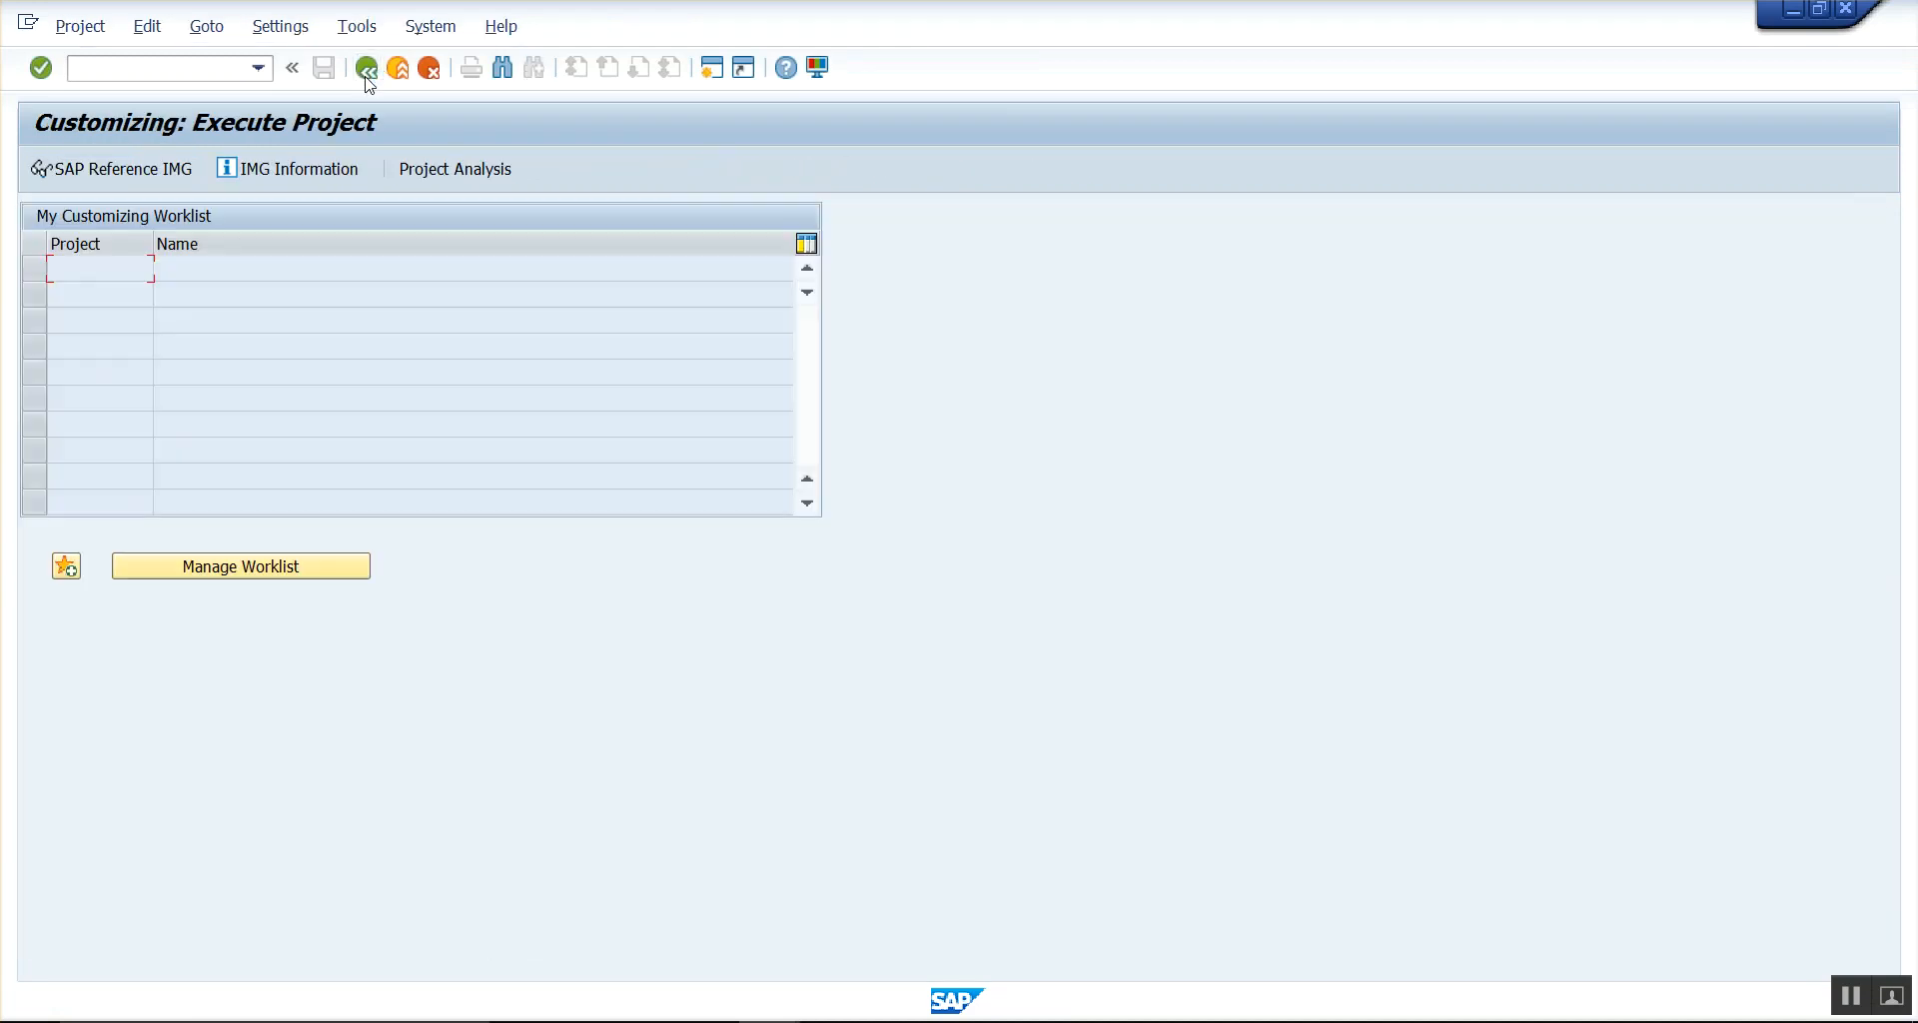
left_click(366, 72)
- Open transaction OVKK and position the pricing procedure determination table at sales organization 1000
left_click(111, 63)
type("ov")
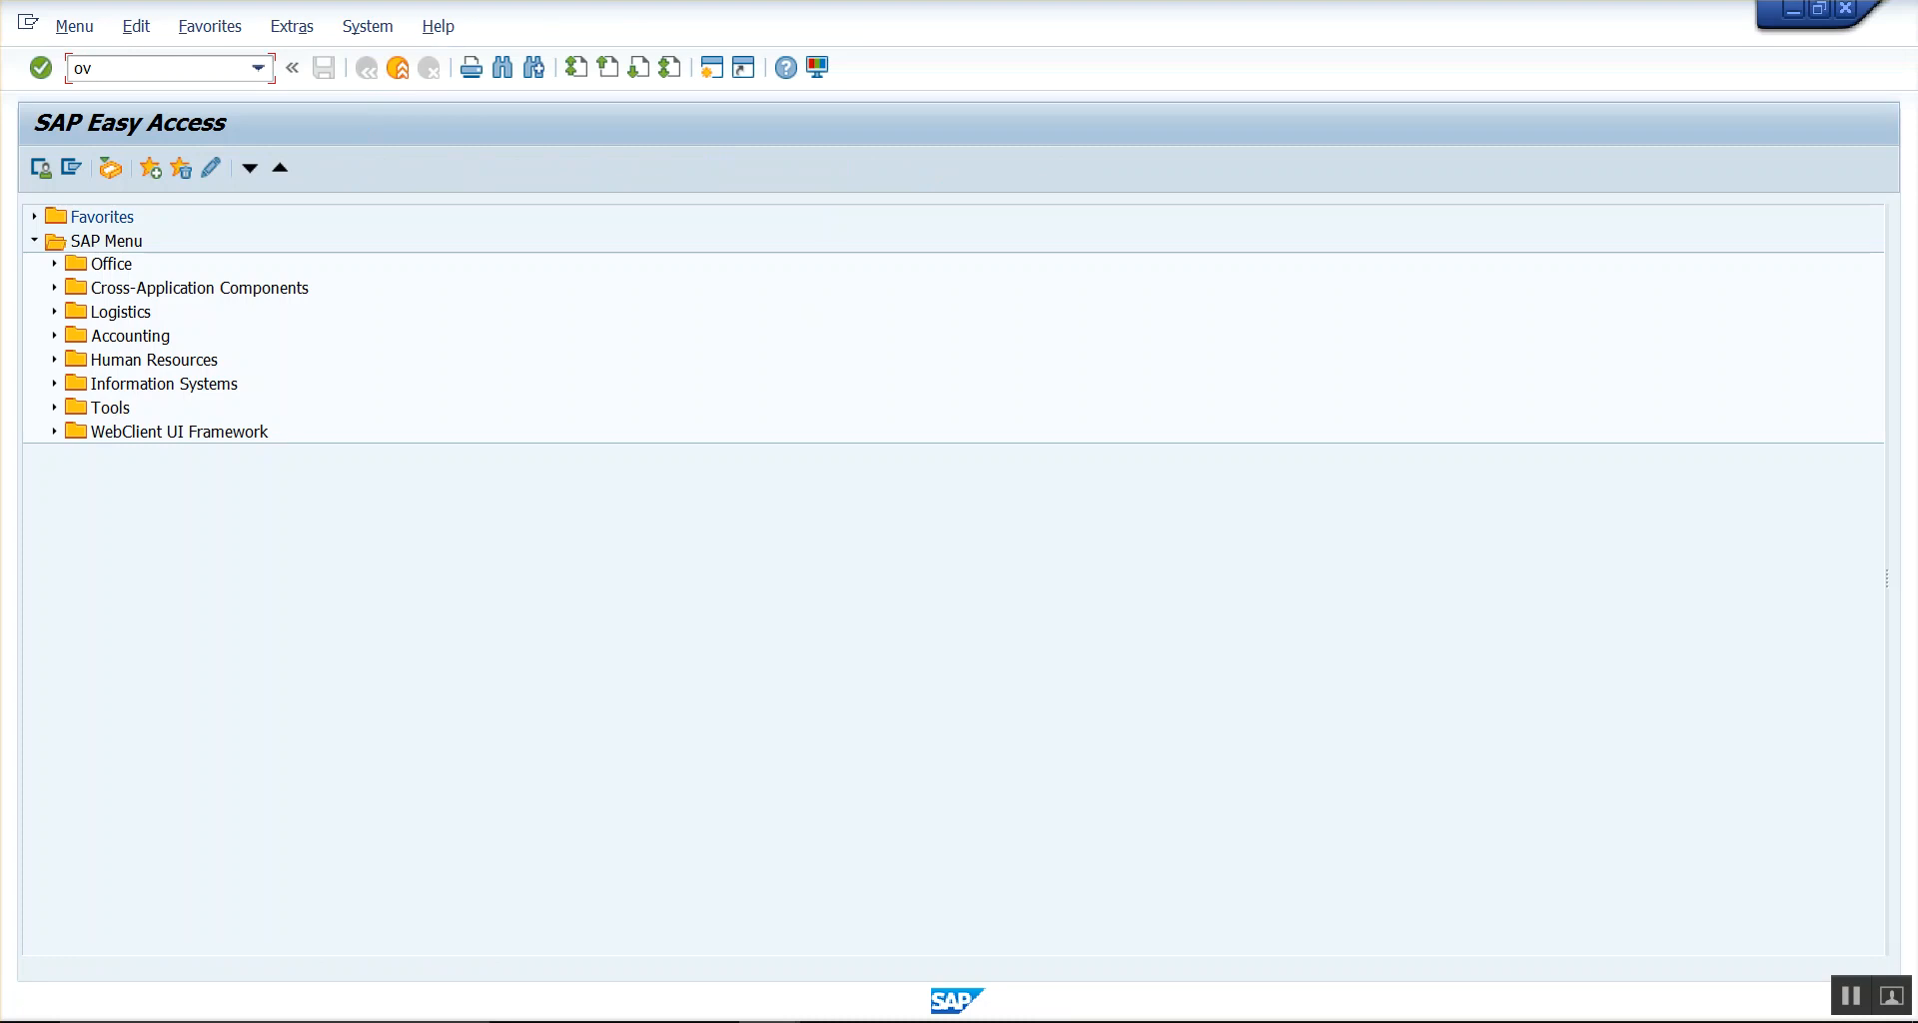
type("kk")
key("Return")
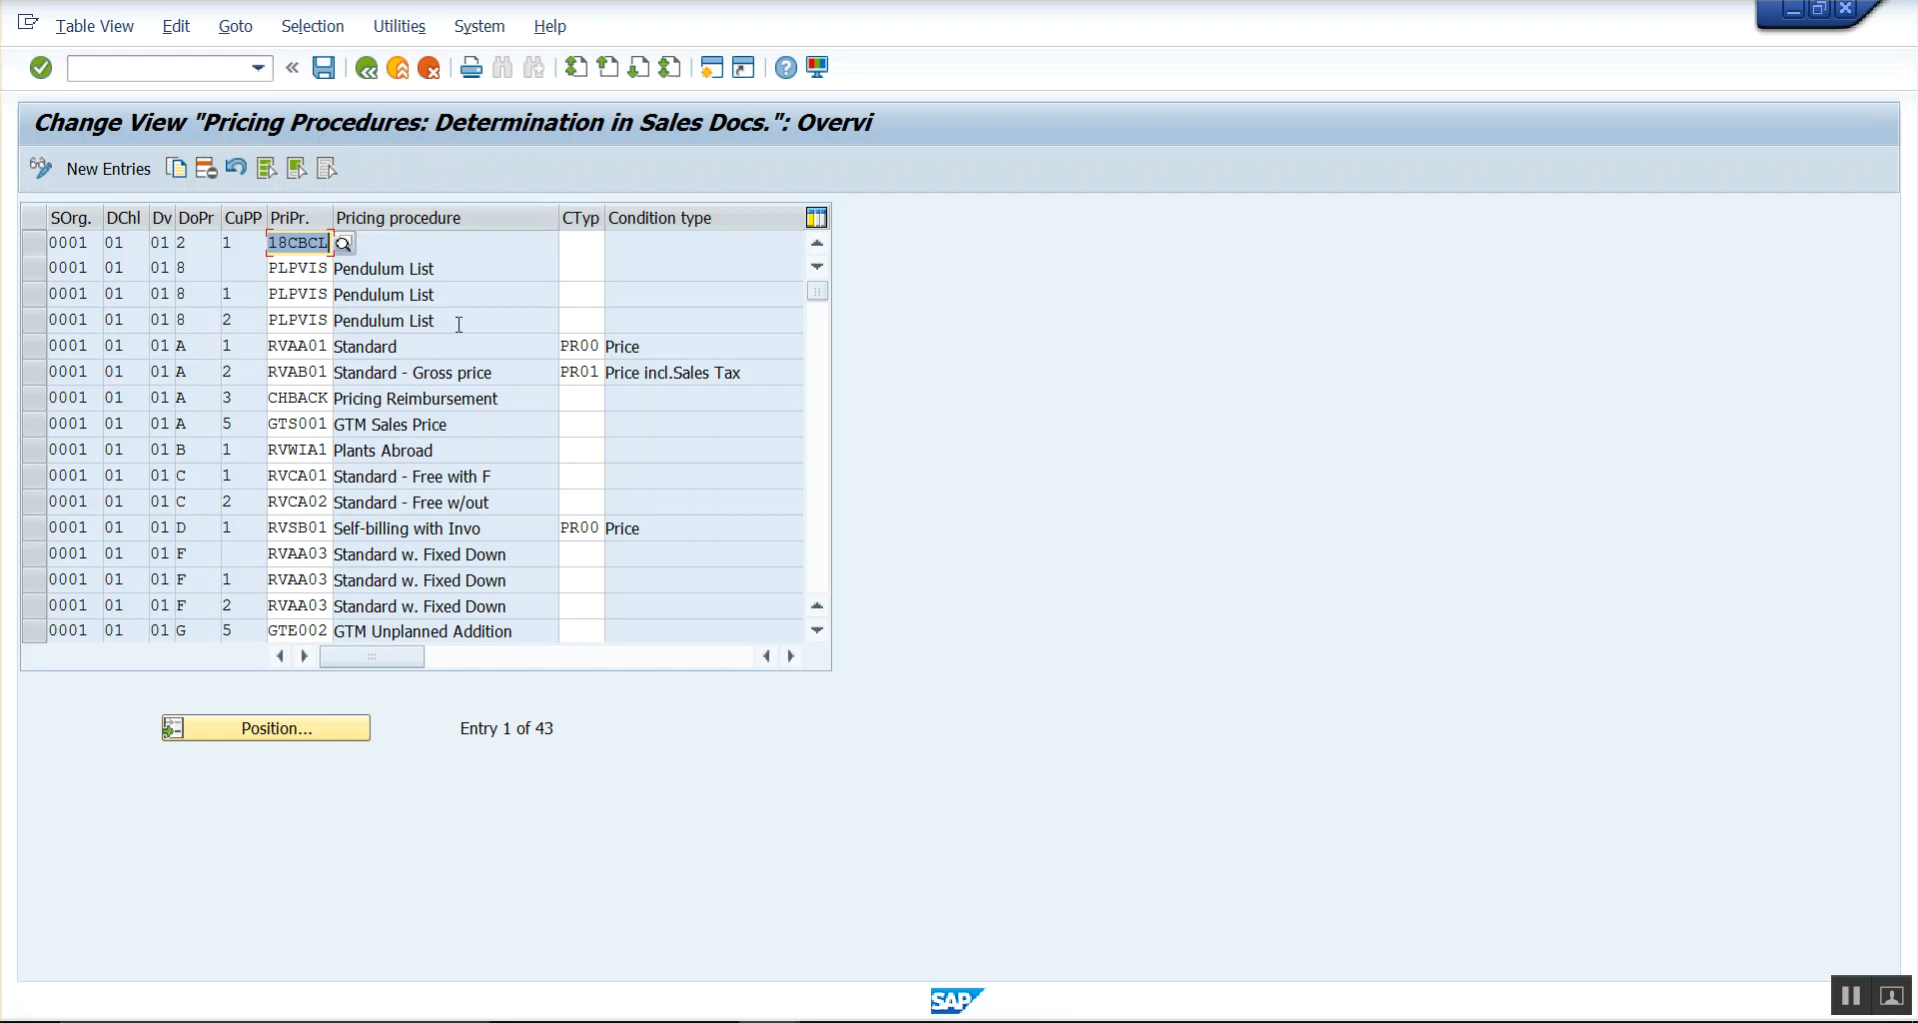
left_click(333, 725)
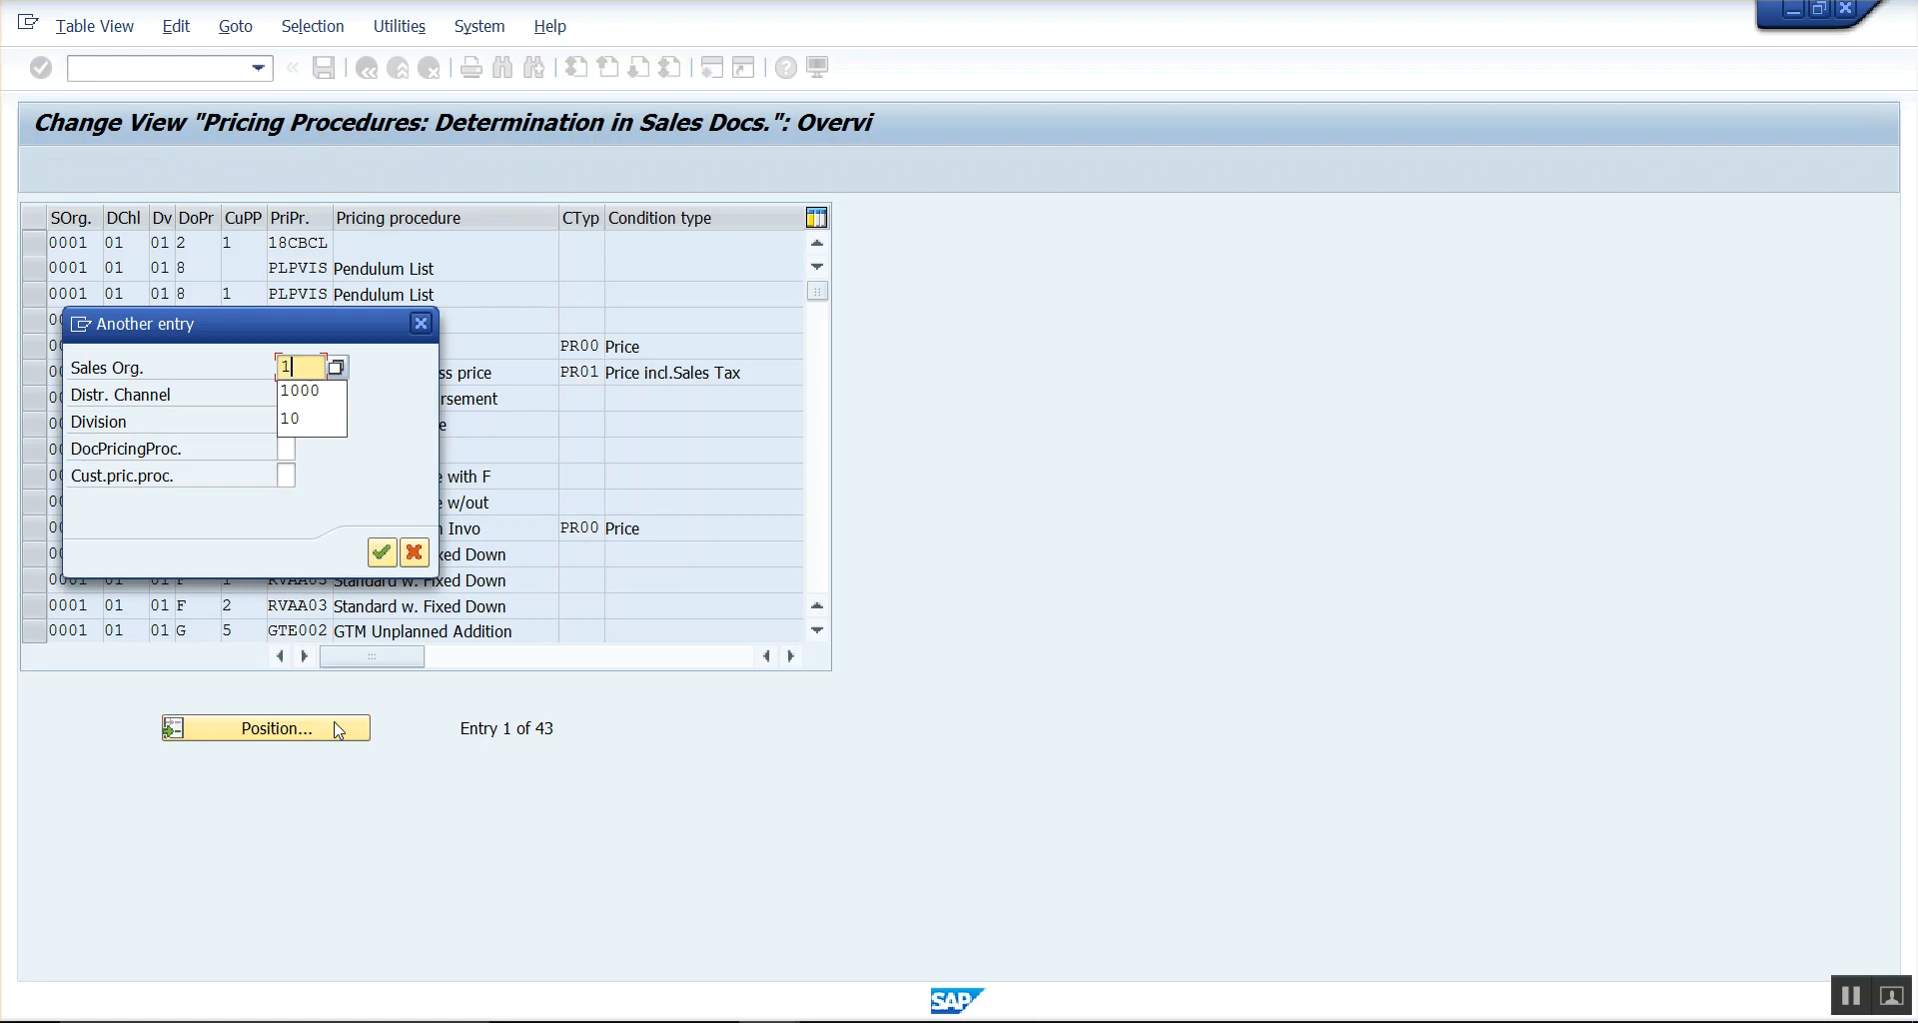
key("Return")
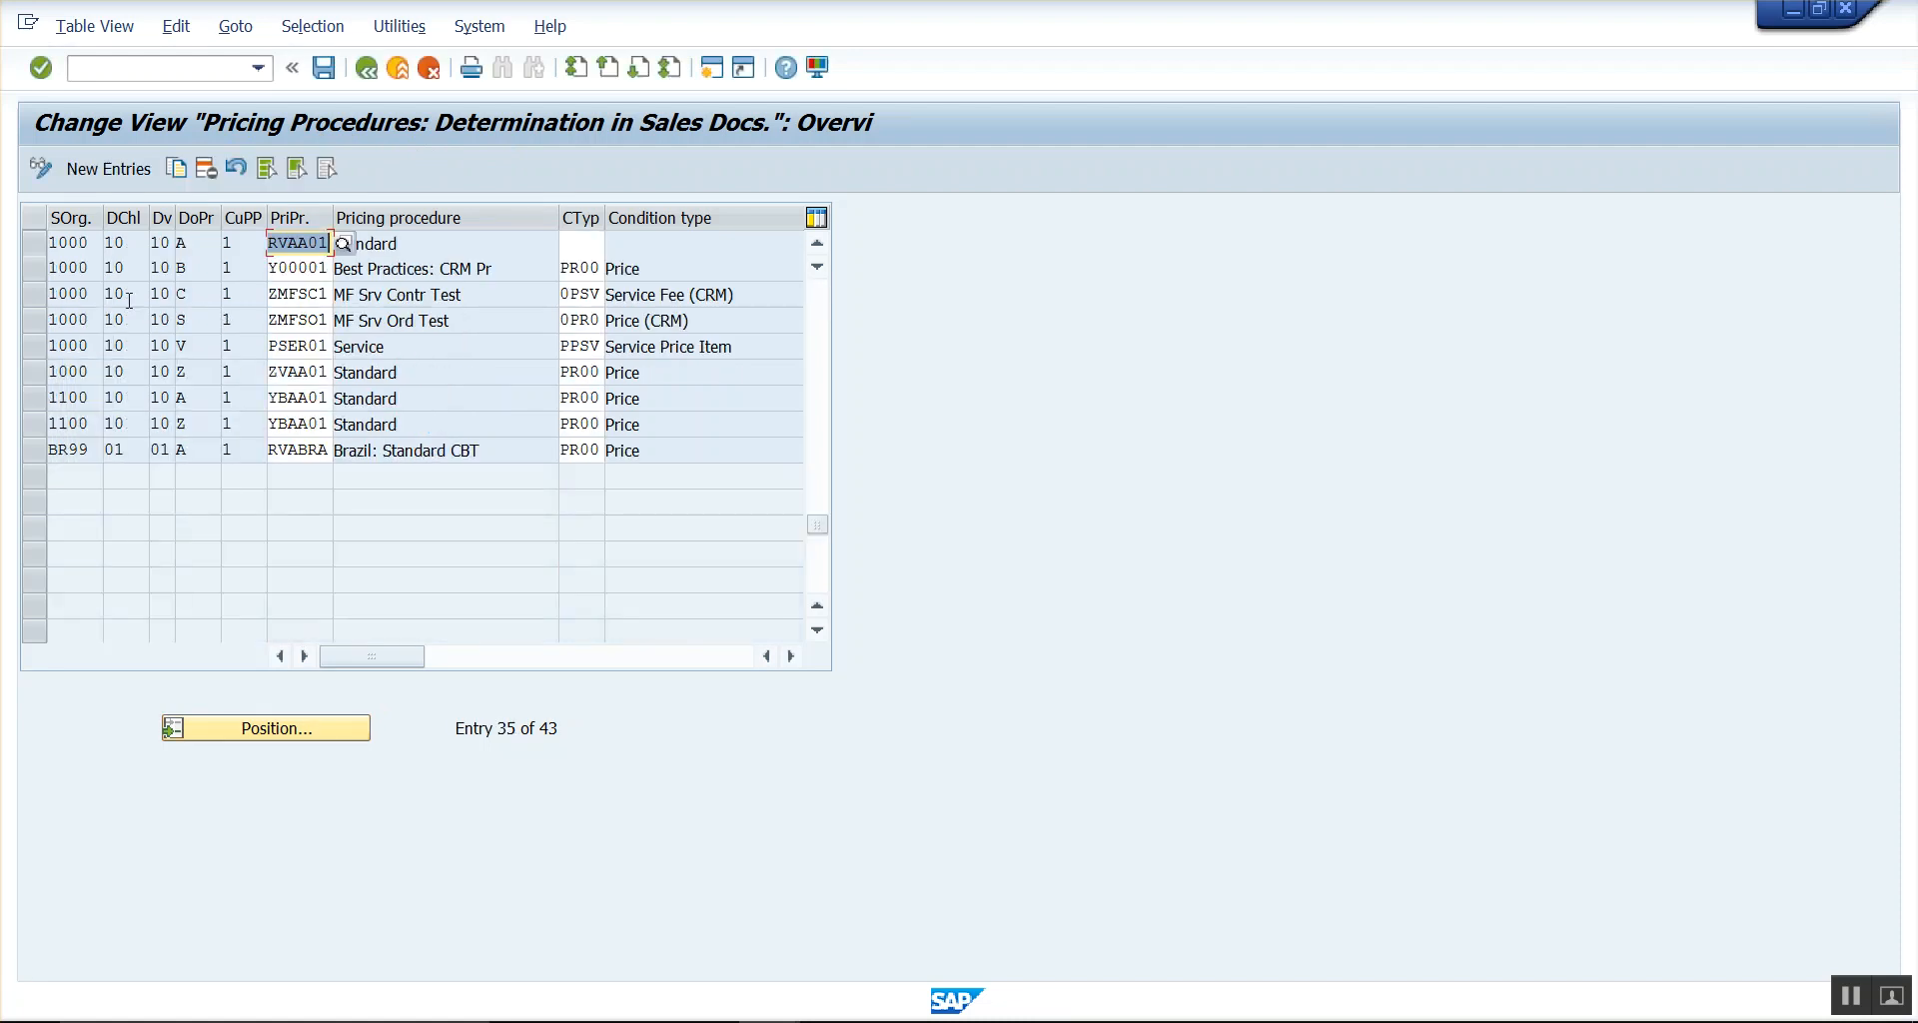
- Change the determination table to display mode and select the entry for 1000/10/10 with document procedure A and customer procedure 1
left_click(34, 242)
left_click(40, 168)
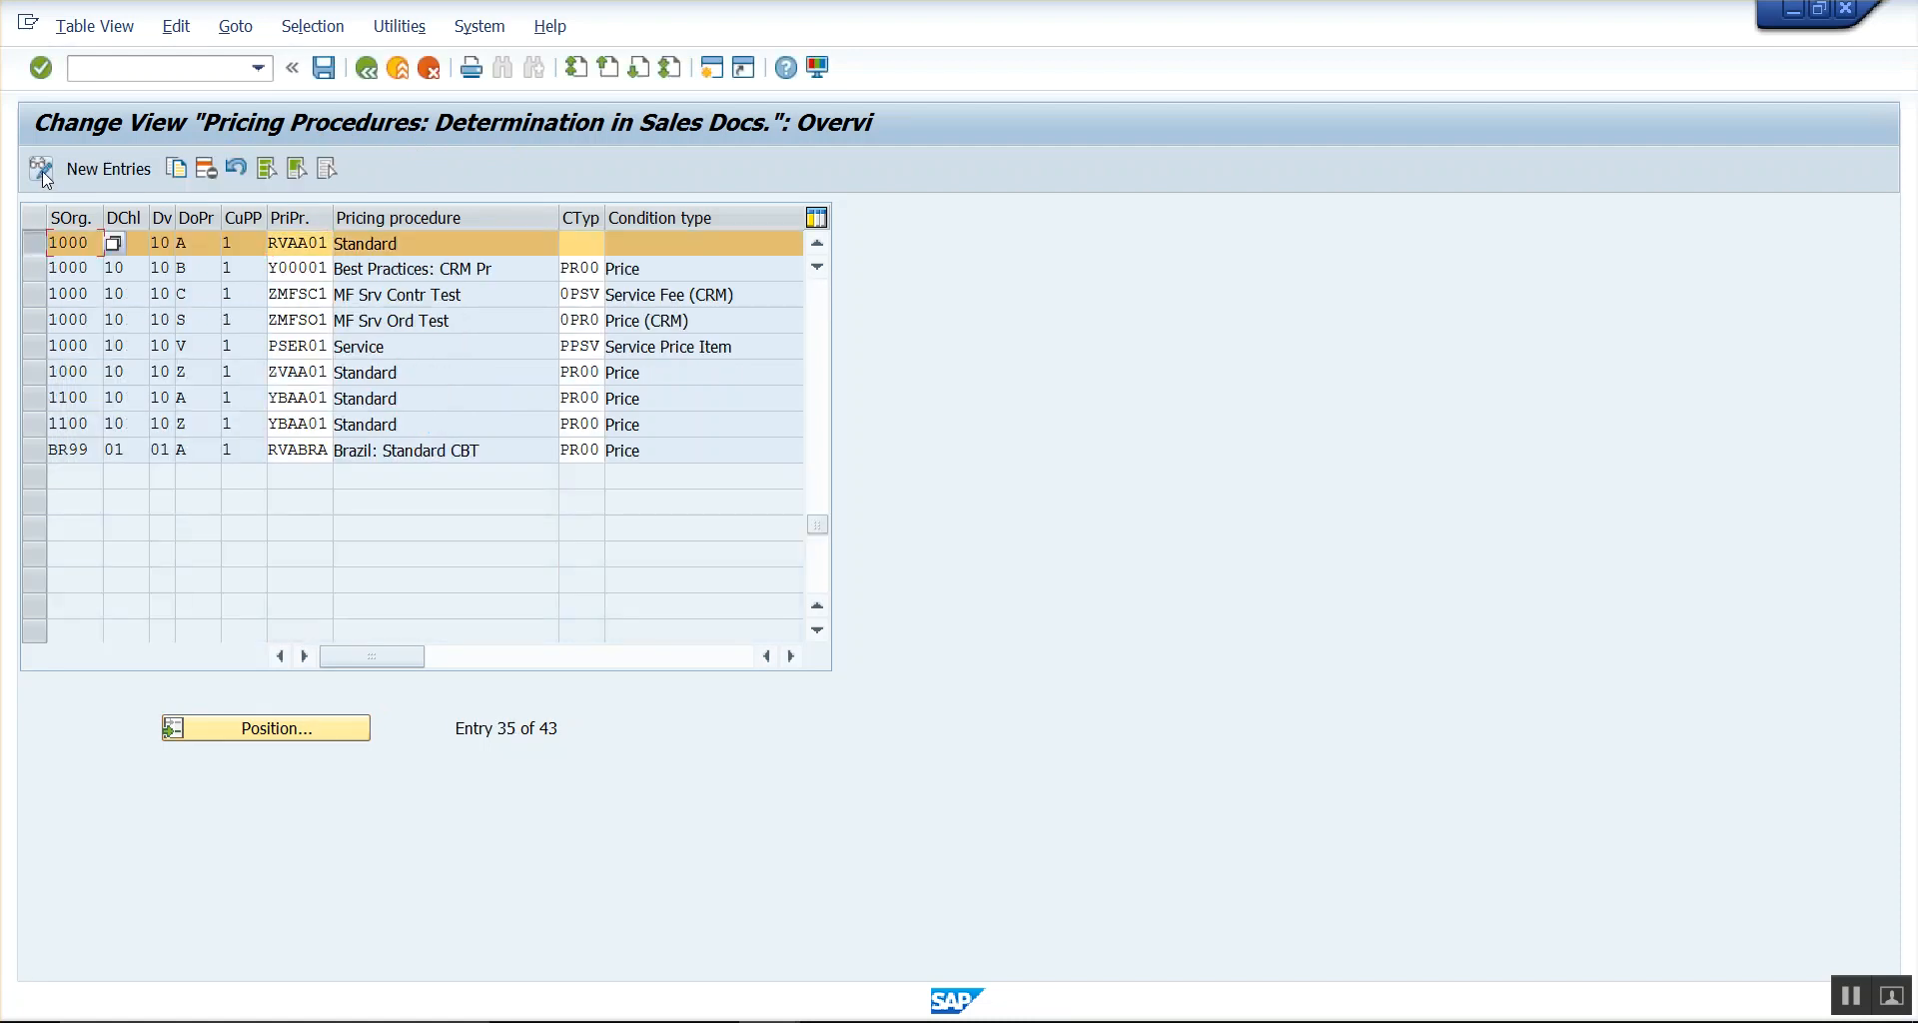
left_click(297, 732)
key("Return")
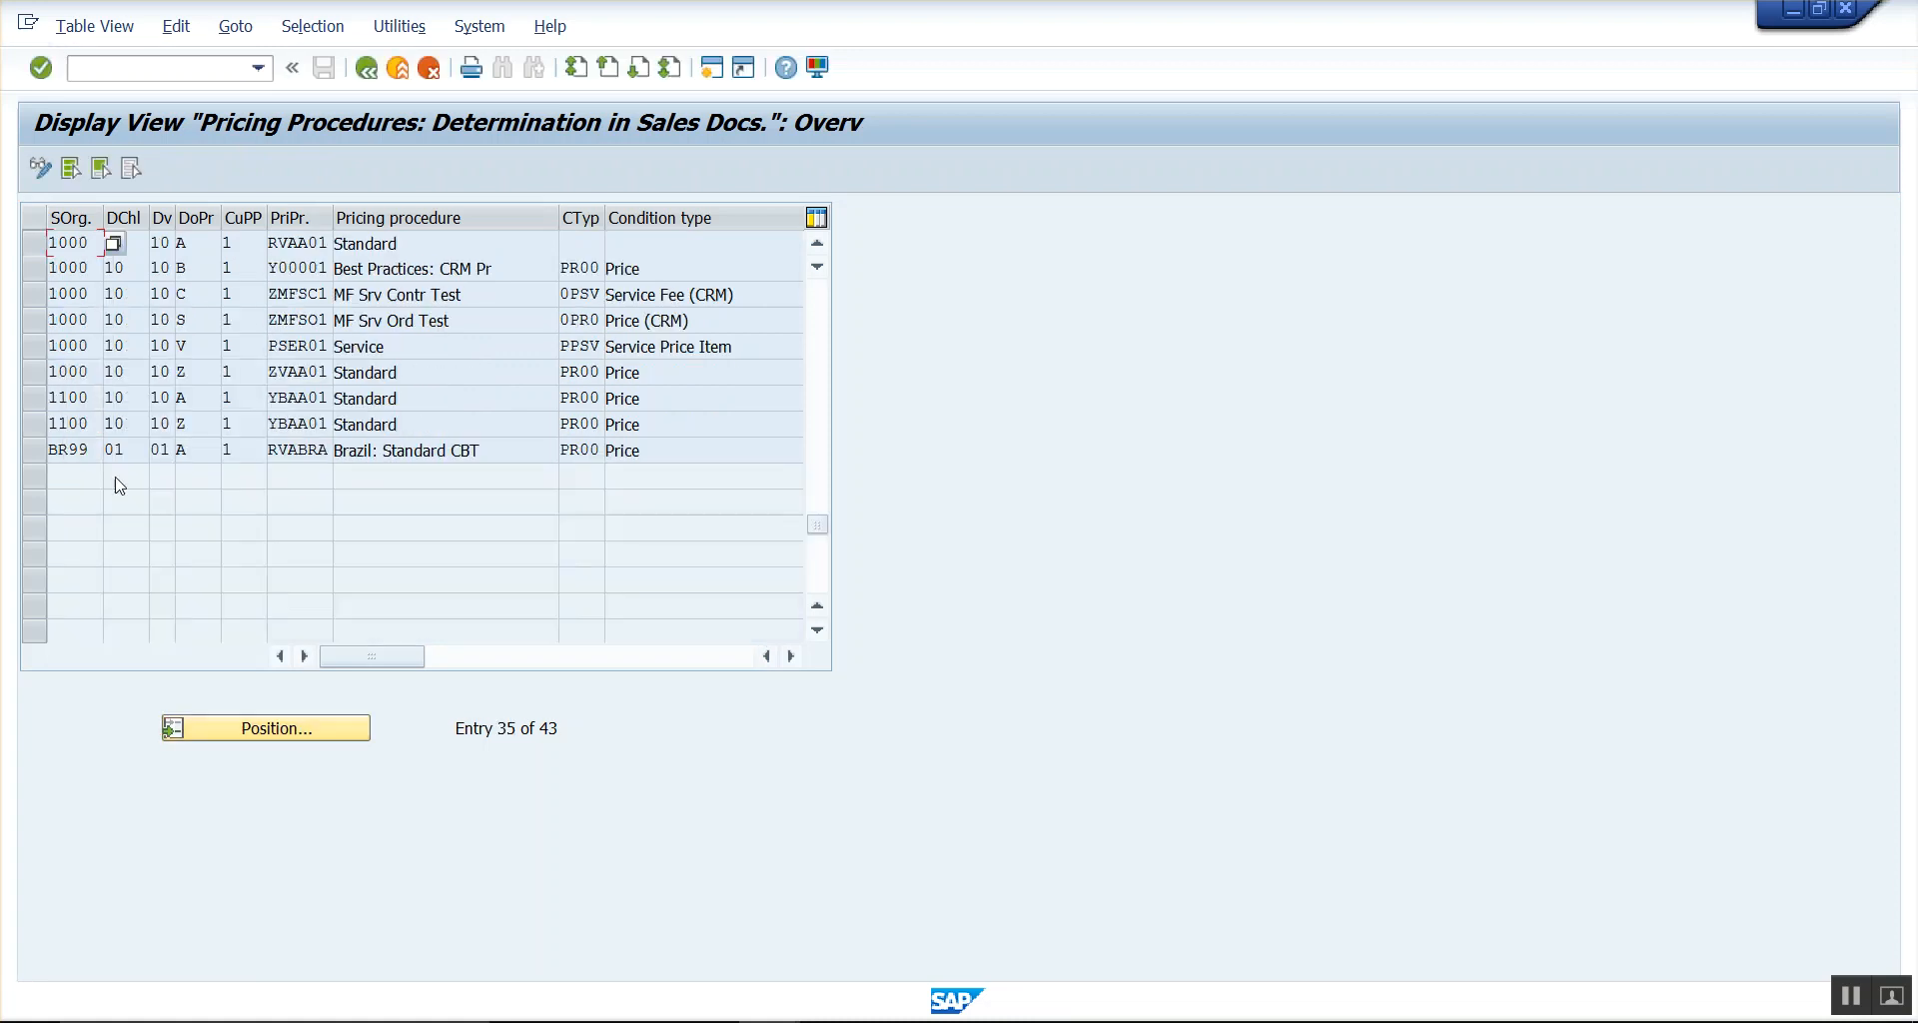
left_click(36, 243)
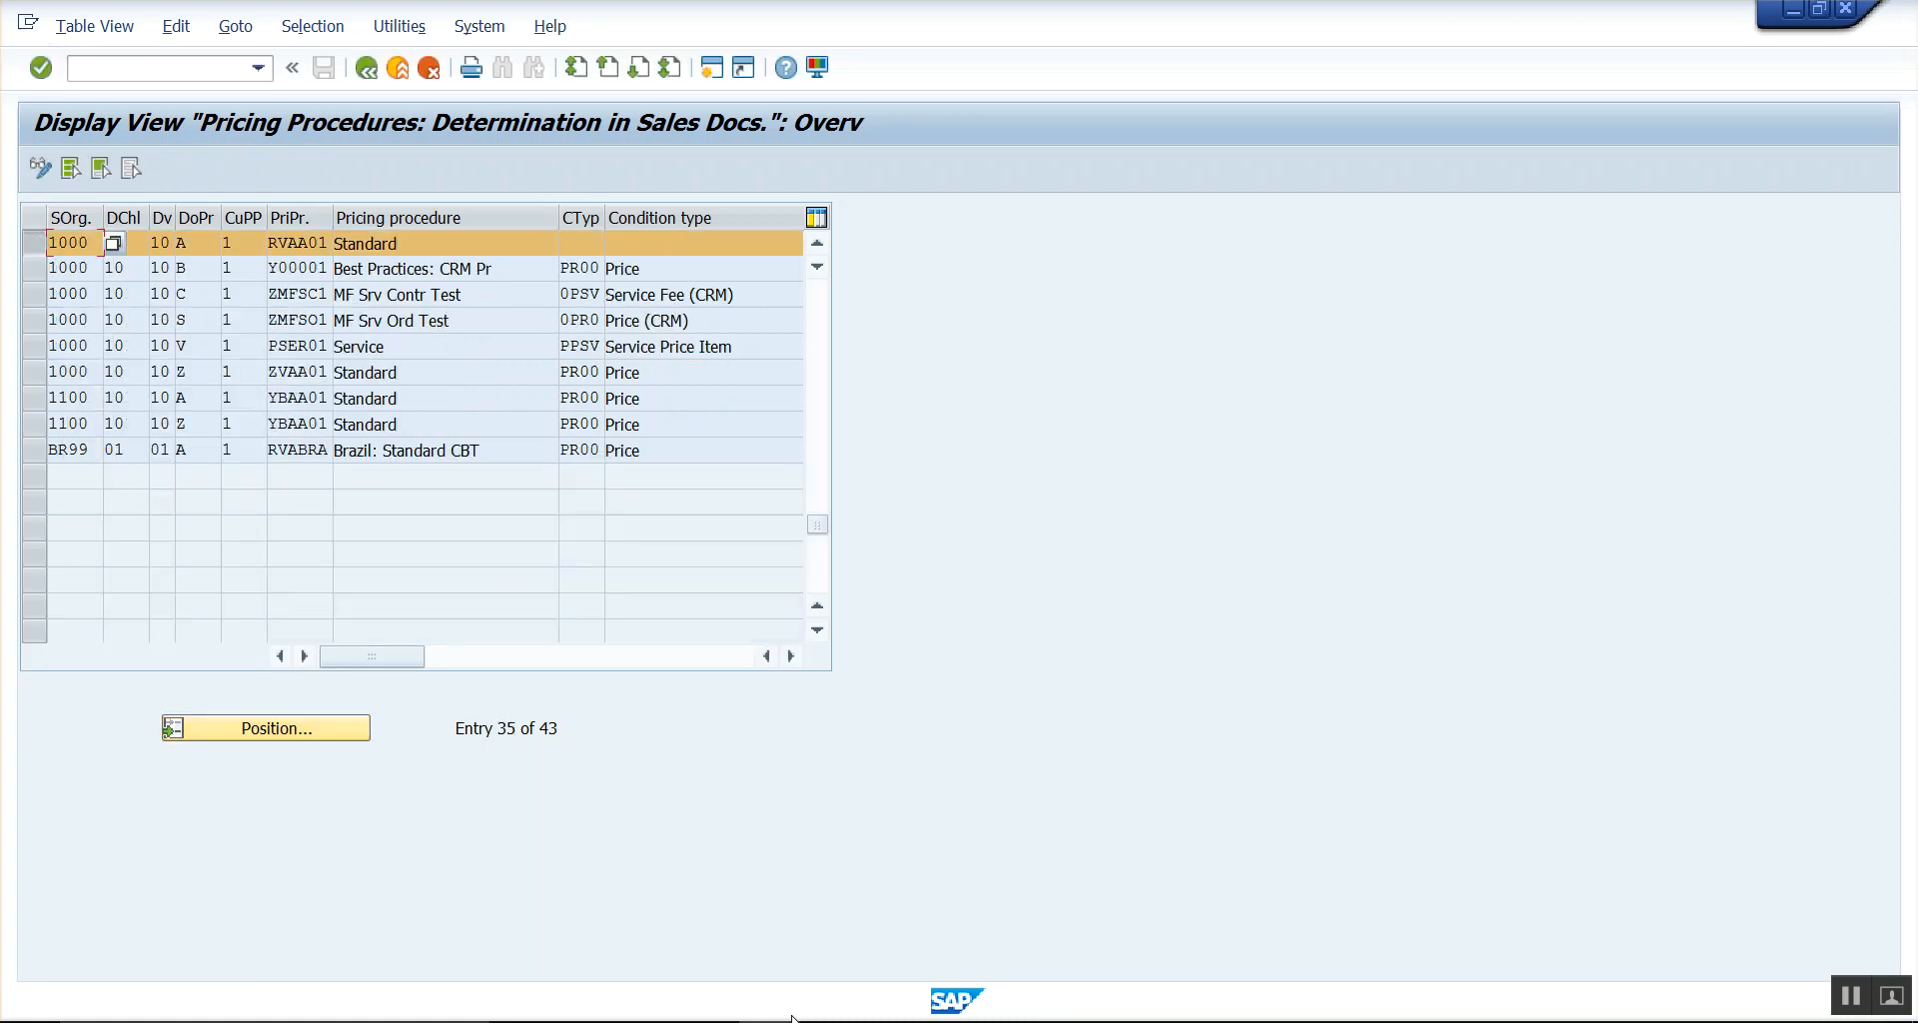
- Review the open debit memo request item conditions and customer sales area data, then return to the pricing procedure determination table
mouse_move(769, 1018)
left_click(926, 934)
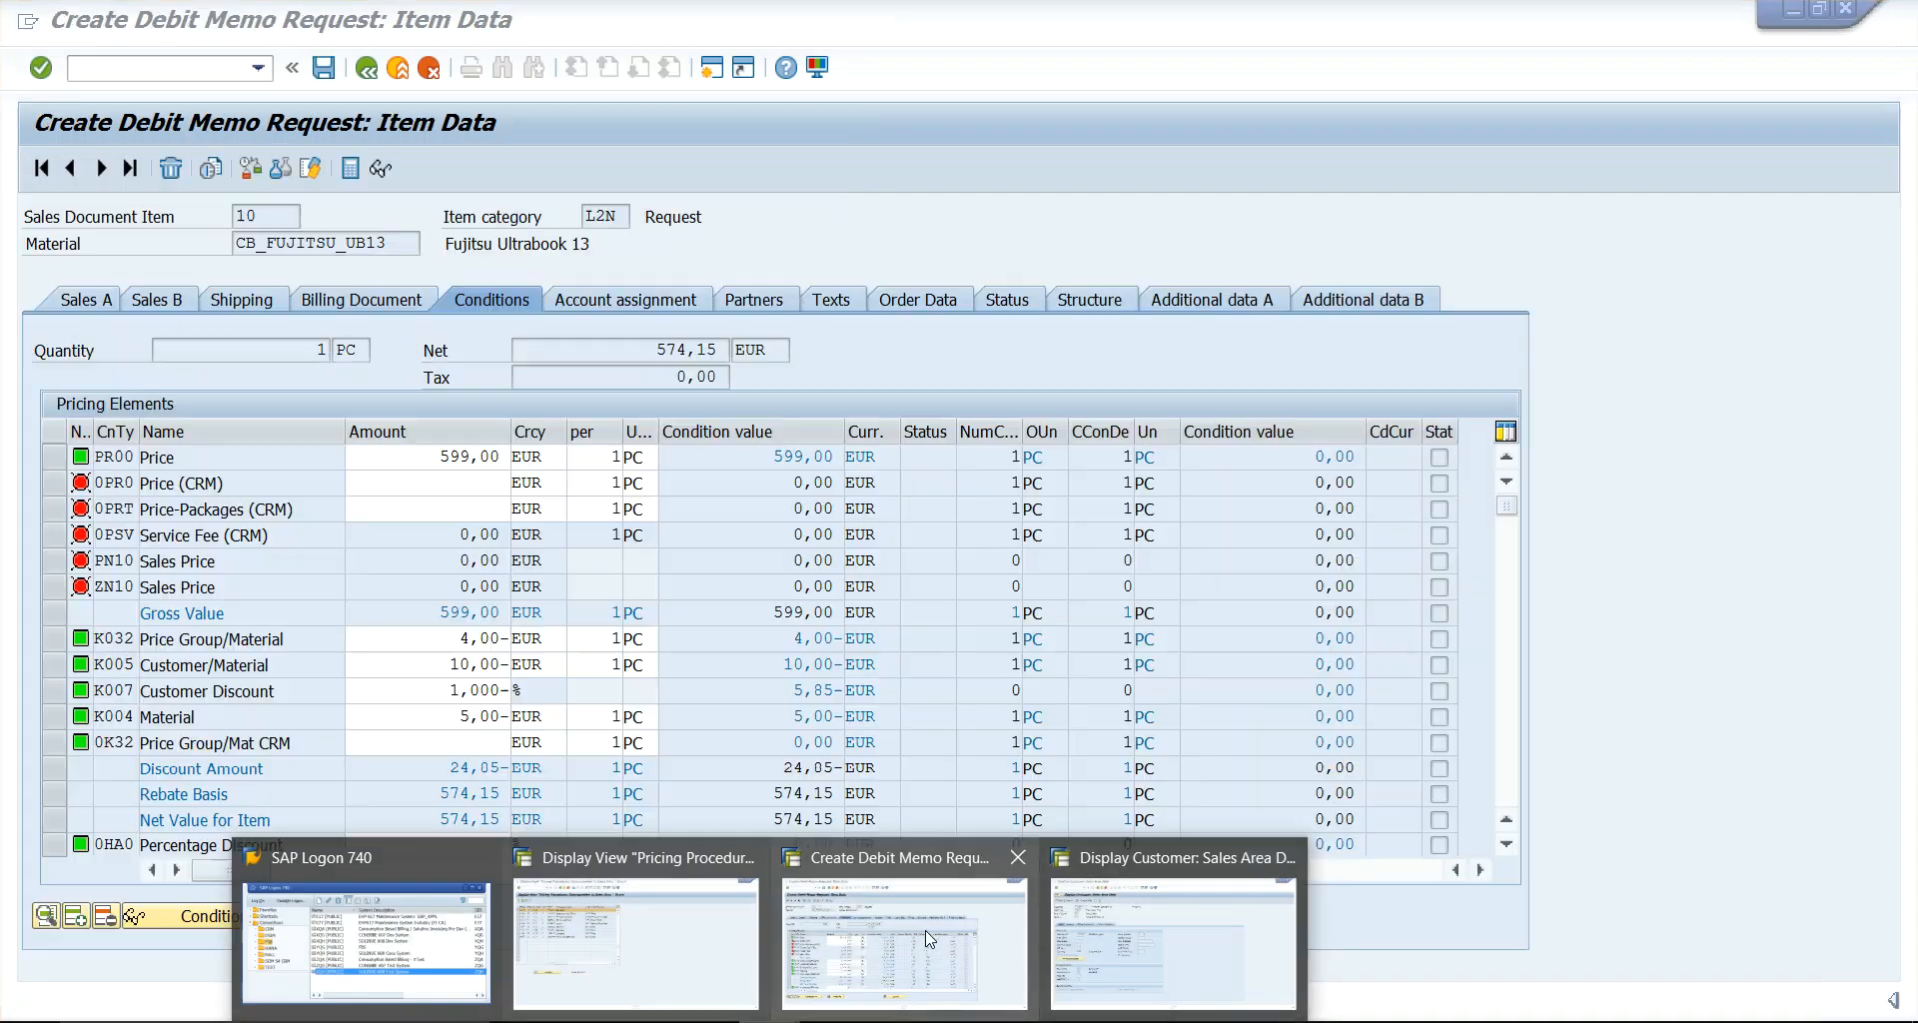
left_click(1126, 947)
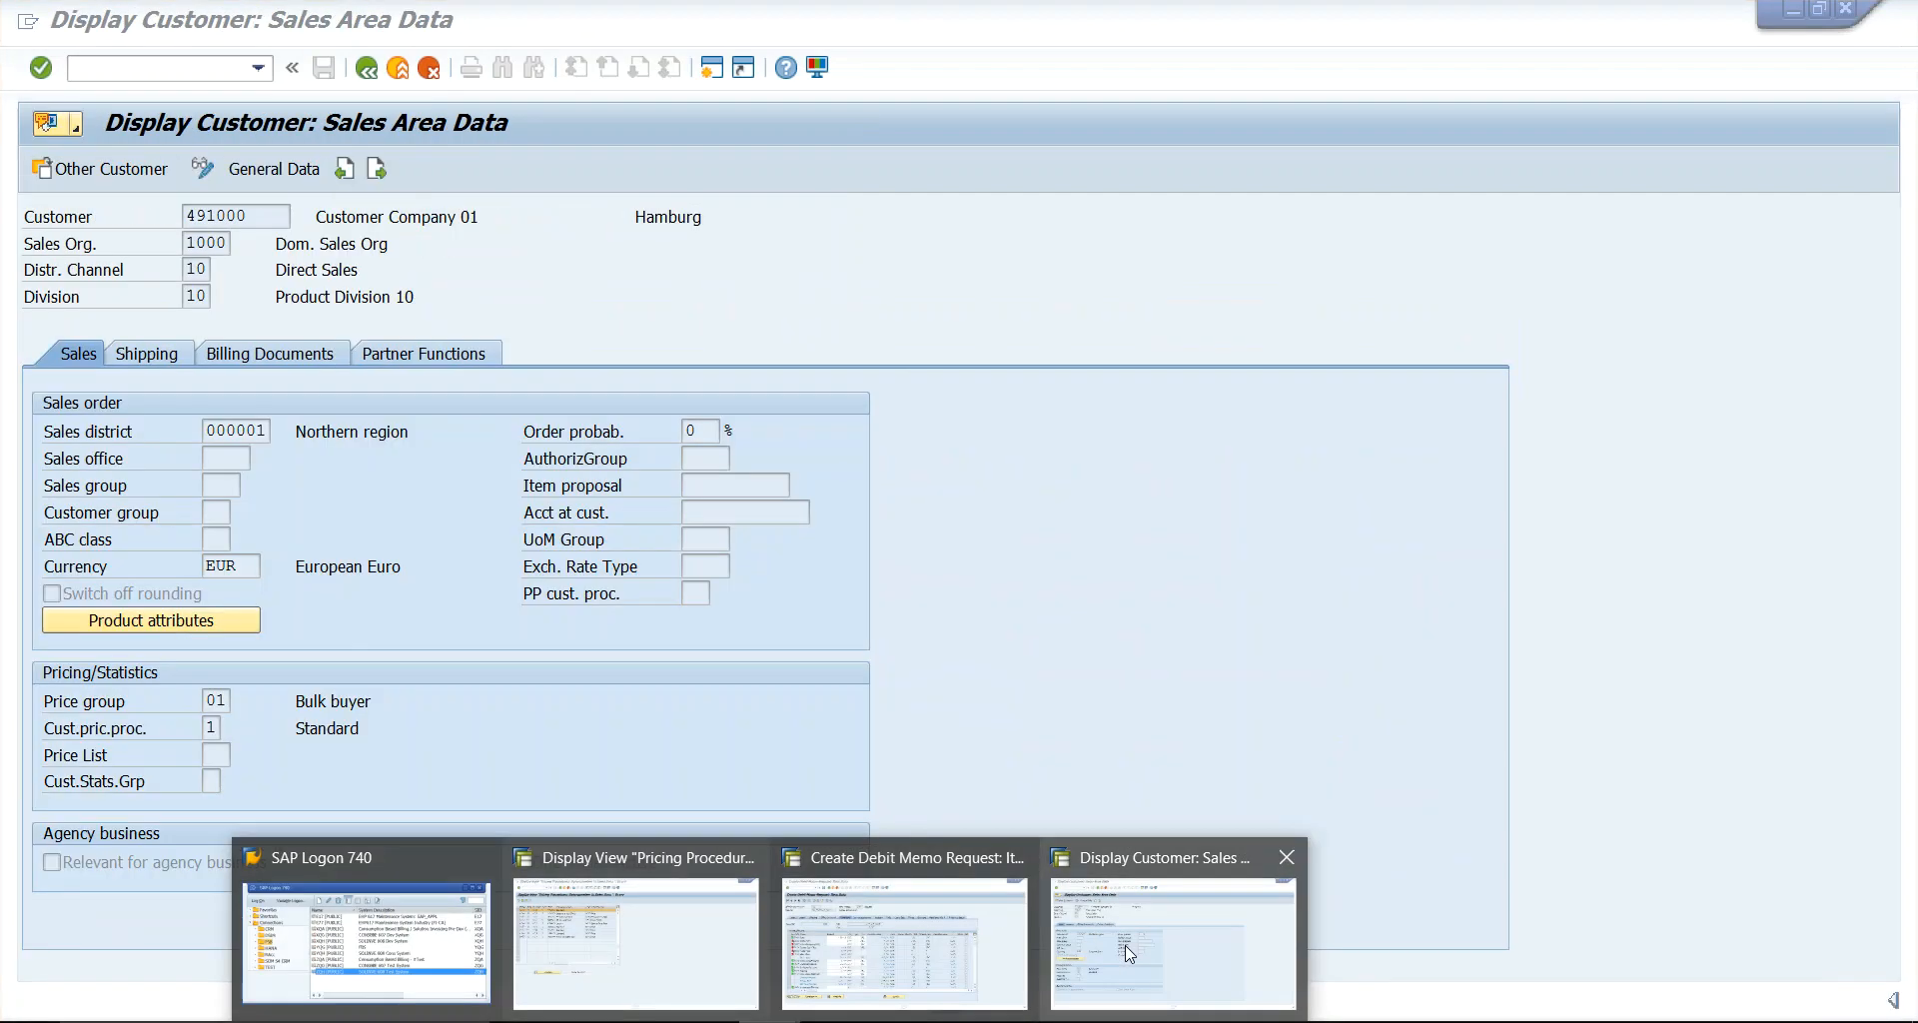
left_click(942, 961)
left_click(1134, 934)
left_click(699, 934)
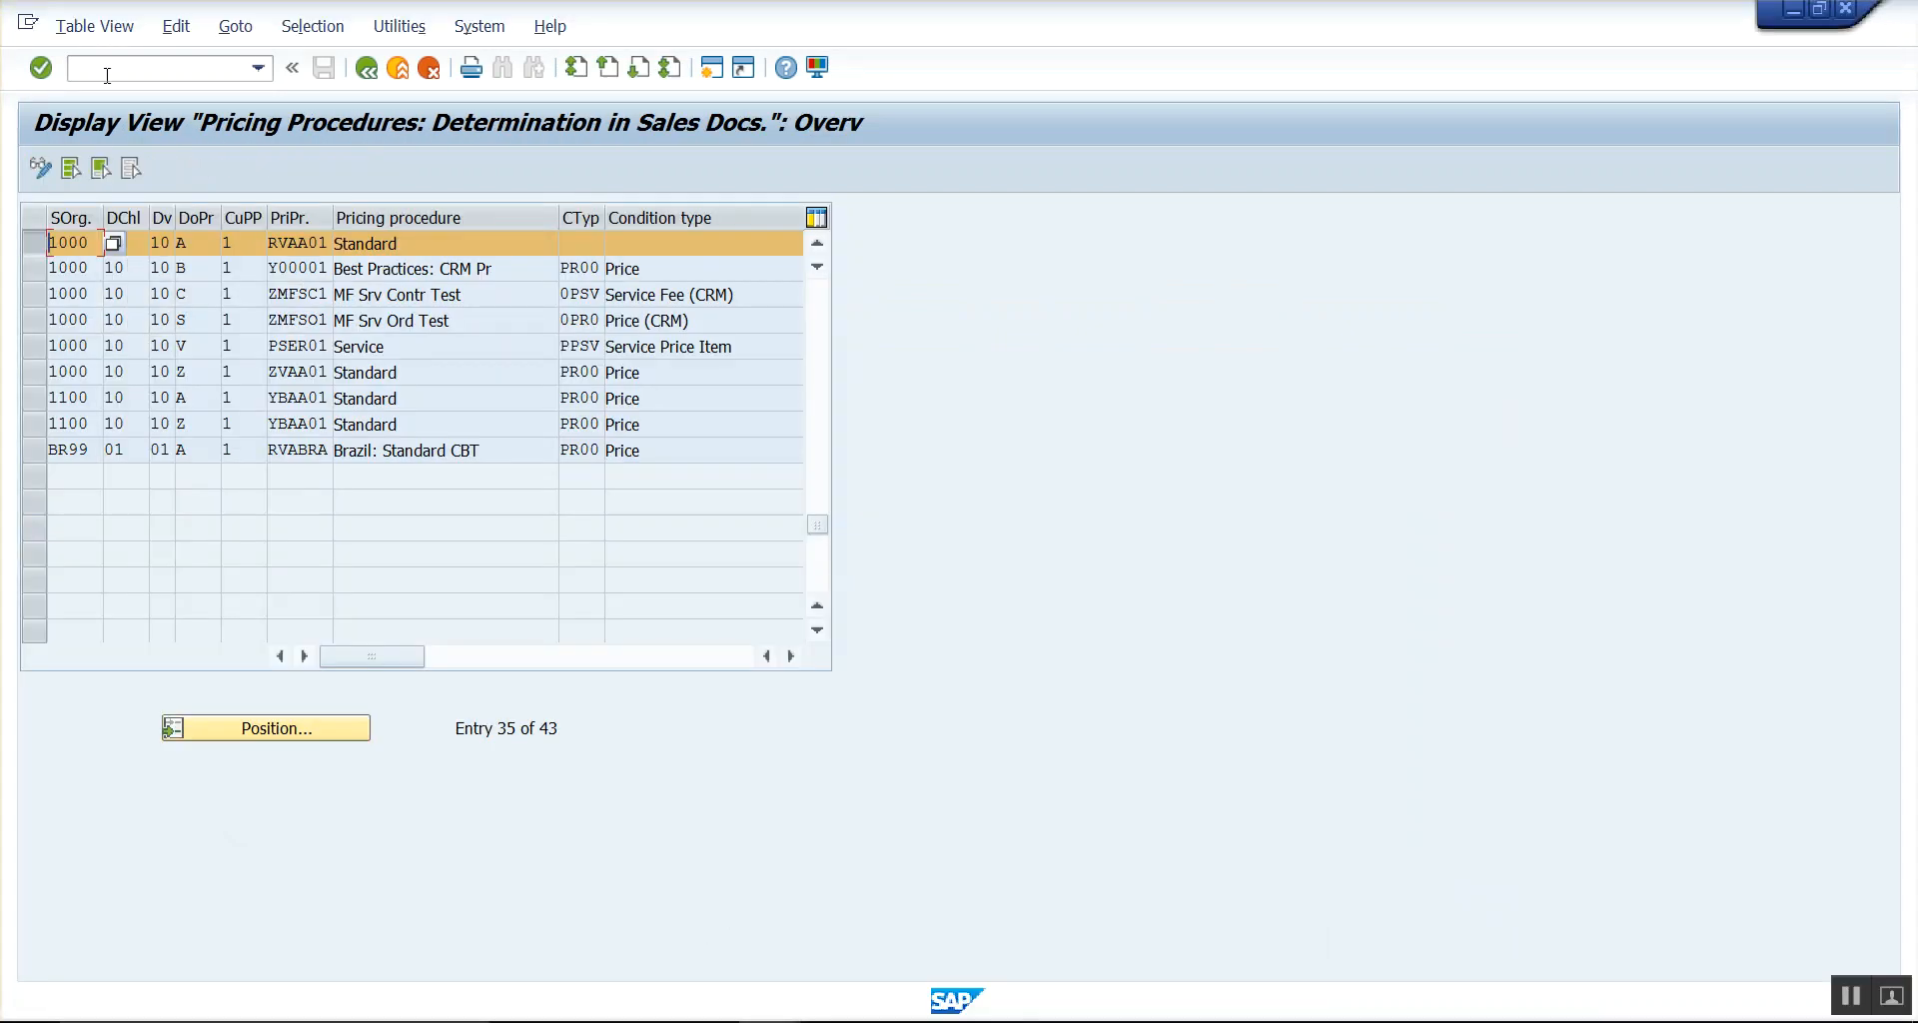
- Start a new debit memo request with order type DR for sales organization 1000, distribution channel 10 and division 10
left_click(109, 73)
key("Return")
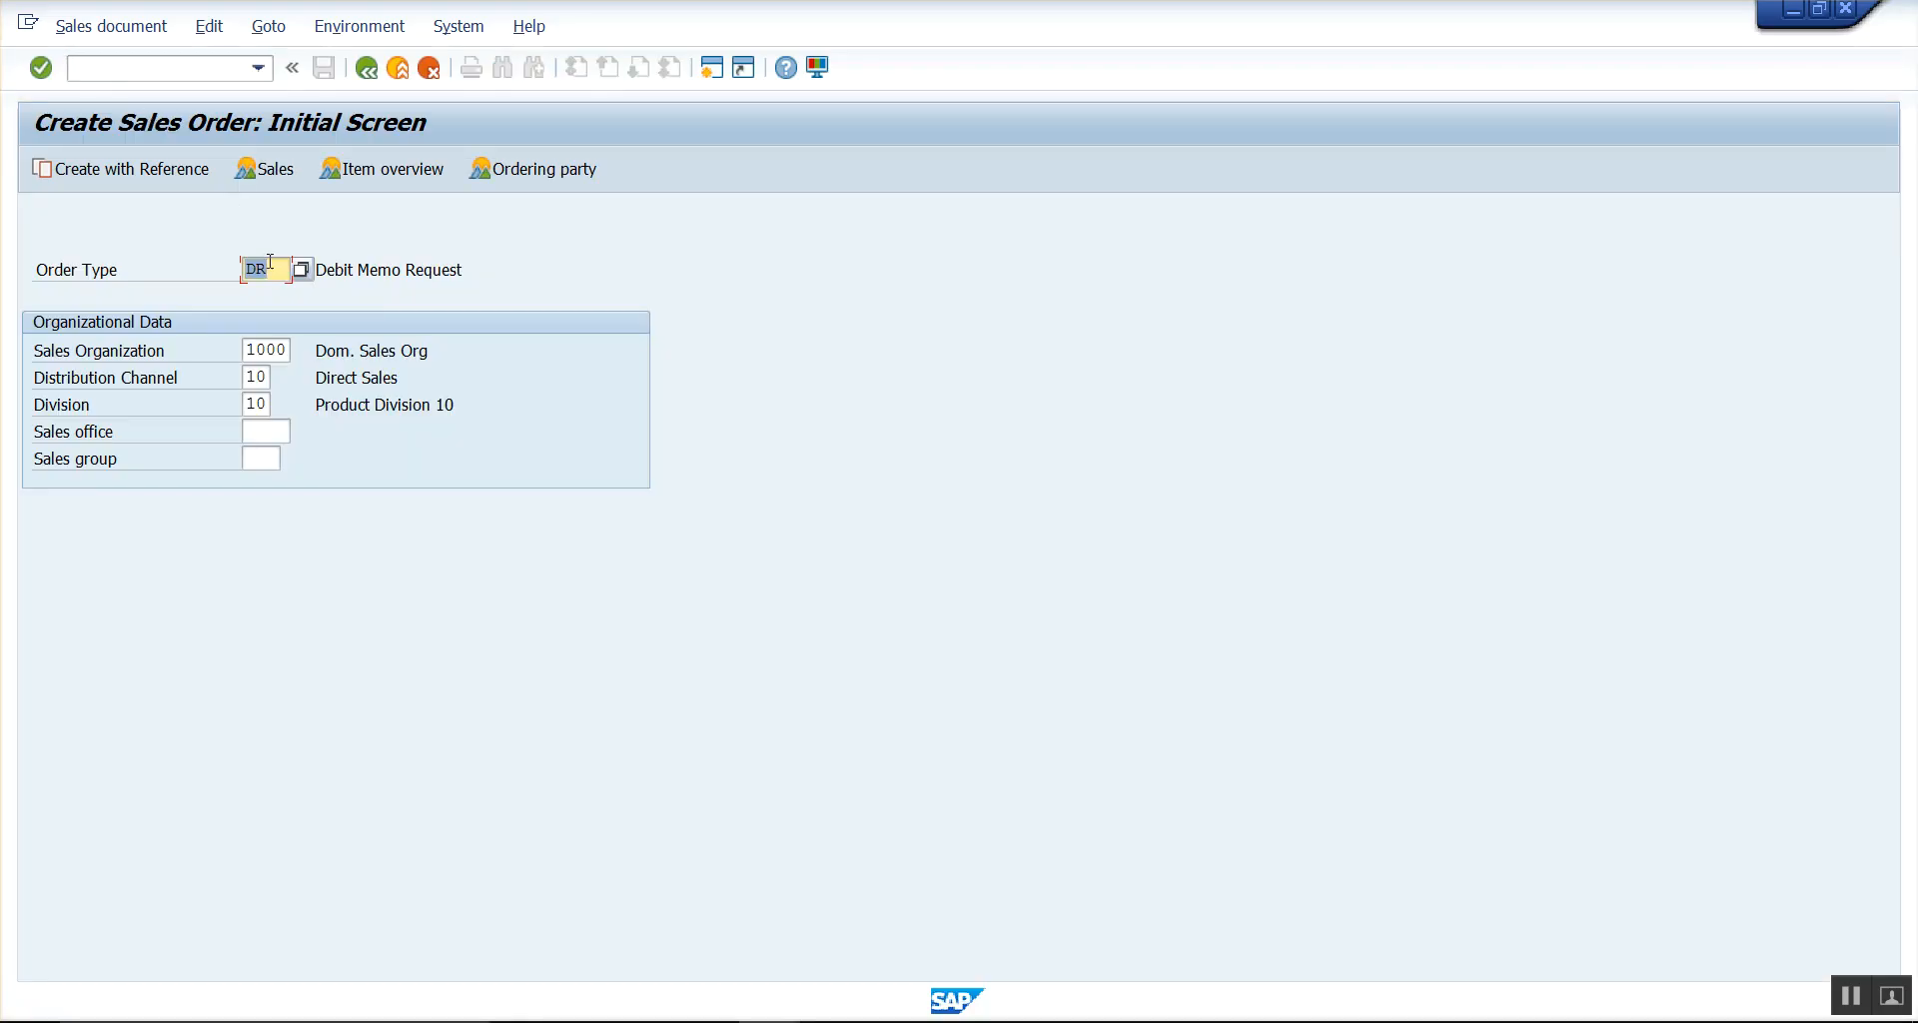
left_click(269, 265)
key("Return")
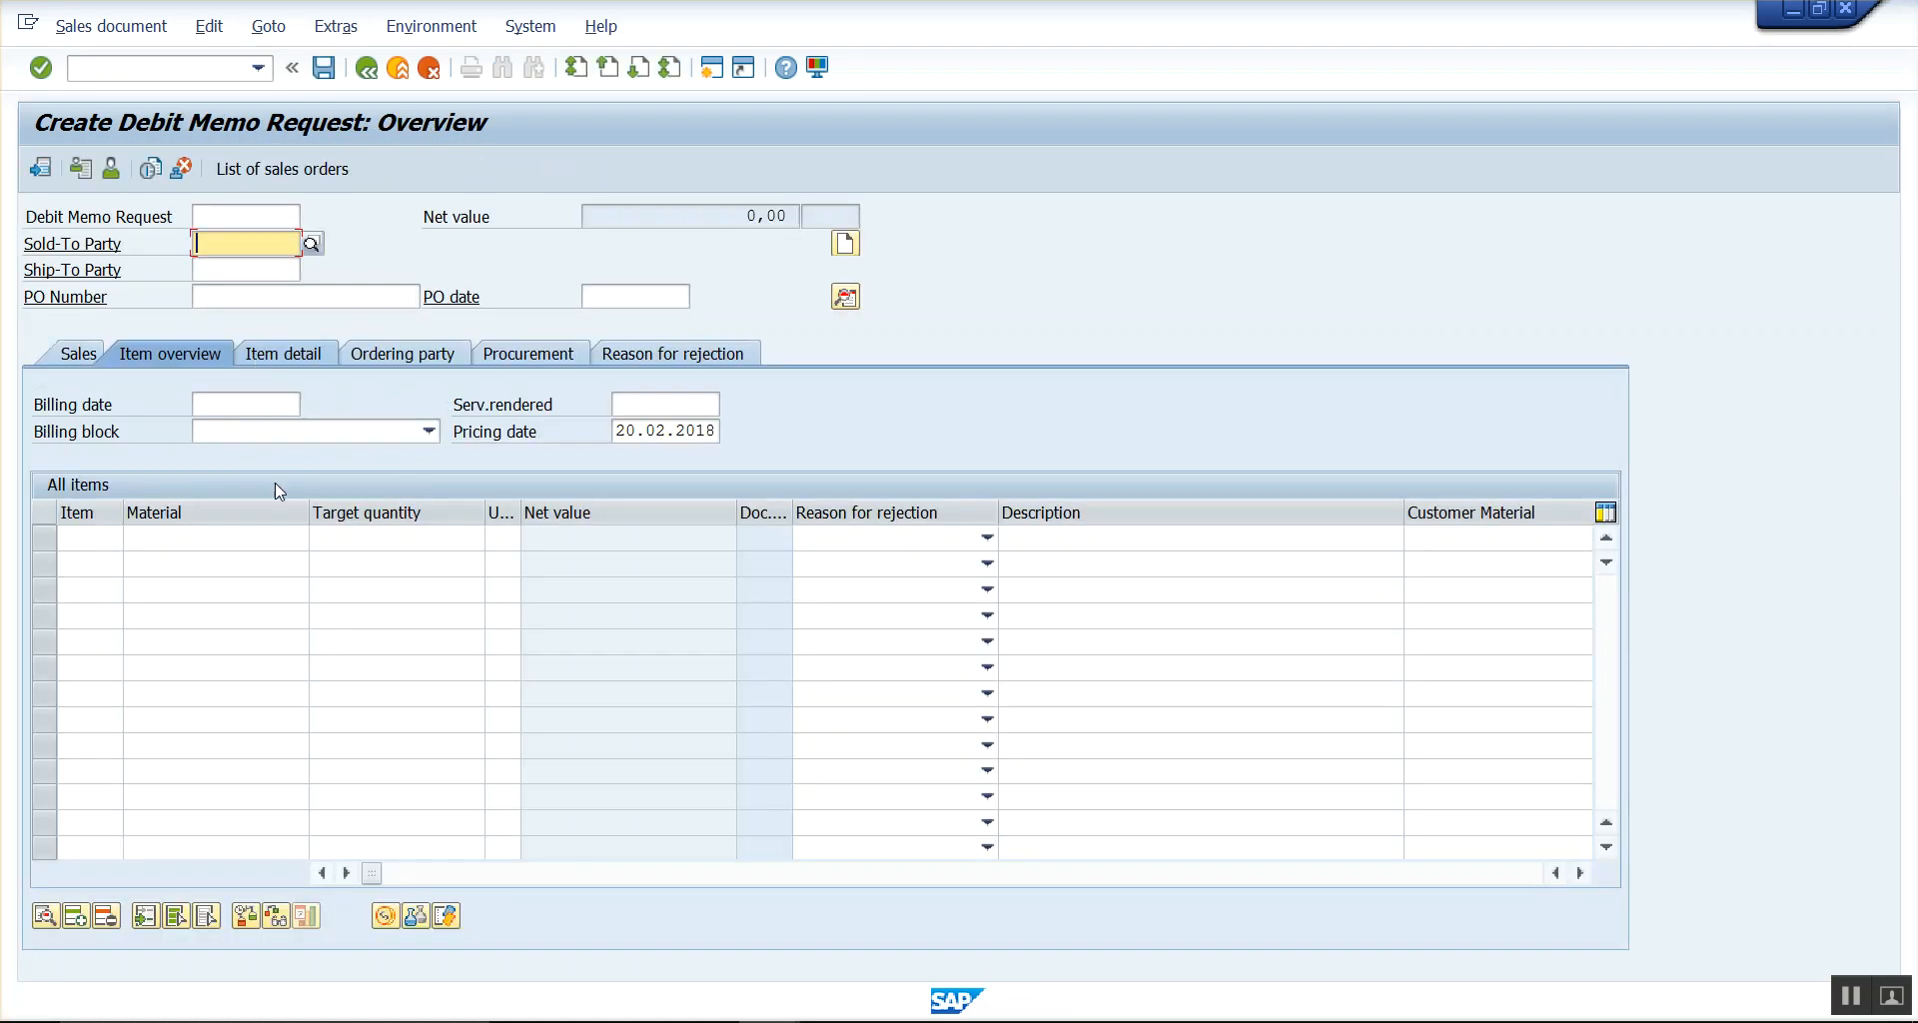
- Enter the sold-to party's customer number and the purchase order number in the debit memo request header
left_click(246, 259)
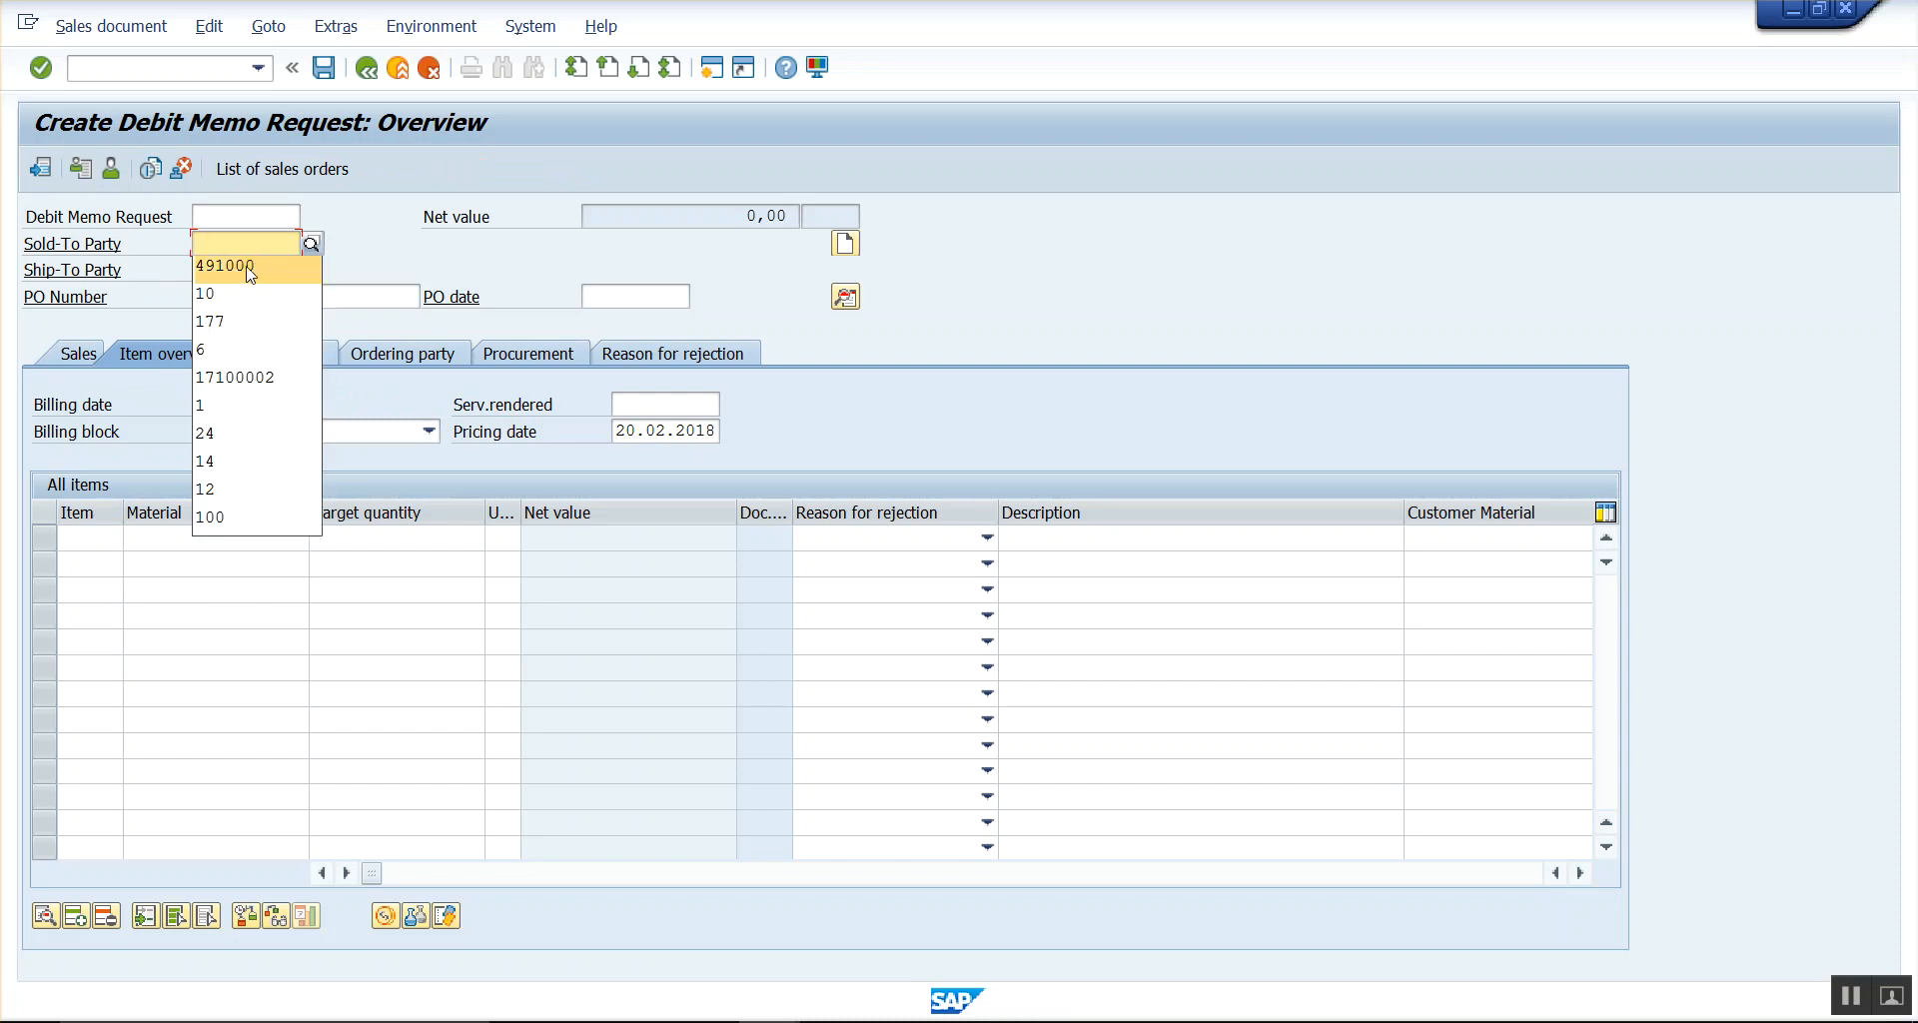
left_click(247, 270)
left_click(245, 291)
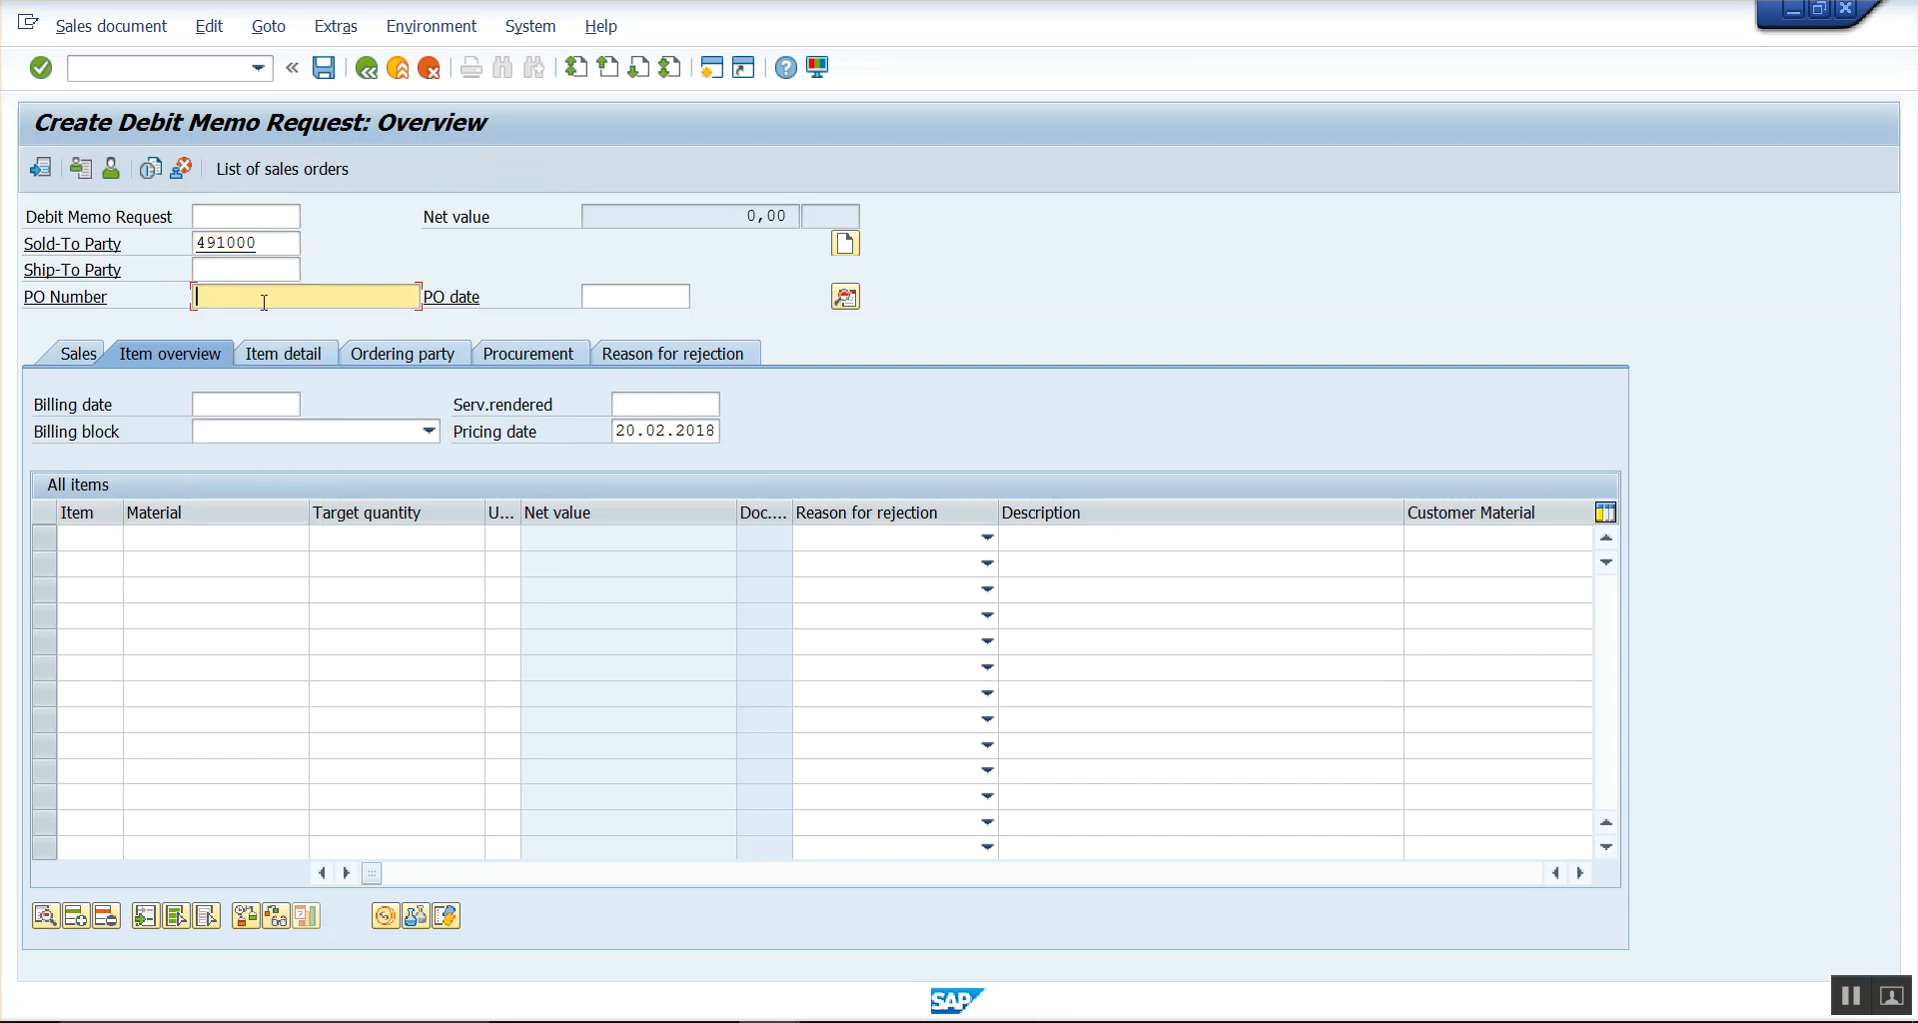
type("po -01")
key("Return")
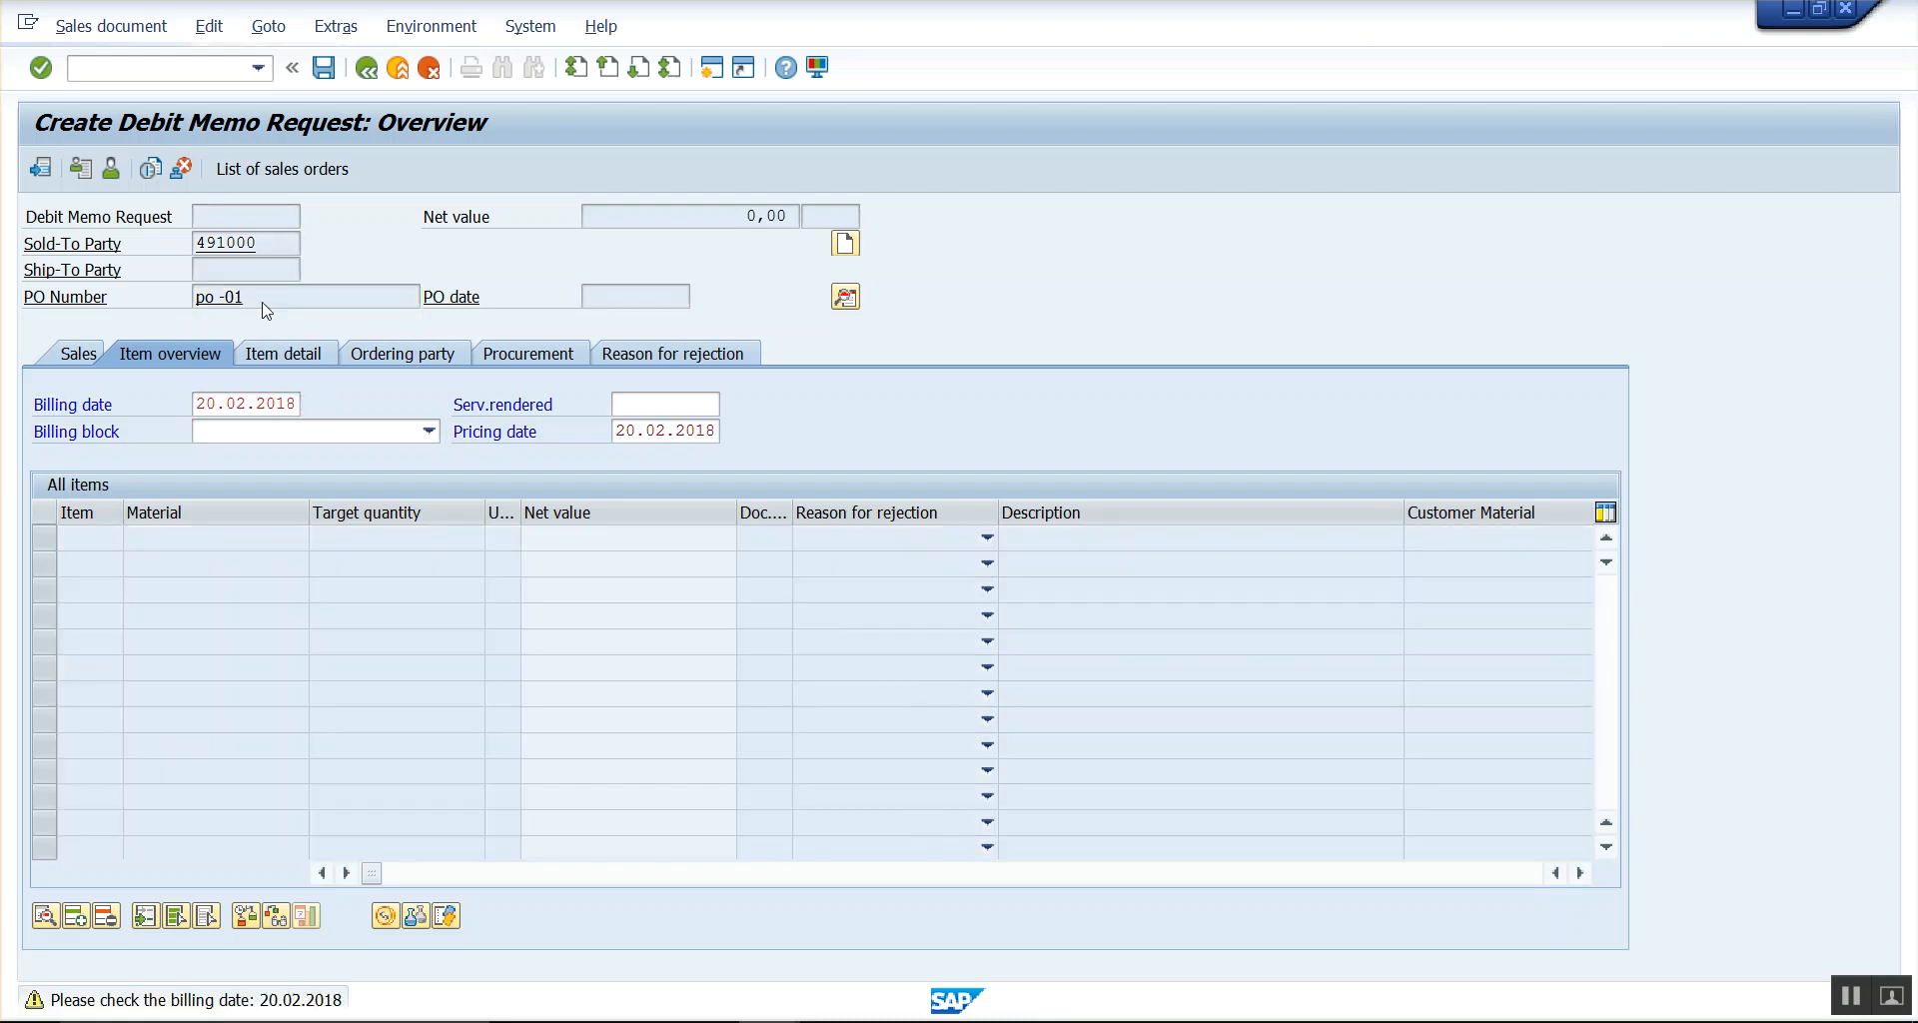
- Accept the billing date and add an item for material CB_FUJITSU_UB13 with target quantity 1
key("Return")
left_click(191, 539)
left_click(194, 561)
left_click(375, 540)
type("1")
key("Return")
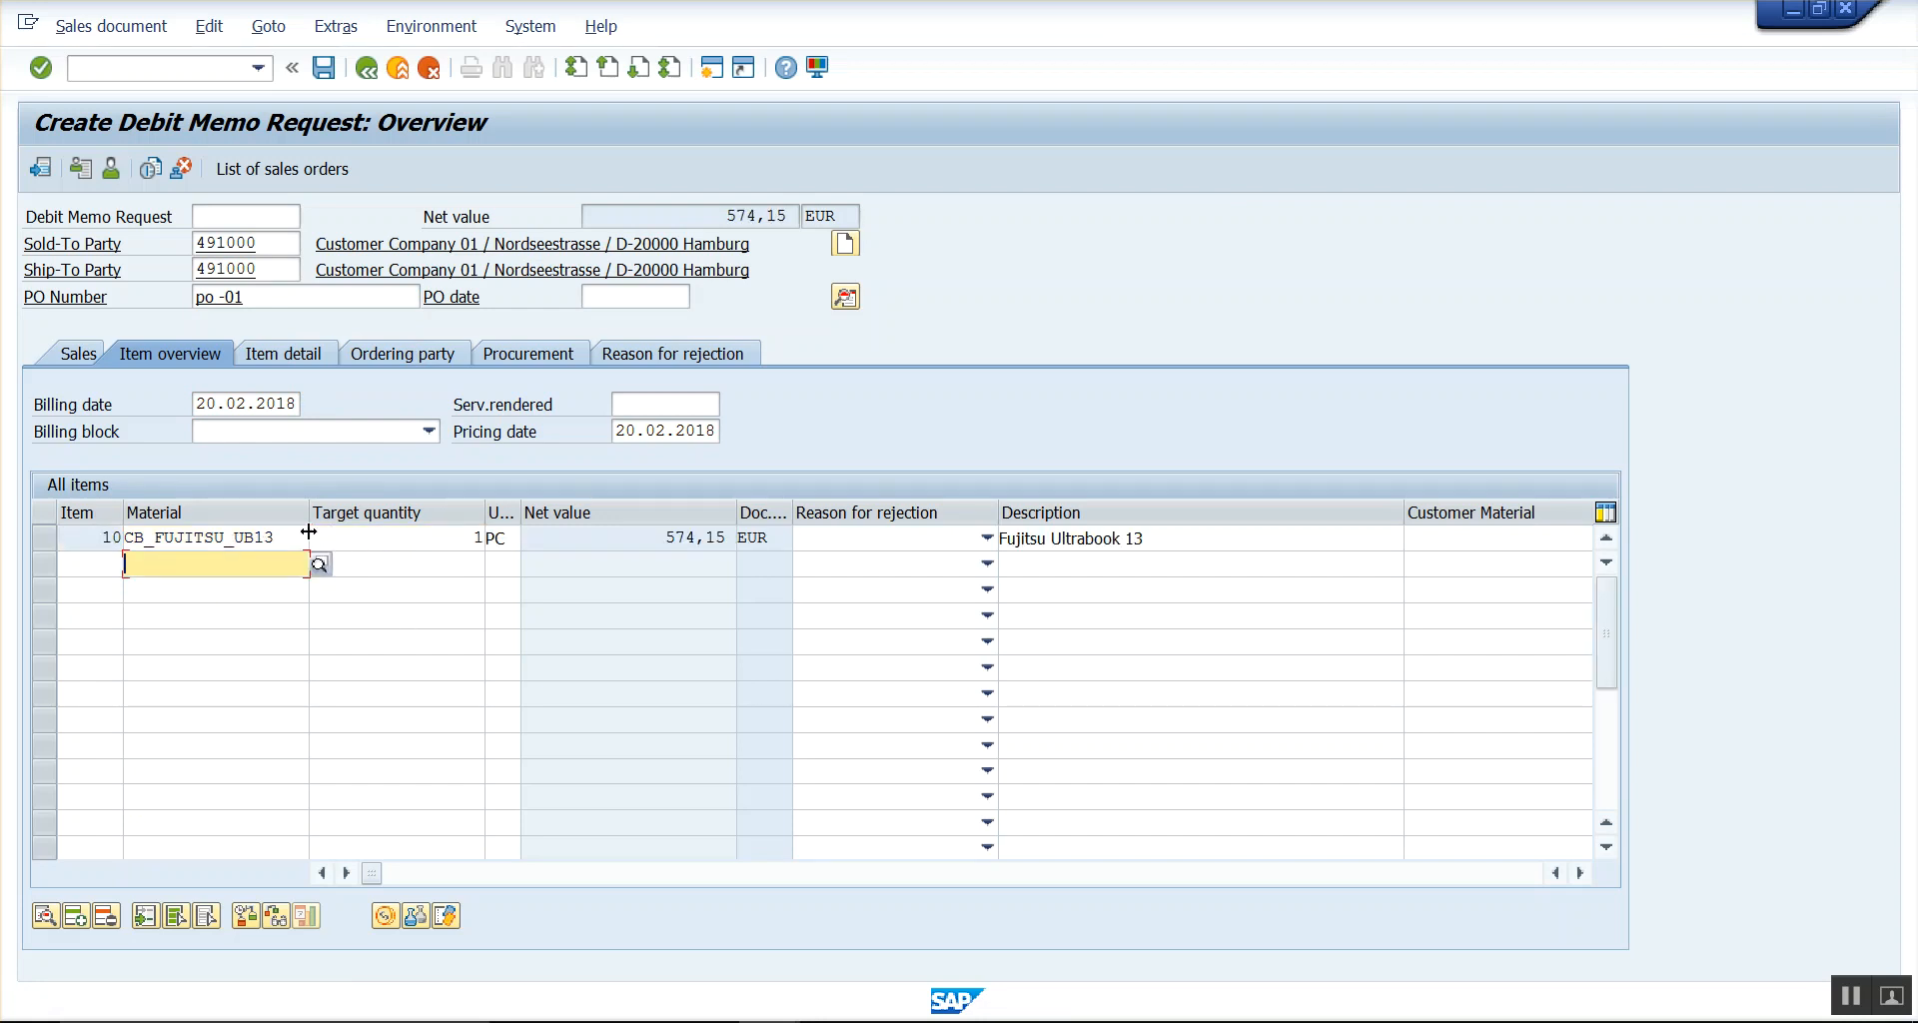
- Display the pricing conditions of the Fujitsu Ultrabook 13 item and open its pricing analysis
left_click(288, 536)
left_click(361, 540)
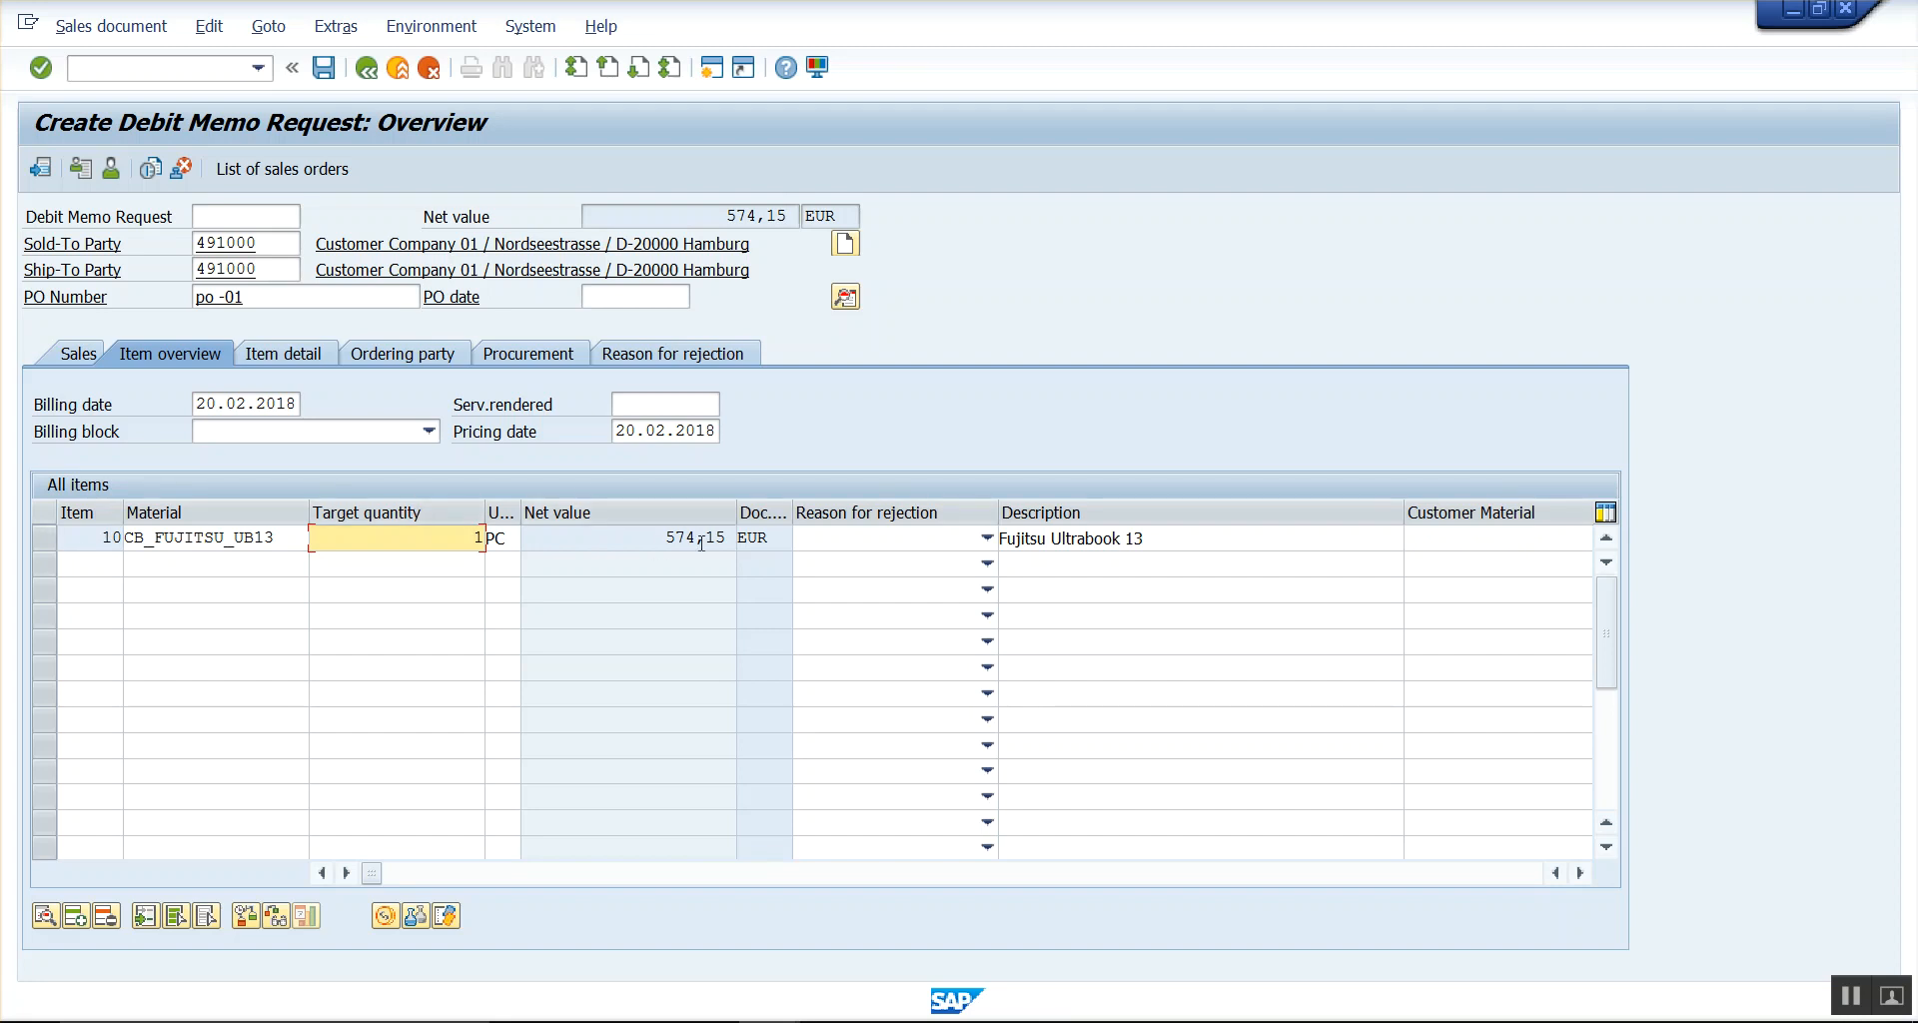
left_click(656, 537)
left_click(42, 536)
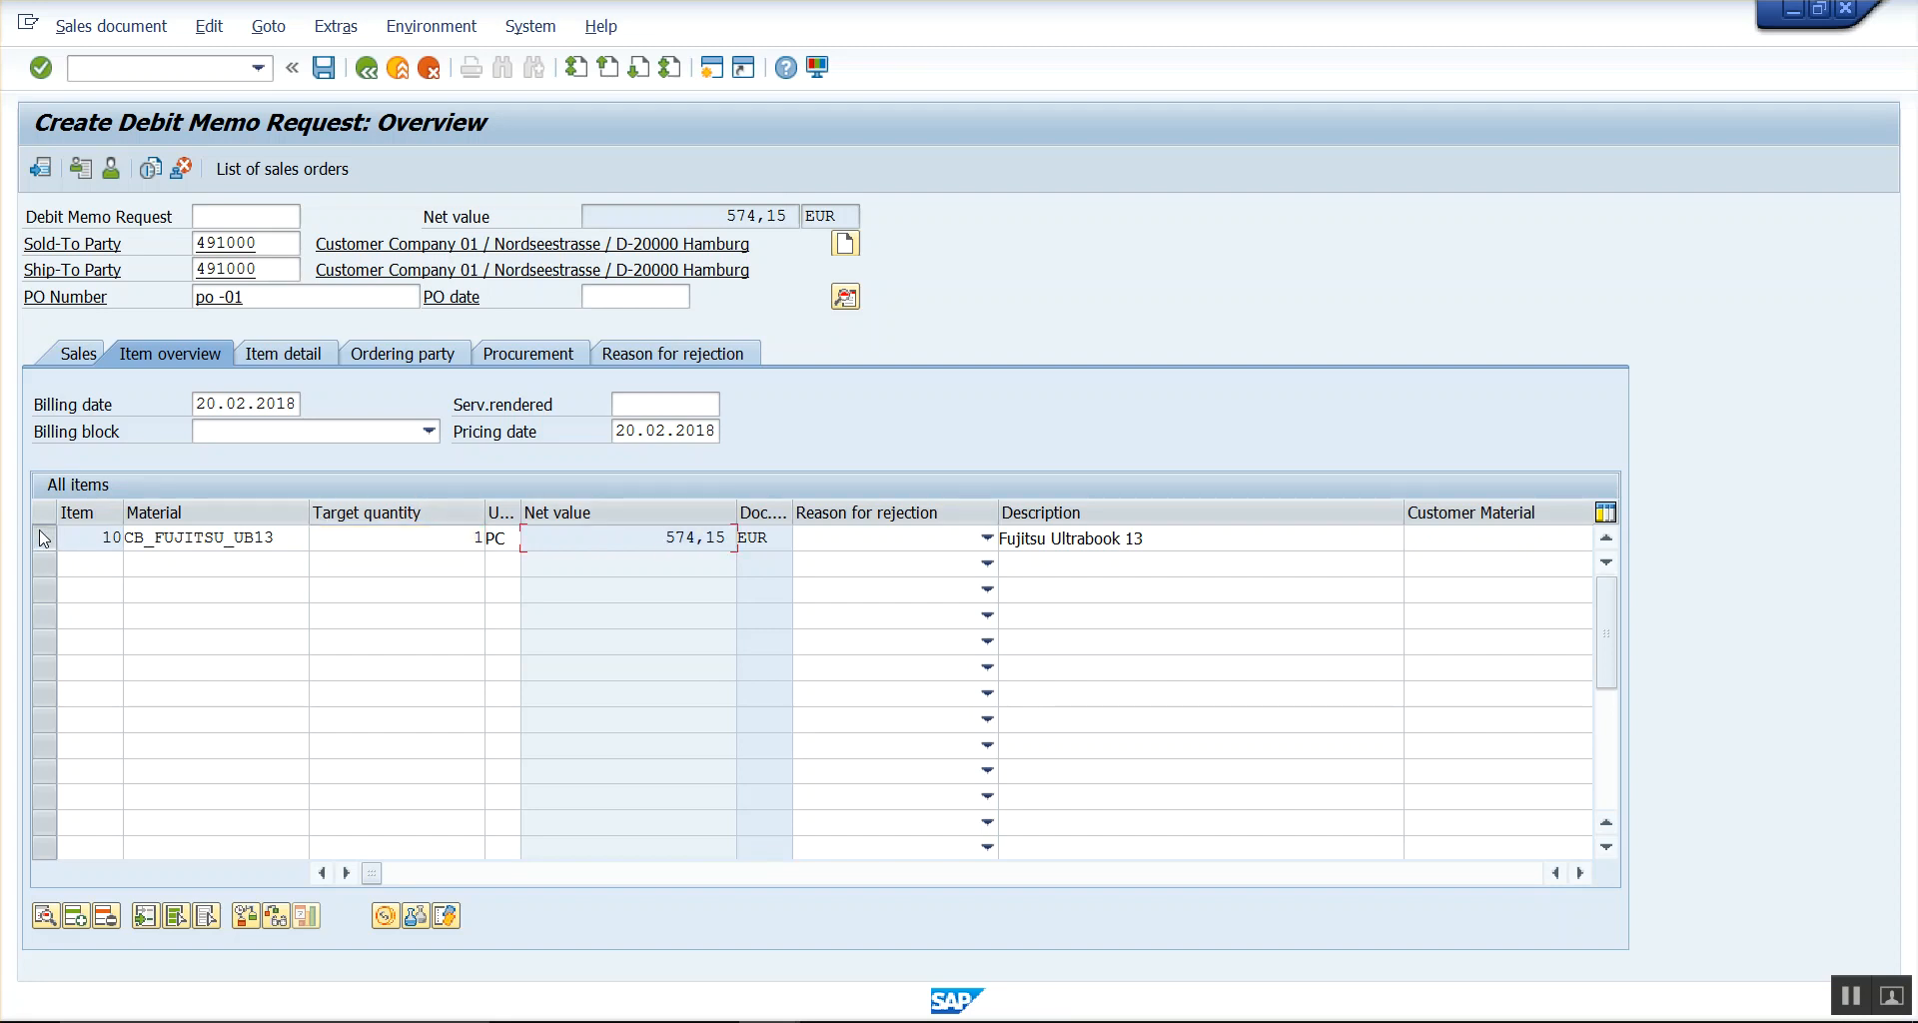
left_click(391, 919)
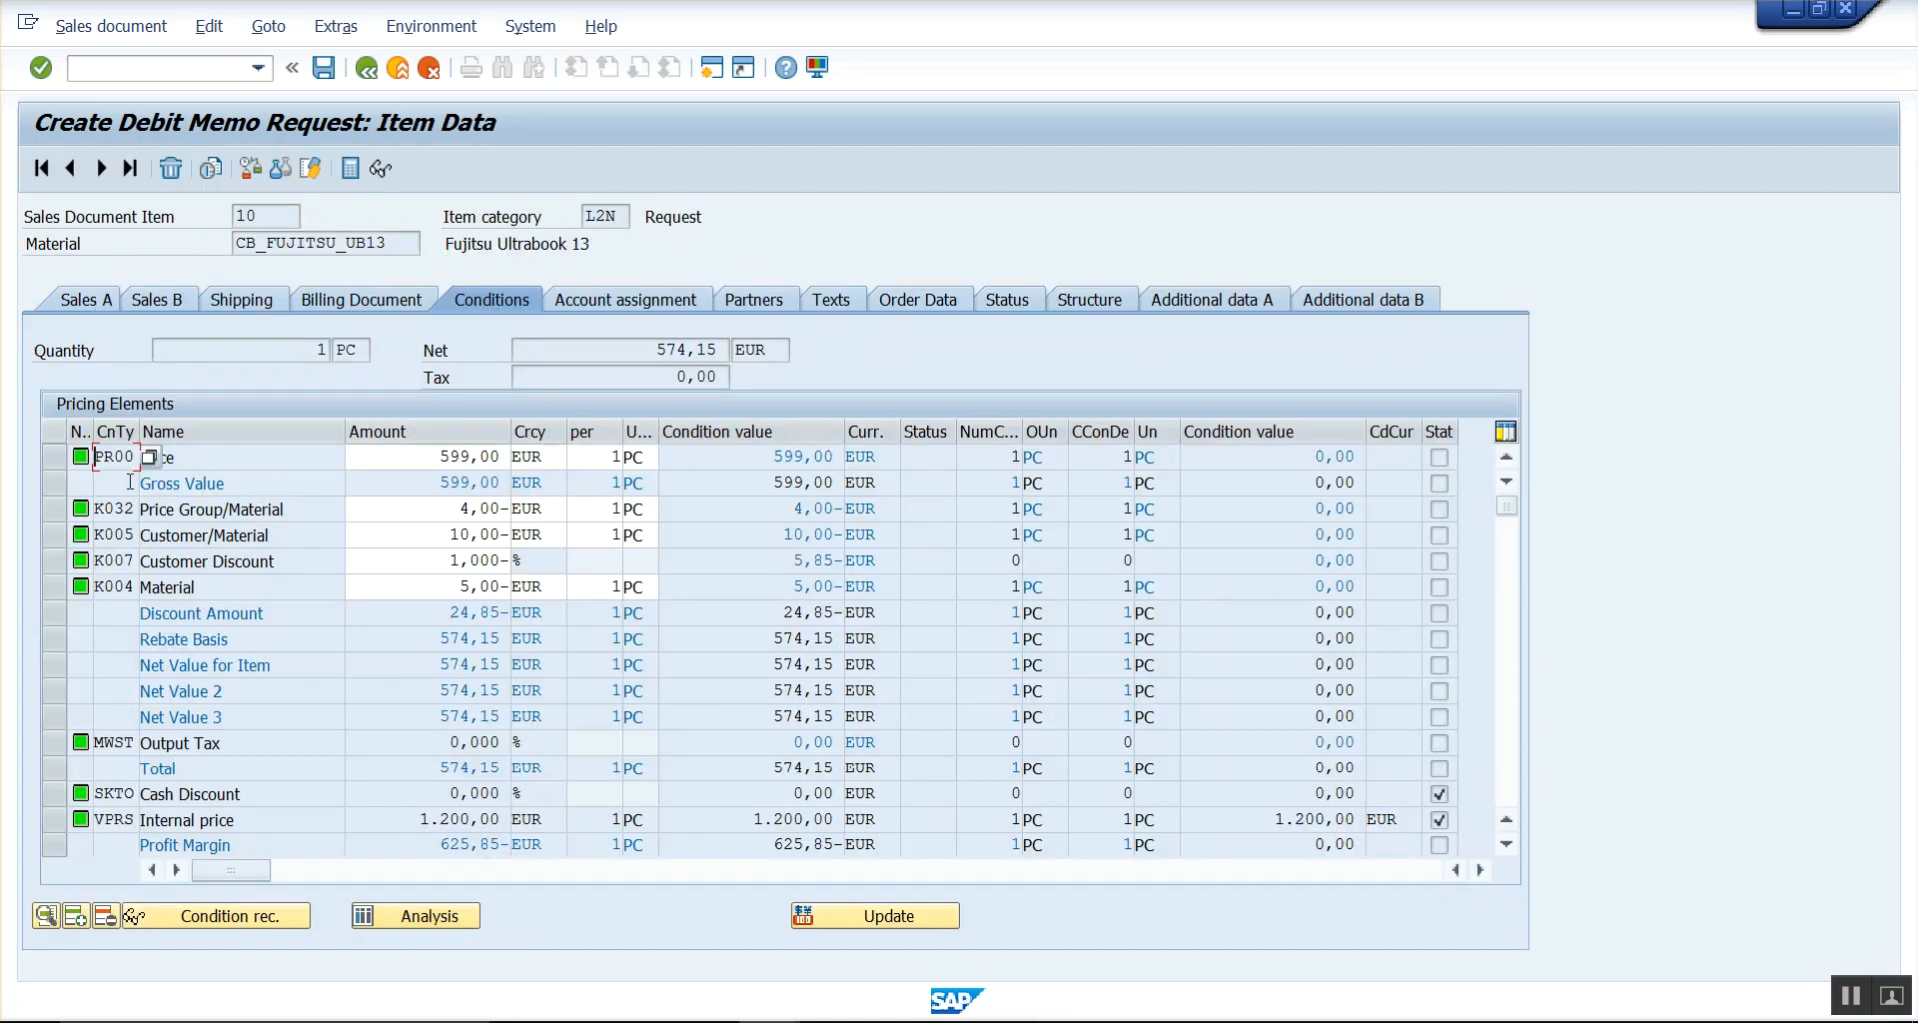
left_click(415, 916)
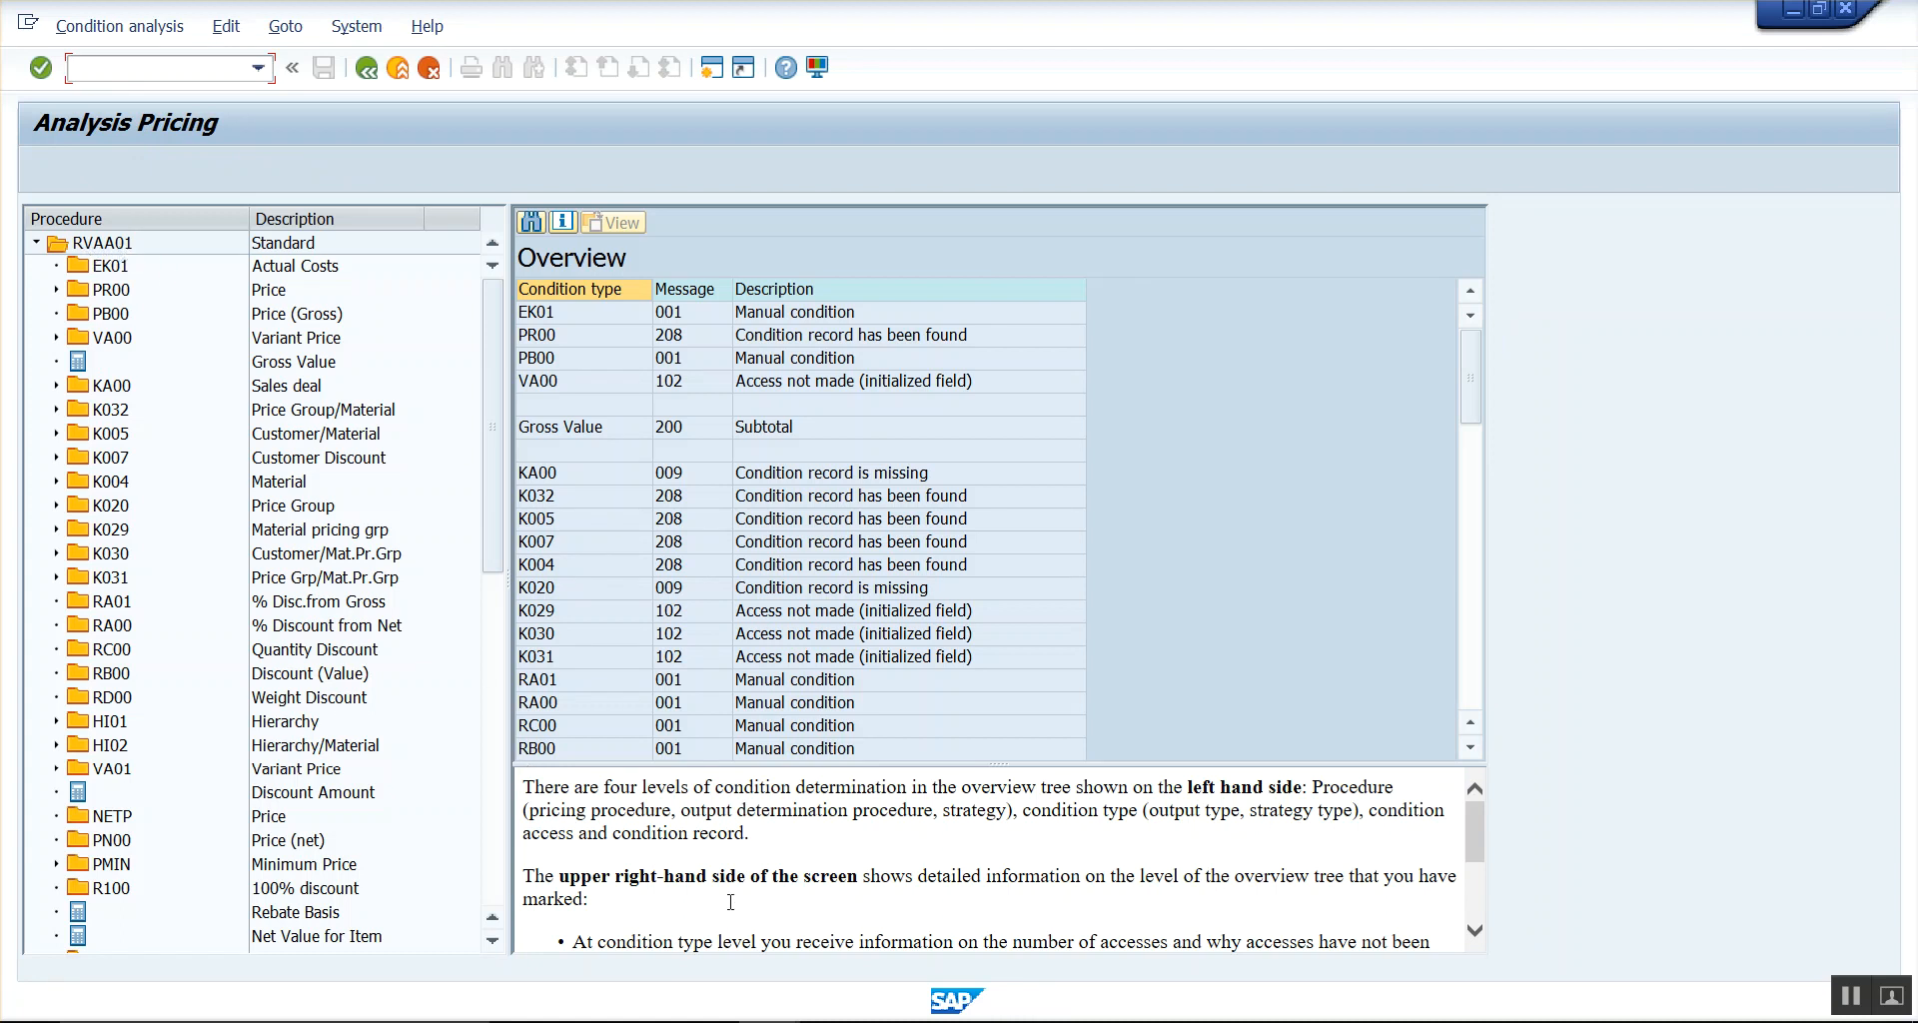
- Compare the procedure in the pricing analysis with the determination table entry for 1000/10/10, document procedure A and customer procedure 1
left_click(766, 1021)
left_click(550, 944)
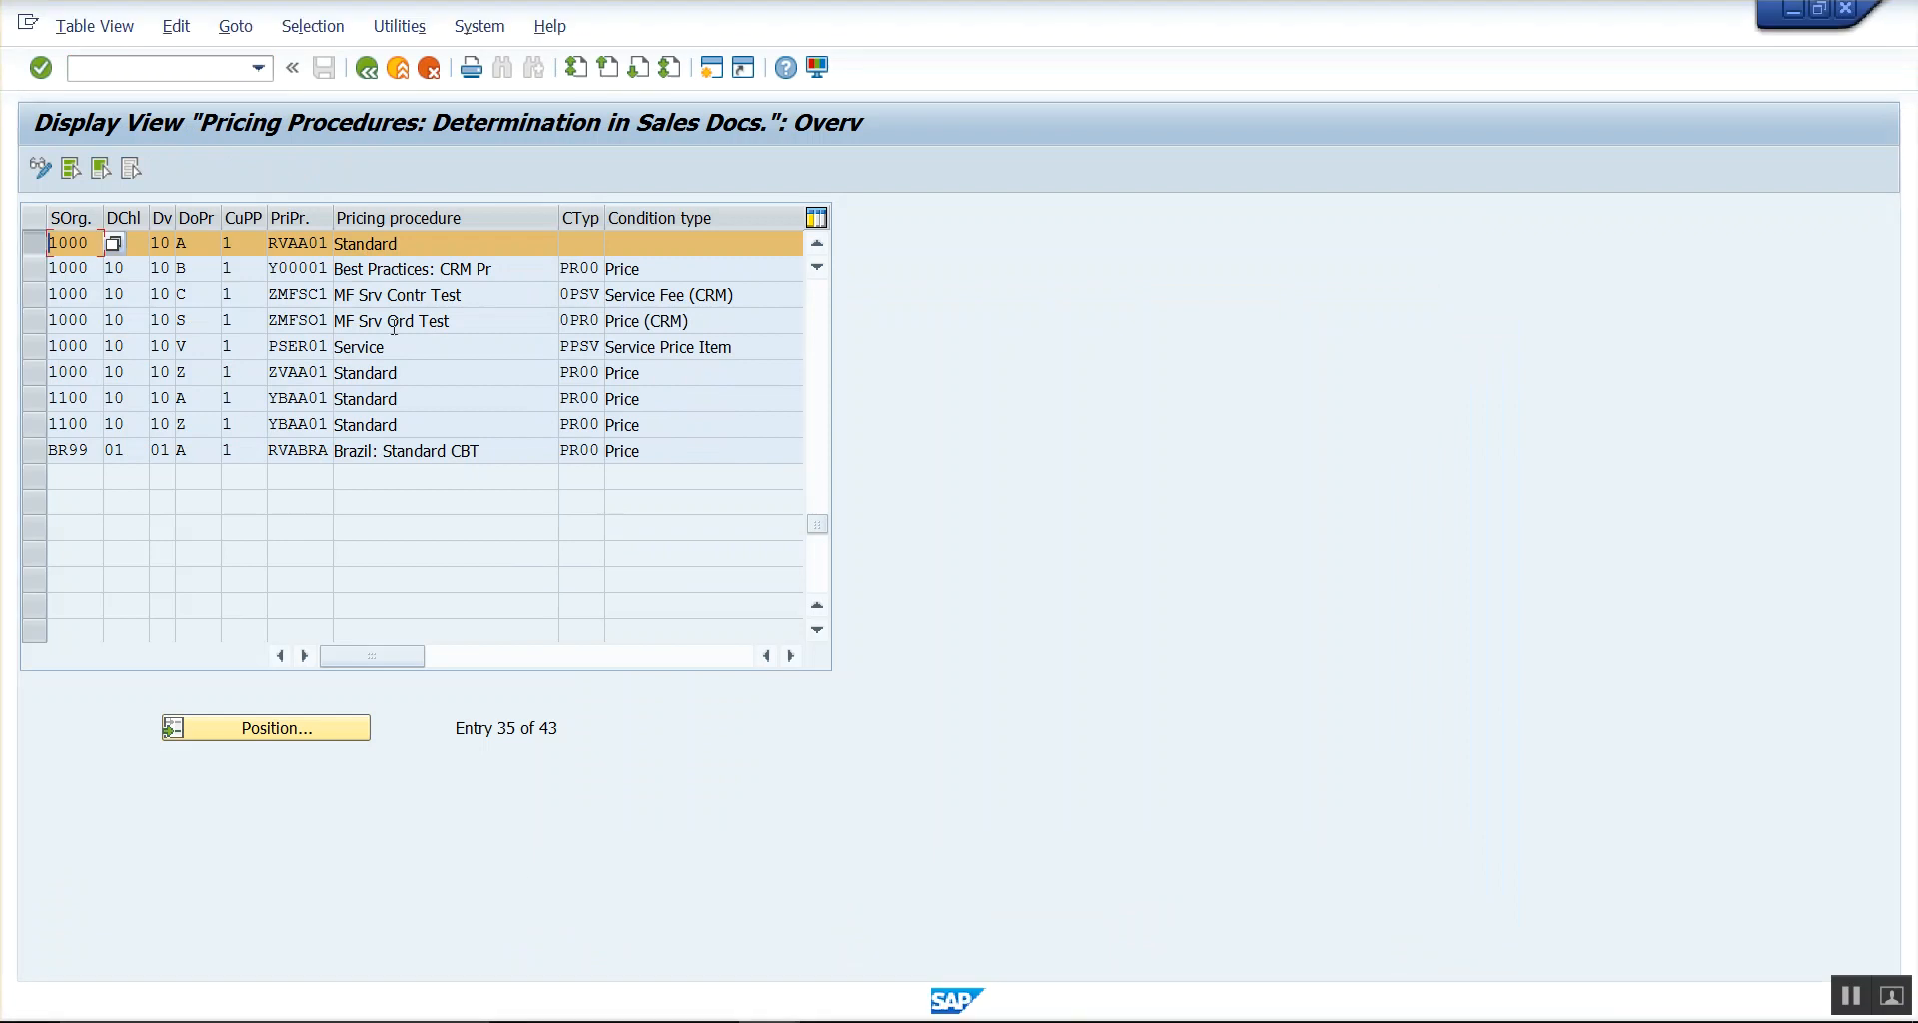
key("alt+Tab")
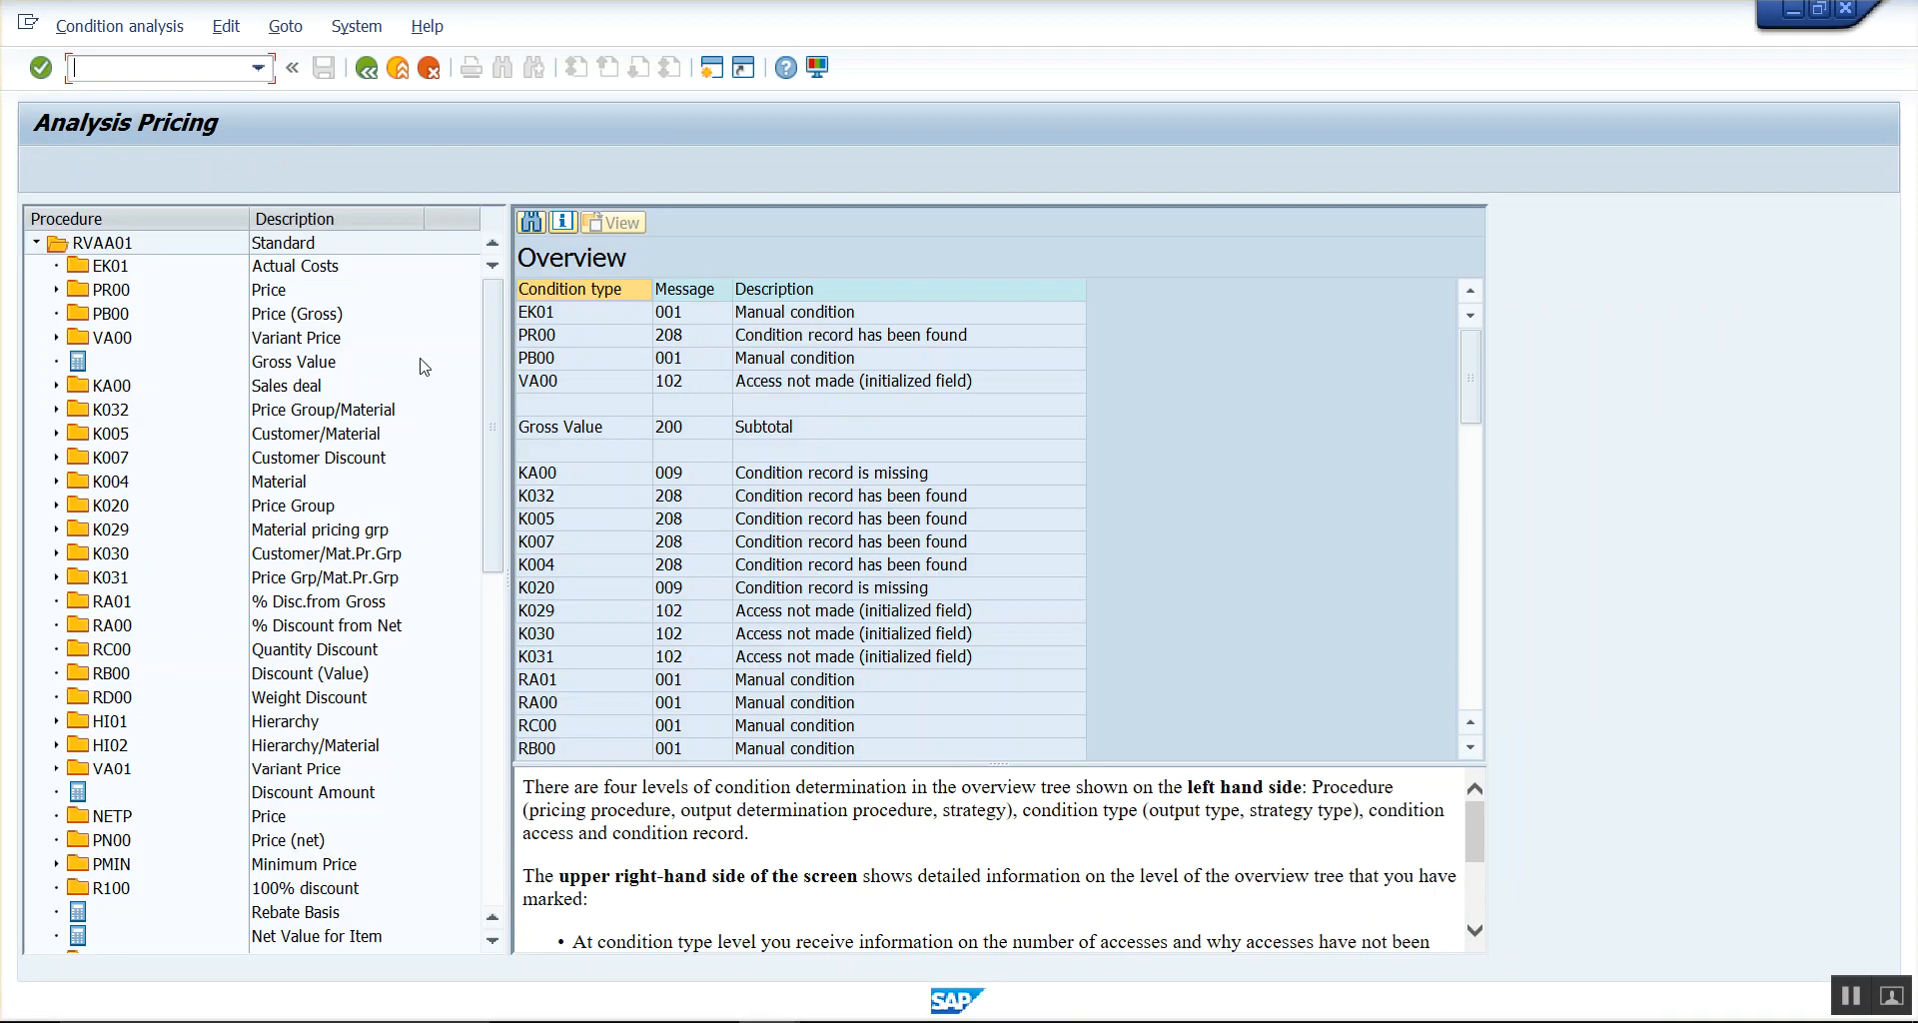
key("alt+Tab")
left_click(230, 246)
left_click(400, 247)
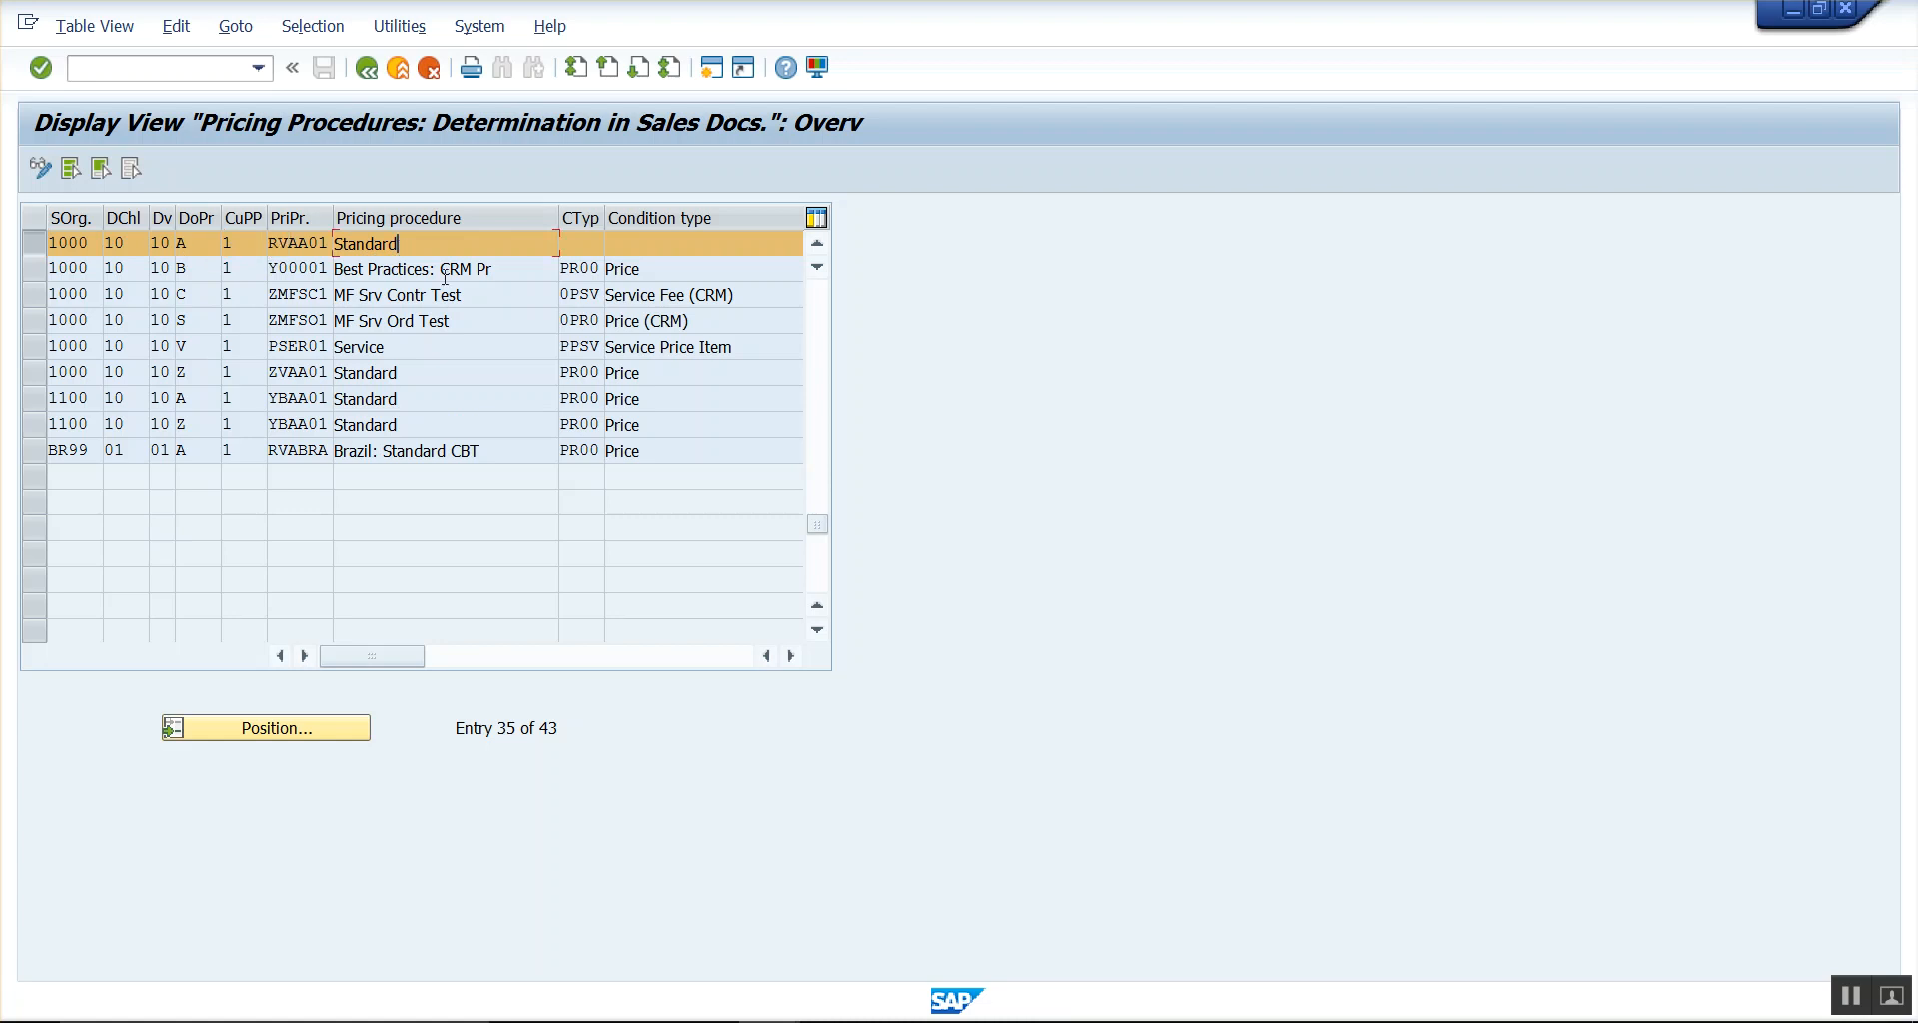
key("alt+Tab")
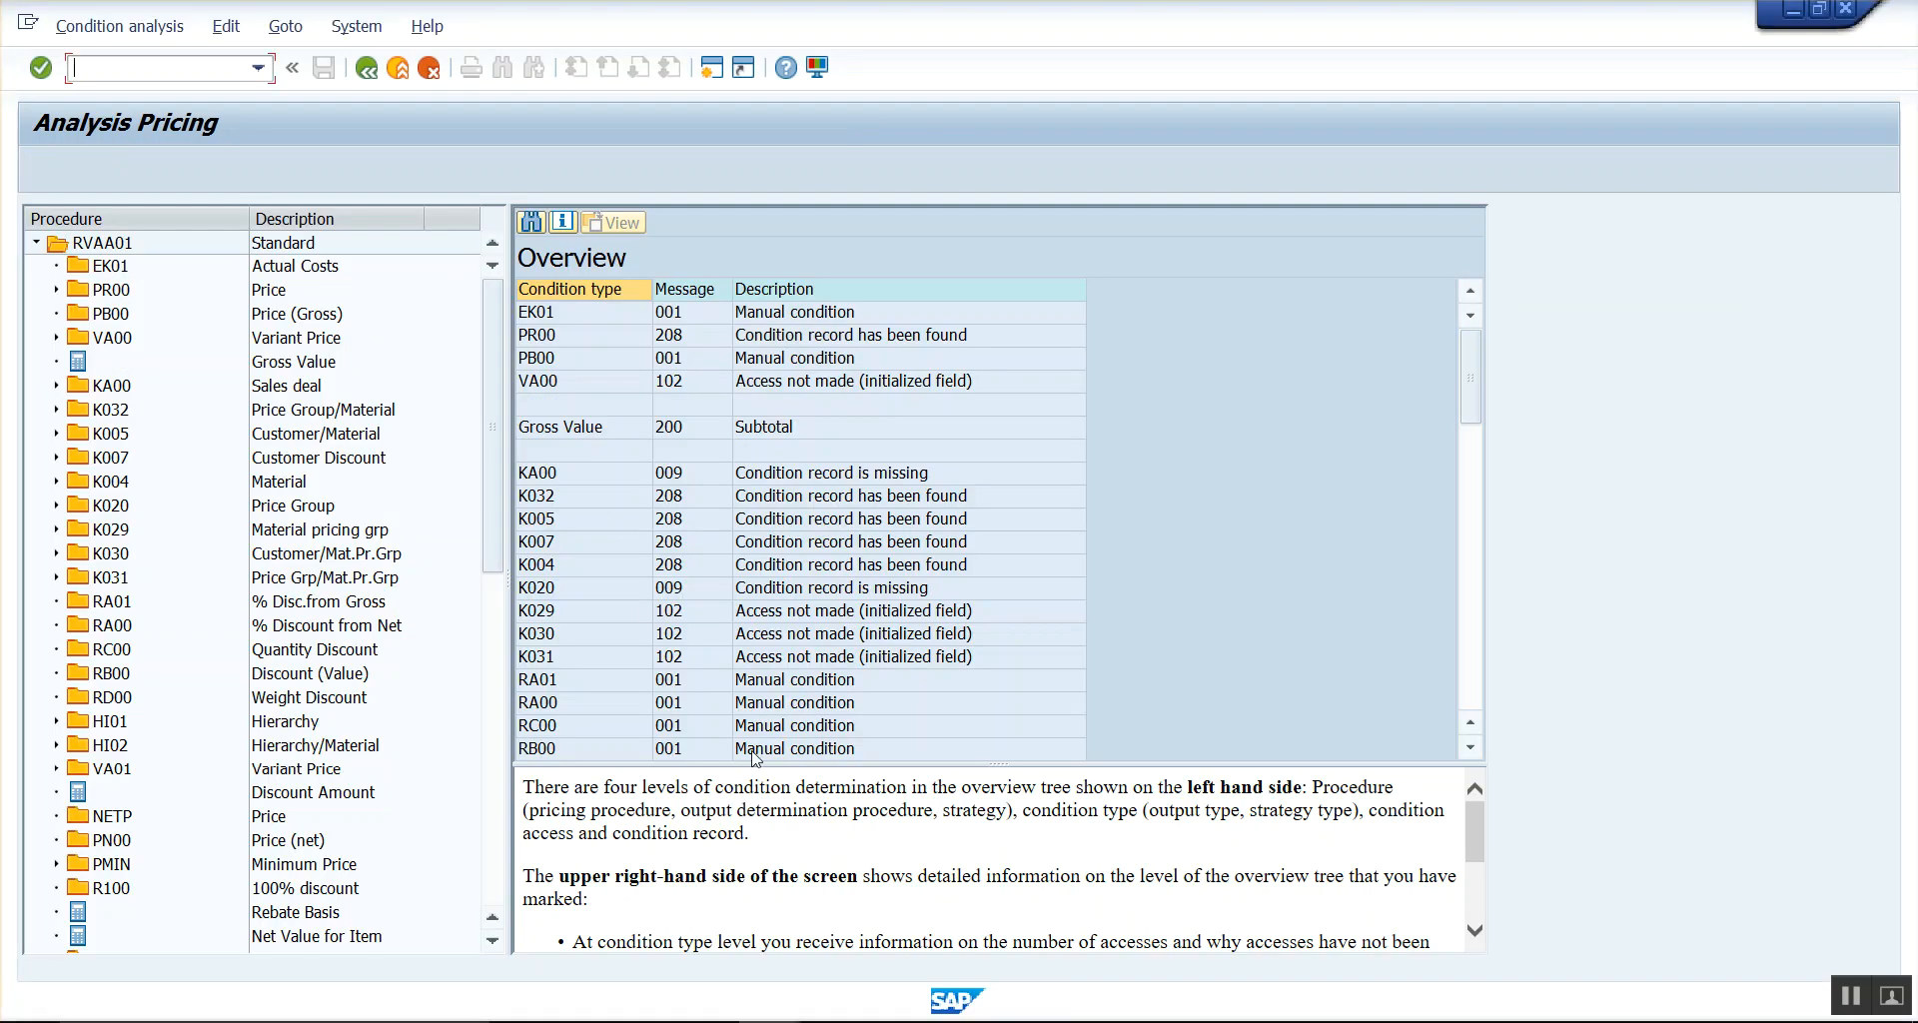
mouse_move(831, 1021)
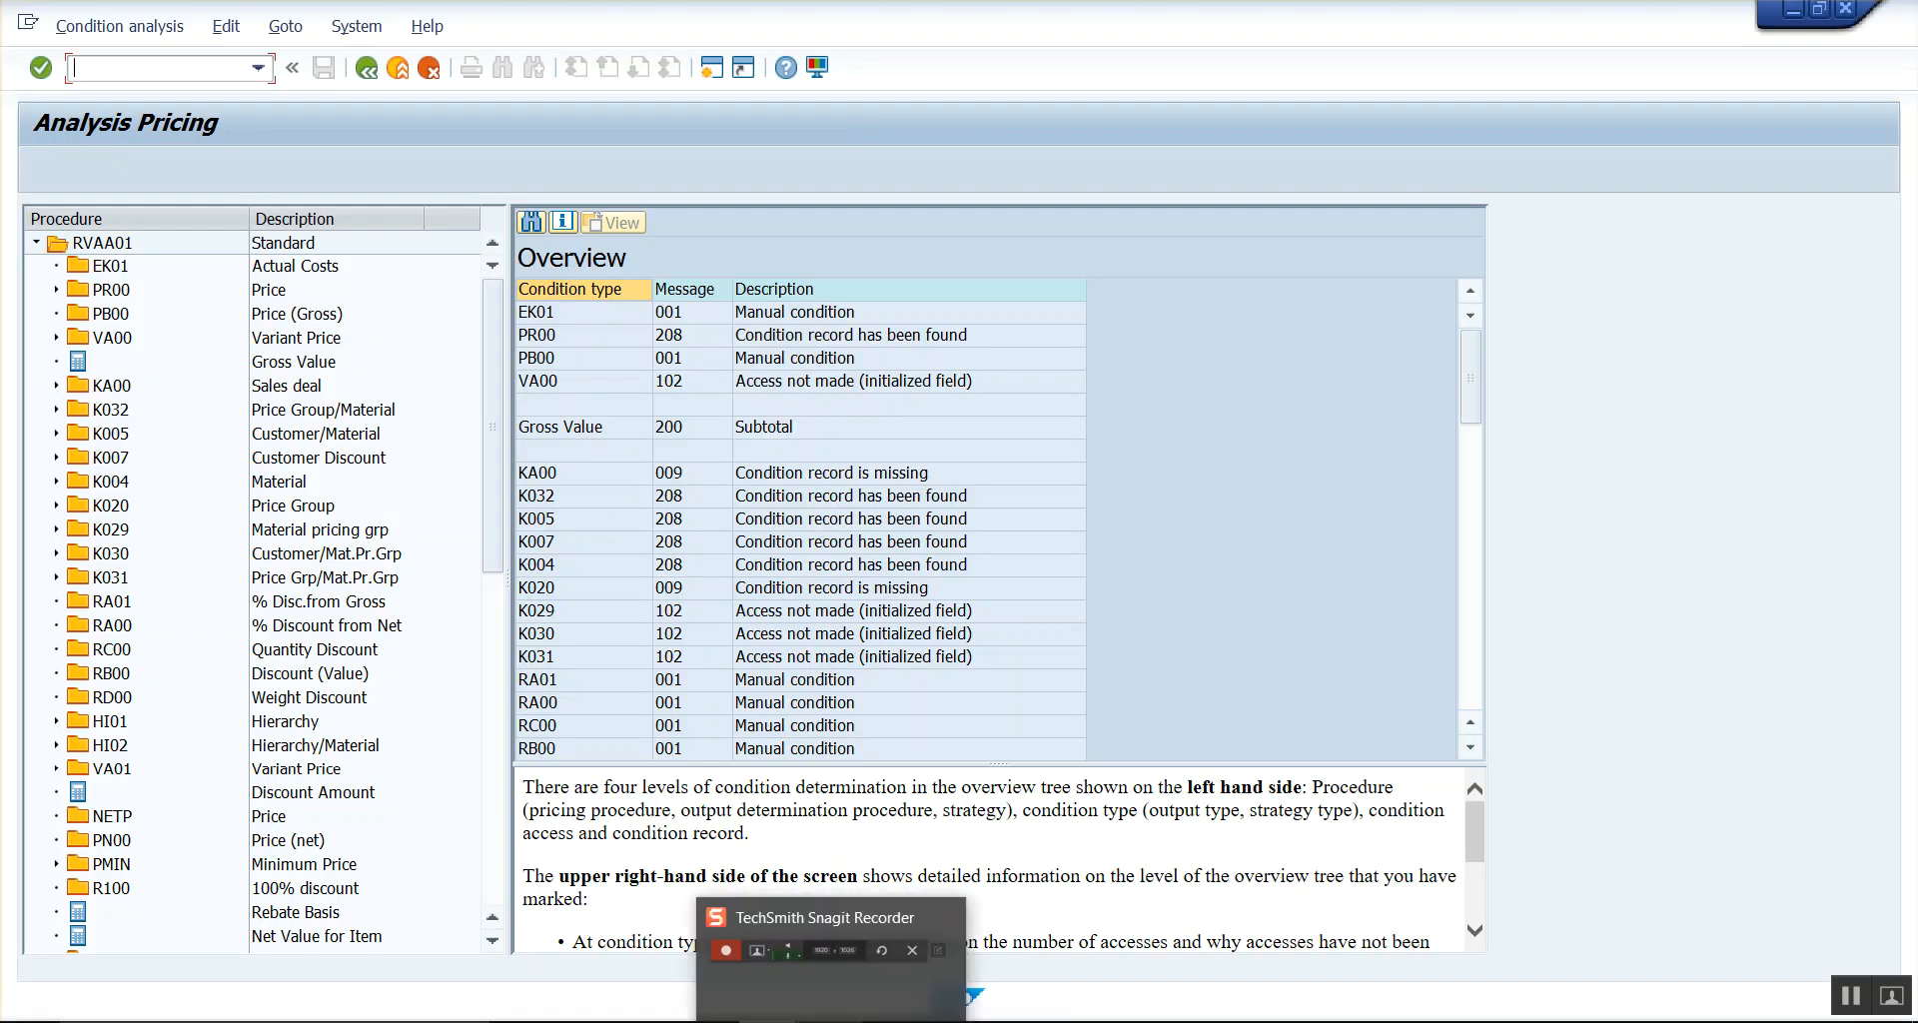